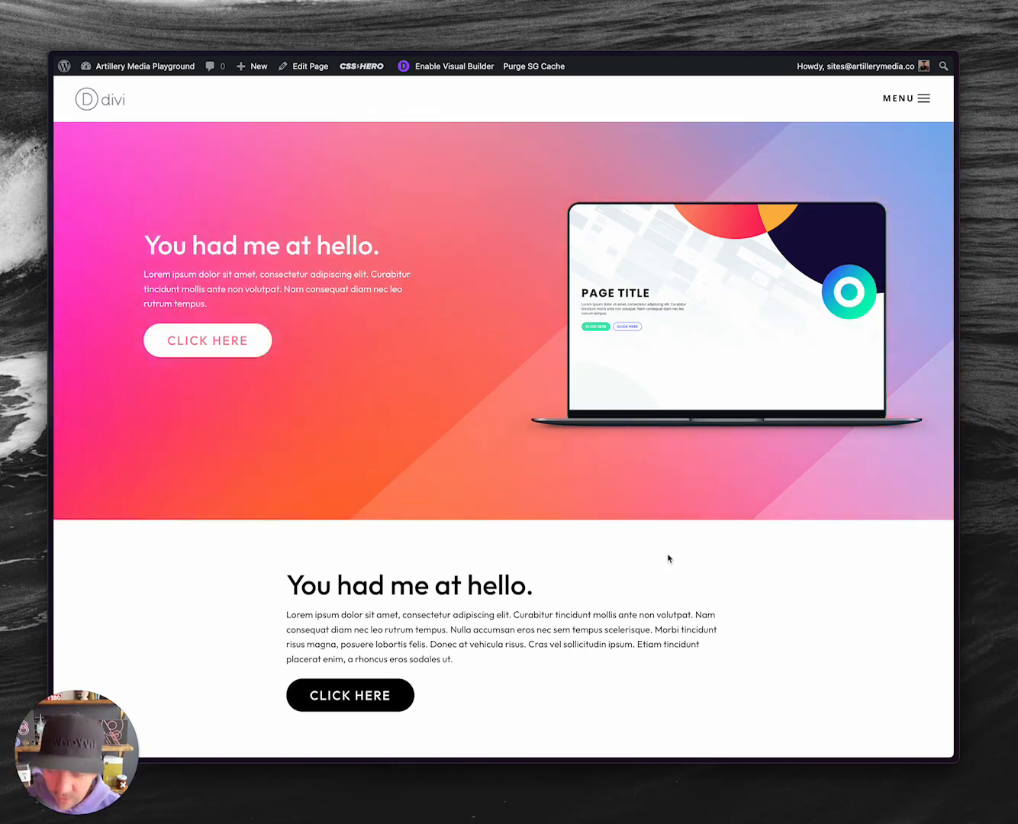
# Examine the gradient backgrounds on the Funl landing page and on the BeSuperfly home page through to the footer.
pyautogui.hotkey('ctrl', 'Tab')
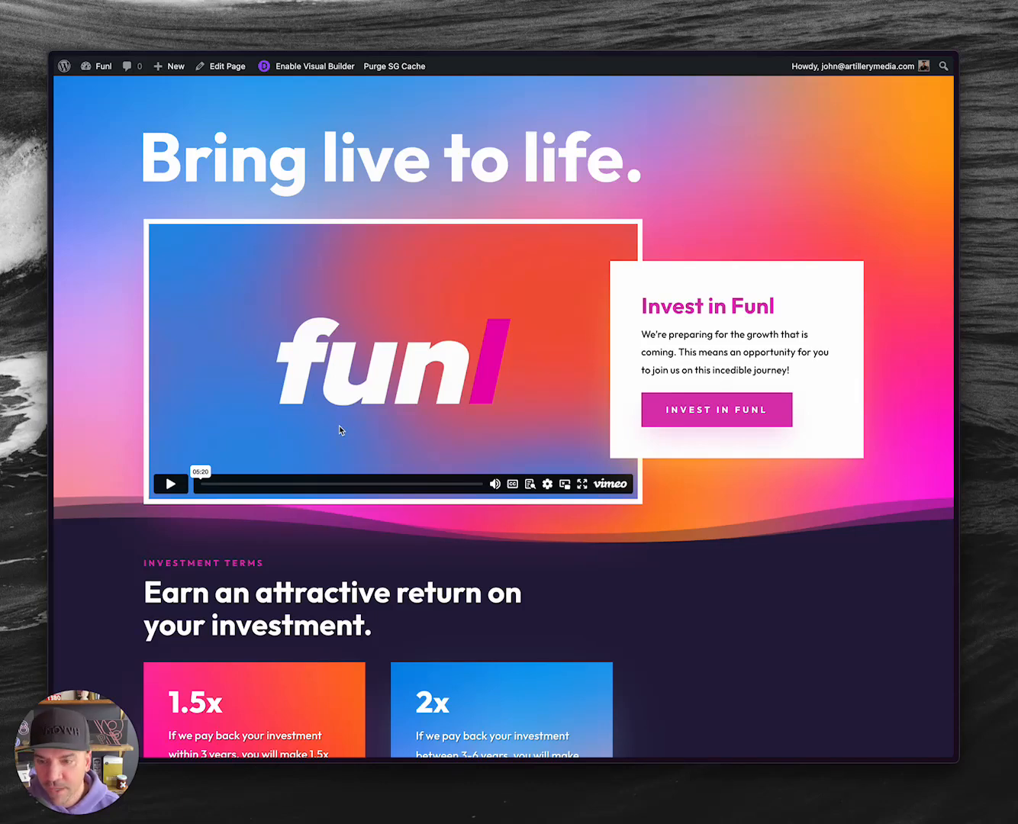
pyautogui.scroll(-20, 694, 262)
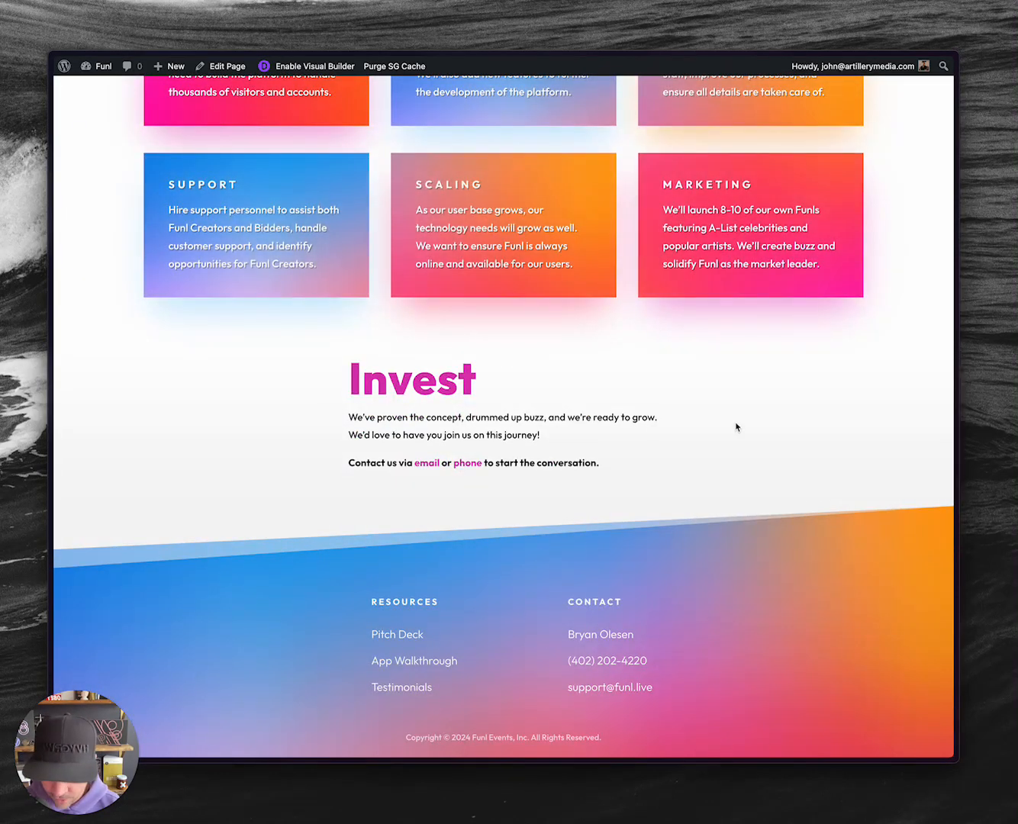
pyautogui.hotkey('ctrl', 'Tab')
pyautogui.hotkey('ctrl', 'Tab')
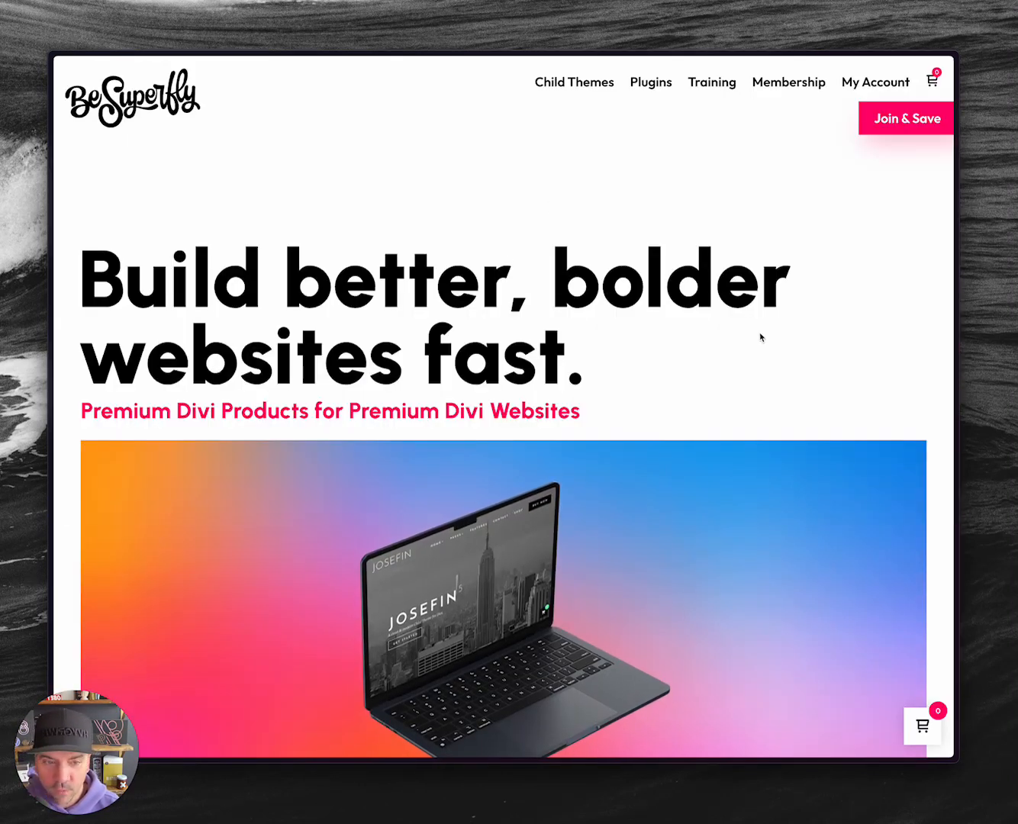
pyautogui.scroll(-2, 762, 338)
pyautogui.scroll(-1, 761, 338)
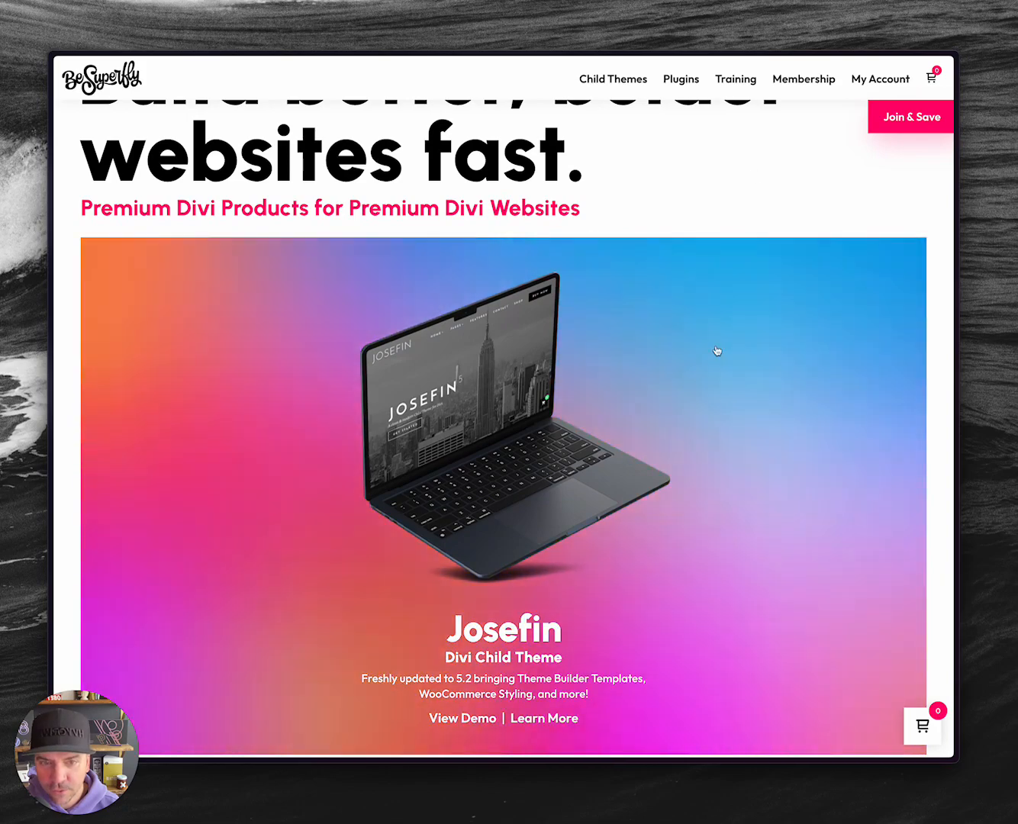
pyautogui.scroll(-3, 681, 388)
pyautogui.scroll(-10, 606, 350)
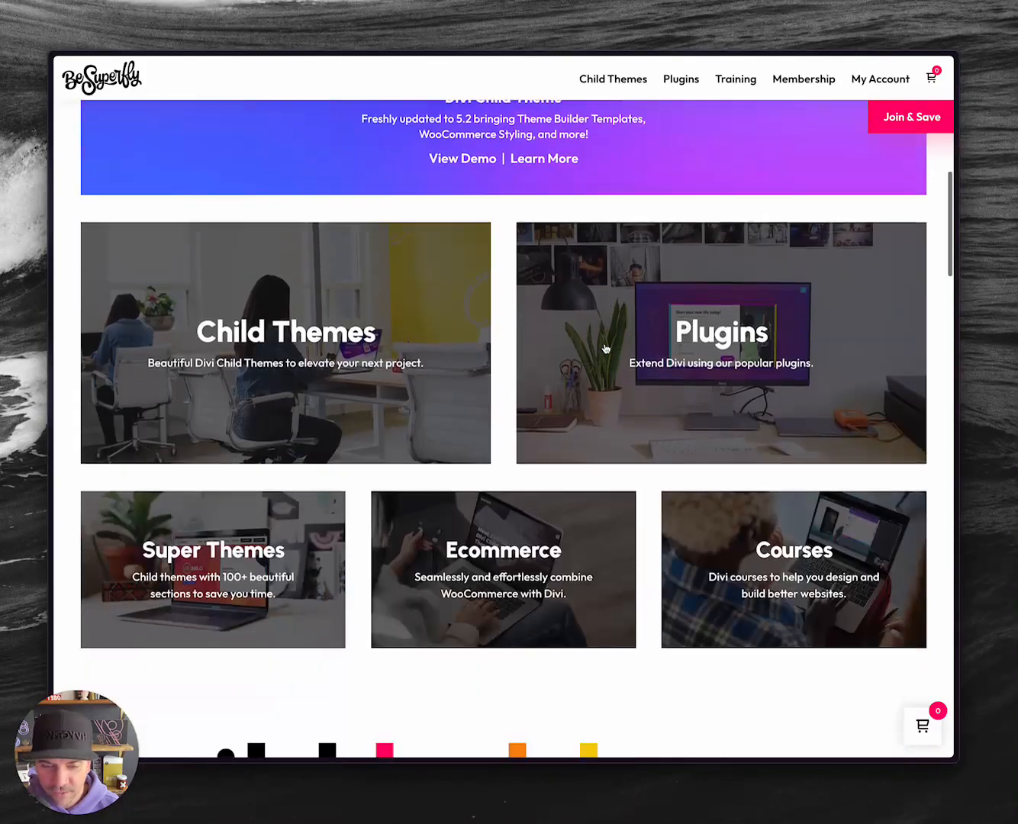
pyautogui.scroll(6, 602, 342)
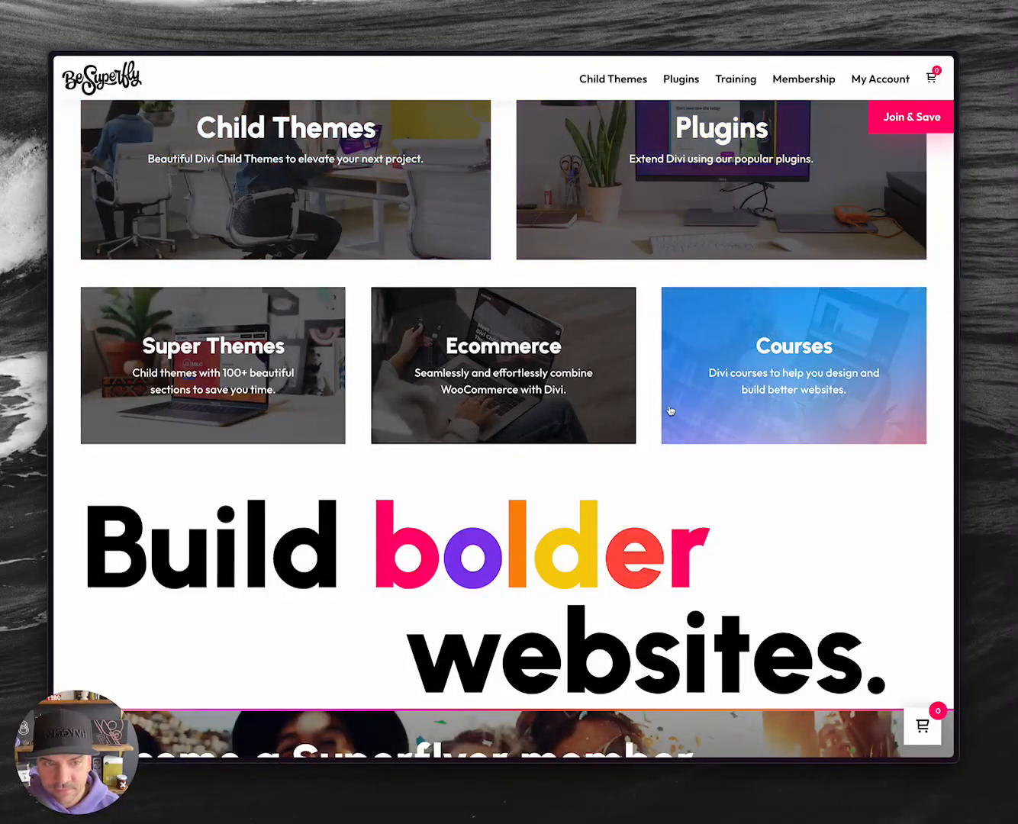
pyautogui.scroll(-10, 669, 411)
pyautogui.scroll(-6, 671, 409)
pyautogui.scroll(1, 673, 168)
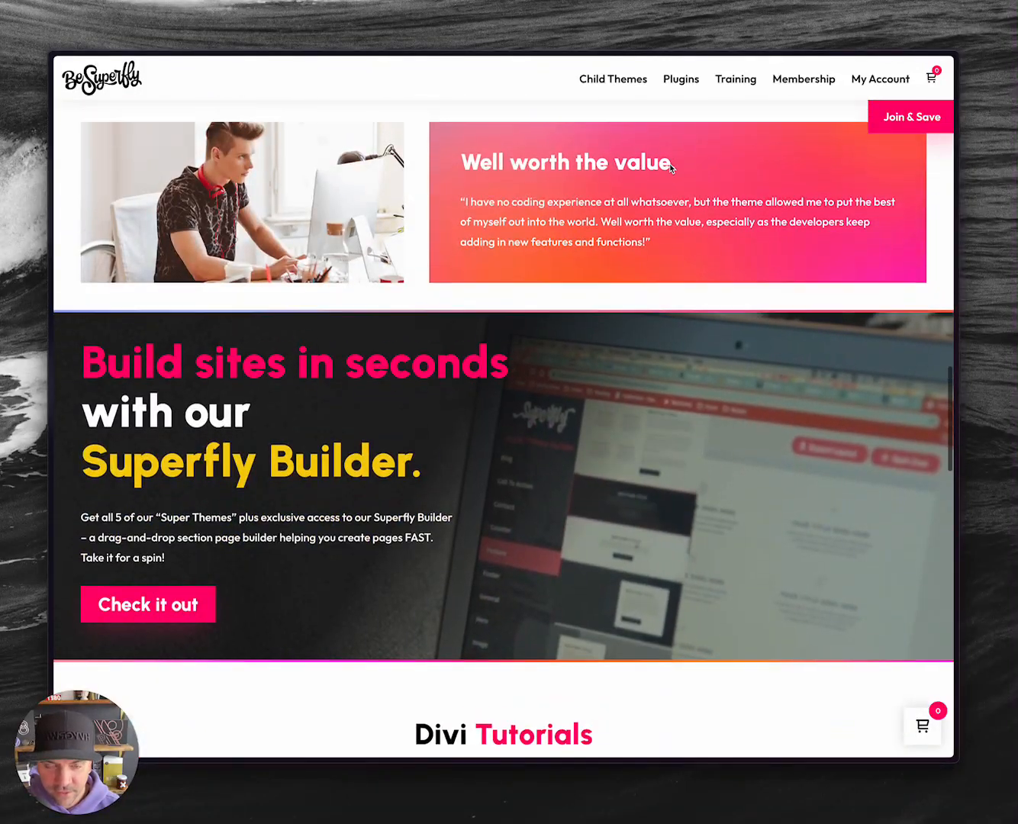
pyautogui.scroll(-18, 600, 242)
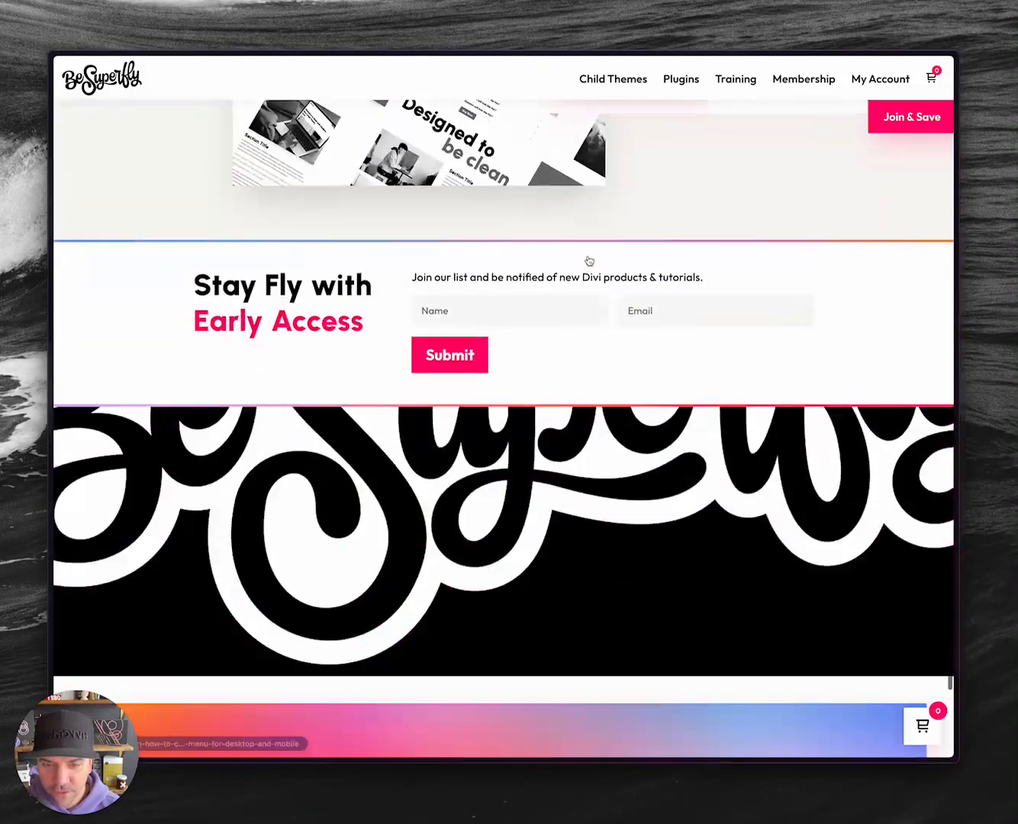
pyautogui.scroll(-3, 589, 257)
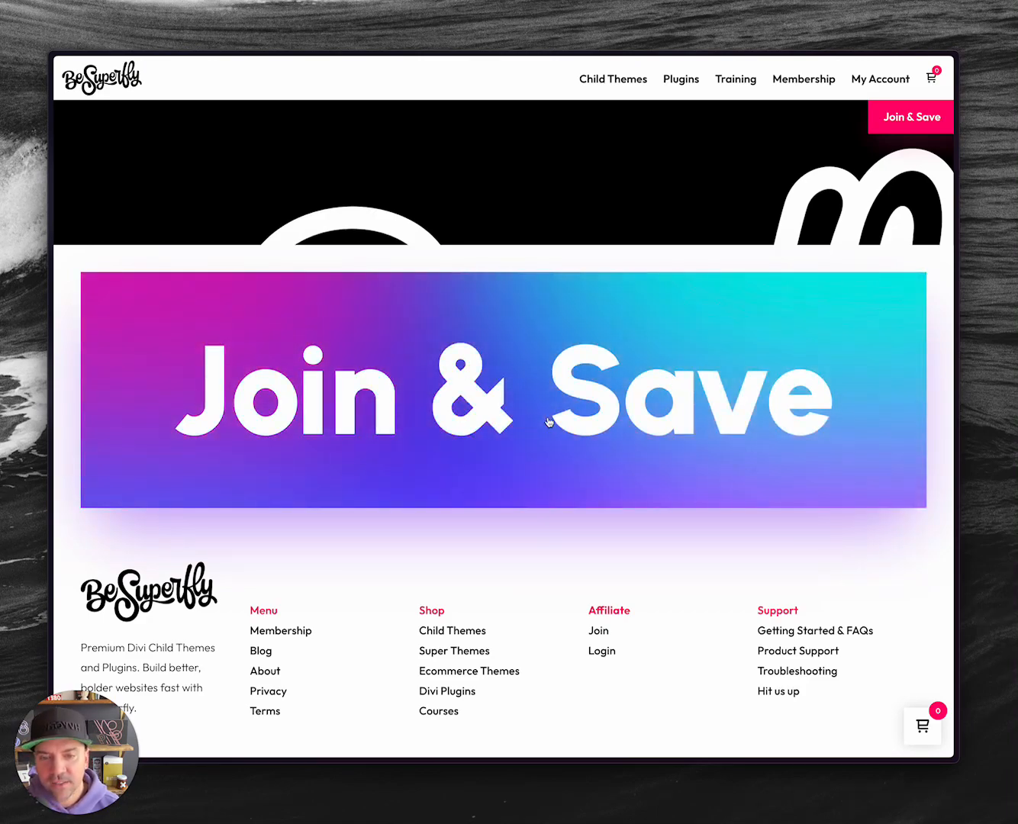
pyautogui.scroll(20, 632, 398)
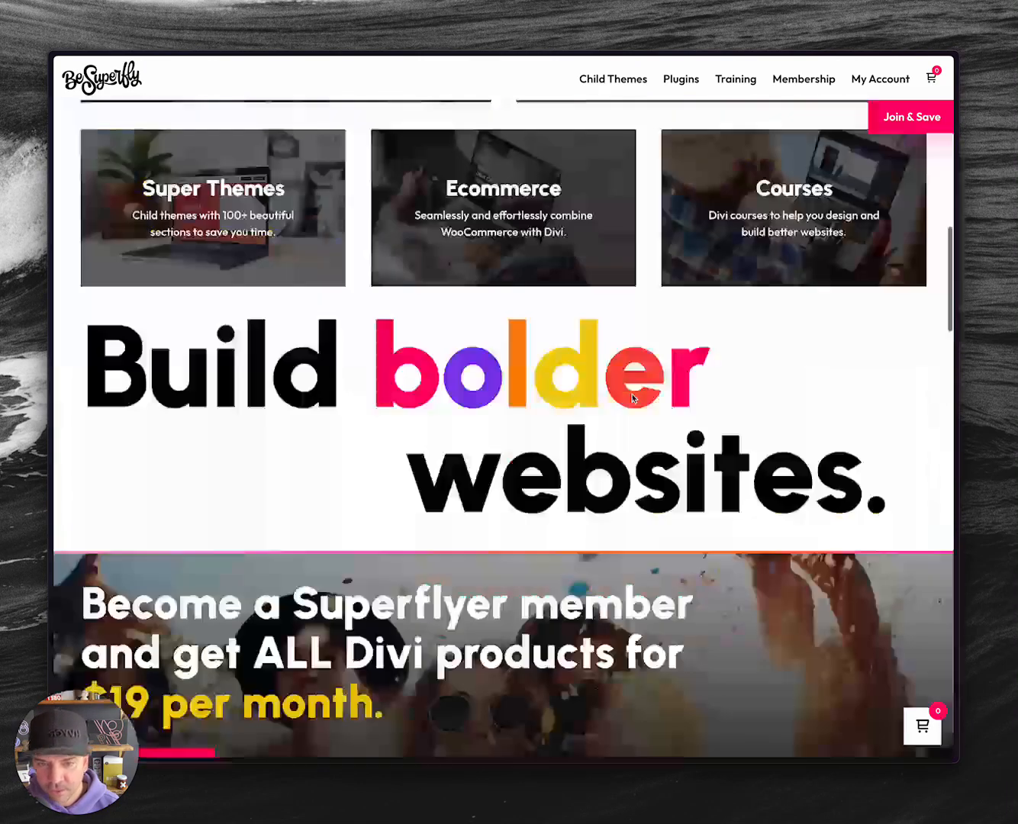
# Review the Gradient demo site's gradient headings, buttons, overlays and section backgrounds, including the "Gradients can bring a definite 'wow' factor" texts.
pyautogui.hotkey('ctrl', 'Tab')
pyautogui.hotkey('ctrl', 'Tab')
pyautogui.hotkey('ctrl', 'Tab')
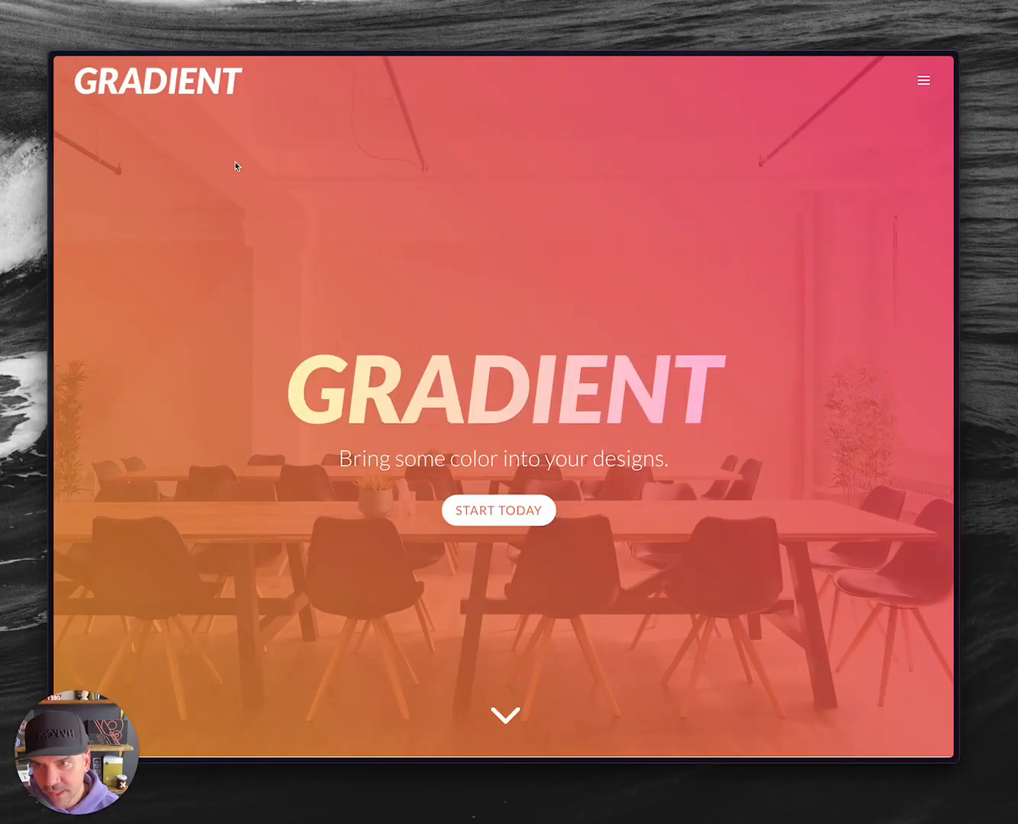
pyautogui.scroll(-10, 627, 329)
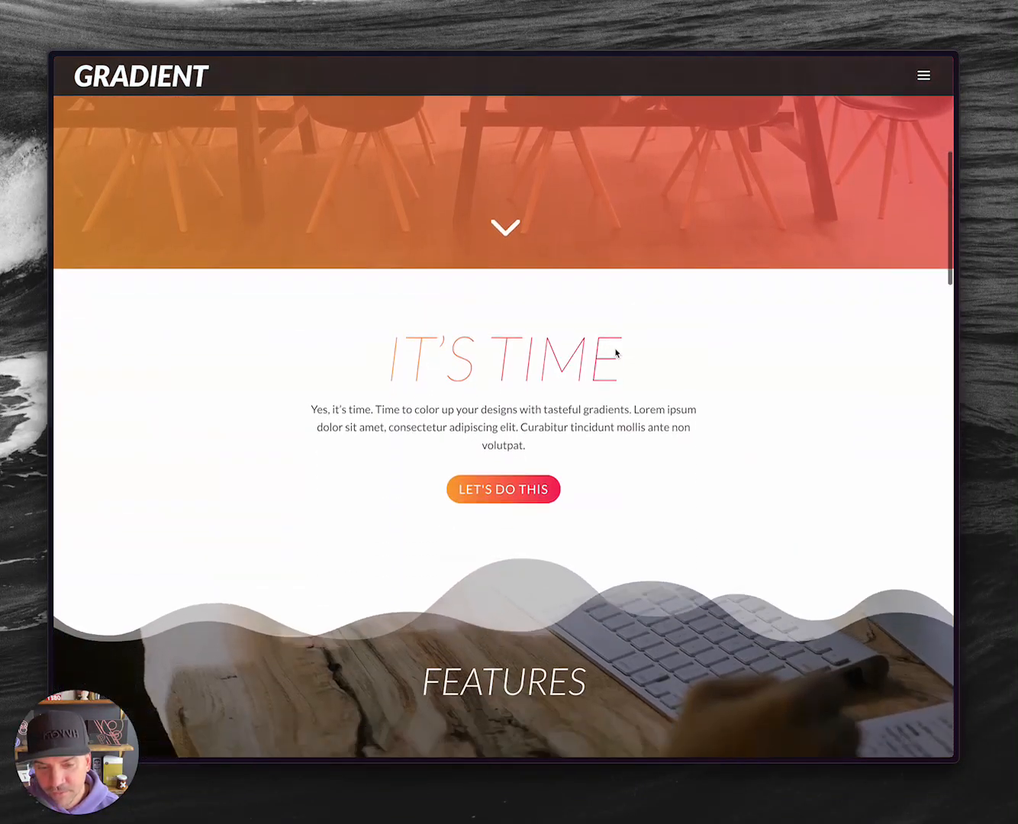
pyautogui.scroll(-7, 615, 353)
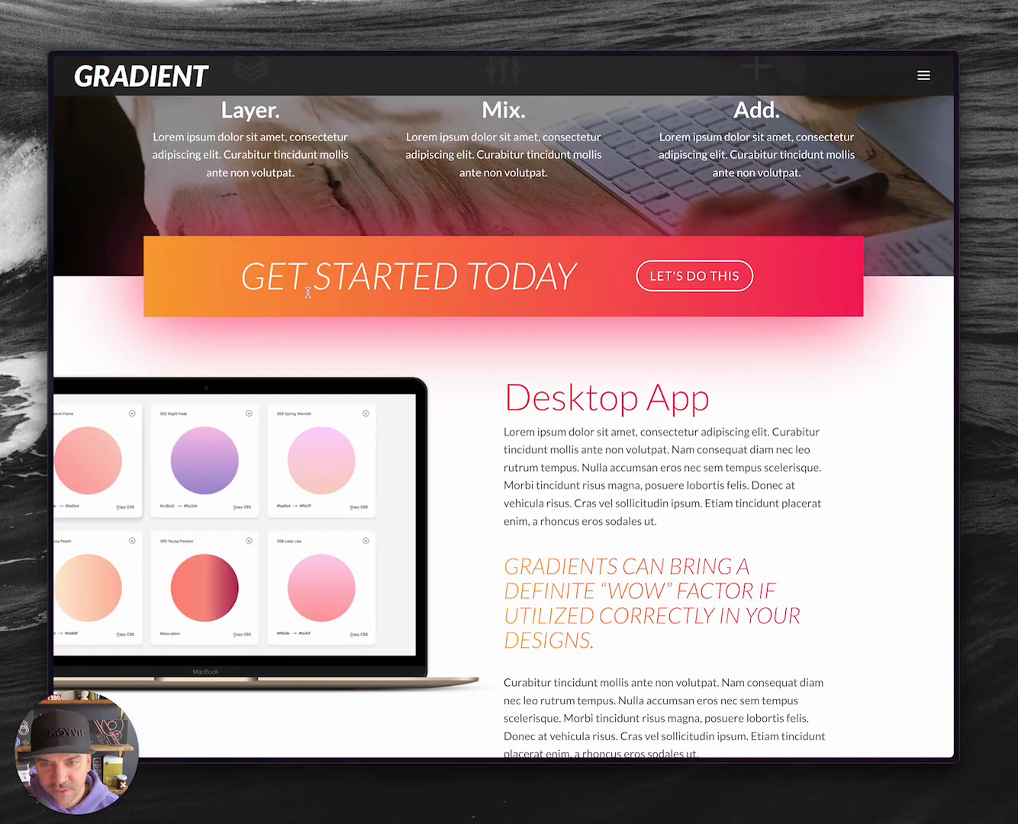
pyautogui.scroll(-5, 548, 472)
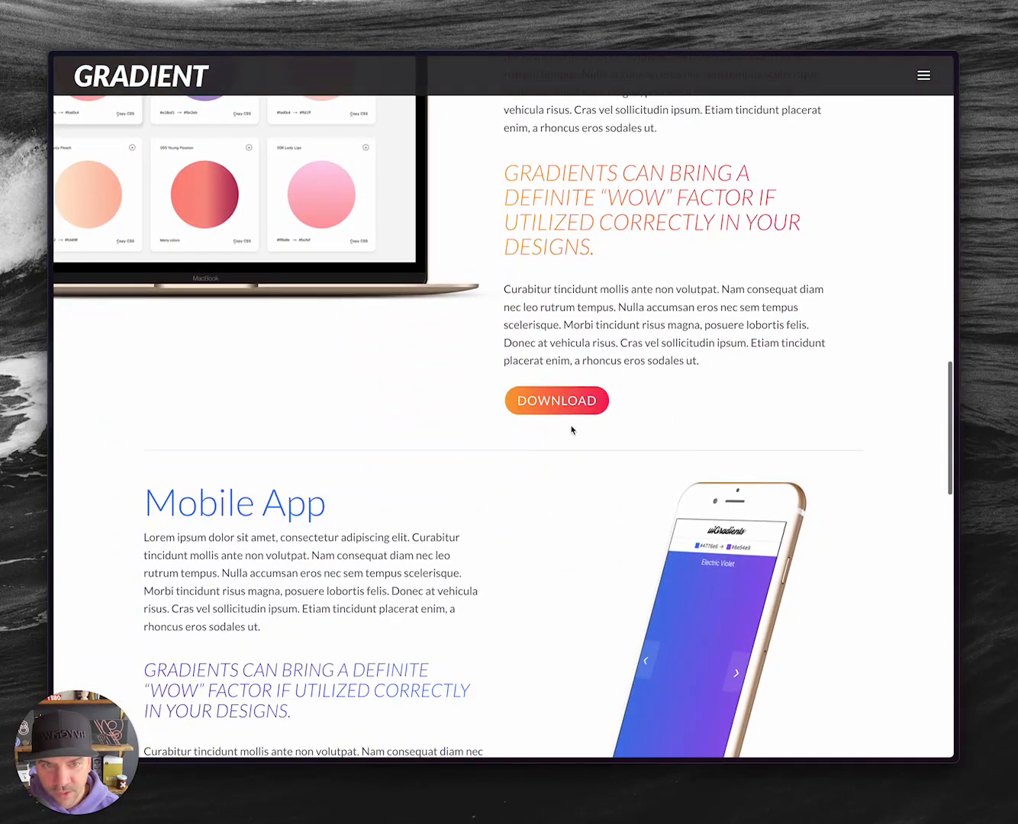
pyautogui.moveTo(509, 176); pyautogui.dragTo(616, 251)
pyautogui.scroll(-3, 536, 325)
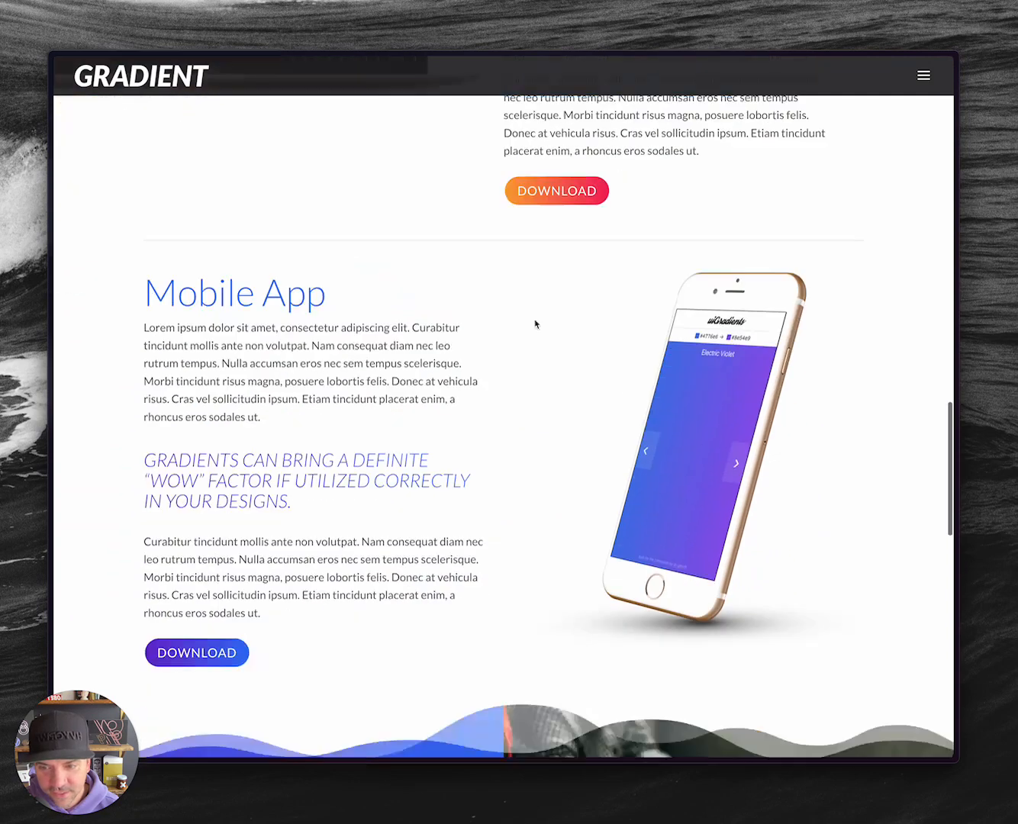
pyautogui.moveTo(293, 476); pyautogui.dragTo(157, 436)
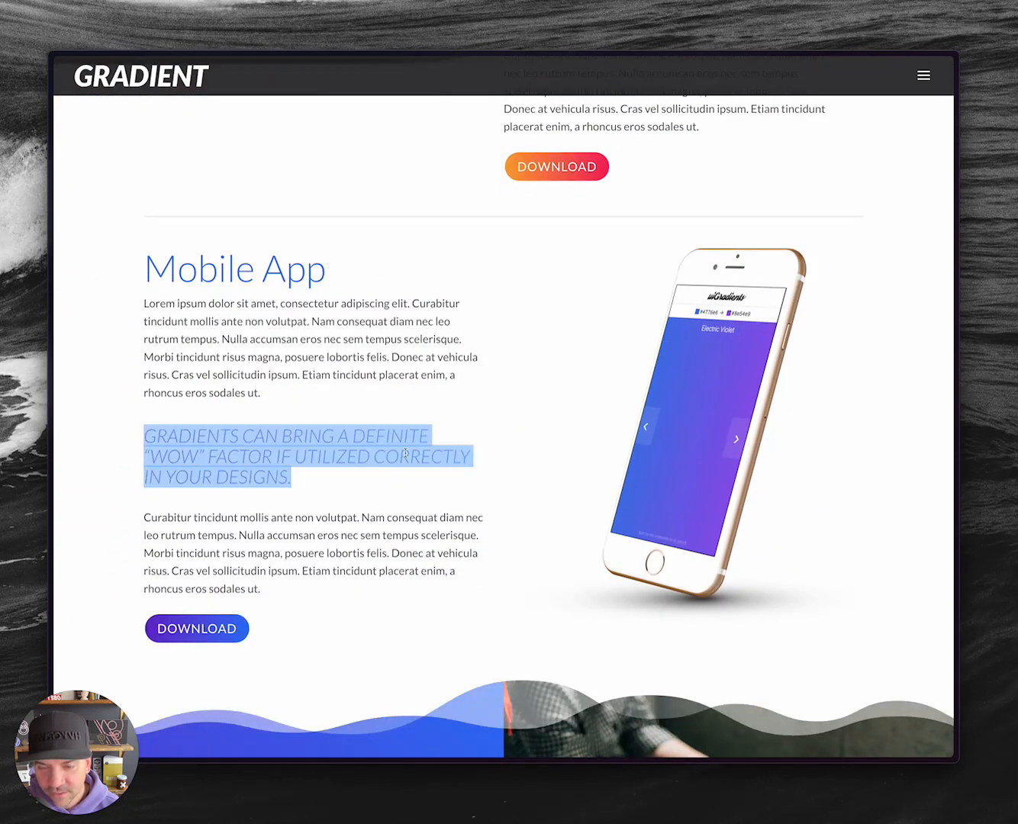
pyautogui.click(462, 496)
pyautogui.scroll(-12, 461, 503)
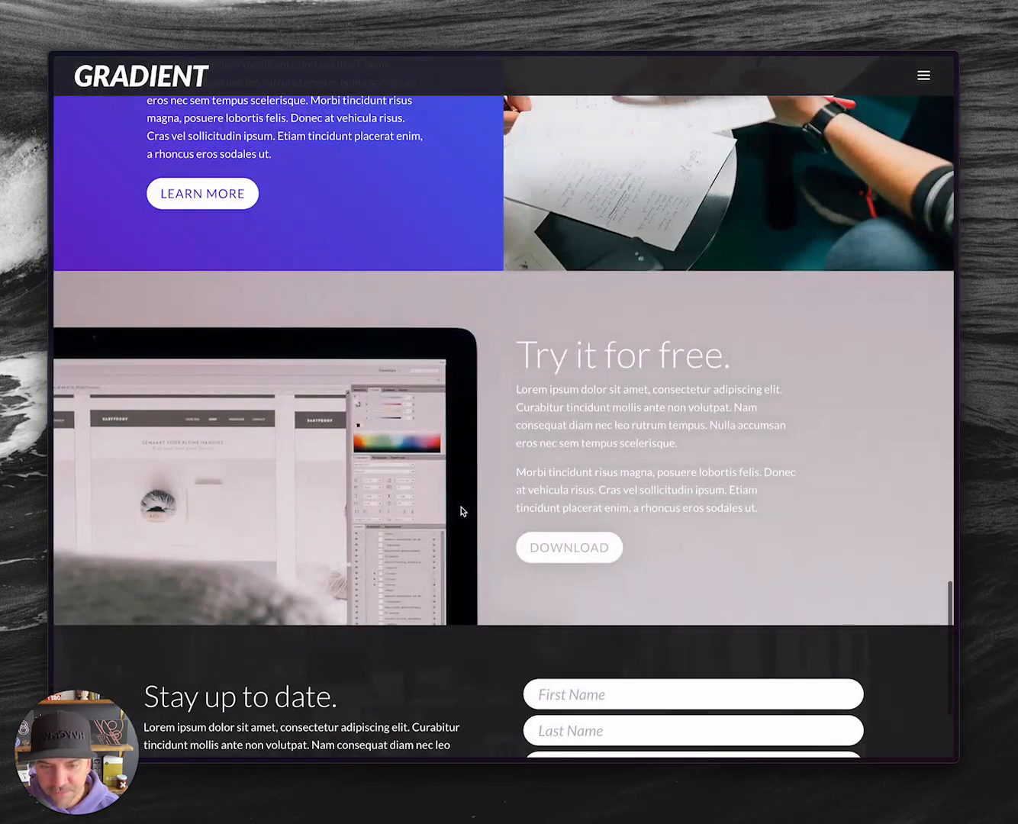
pyautogui.scroll(-3, 461, 511)
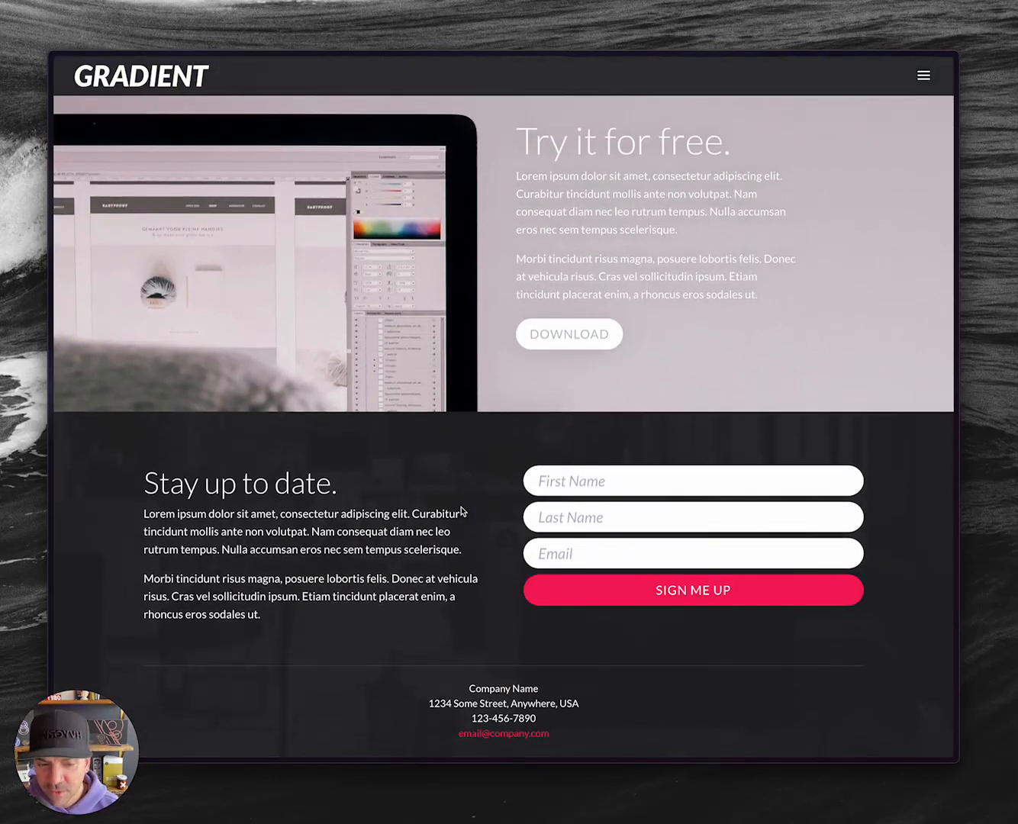
# View the YouTube tutorial "How to add Gradient Backgrounds in Divi with Opacity Animation", close it and return to the Divi gradients page.
pyautogui.hotkey('ctrl', 'Tab')
pyautogui.hotkey('ctrl', 'Tab')
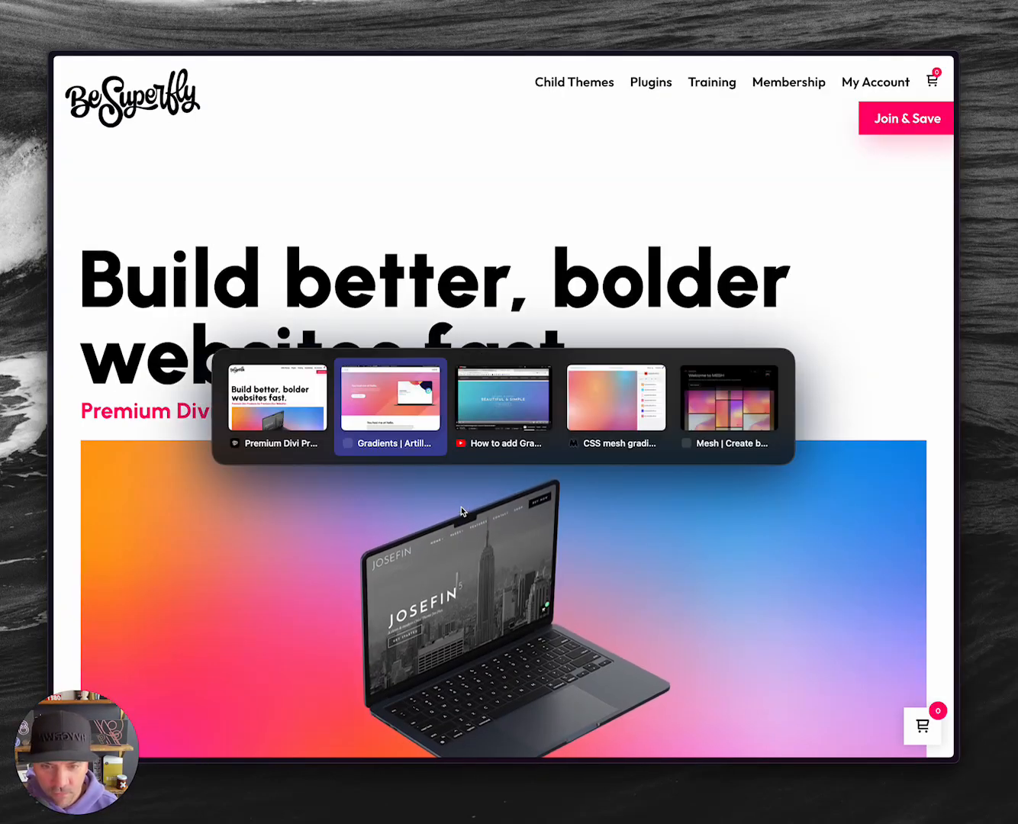
pyautogui.hotkey('ctrl', 'Tab')
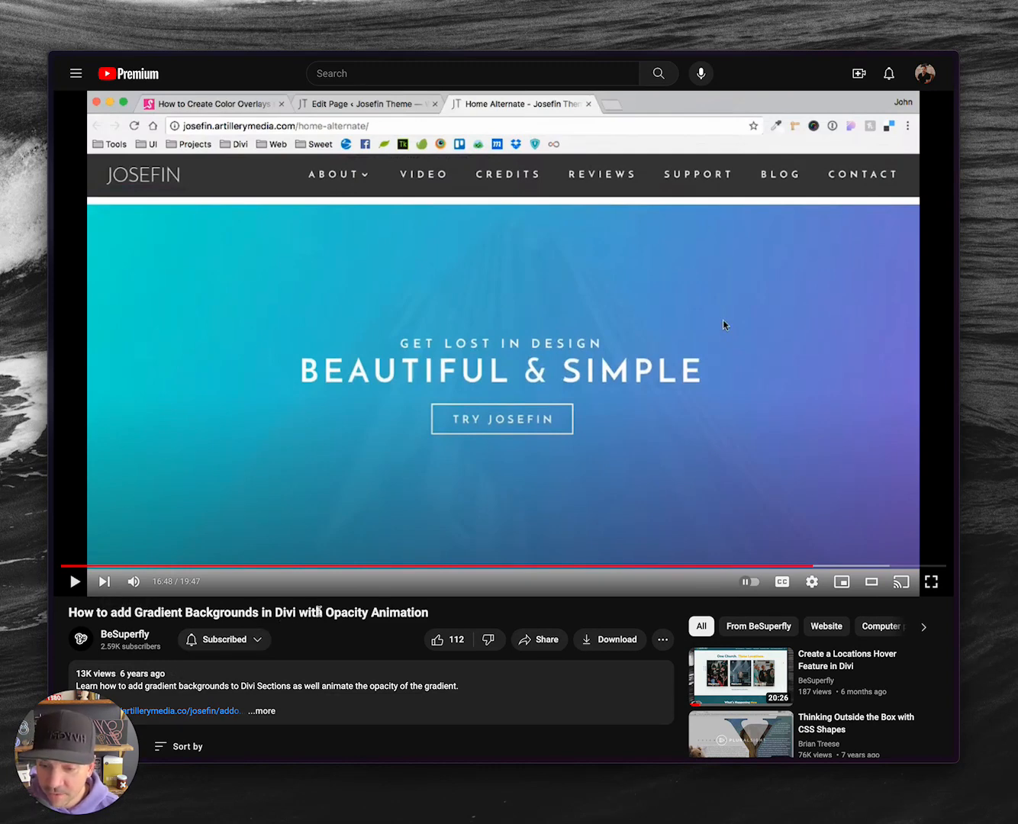
pyautogui.scroll(-3, 578, 416)
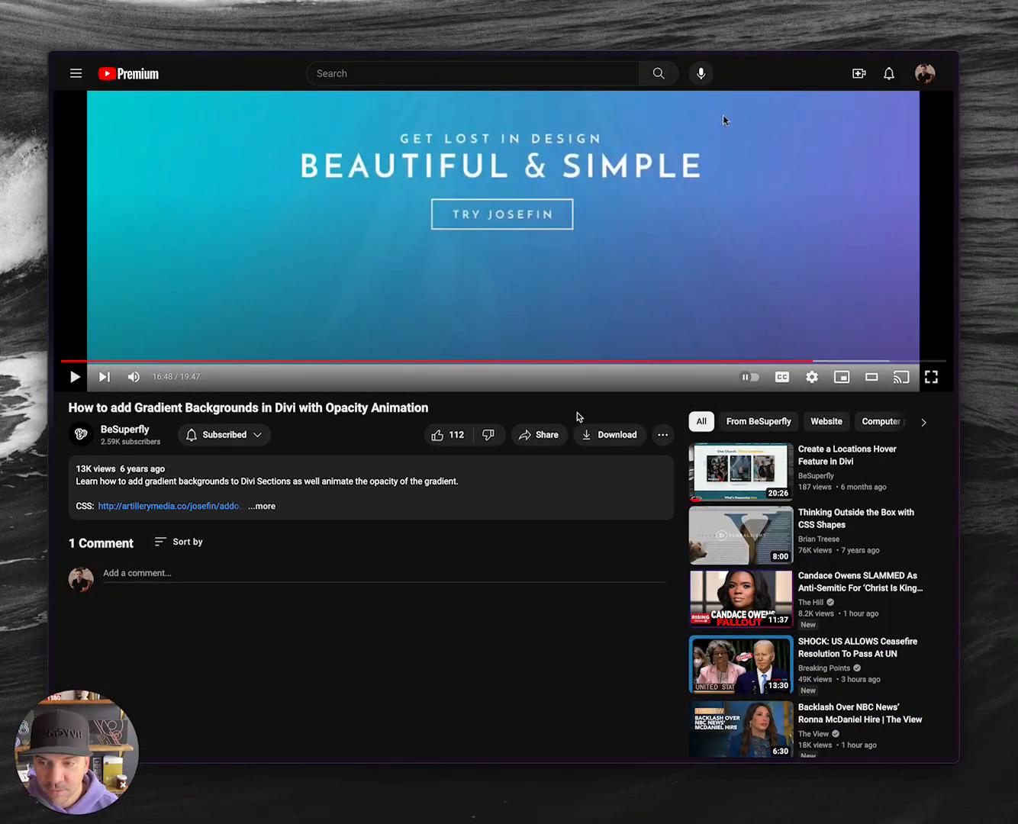
pyautogui.scroll(3, 577, 419)
pyautogui.press('super+w')
pyautogui.hotkey('ctrl', 'Tab')
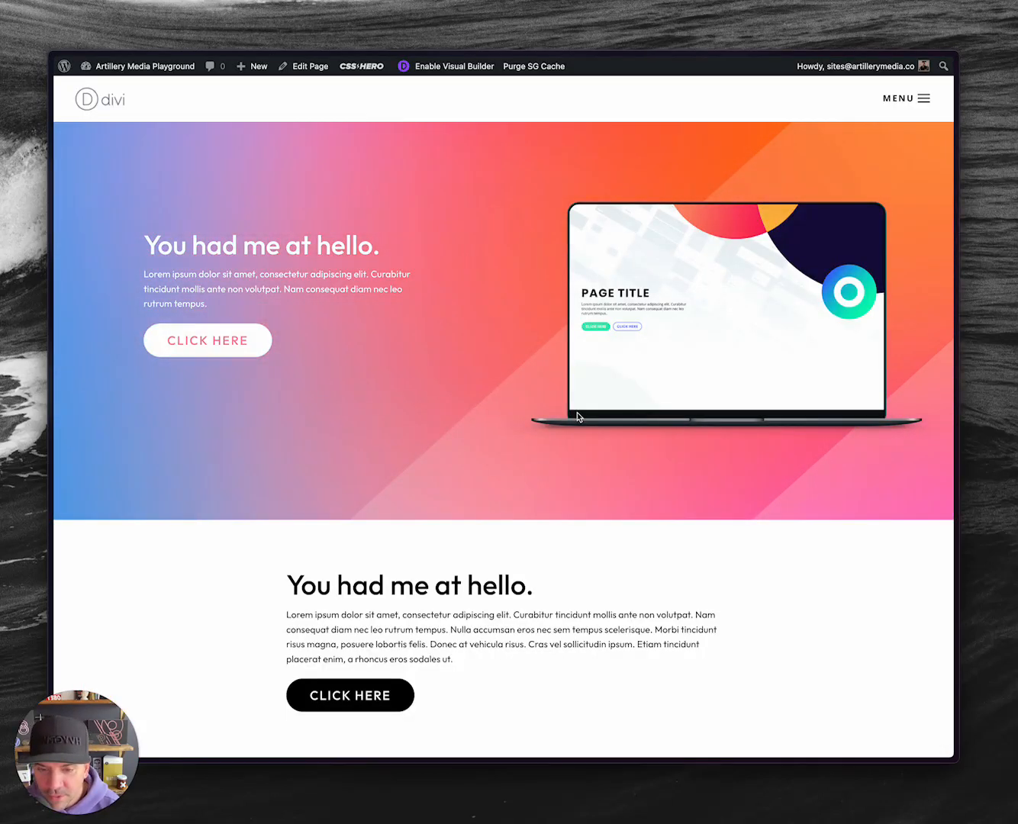
# Look through the Break Into Web home page for gradients in the top bar, statistics strip and section borders.
pyautogui.hotkey('ctrl', 'shift', 'Tab')
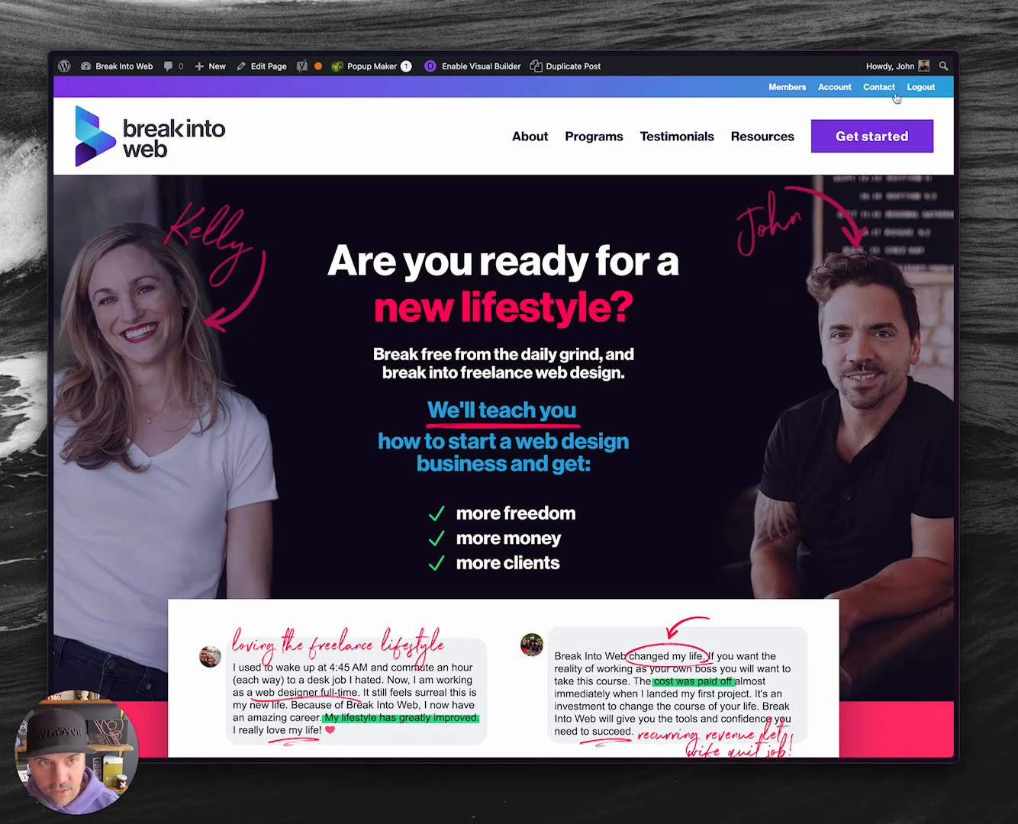
pyautogui.scroll(-6, 551, 305)
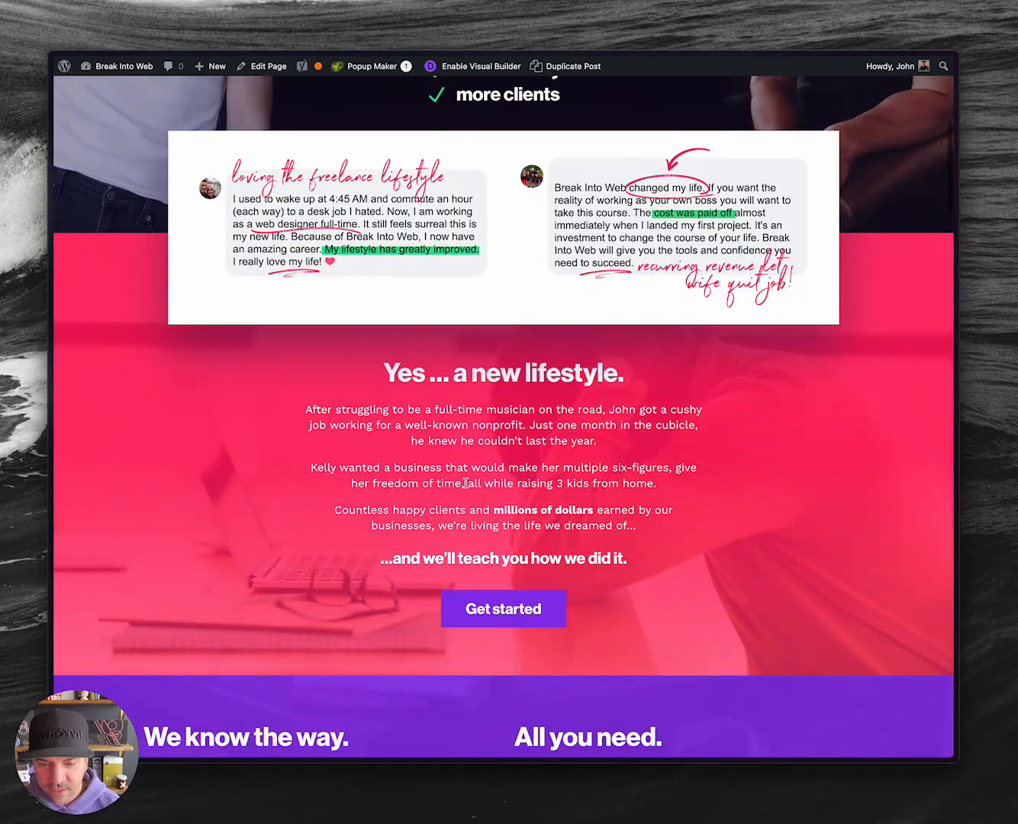
pyautogui.scroll(-20, 464, 482)
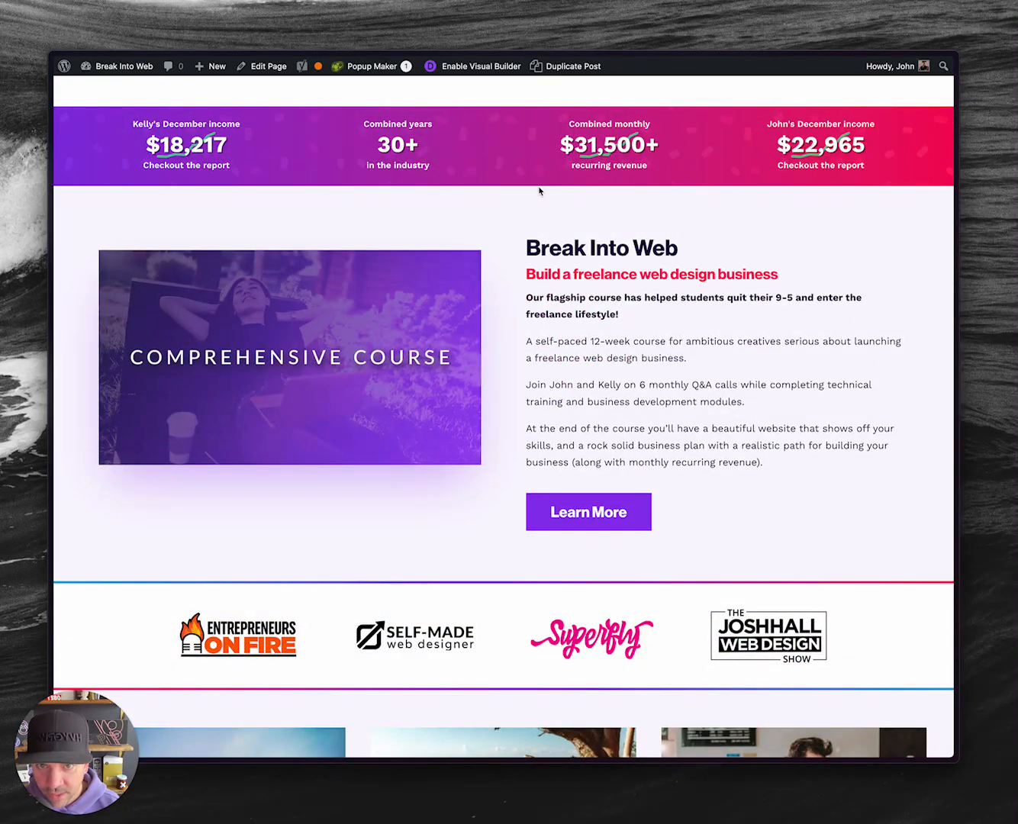
pyautogui.scroll(-20, 488, 387)
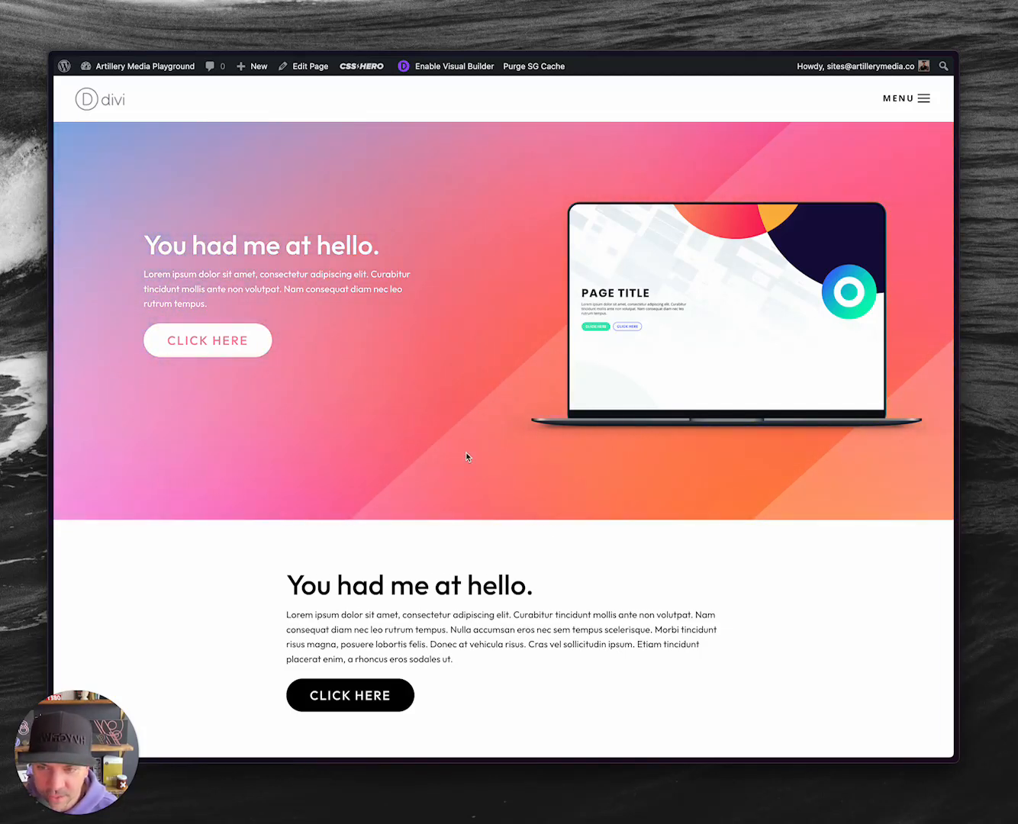
# Inspect the Divi playground page's animated hero gradient, mesh gradient section and gradient-over-image section.
pyautogui.scroll(-5, 510, 489)
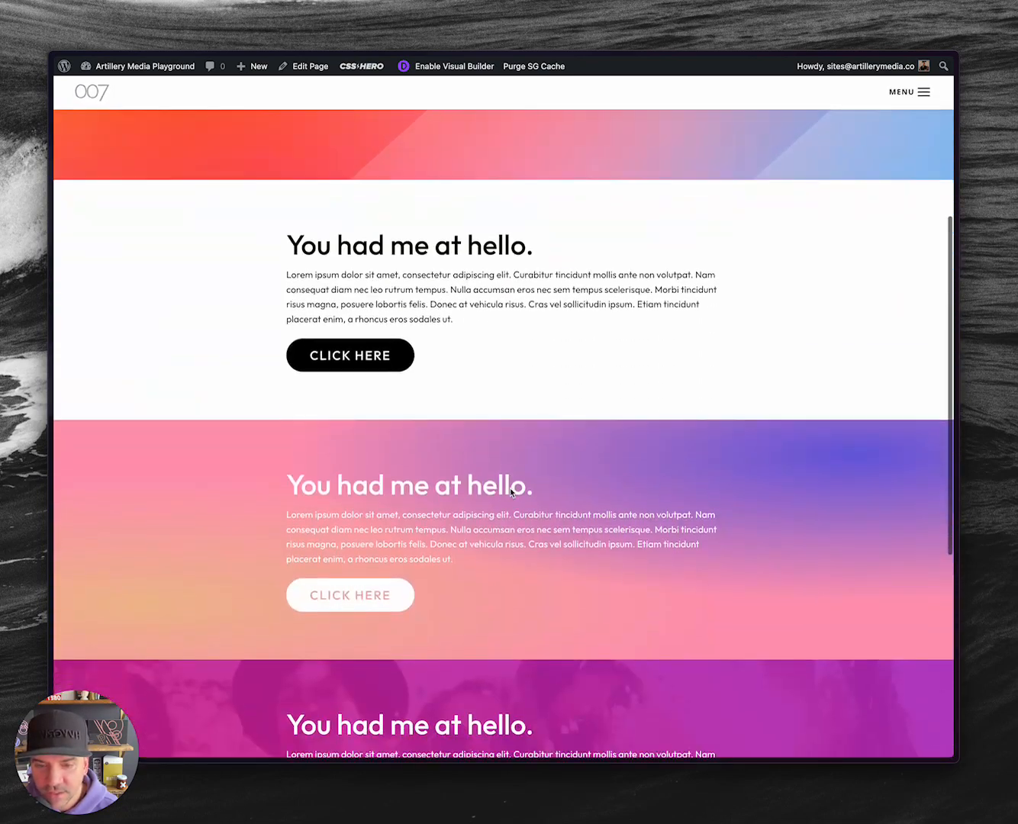
pyautogui.scroll(-3, 519, 485)
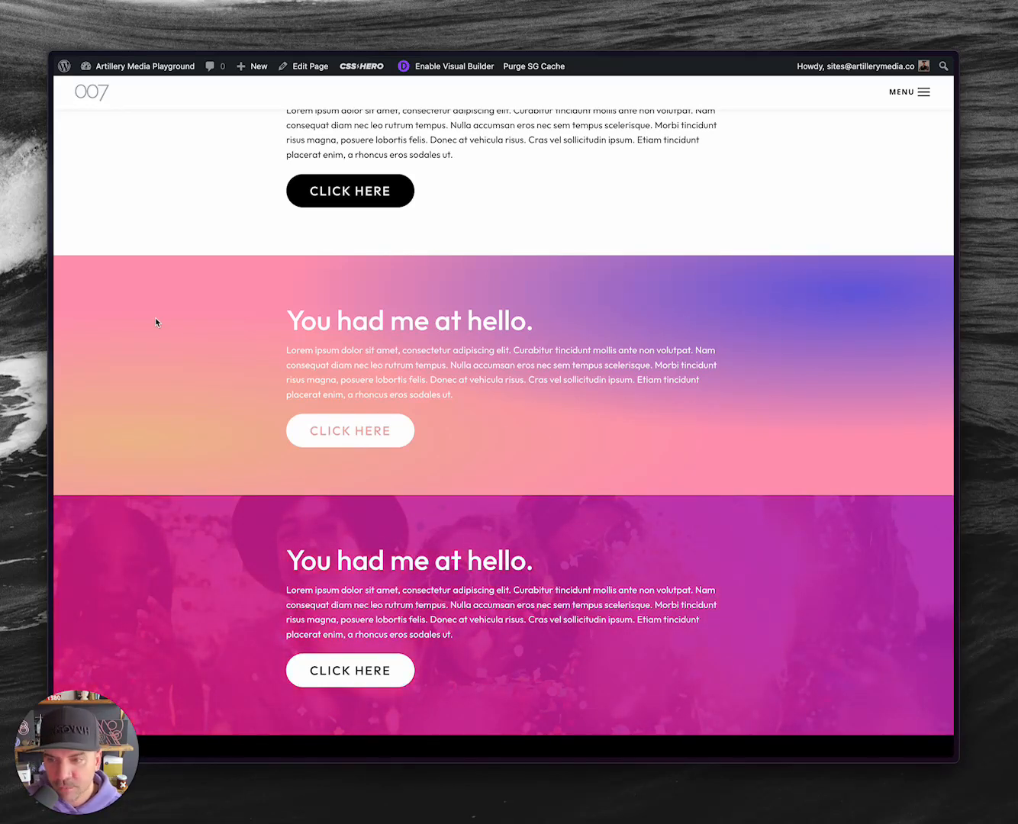
pyautogui.scroll(-5, 594, 413)
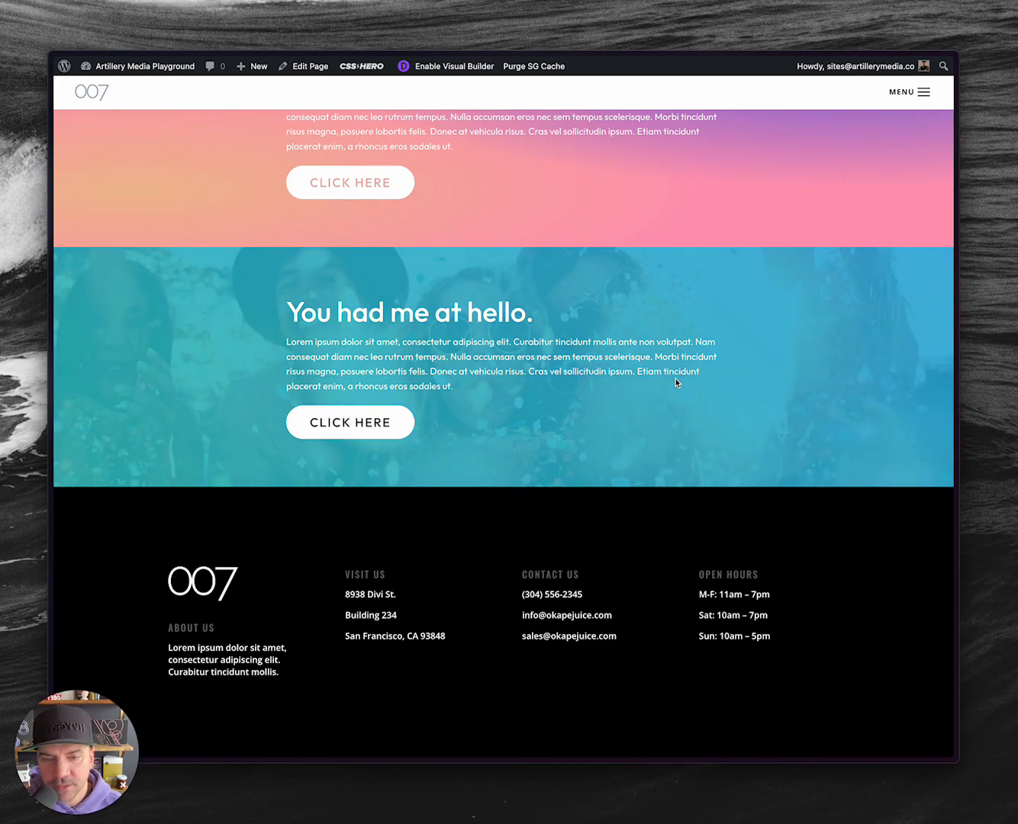
pyautogui.scroll(15, 675, 382)
pyautogui.scroll(-8, 675, 382)
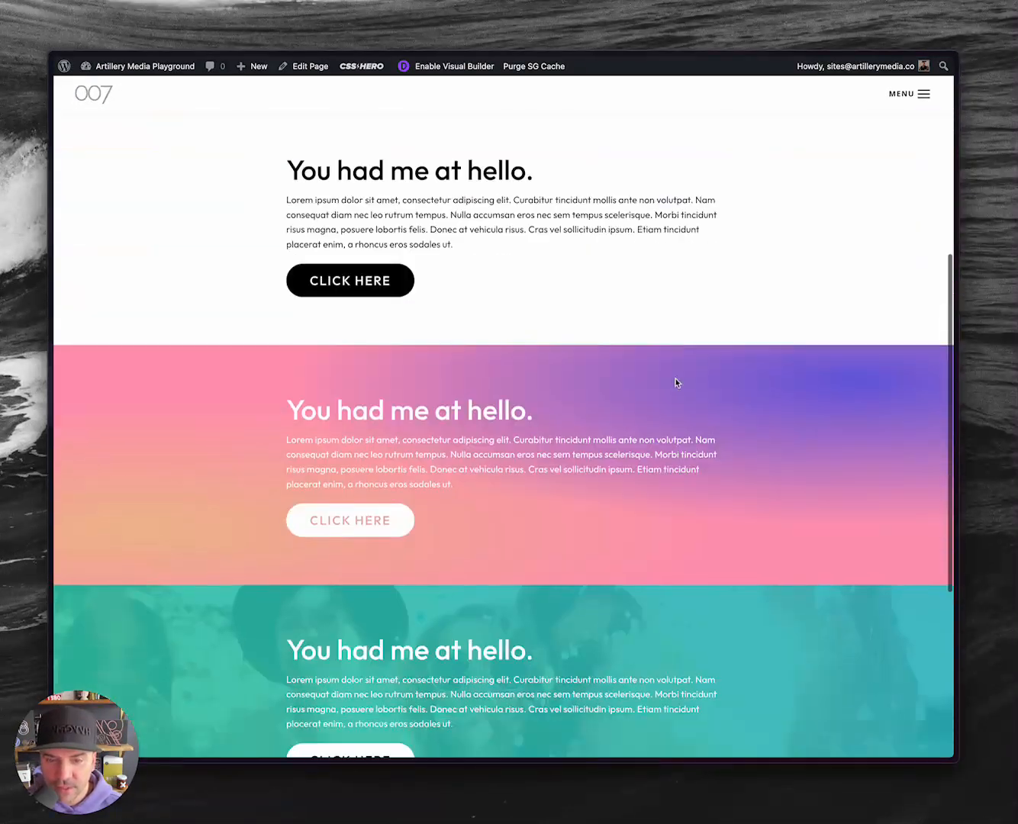
pyautogui.scroll(-3, 675, 383)
pyautogui.scroll(1, 733, 369)
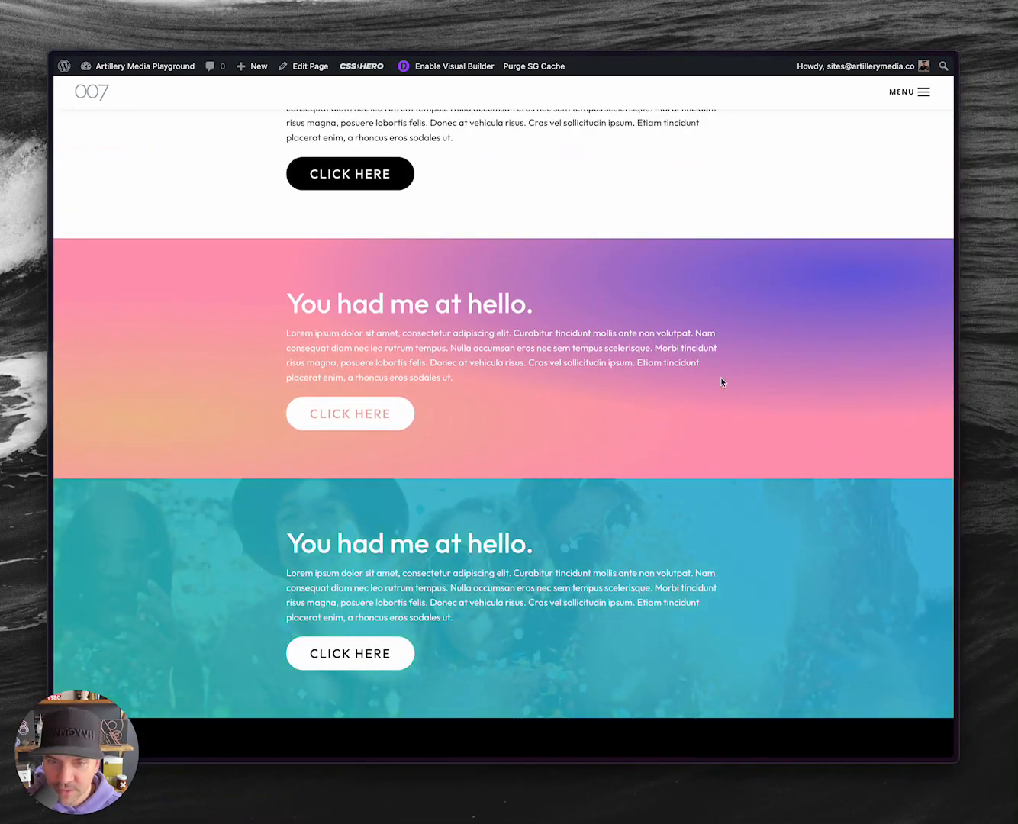
pyautogui.scroll(8, 697, 228)
# Switch to the Mesher gradient generator and randomize the mesh gradient twice.
pyautogui.hotkey('ctrl', 'Tab')
pyautogui.hotkey('ctrl', 'Tab')
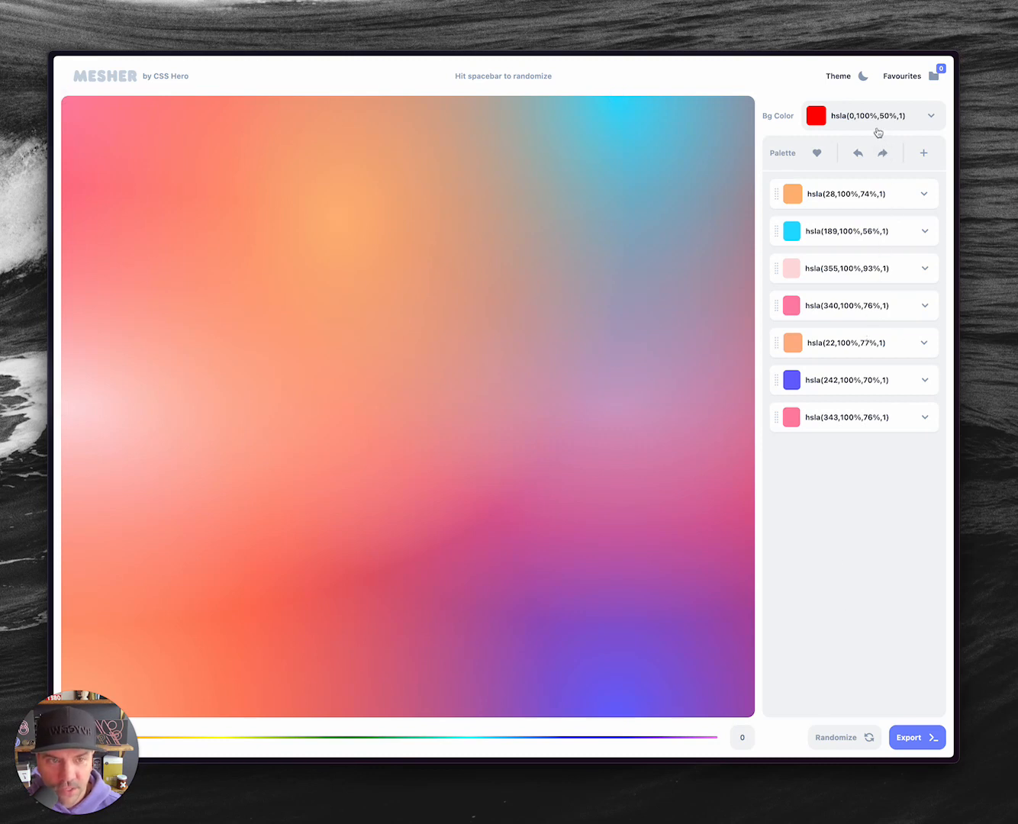
pyautogui.click(843, 738)
pyautogui.click(843, 738)
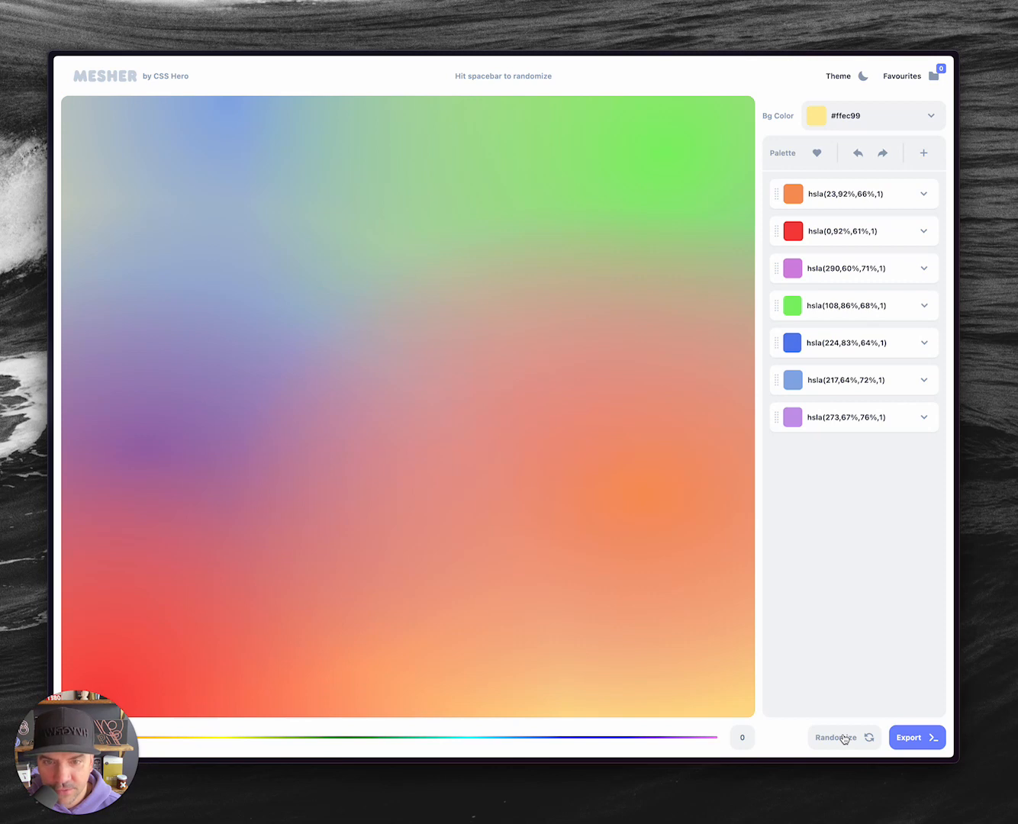
# Remove the green hsla(108,86%,68%,1) colour from the palette and move the purple colour spot inward from the canvas's right edge.
pyautogui.click(900, 306)
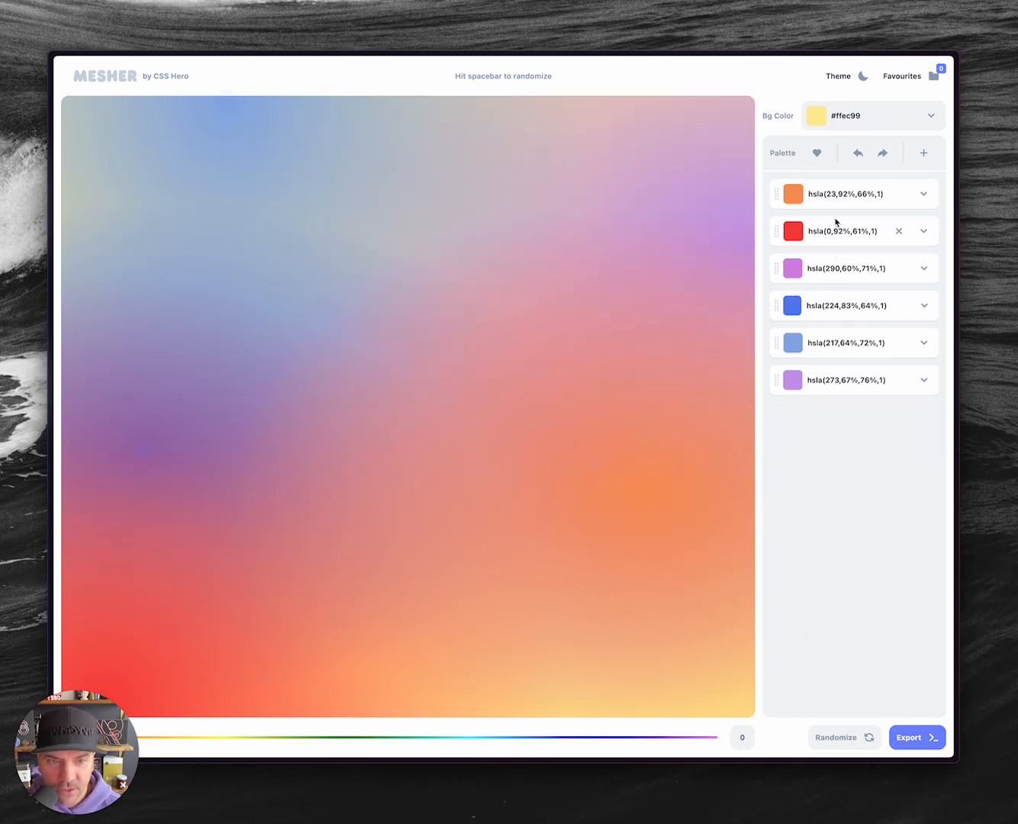
pyautogui.moveTo(744, 246); pyautogui.dragTo(569, 309)
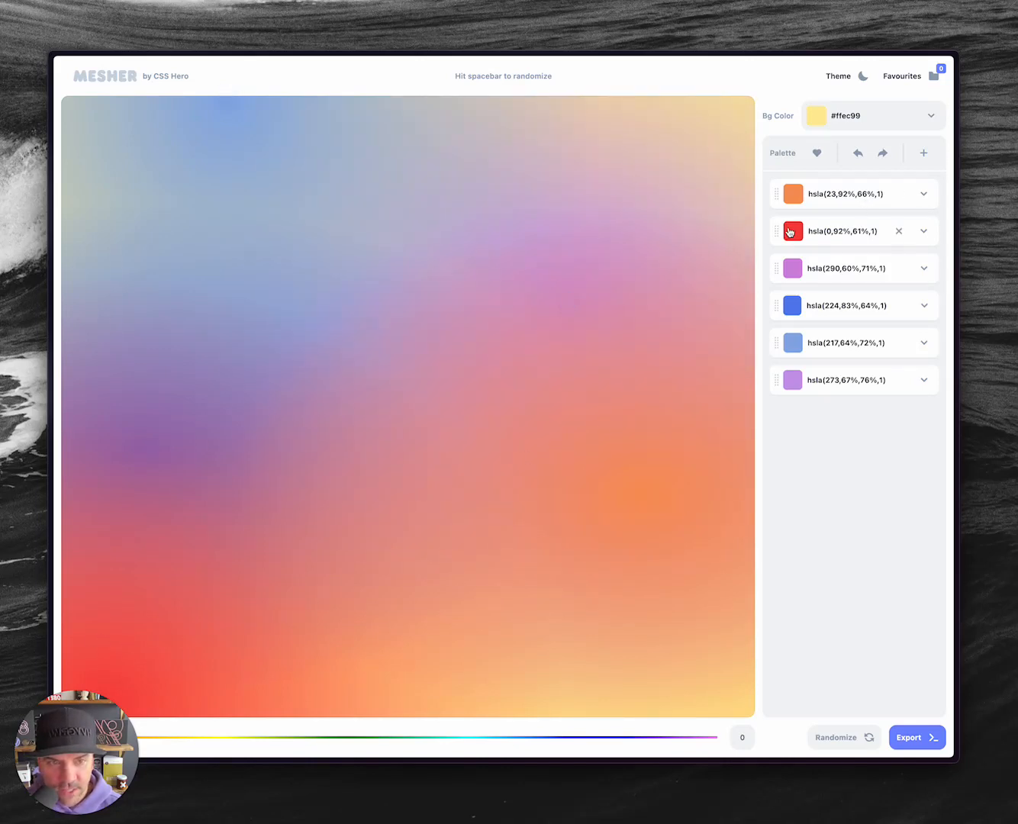
# Remove the red hsla(0,92%,61%,1) colour from the palette and set the background colour to hsla(40,100%,95%,1).
pyautogui.click(898, 231)
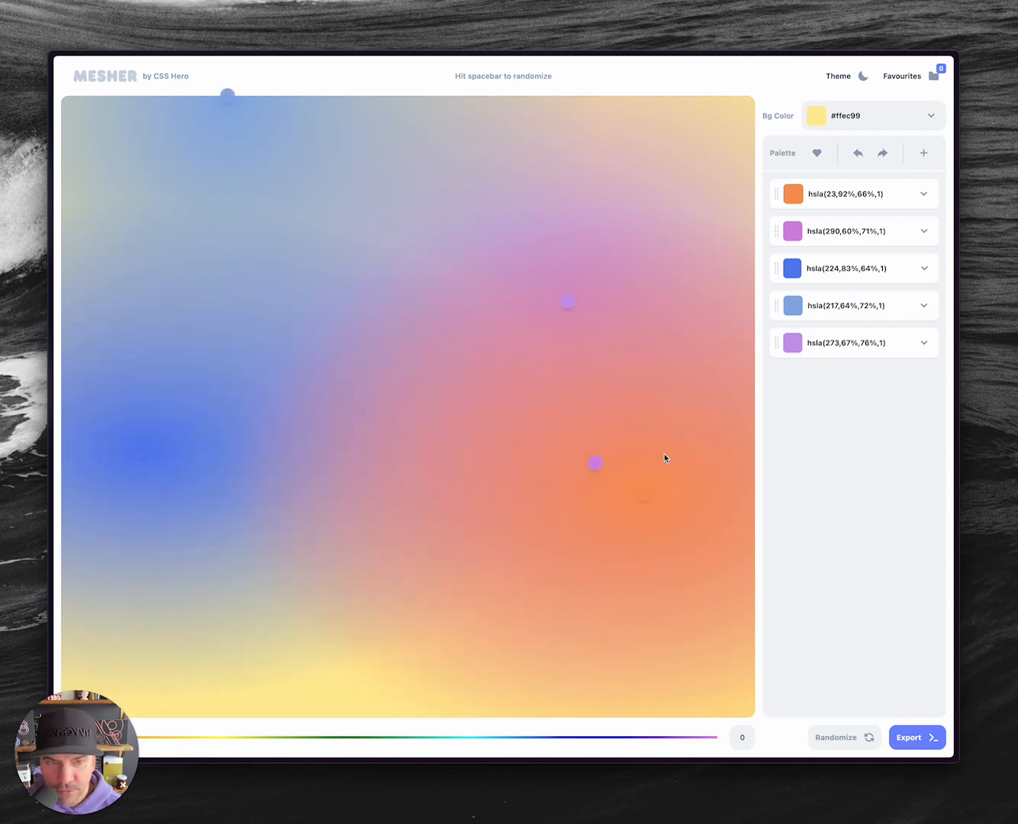
pyautogui.click(820, 119)
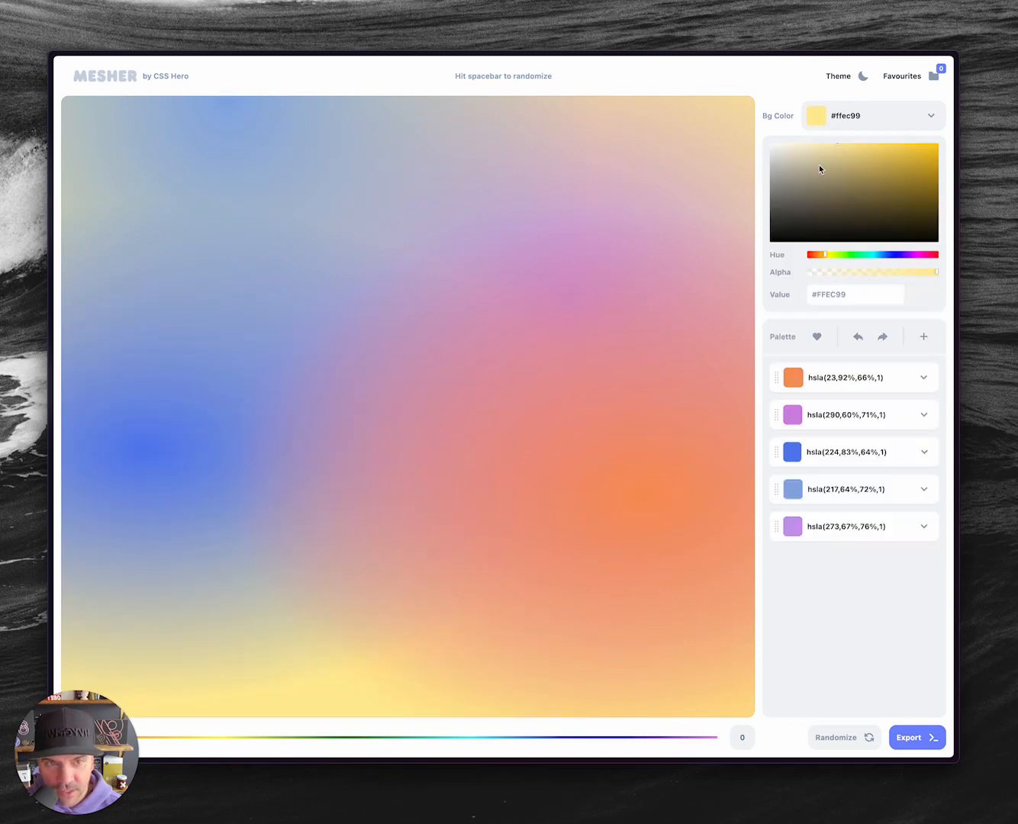
pyautogui.moveTo(811, 157); pyautogui.dragTo(783, 144)
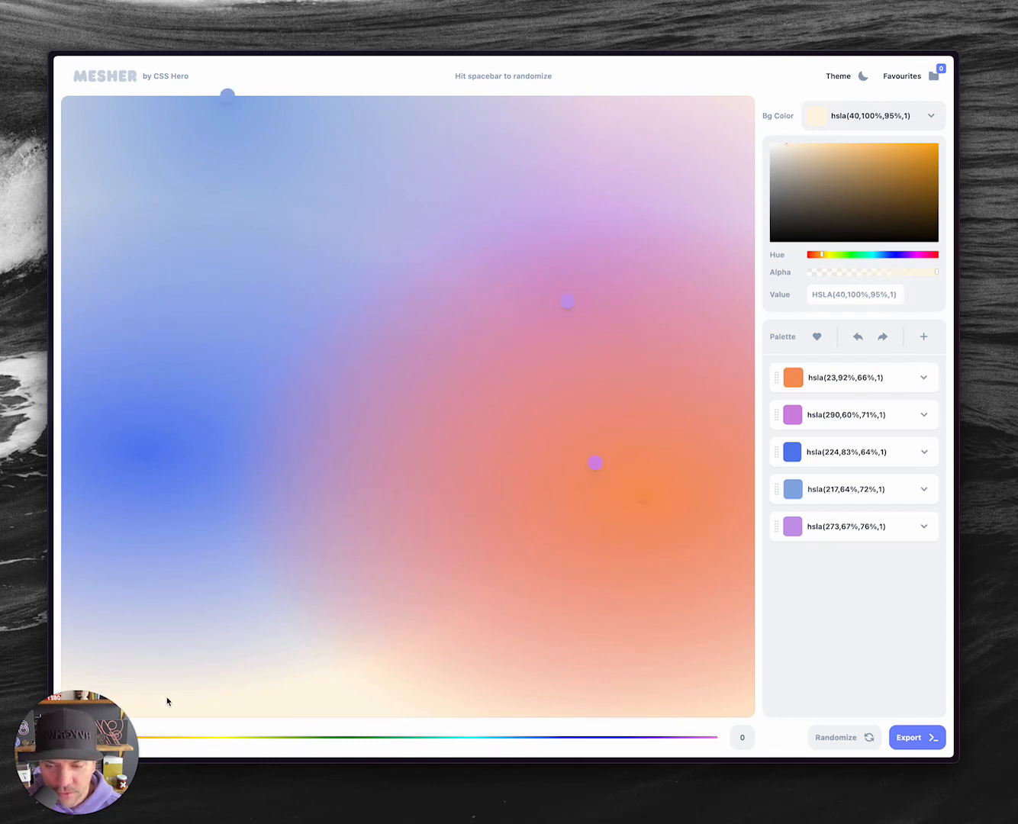
# Reveal the additional colour adjustments and set the whole palette's saturation to 100 and lightness to 63, with the hue shift at 0.
pyautogui.moveTo(56, 732); pyautogui.dragTo(917, 606)
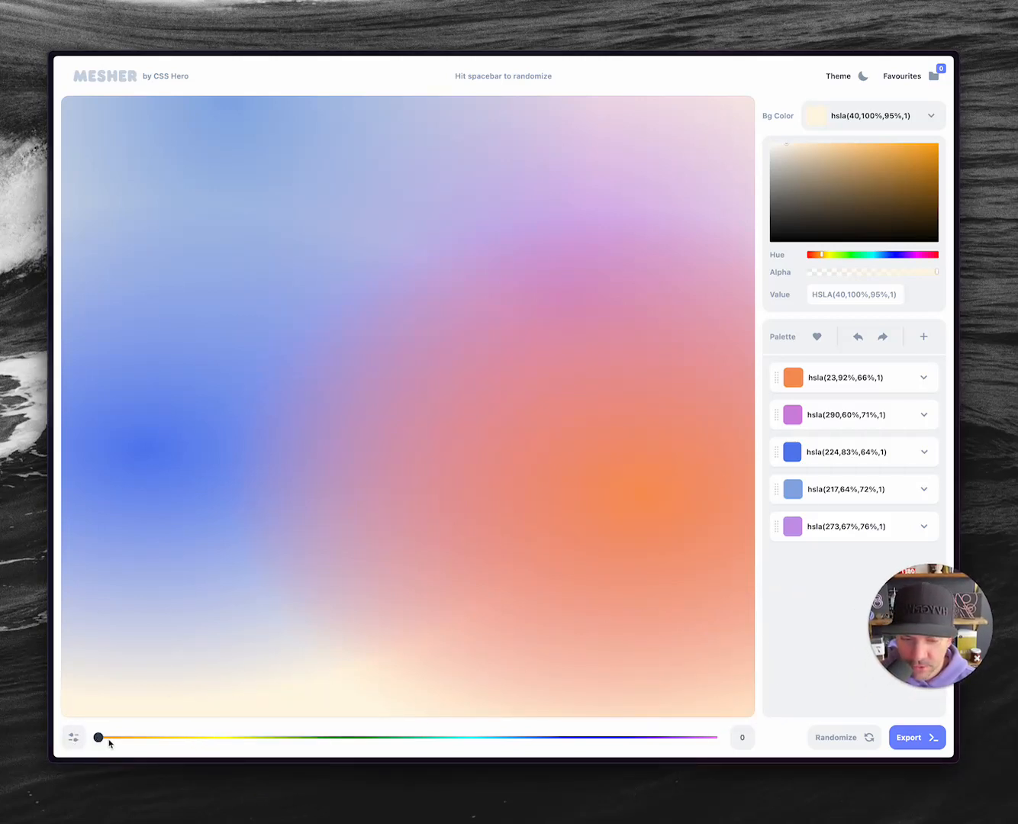
pyautogui.moveTo(99, 737)
pyautogui.mouseDown()
pyautogui.moveTo(462, 747)
pyautogui.moveTo(85, 760)
pyautogui.mouseUp()
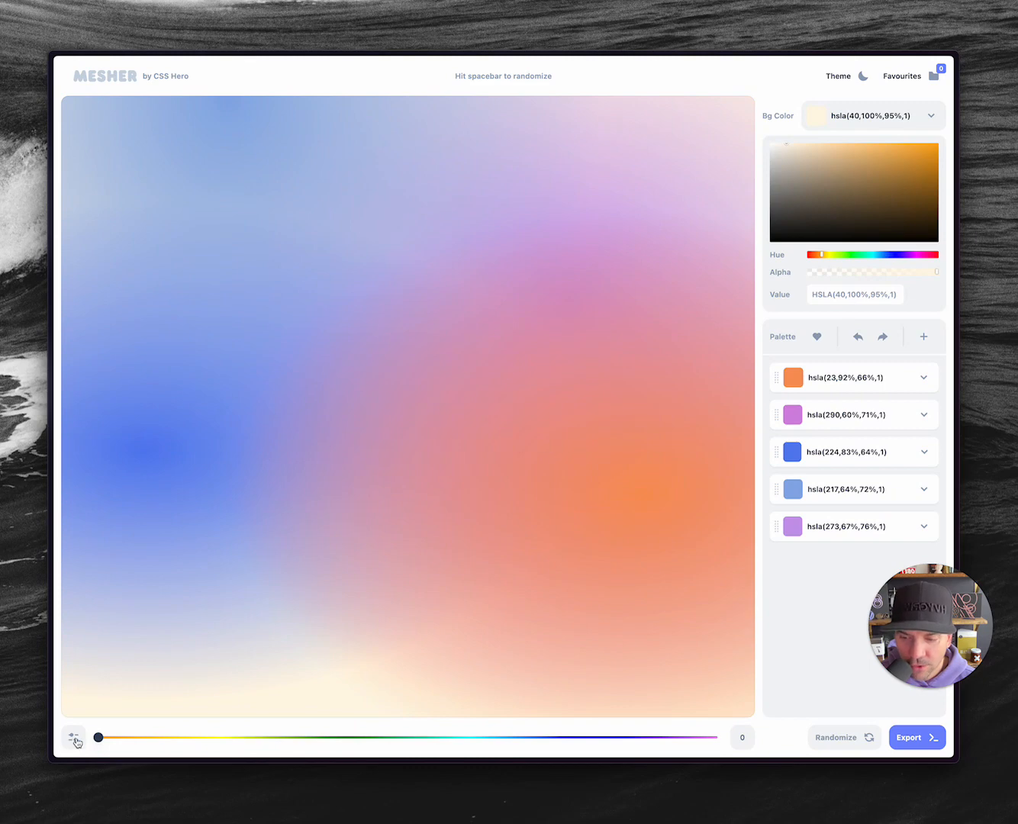
pyautogui.click(76, 740)
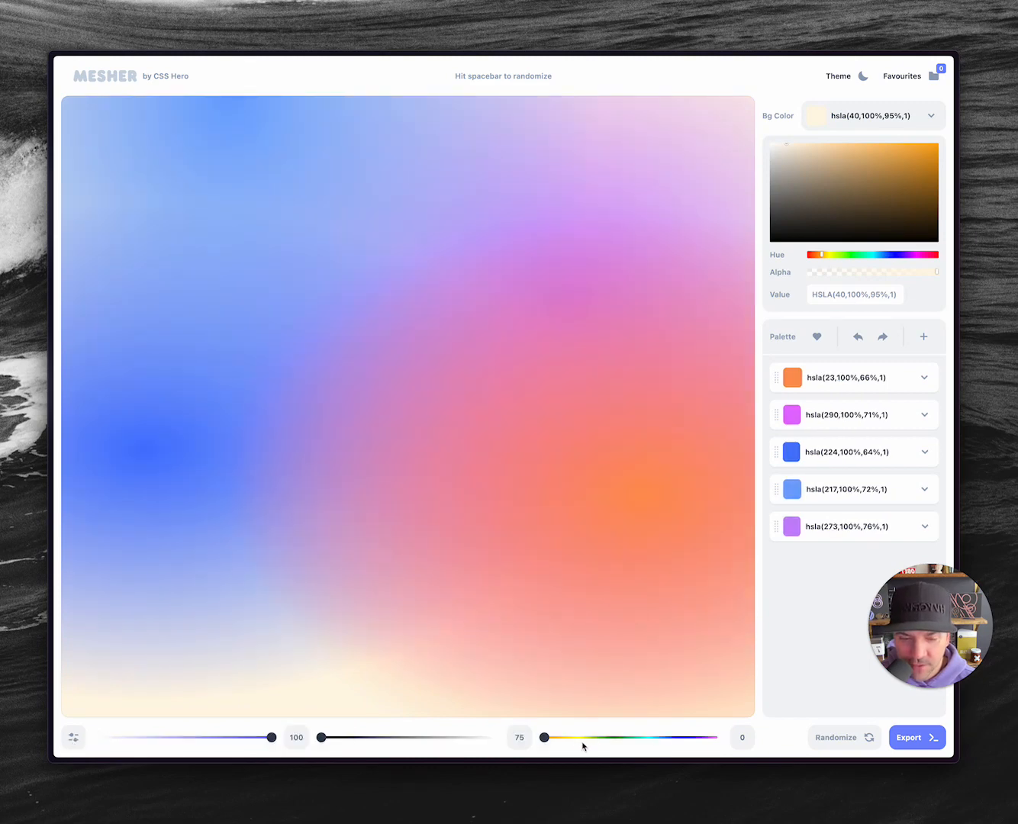
pyautogui.moveTo(545, 737)
pyautogui.mouseDown()
pyautogui.moveTo(709, 746)
pyautogui.moveTo(537, 735)
pyautogui.mouseUp()
pyautogui.moveTo(323, 738); pyautogui.dragTo(437, 748)
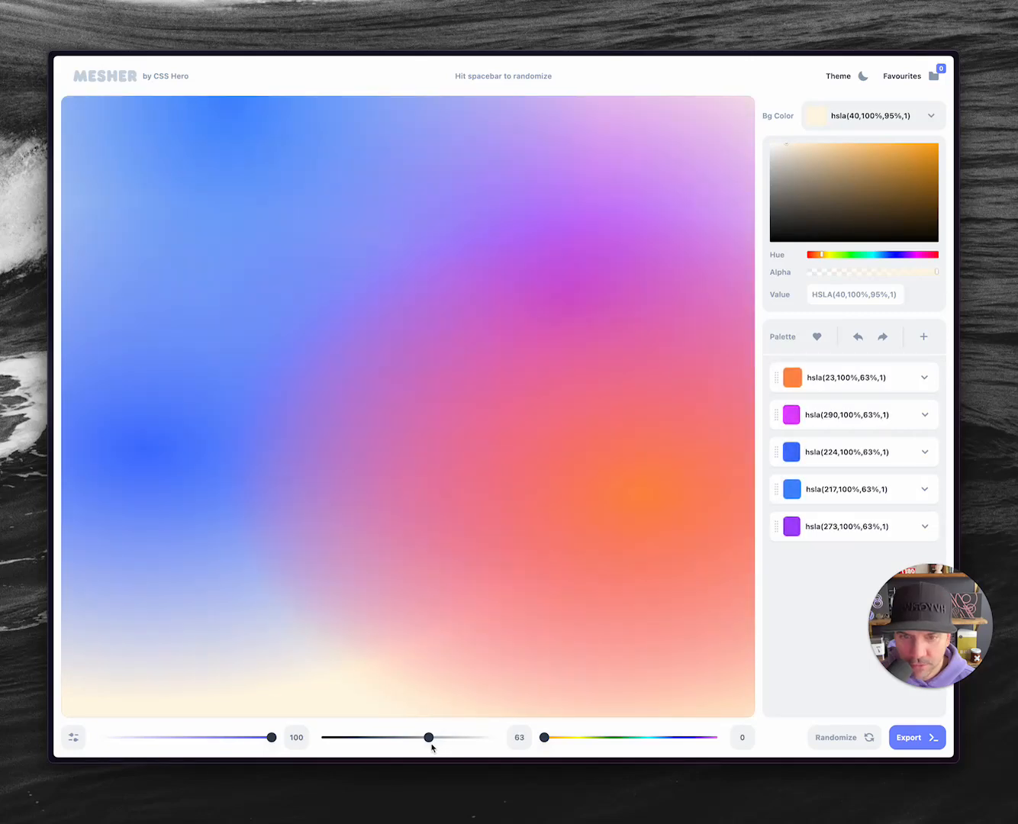
pyautogui.moveTo(231, 738)
pyautogui.mouseDown()
pyautogui.moveTo(166, 737)
pyautogui.moveTo(244, 737)
pyautogui.moveTo(116, 739)
pyautogui.moveTo(225, 738)
pyautogui.mouseUp()
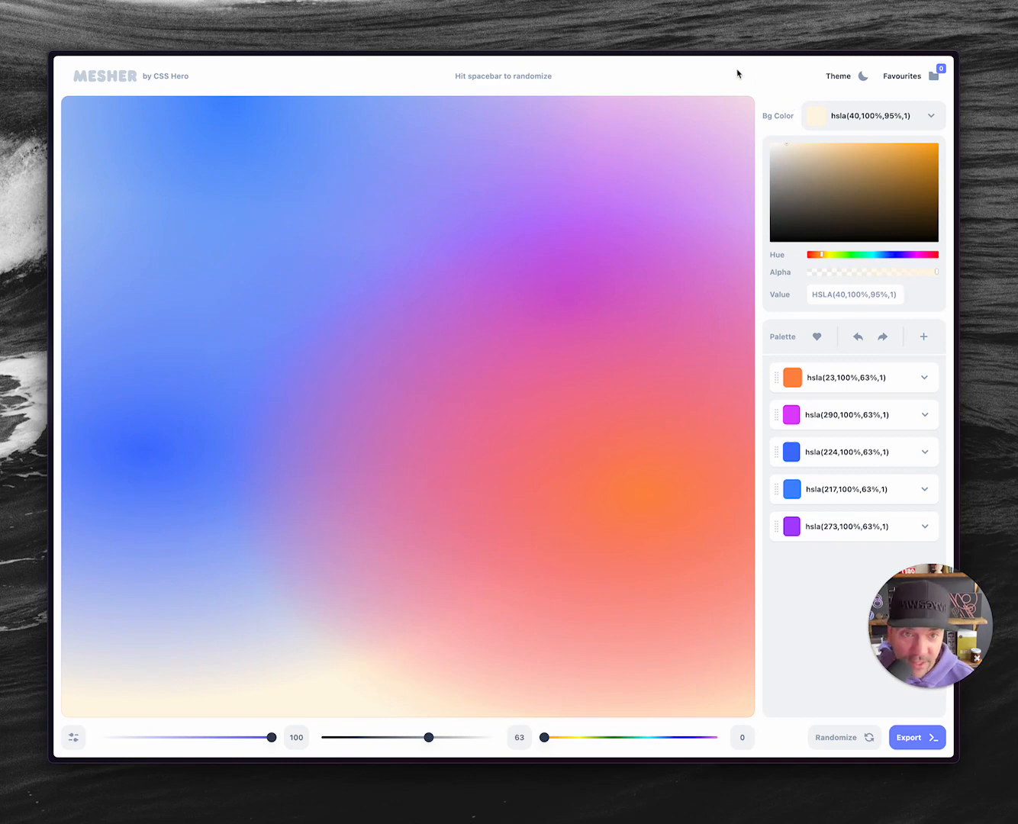
# Switch to the Divi playground page and launch the Visual Builder on it.
pyautogui.hotkey('ctrl', 'Tab')
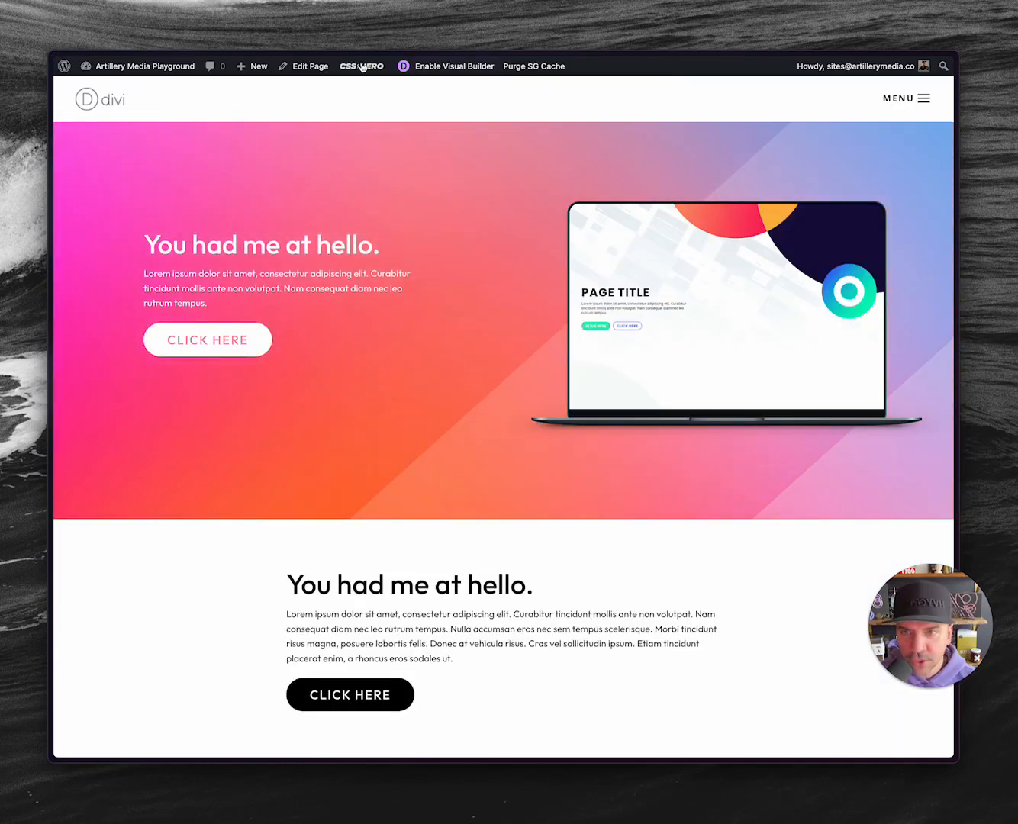
pyautogui.click(466, 66)
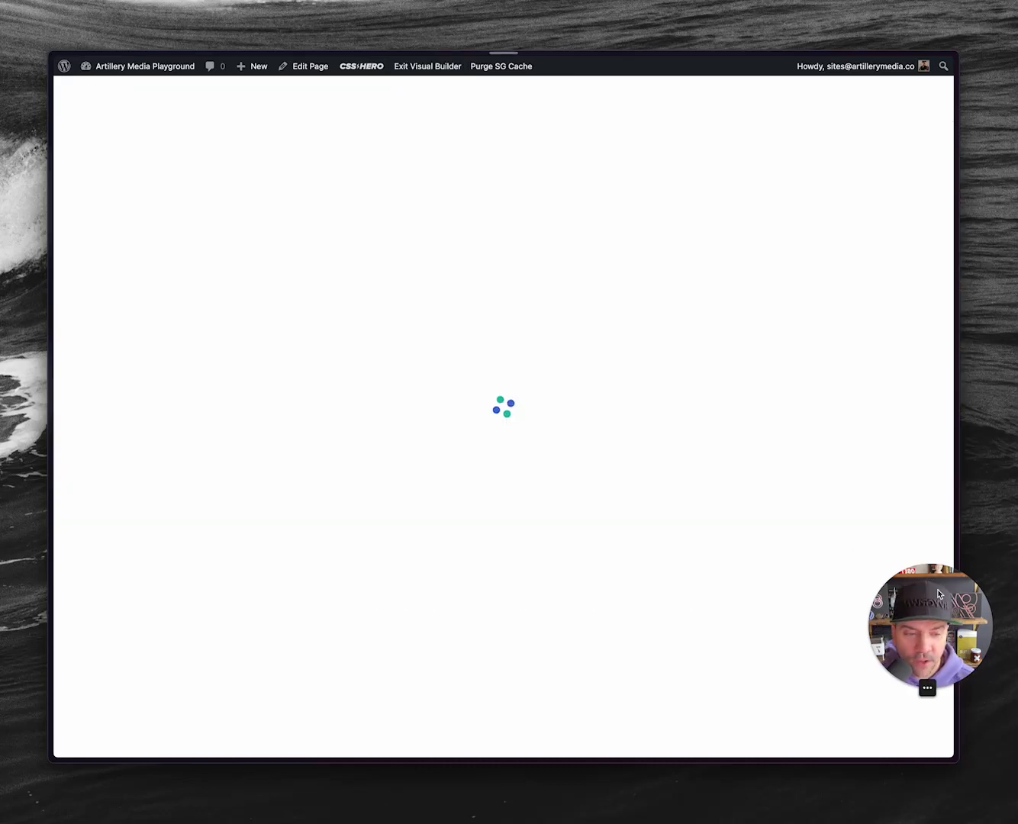
pyautogui.moveTo(937, 586); pyautogui.dragTo(98, 707)
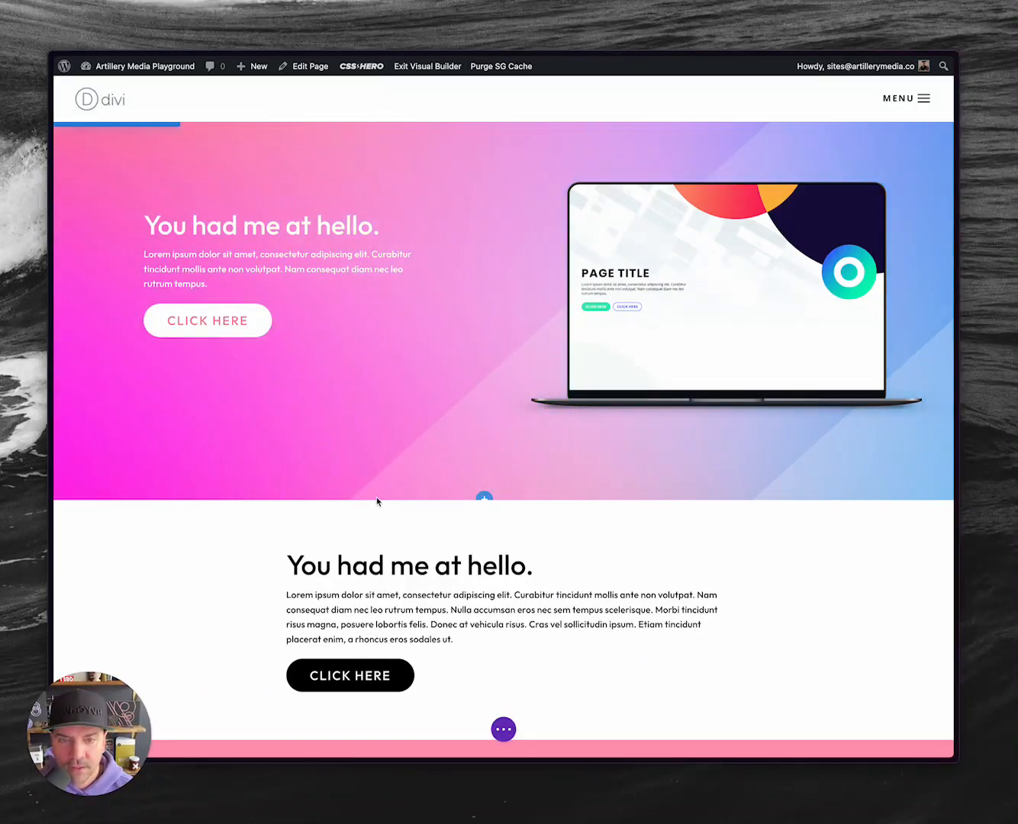
# Open the pink section's free-form custom CSS and select its existing background-image gradient declaration.
pyautogui.scroll(-5, 370, 485)
pyautogui.scroll(-2, 363, 464)
pyautogui.scroll(3, 363, 464)
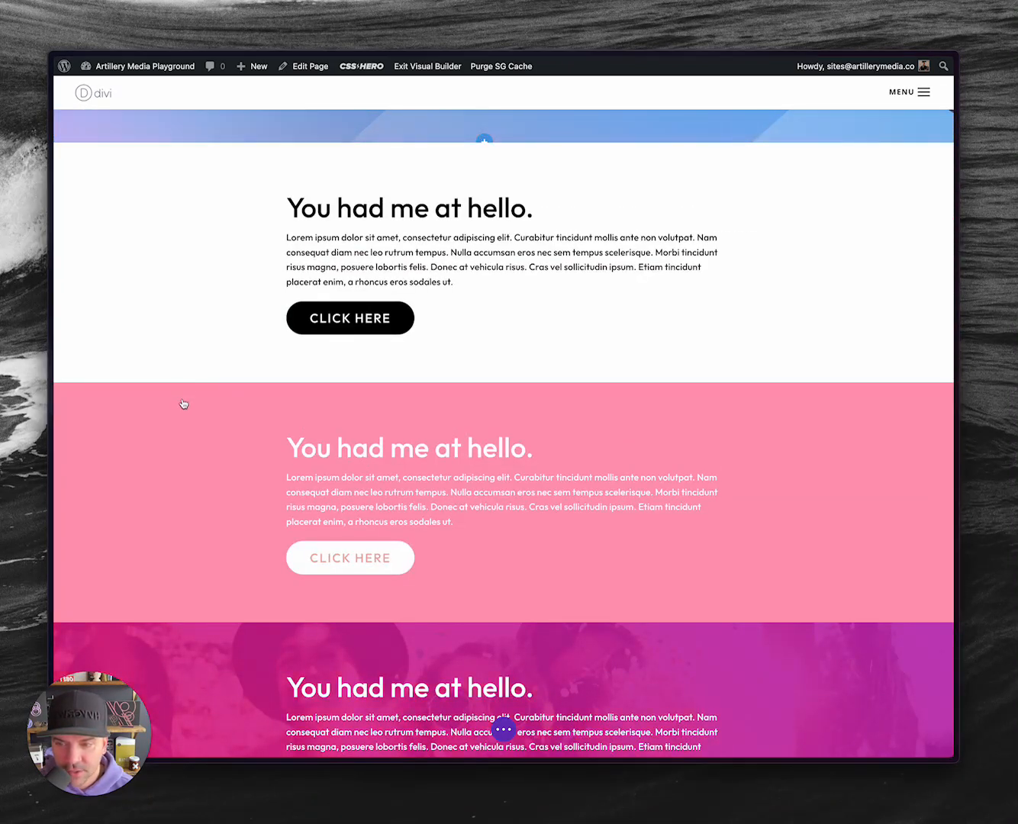
pyautogui.click(86, 397)
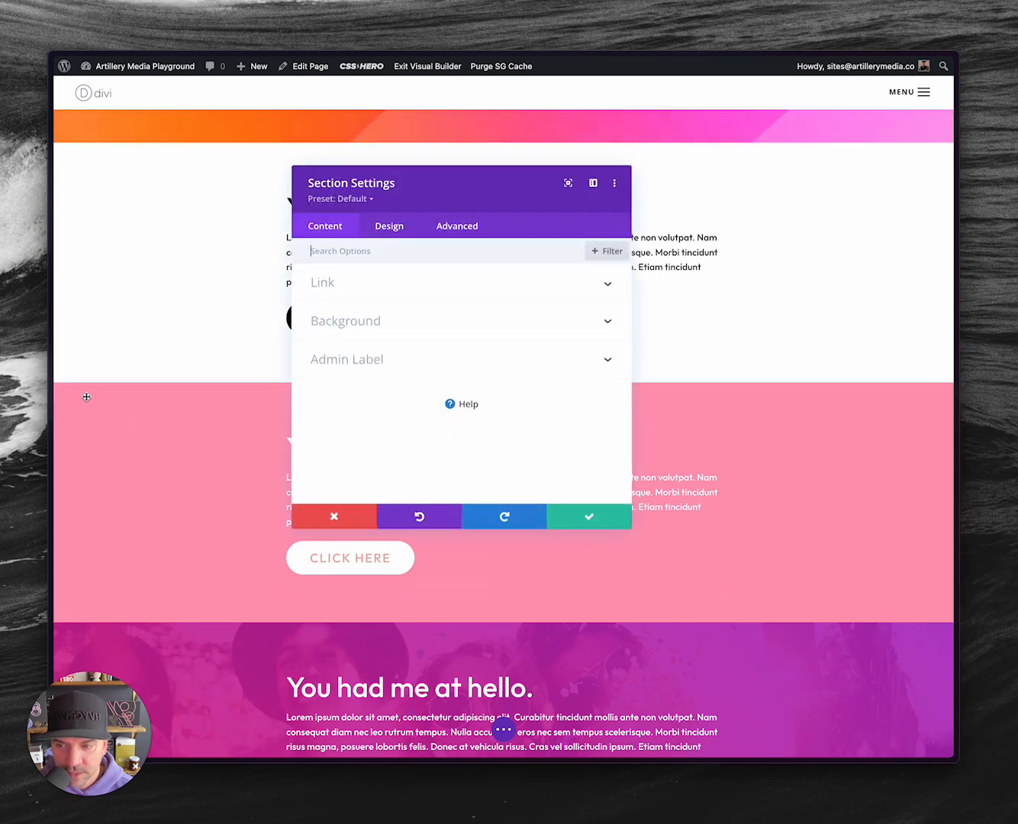
pyautogui.click(450, 226)
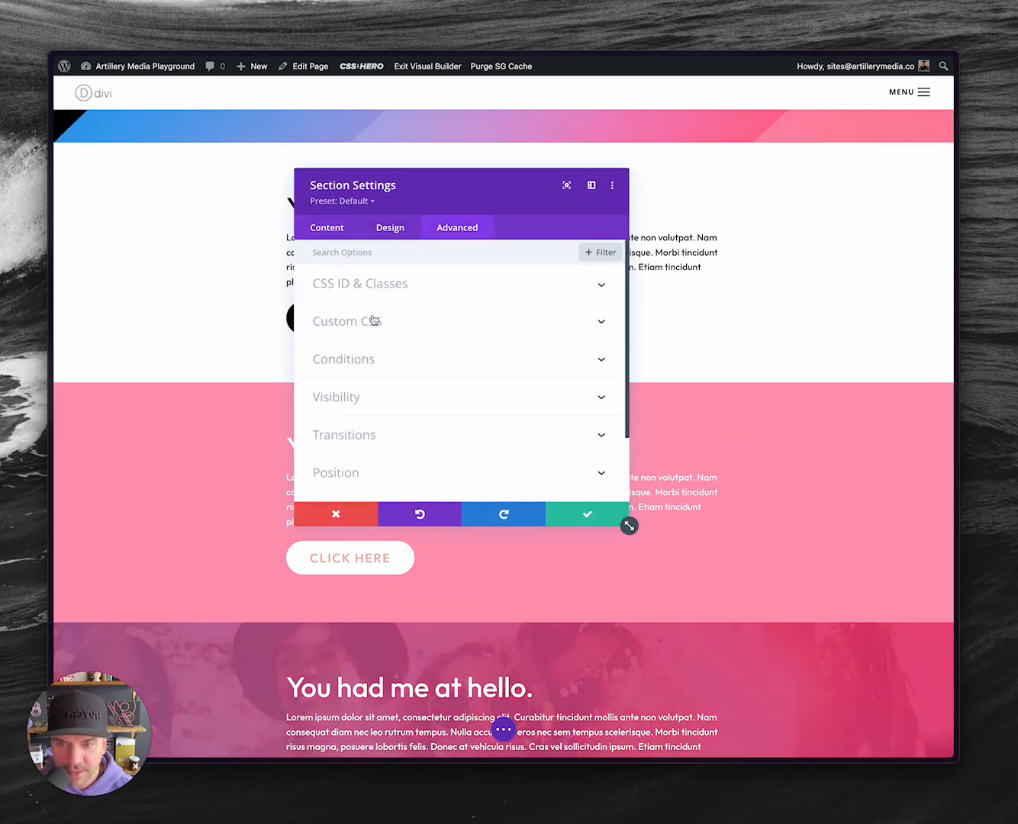
pyautogui.click(374, 320)
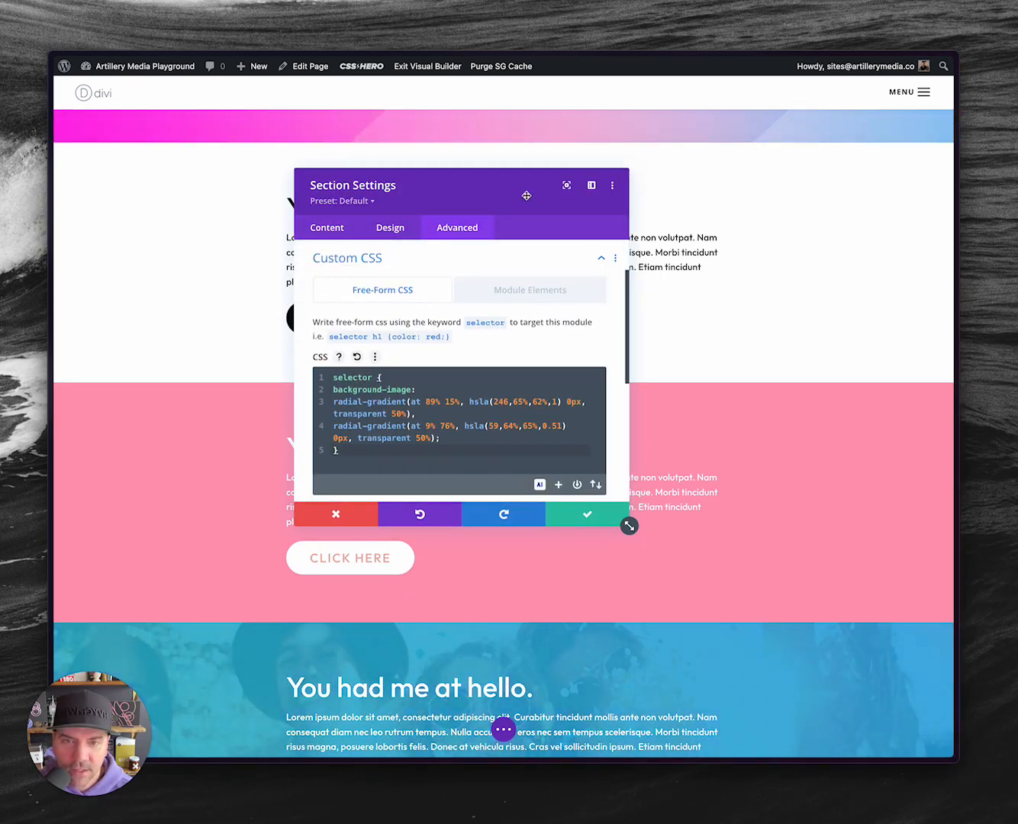
pyautogui.moveTo(527, 196); pyautogui.dragTo(758, 242)
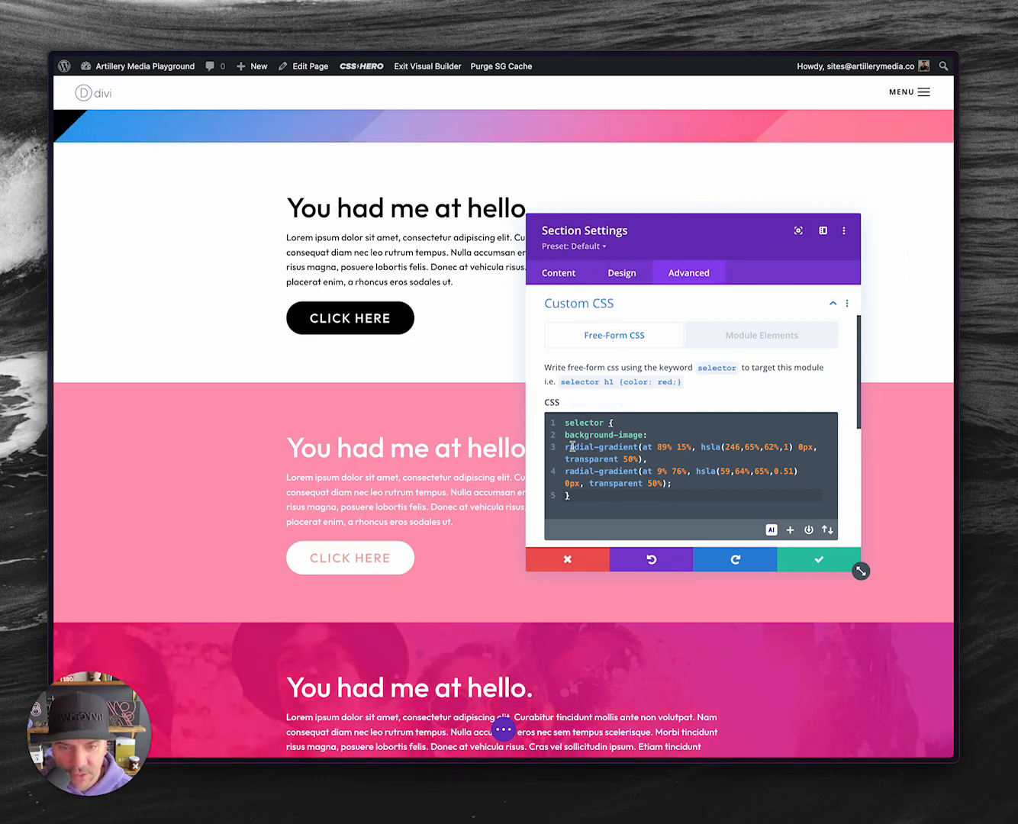
pyautogui.moveTo(564, 434); pyautogui.dragTo(686, 483)
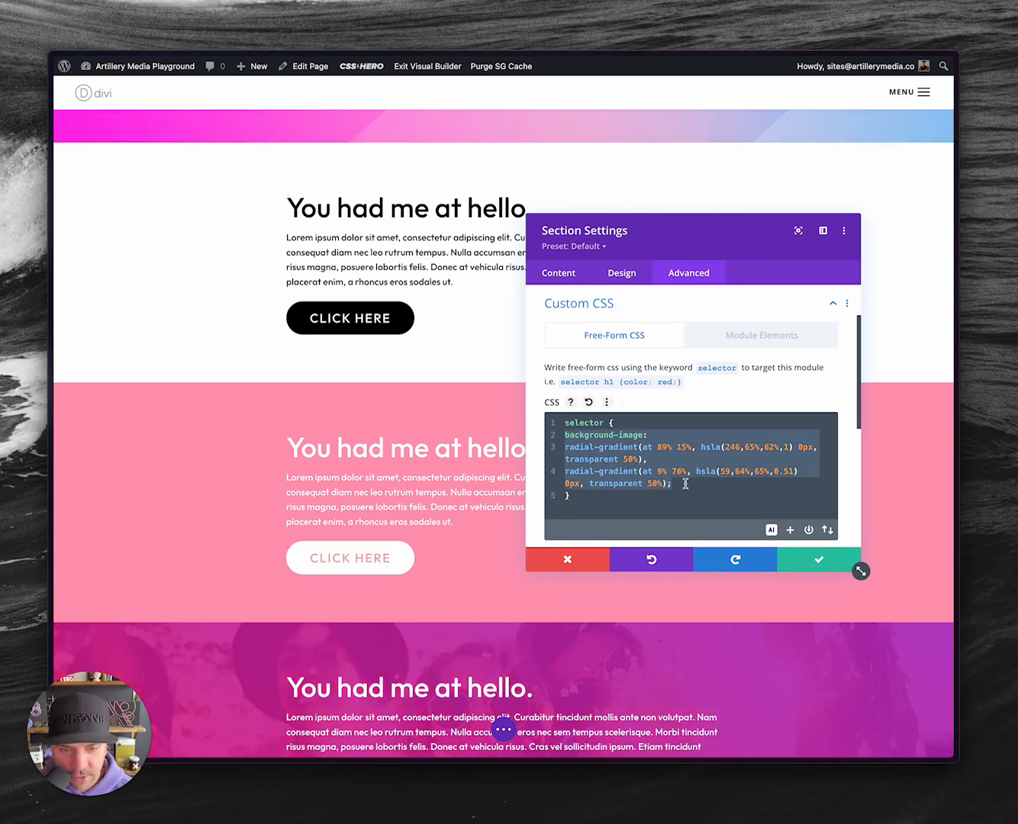
# Switch to Mesher, export the gradient and copy only its background-image code, leaving out the background-color line.
pyautogui.hotkey('ctrl', 'Tab')
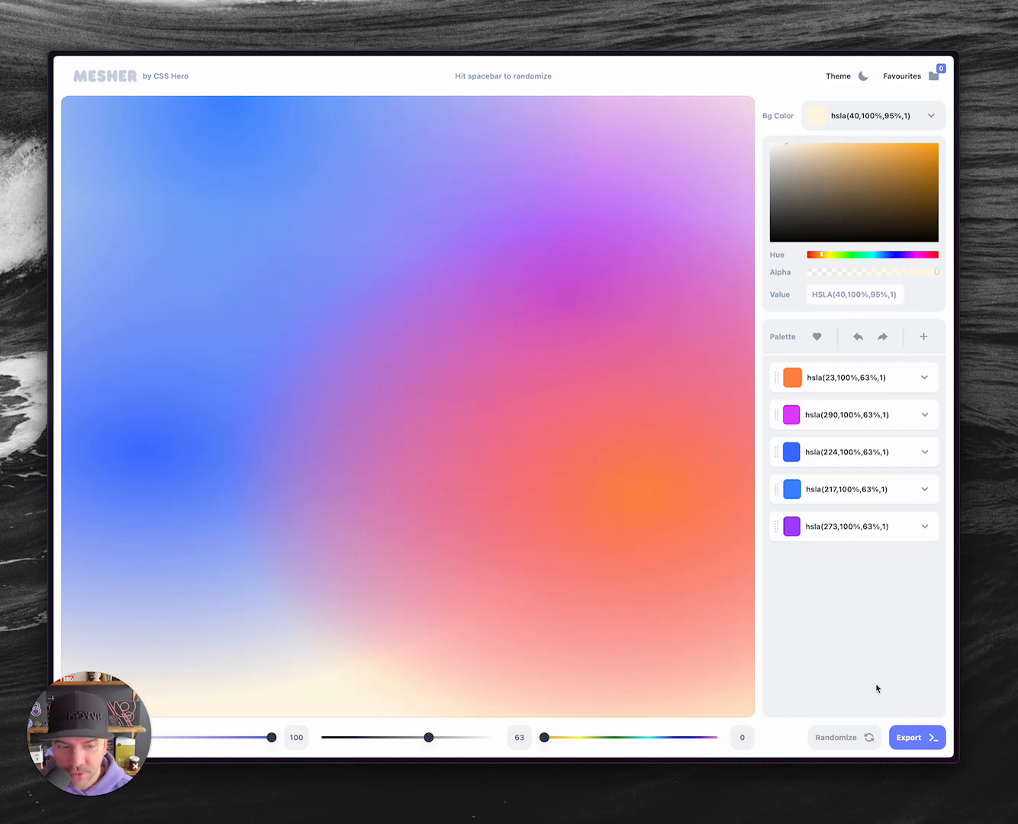
pyautogui.click(914, 739)
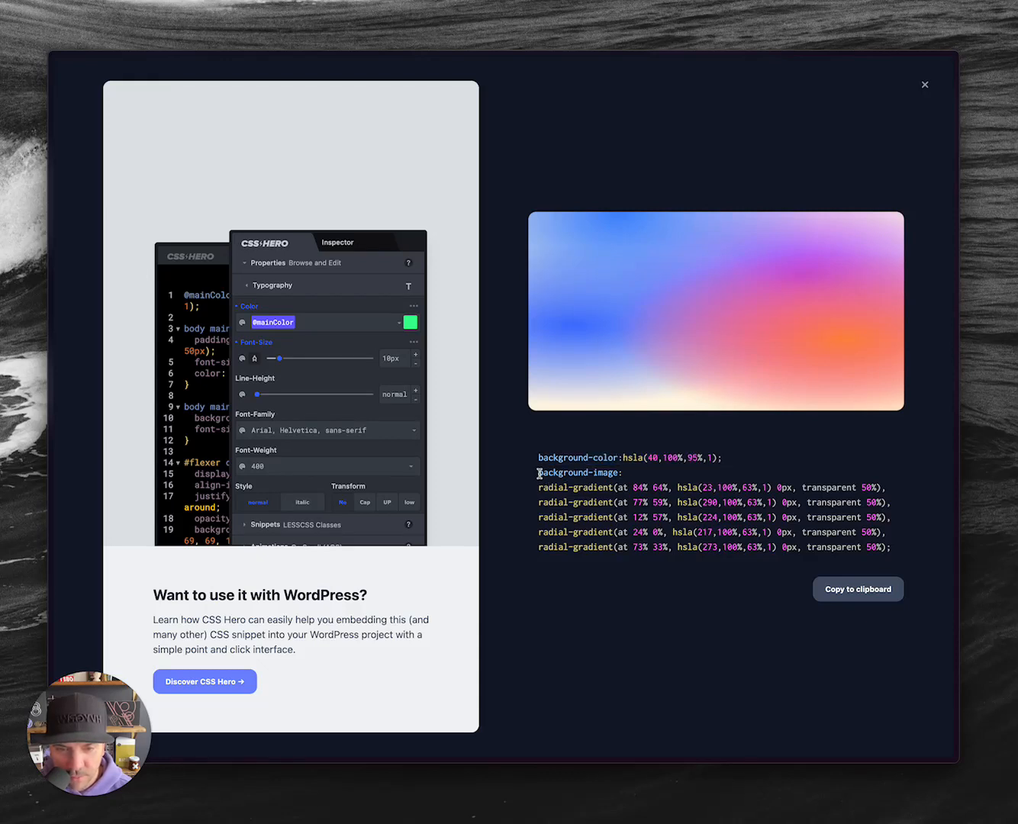
pyautogui.moveTo(539, 474); pyautogui.dragTo(908, 548)
pyautogui.hotkey('ctrl', 'c')
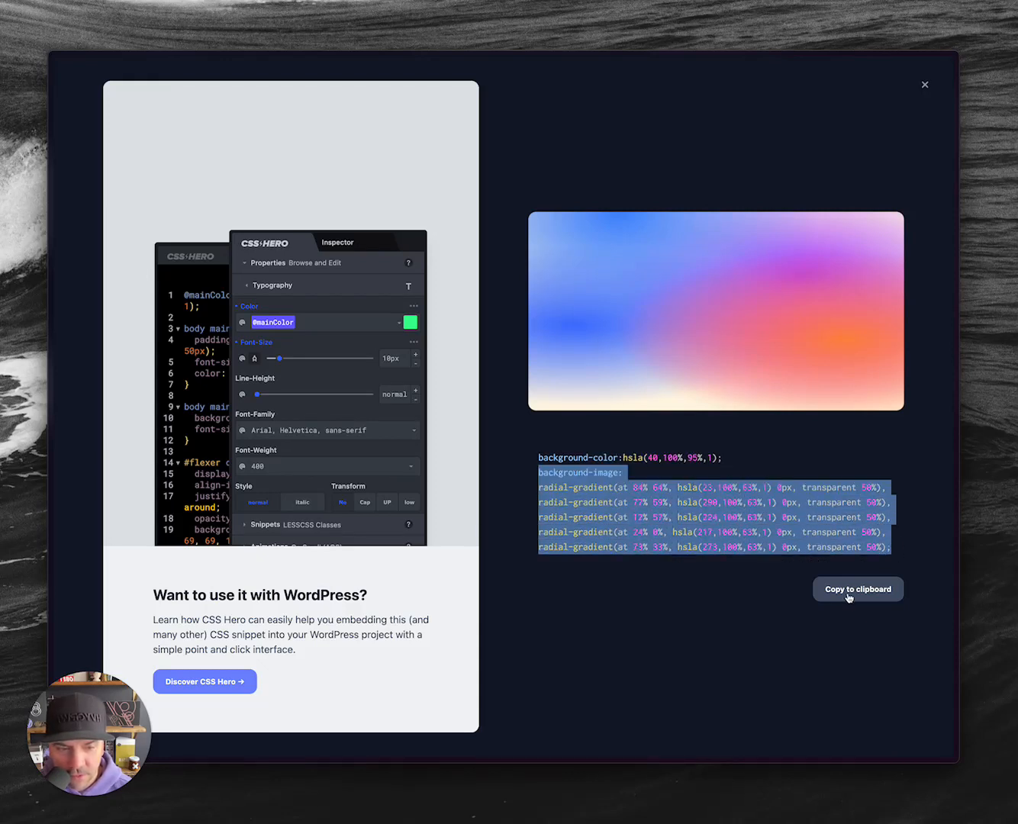
# Switch back to the Visual Builder and replace the pink section's background-image declaration with the copied mesh gradient code.
pyautogui.hotkey('alt', 'Tab')
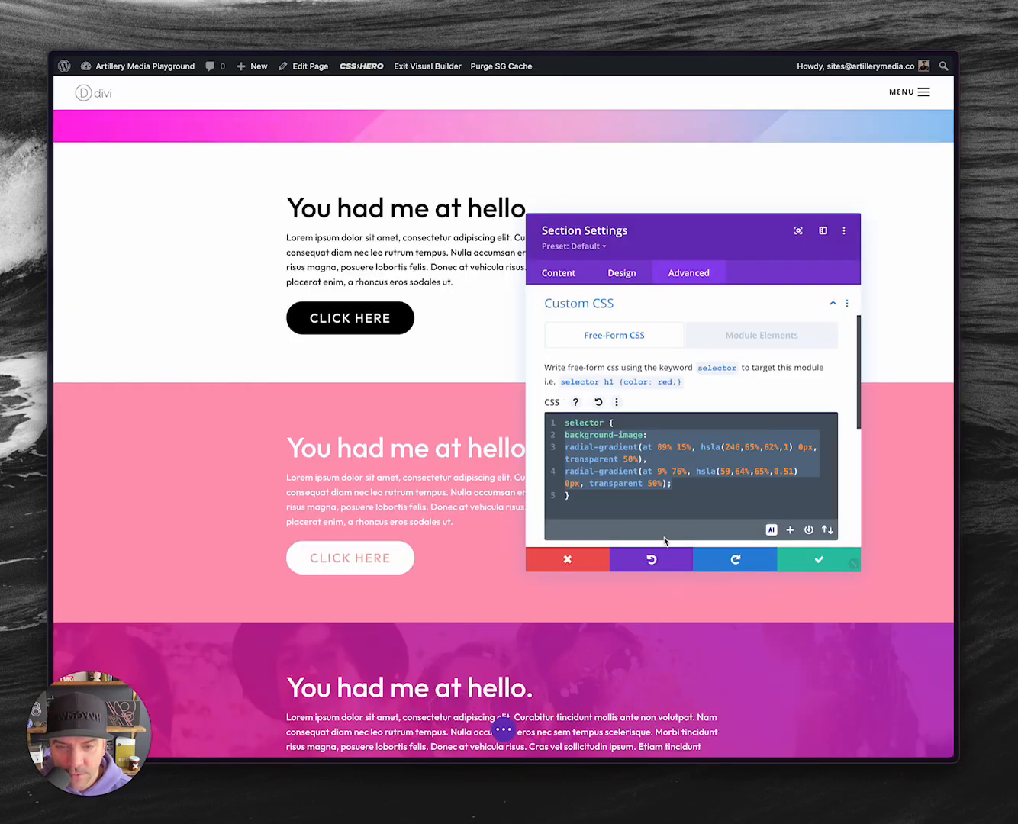
pyautogui.click(563, 434)
pyautogui.hotkey('shift', 'Down')
pyautogui.hotkey('shift', 'Down')
pyautogui.hotkey('shift', 'Down')
pyautogui.hotkey('shift', 'Down')
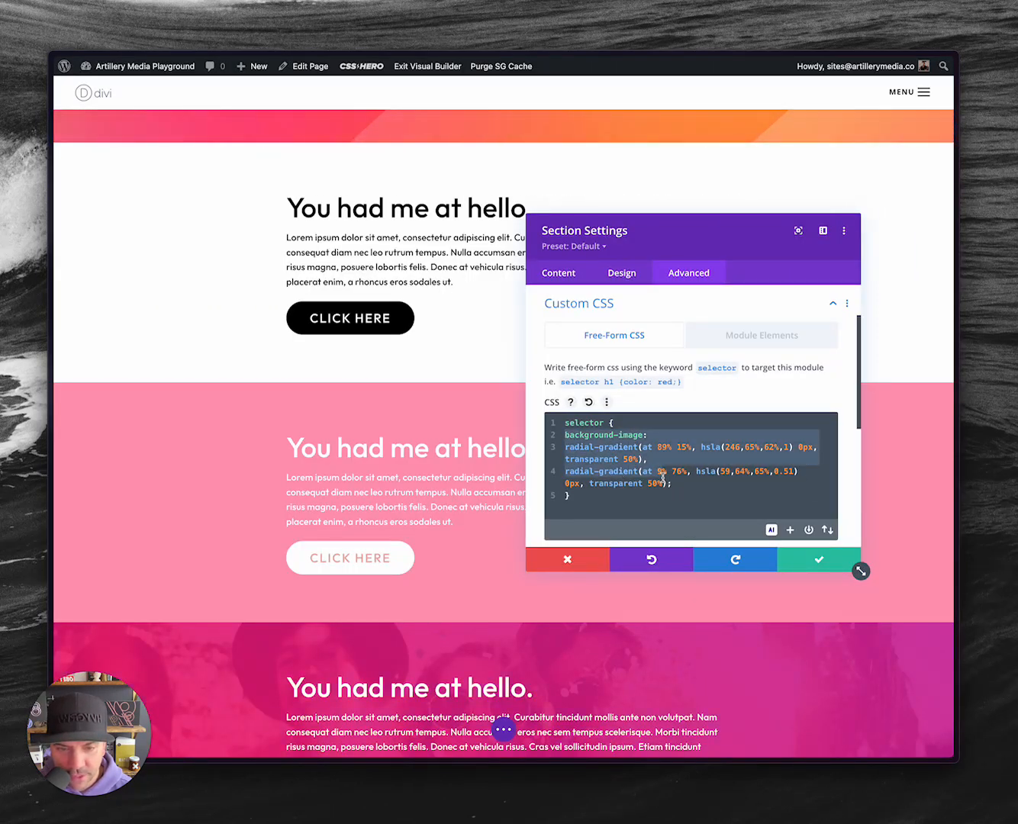
pyautogui.press('BackSpace')
pyautogui.hotkey('ctrl', 'v')
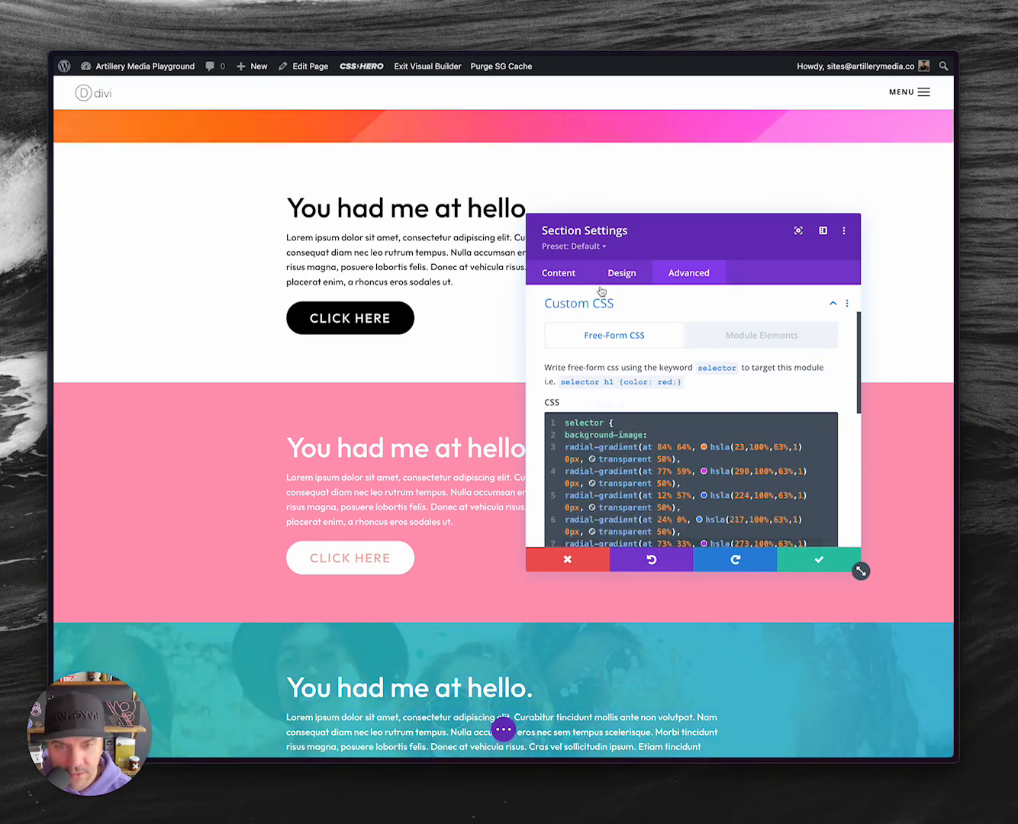
# Lighten the section's background colour to #ffa0b6, accept the section settings and save the page.
pyautogui.click(557, 273)
pyautogui.click(575, 369)
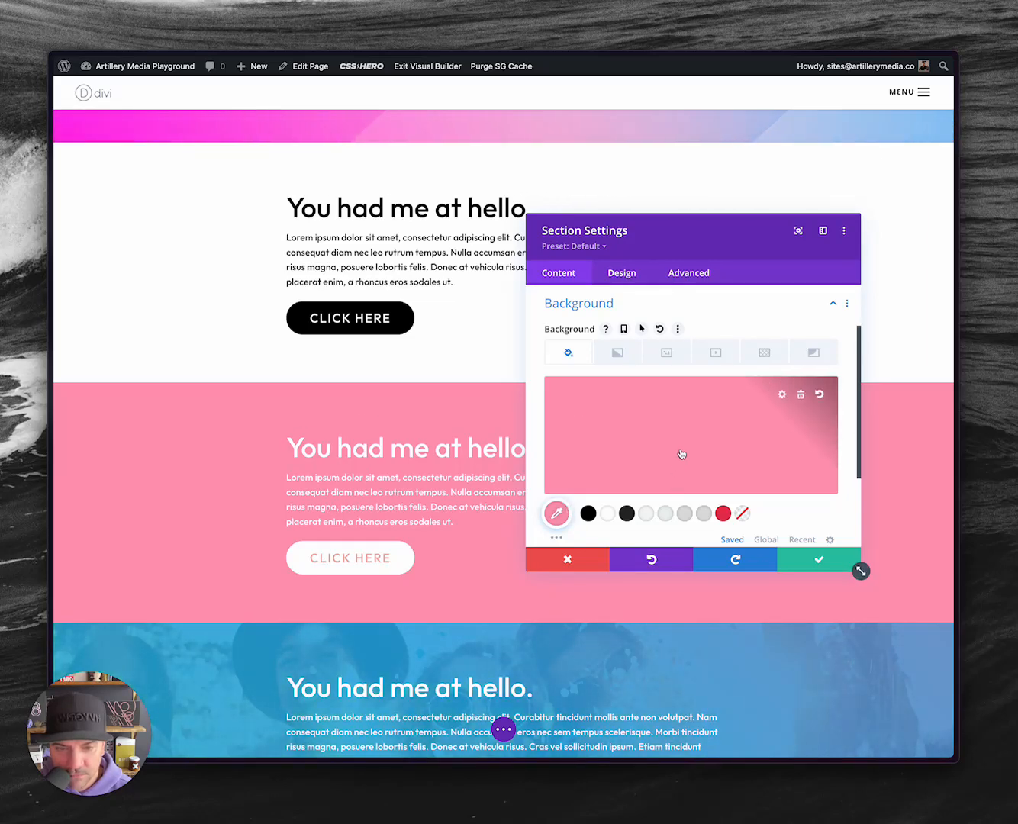
pyautogui.click(681, 454)
pyautogui.moveTo(573, 438)
pyautogui.mouseDown()
pyautogui.moveTo(575, 418)
pyautogui.moveTo(576, 467)
pyautogui.moveTo(576, 450)
pyautogui.mouseUp()
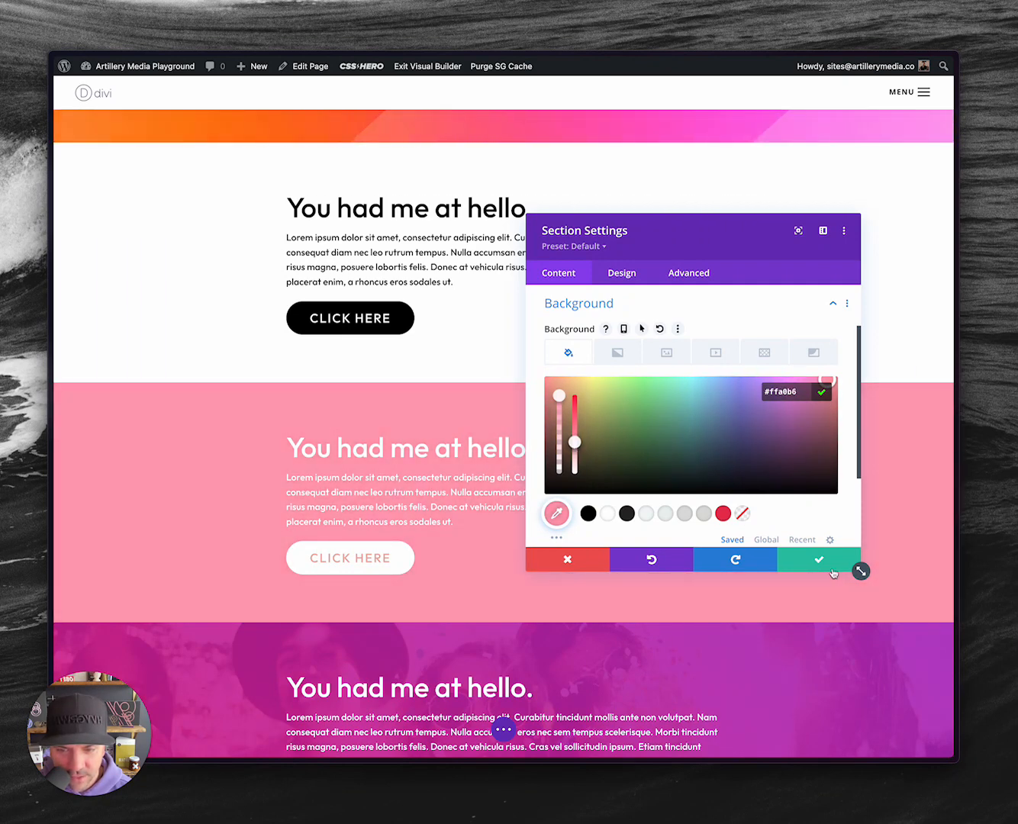
pyautogui.click(831, 563)
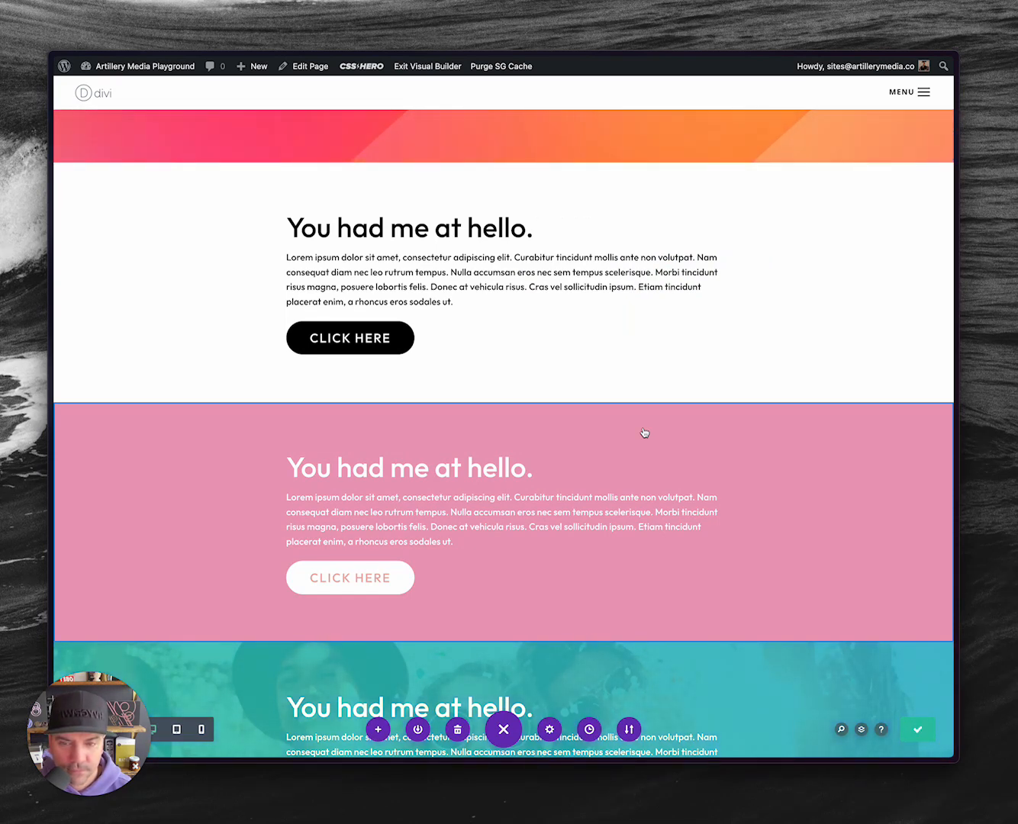
# Open the live page in a new browser tab and check the section with the new mesh gradient.
pyautogui.hotkey('ctrl', 'Tab')
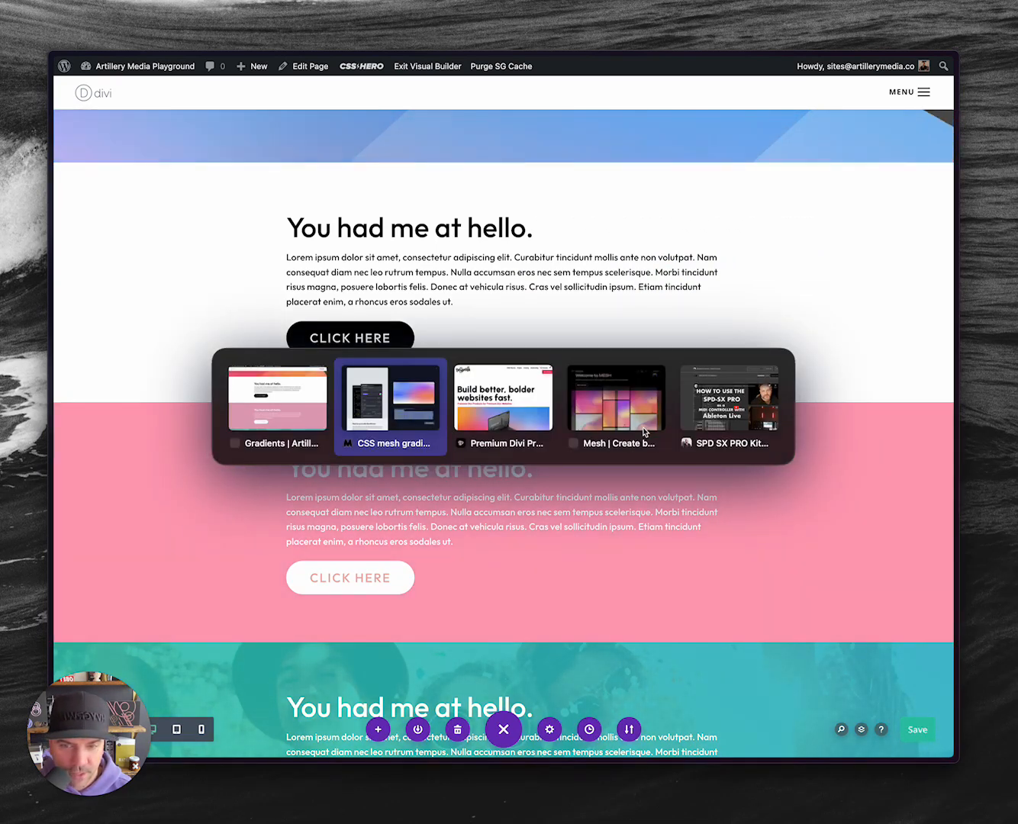
pyautogui.hotkey('ctrl', 'Tab')
pyautogui.hotkey('ctrl', 'Tab')
pyautogui.hotkey('ctrl', 'Tab')
pyautogui.hotkey('ctrl', 'Tab')
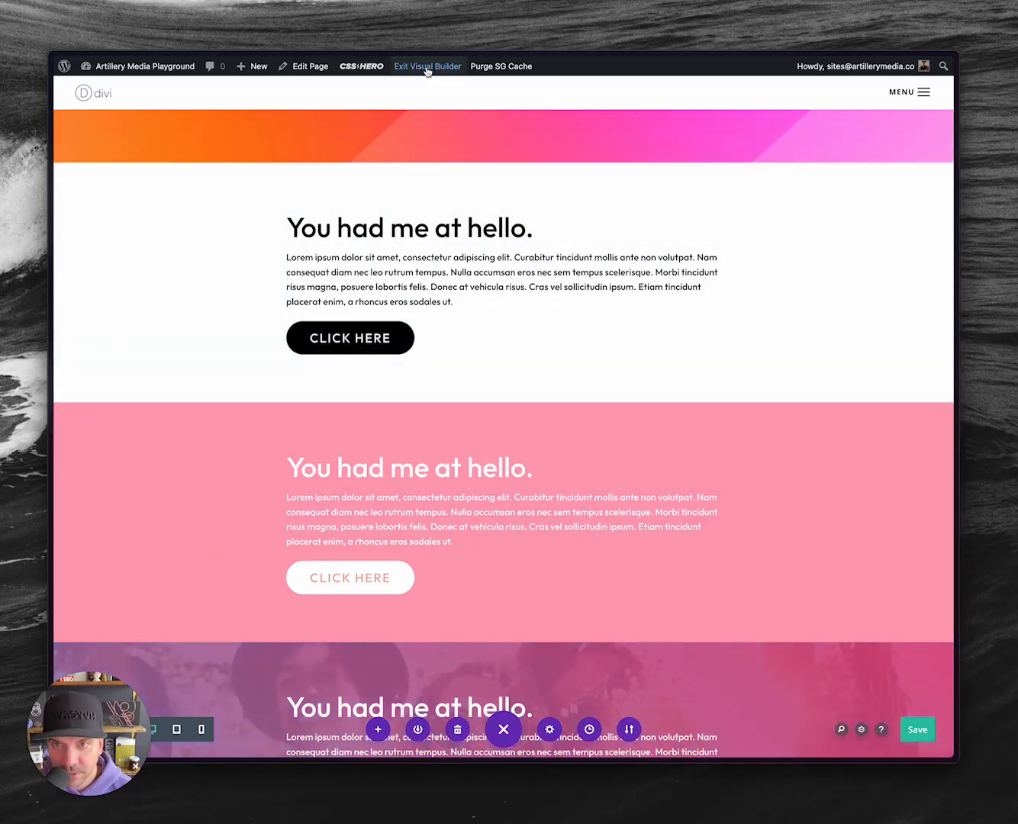
pyautogui.rightClick(427, 69)
pyautogui.click(446, 72)
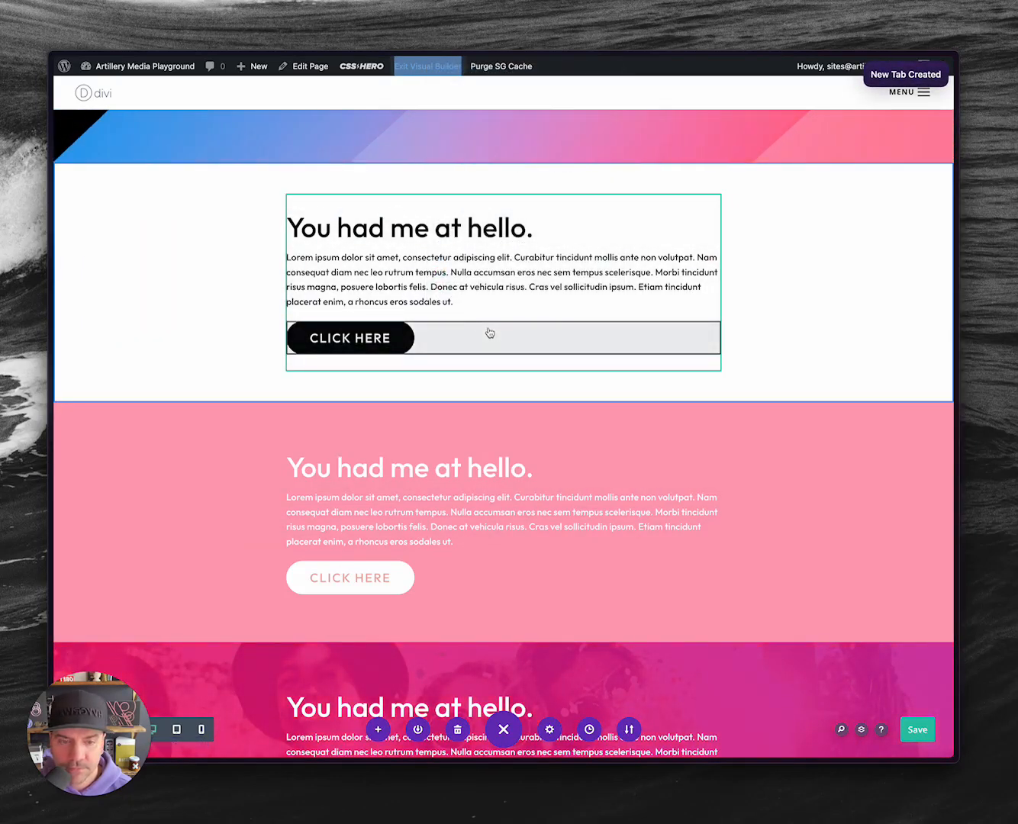
pyautogui.hotkey('ctrl', 'Tab')
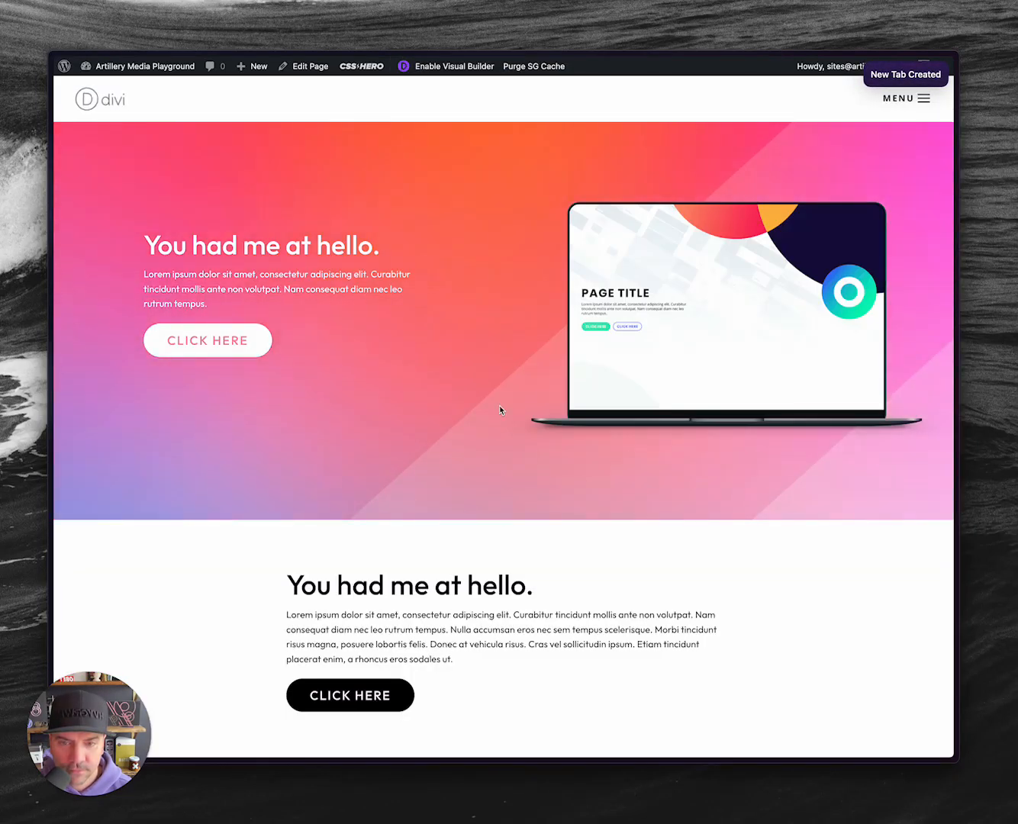
pyautogui.scroll(-2, 499, 406)
pyautogui.scroll(-5, 499, 409)
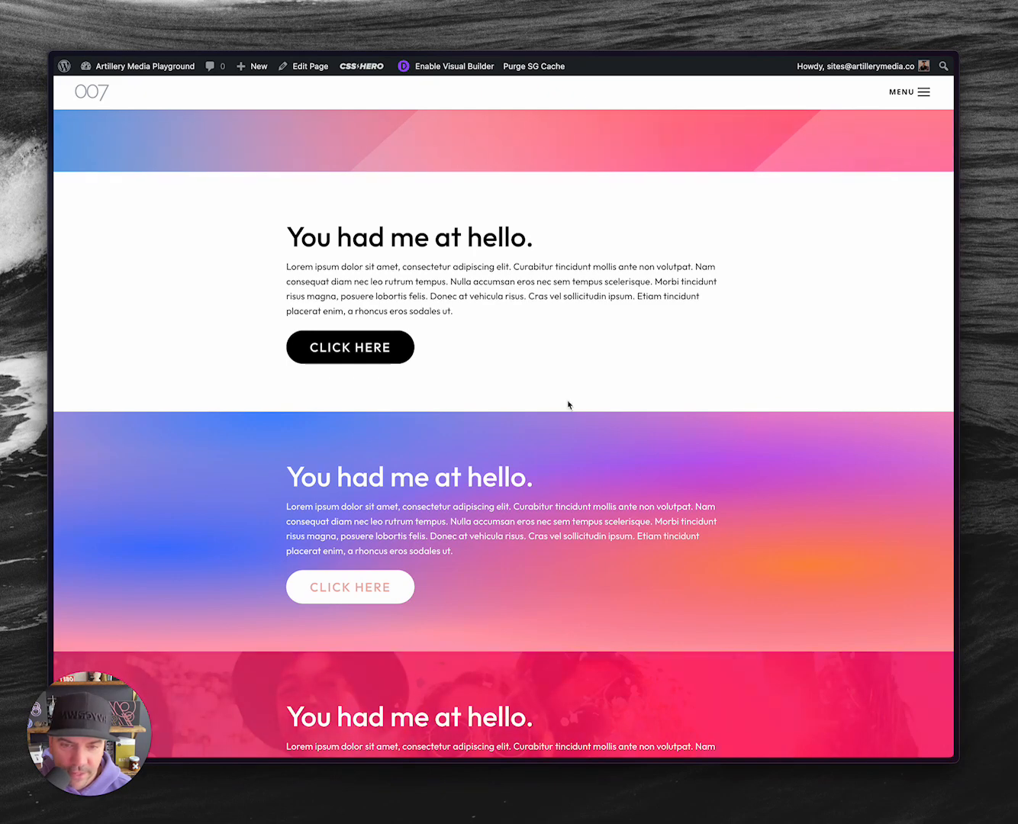
# Return to the Visual Builder and add a max-width media query snippet below the gradient rule in the pink section's custom CSS.
pyautogui.hotkey('ctrl', 'Tab')
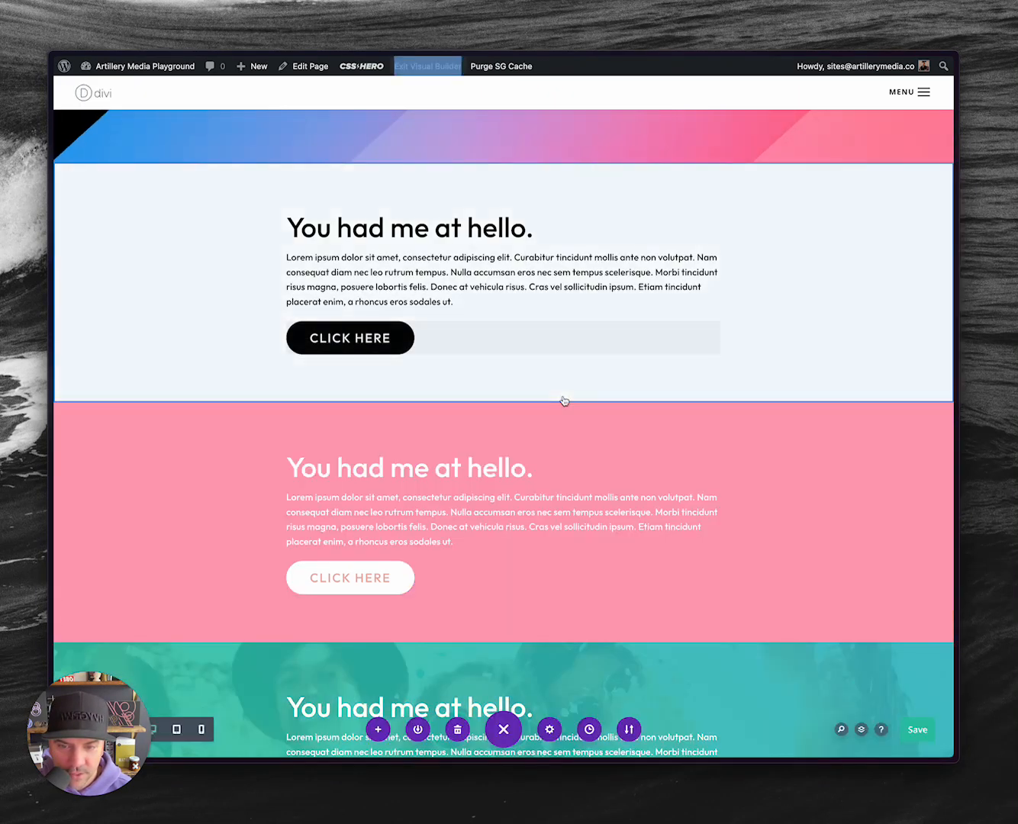
pyautogui.click(85, 414)
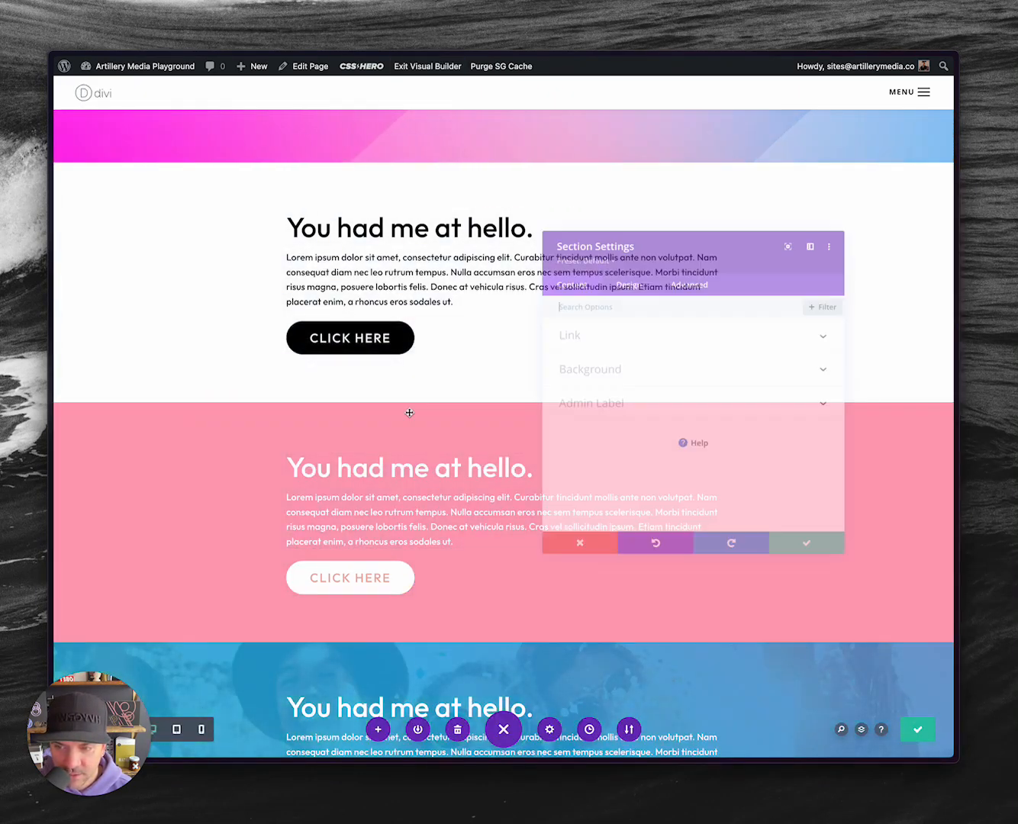
pyautogui.click(689, 273)
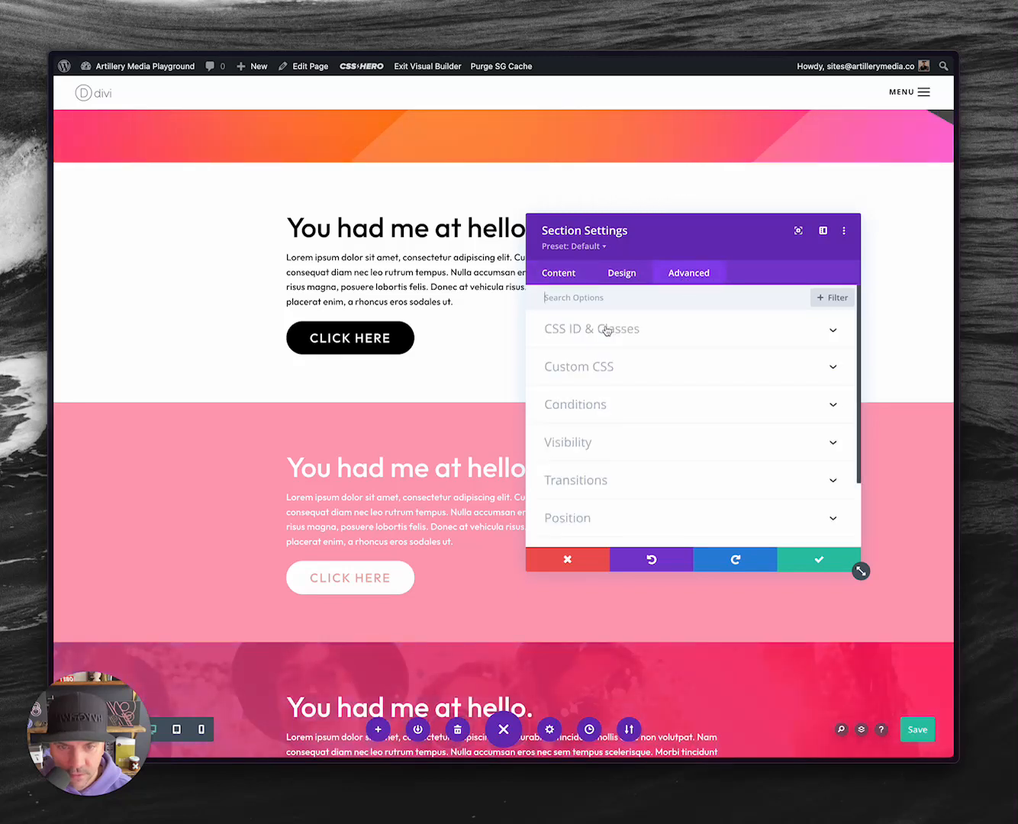
pyautogui.click(591, 367)
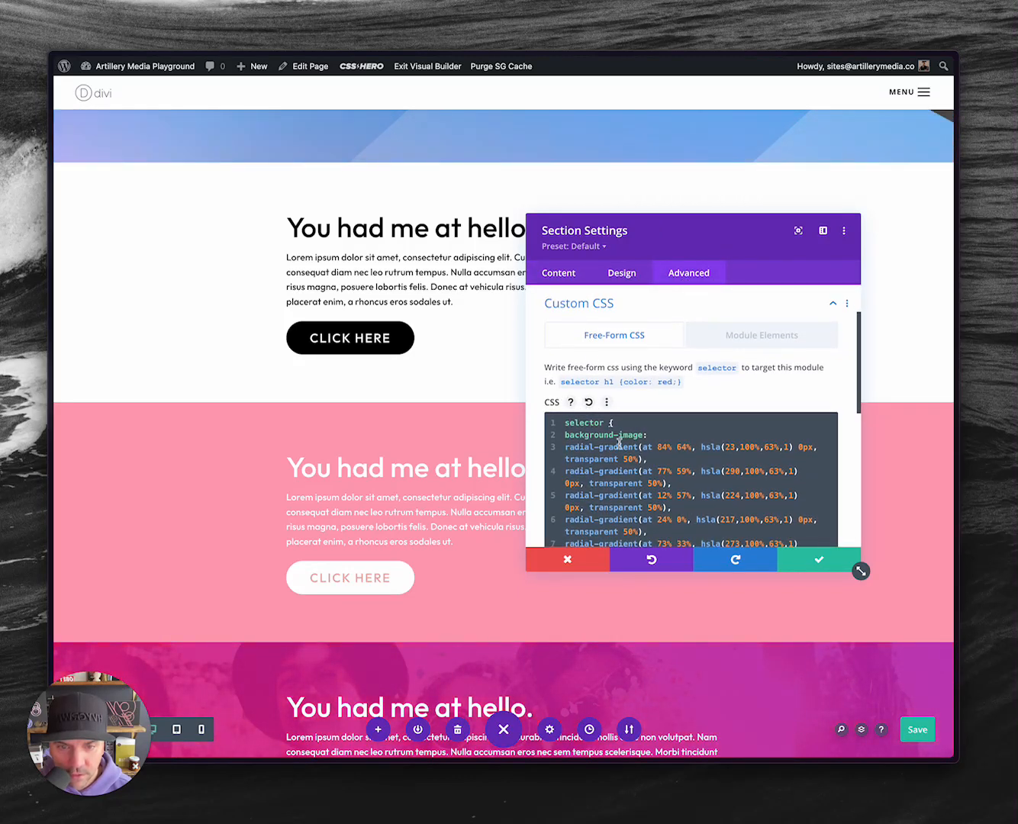
pyautogui.scroll(-2, 620, 443)
pyautogui.click(588, 489)
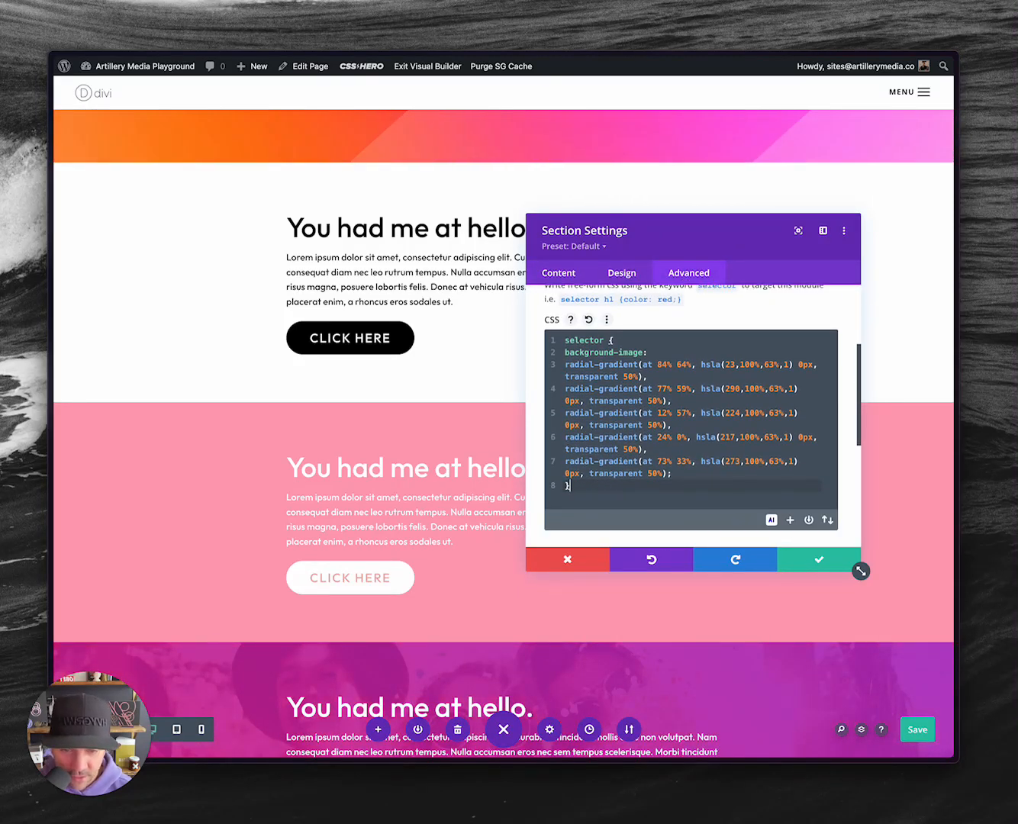
pyautogui.press('Return')
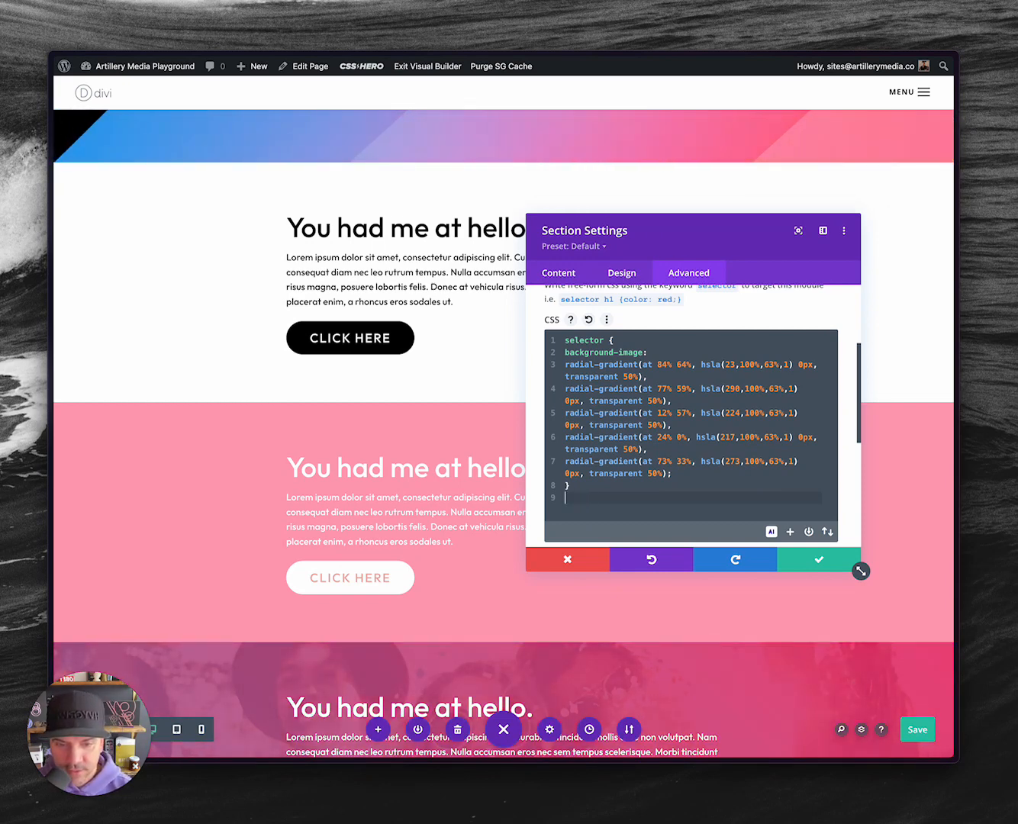
pyautogui.write('@media screen and (max-width : 980px) {   DOSOMETHING }')
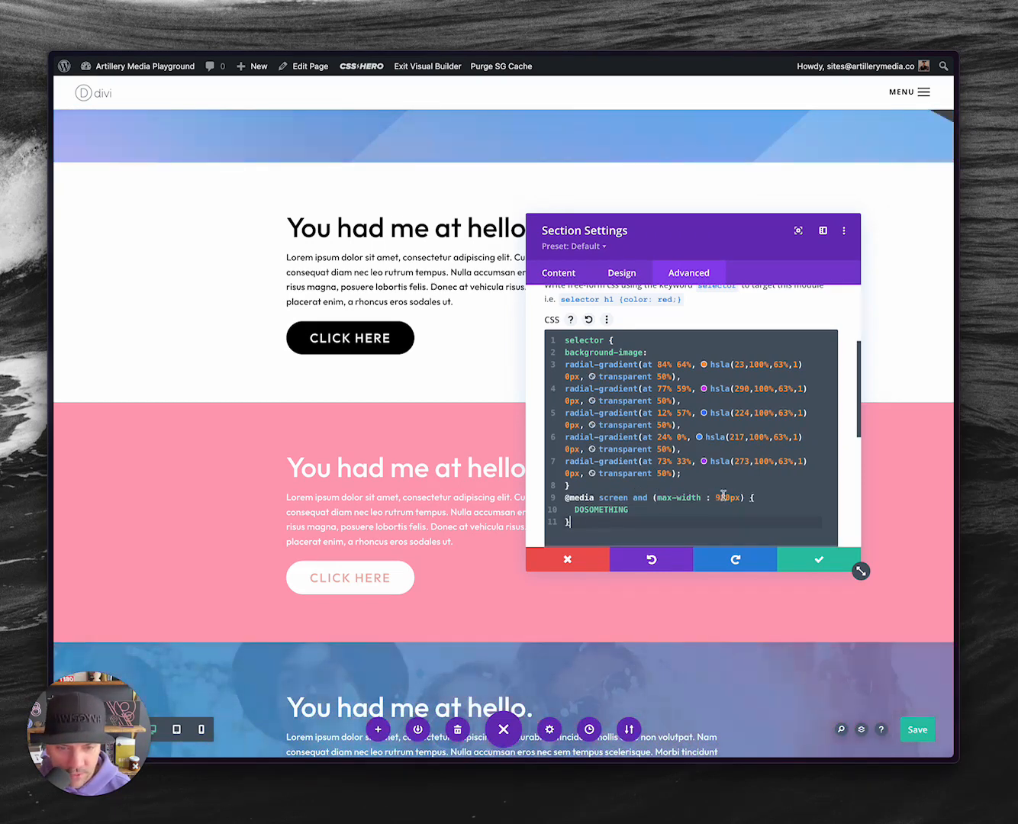
# Set the media query's max-width to 1200px and remove its DOSOMETHING placeholder.
pyautogui.click(727, 497)
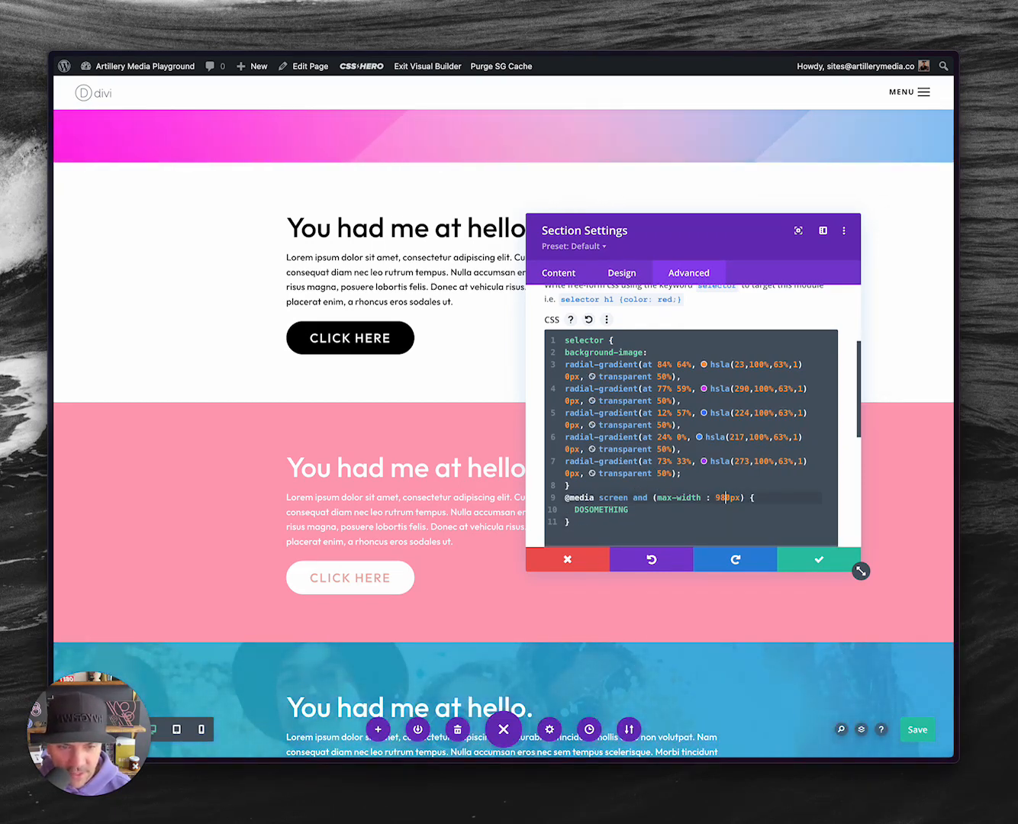
pyautogui.press('BackSpace')
pyautogui.press('BackSpace')
pyautogui.write('12')
pyautogui.doubleClick(600, 509)
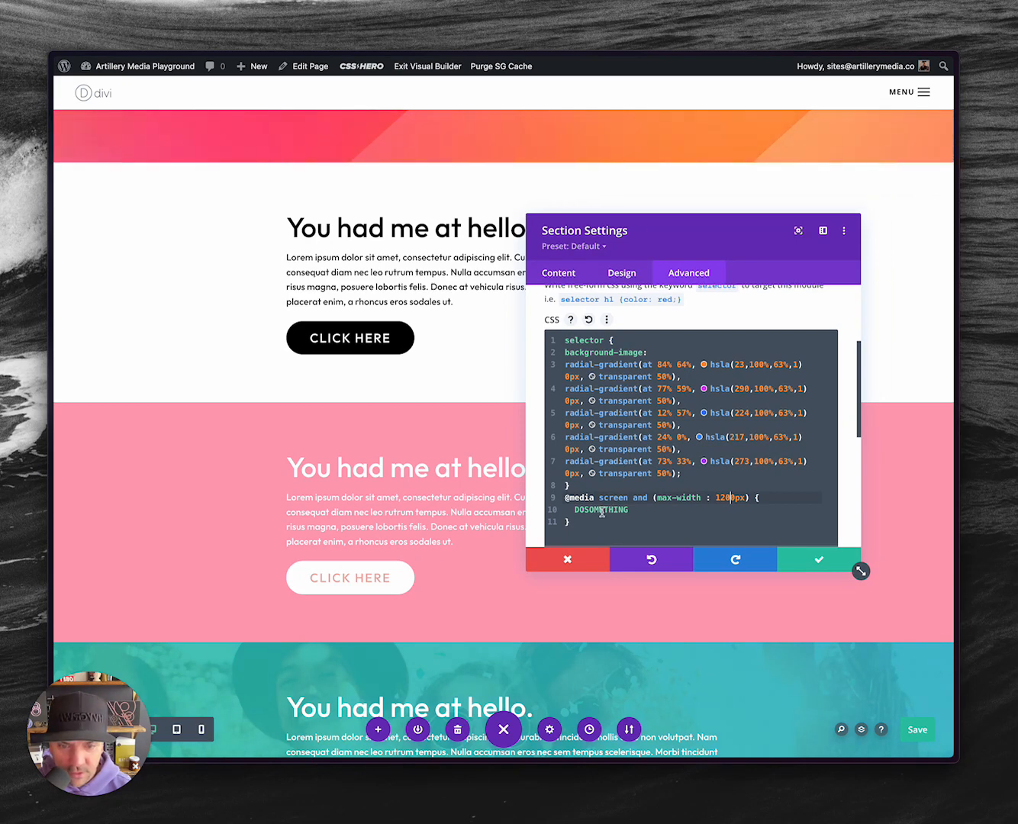
pyautogui.press('BackSpace')
# Switch to Mesher, close the export view and randomize the gradient until a pink-purple mesh with an orange area appears.
pyautogui.hotkey('alt', 'Tab')
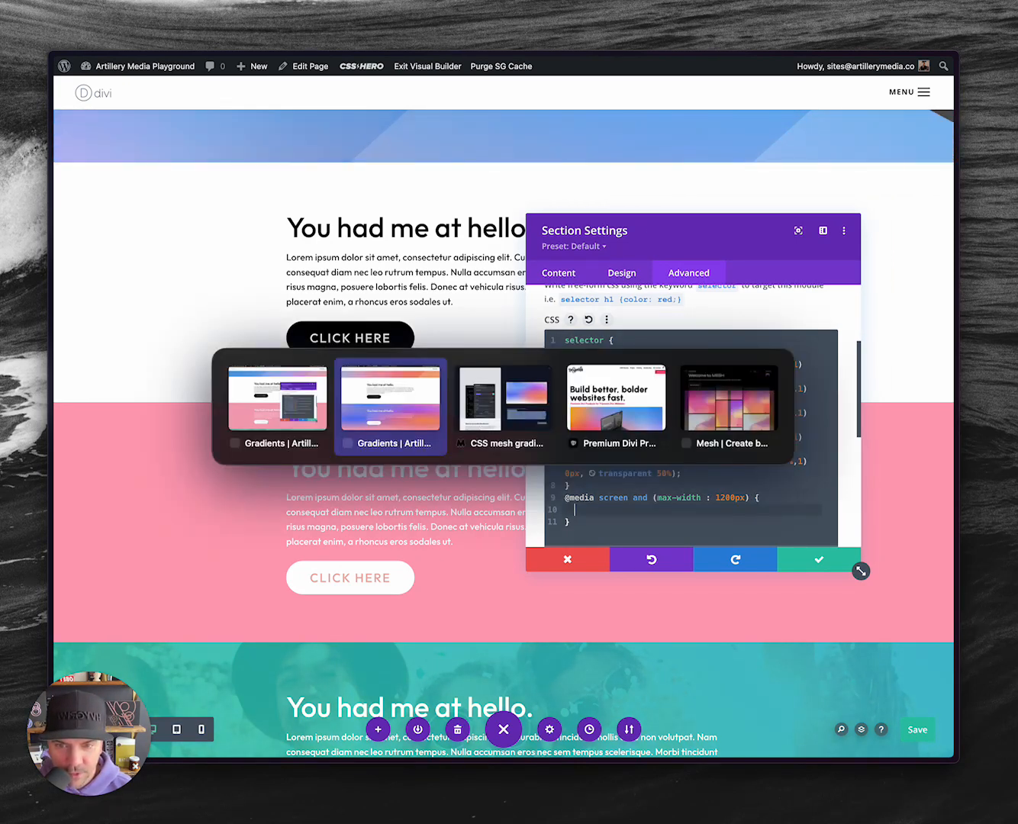
pyautogui.hotkey('alt', 'Tab')
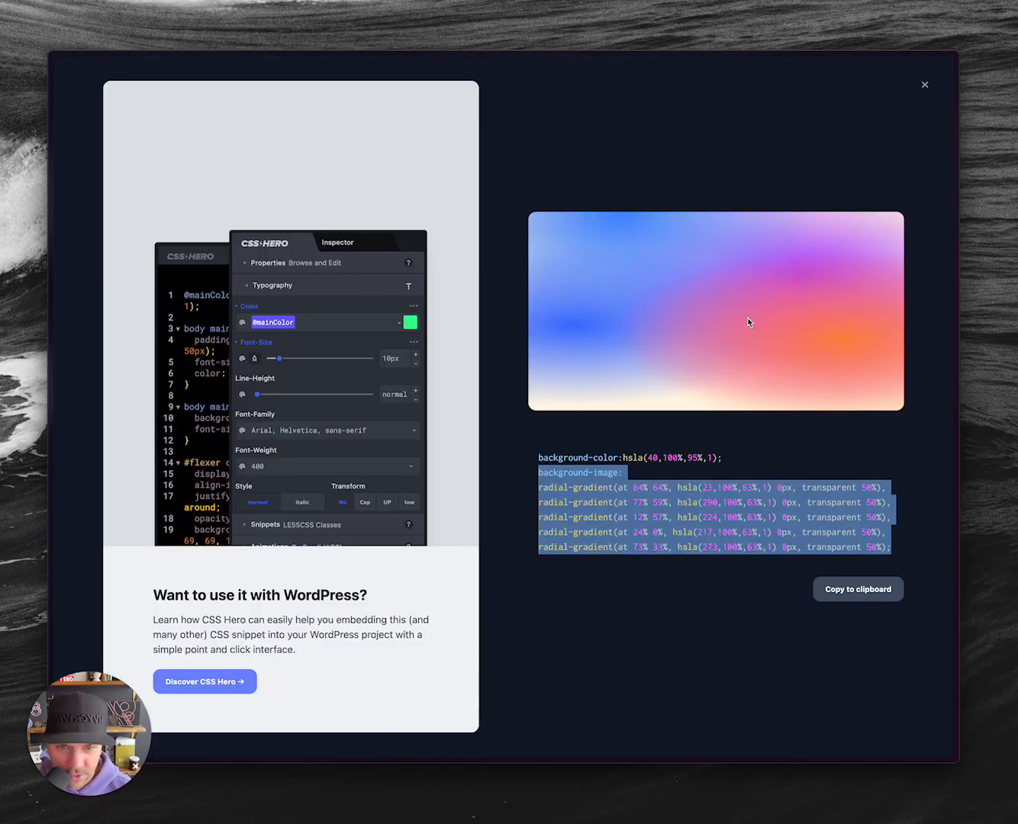
pyautogui.click(924, 86)
pyautogui.click(835, 738)
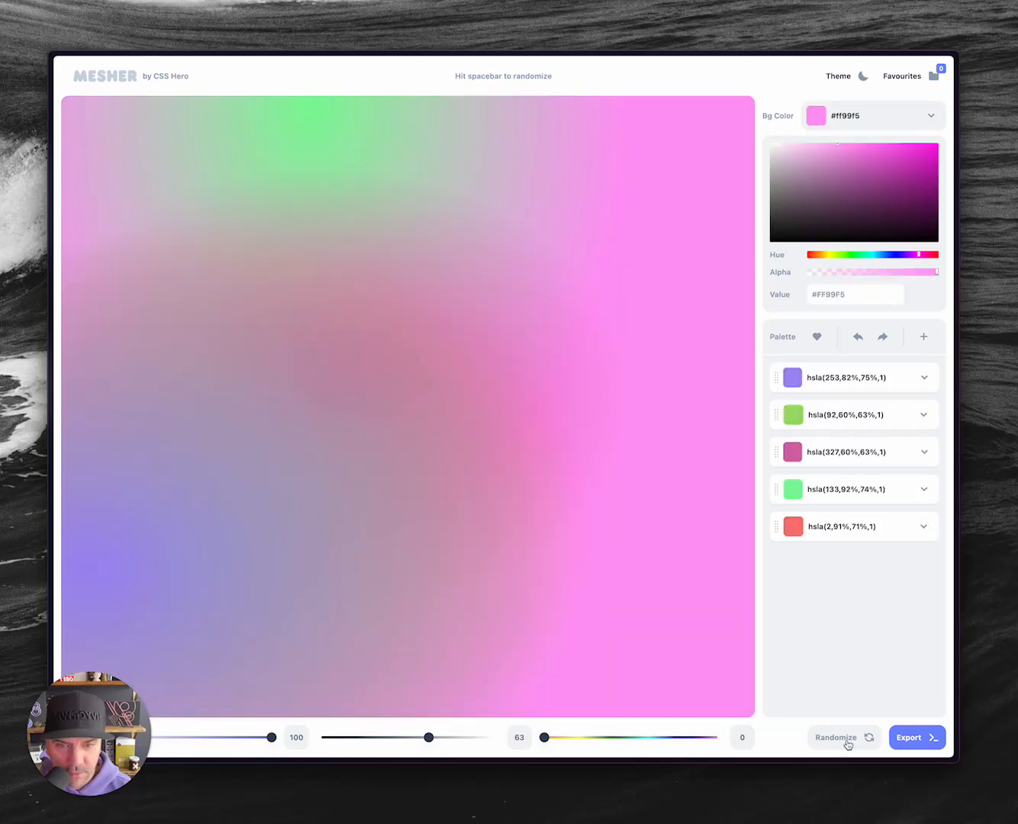
pyautogui.click(836, 737)
pyautogui.click(837, 737)
pyautogui.click(837, 737)
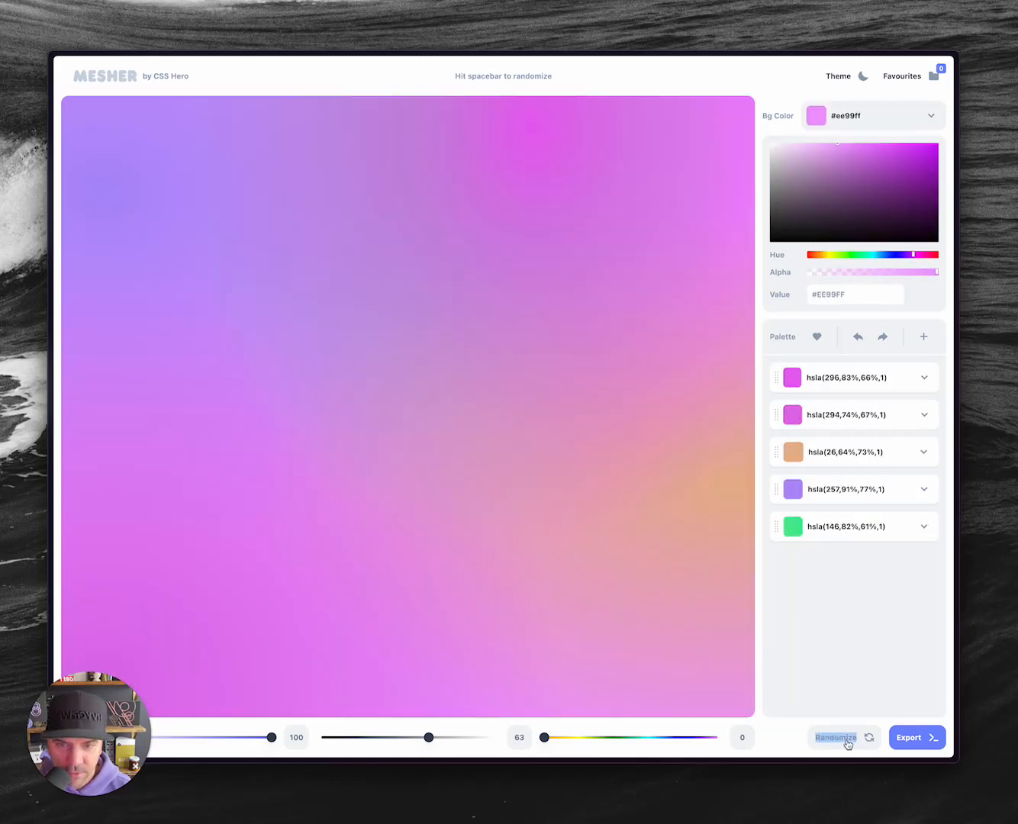
# Export the randomized gradient and copy only its background-image code, leaving out the background-color line.
pyautogui.click(917, 741)
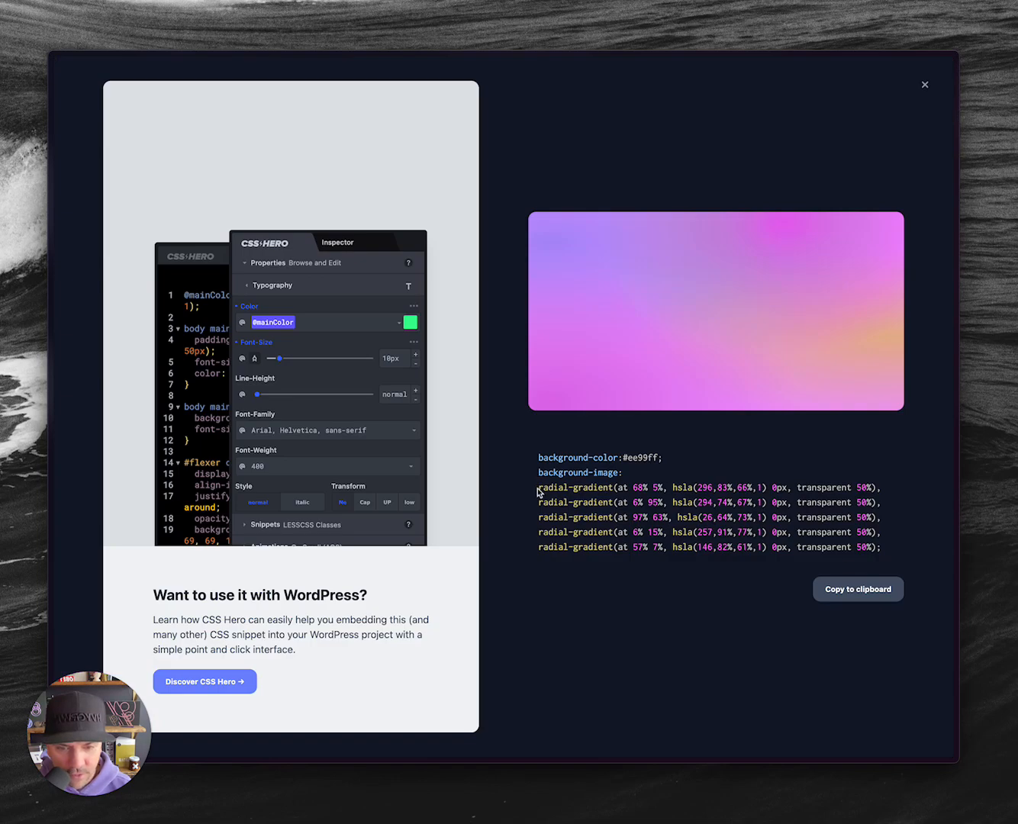
pyautogui.moveTo(539, 473); pyautogui.dragTo(894, 547)
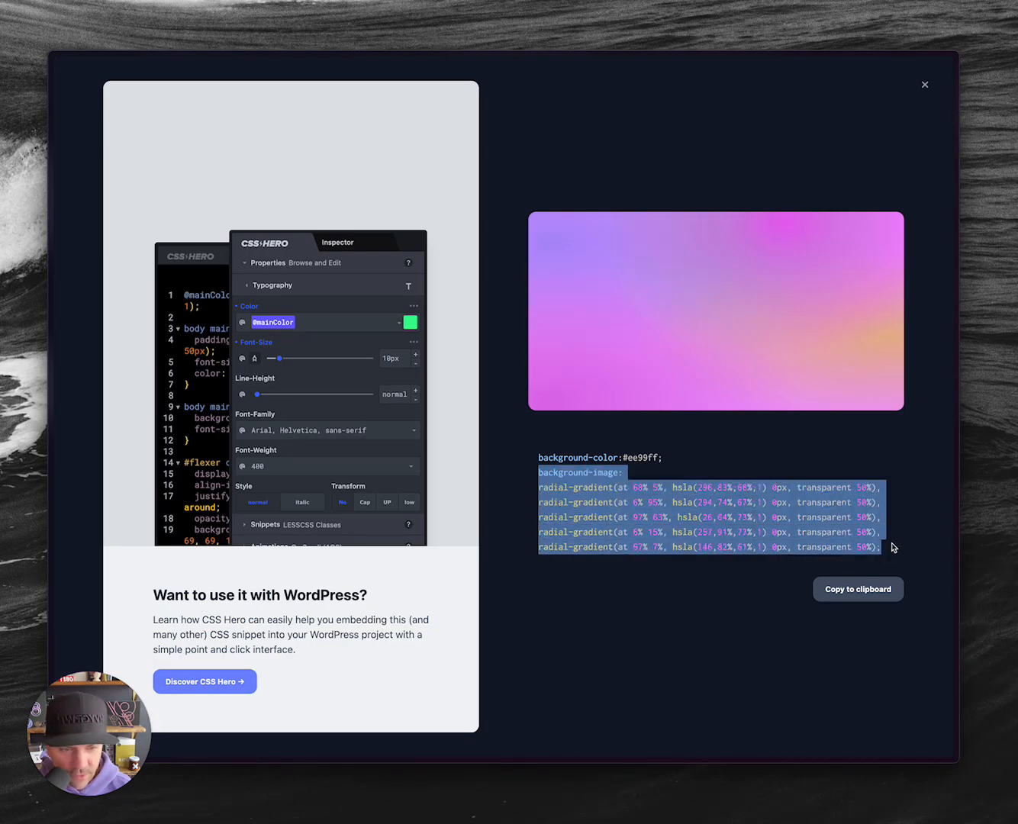
pyautogui.click(926, 85)
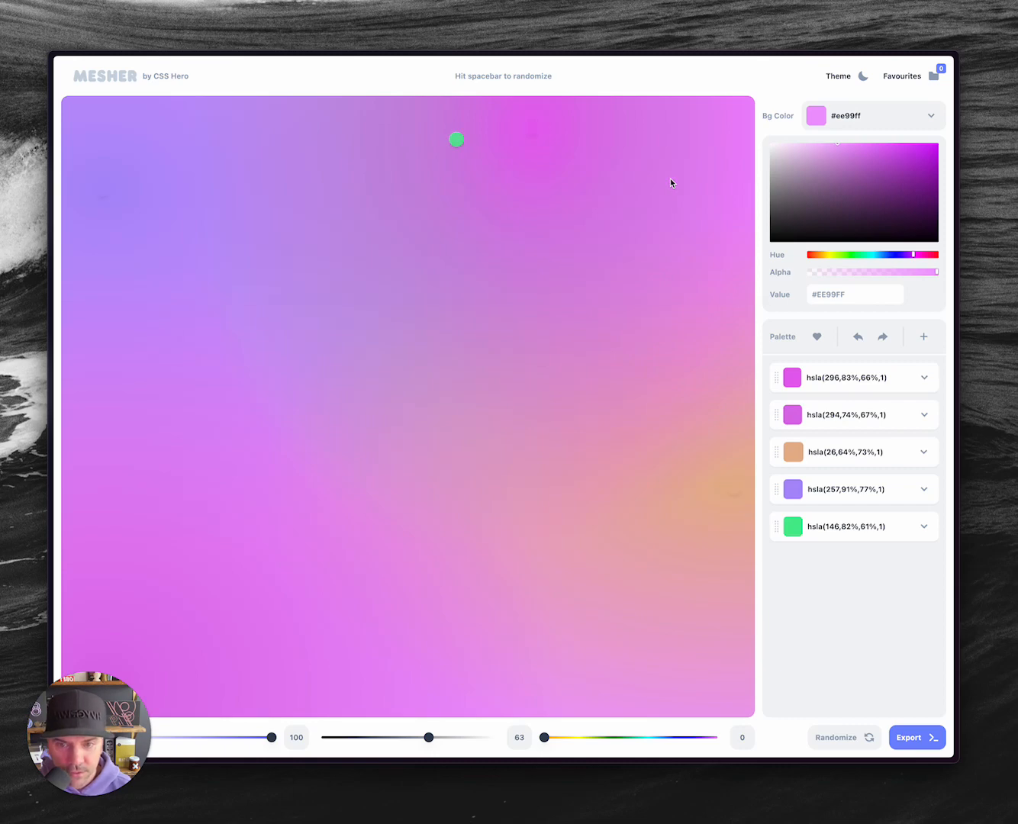
# Back in the Visual Builder, add a selector rule with the copied gradient inside the 1200px media query, then accept the settings and save.
pyautogui.press('super+Tab')
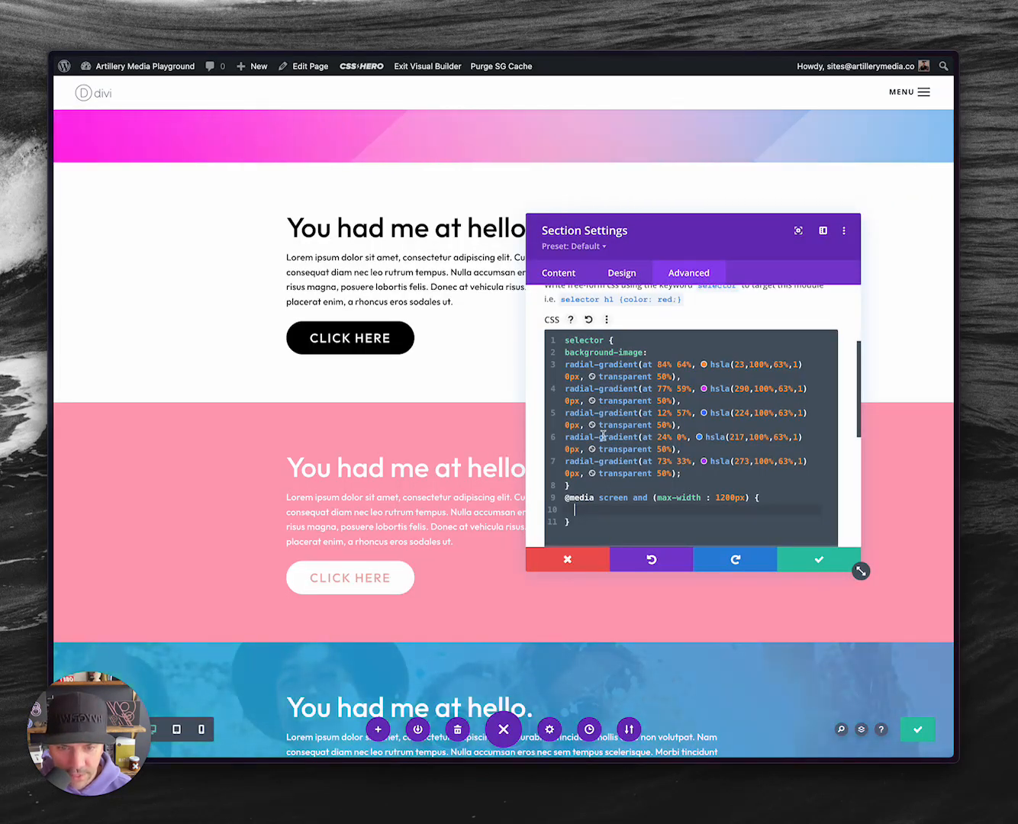
pyautogui.scroll(1, 583, 369)
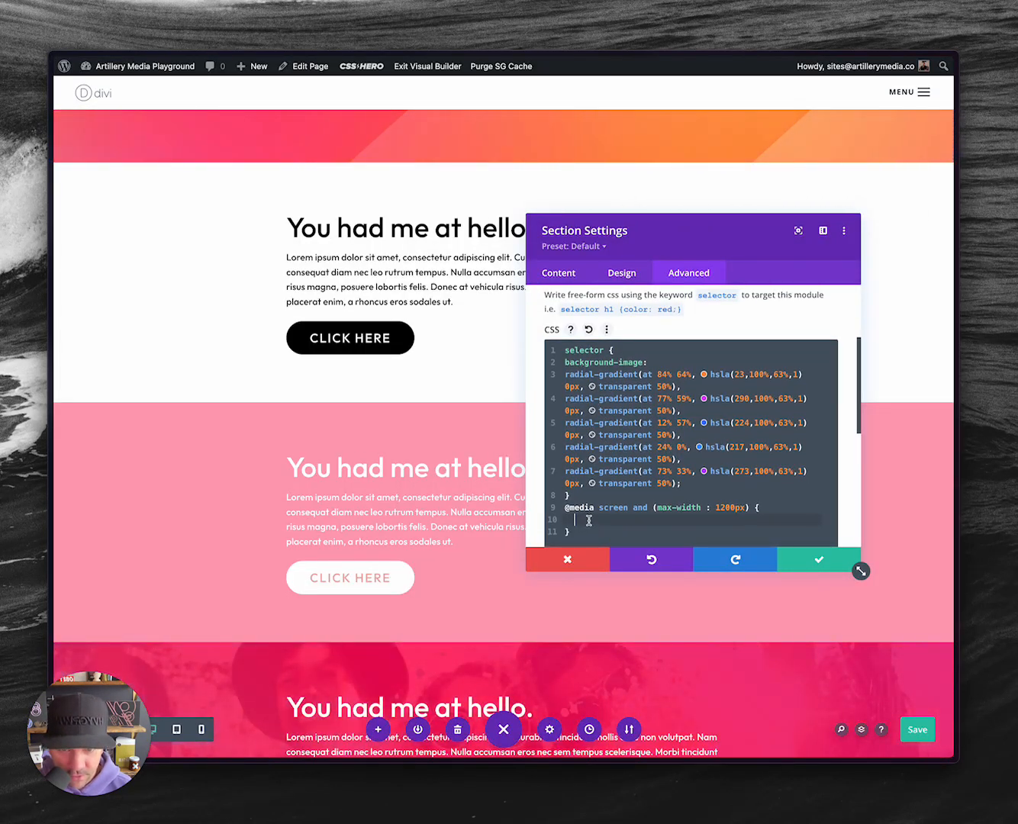
pyautogui.write('selector ')
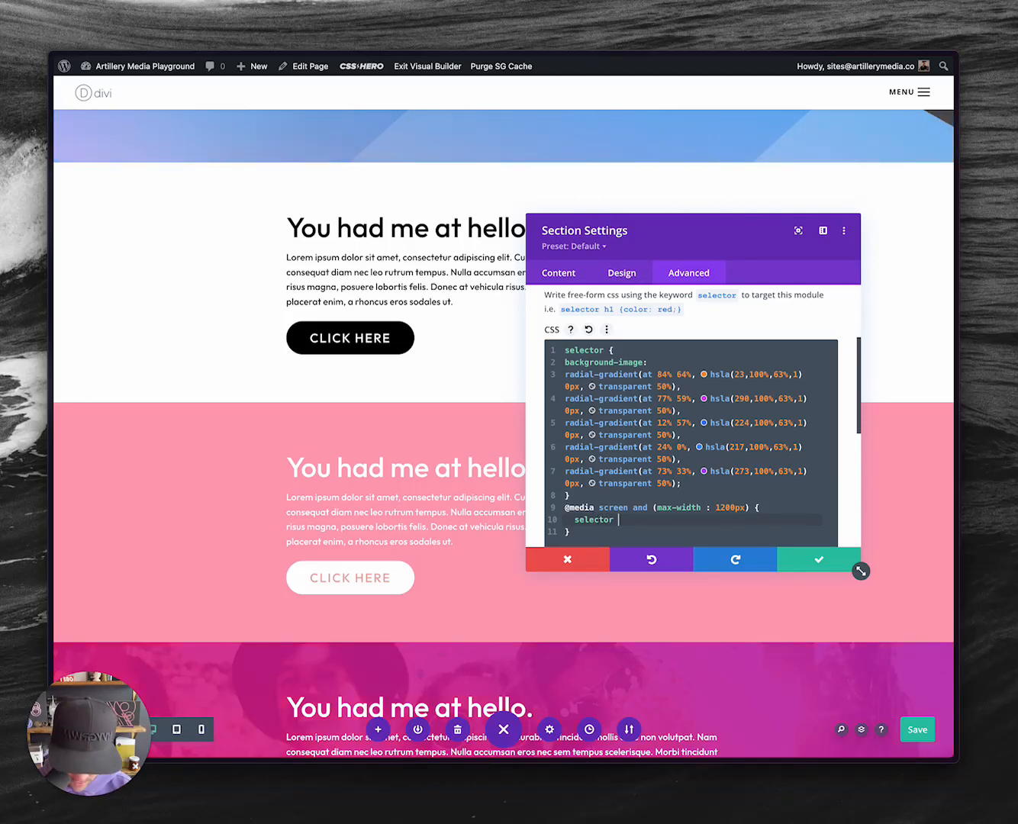
pyautogui.write('{')
pyautogui.press('Return')
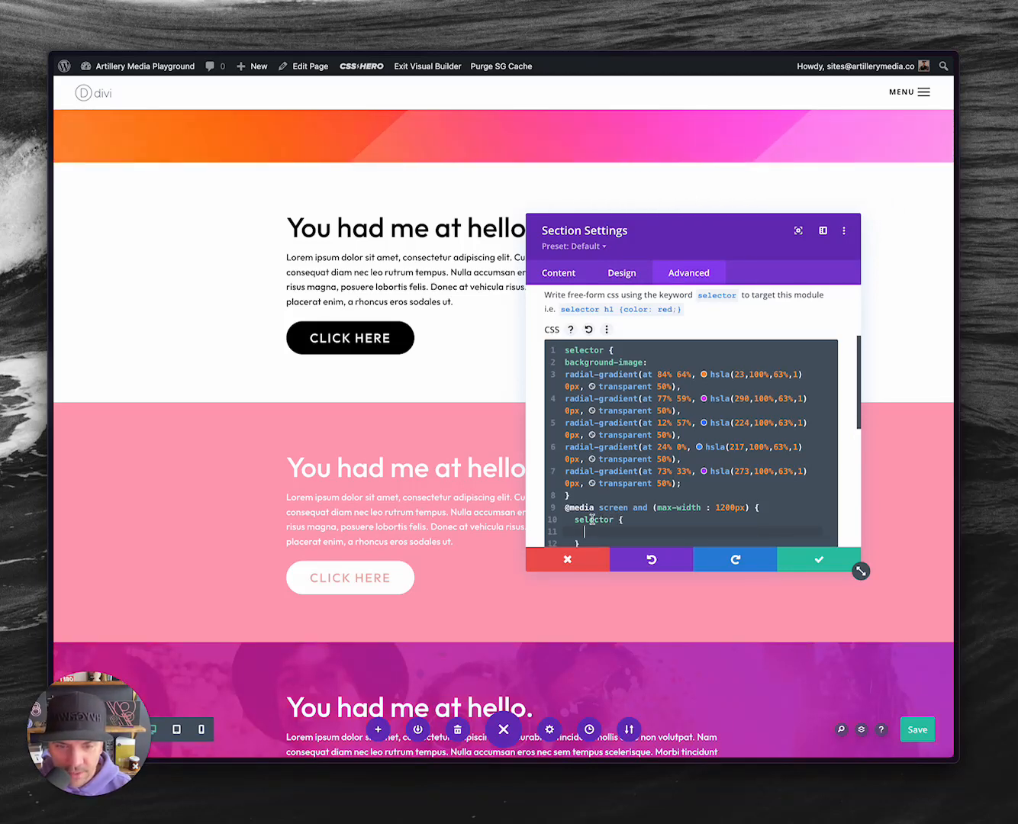
pyautogui.press('super+v')
pyautogui.click(813, 560)
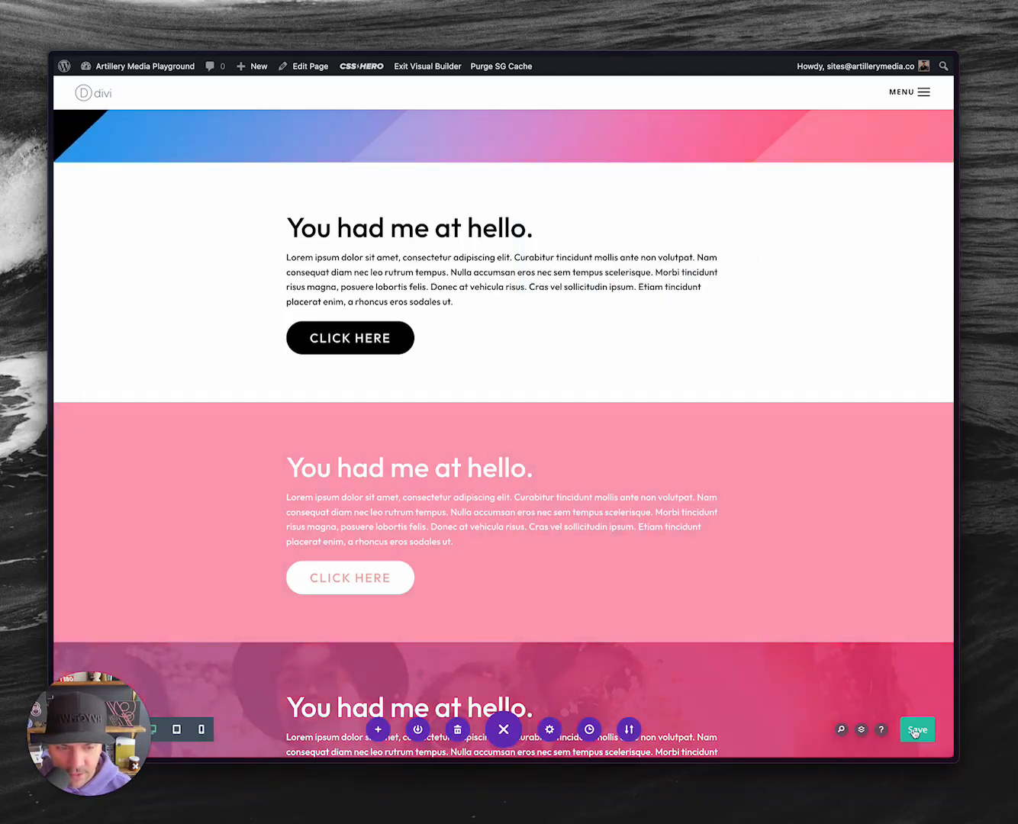
pyautogui.click(917, 730)
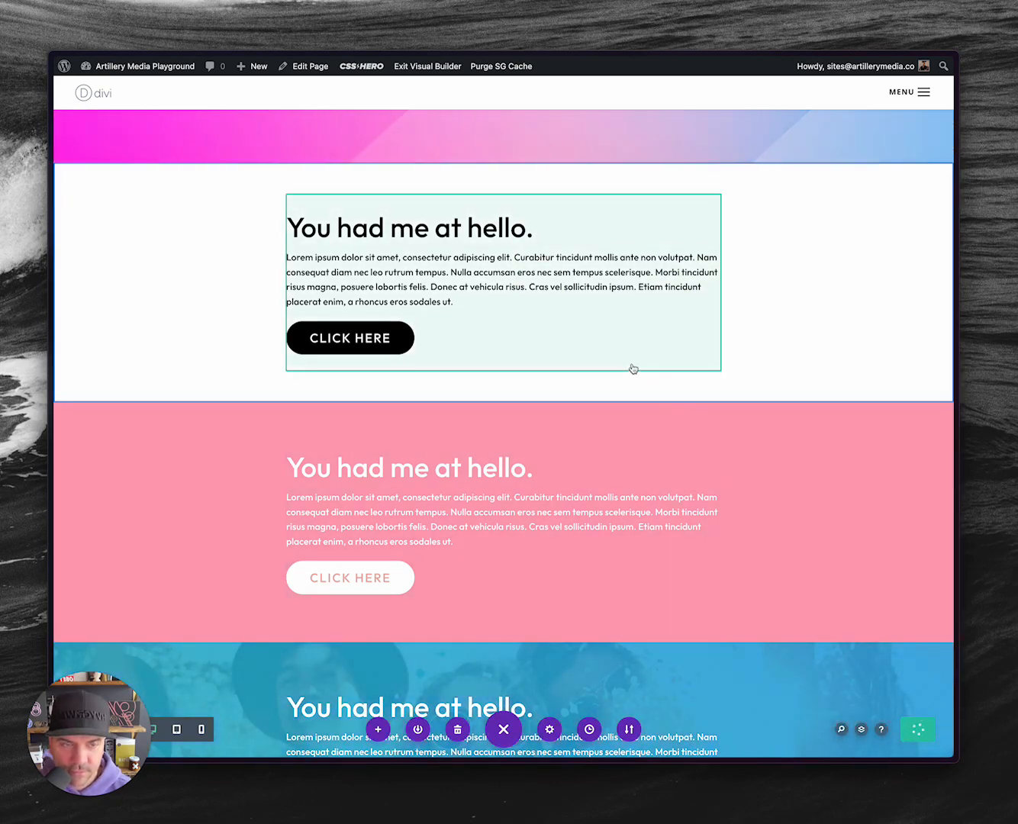
# Reload the live page and check the section's gradient while narrowing and widening the browser window around the 1200px breakpoint.
pyautogui.hotkey('alt', 'Tab')
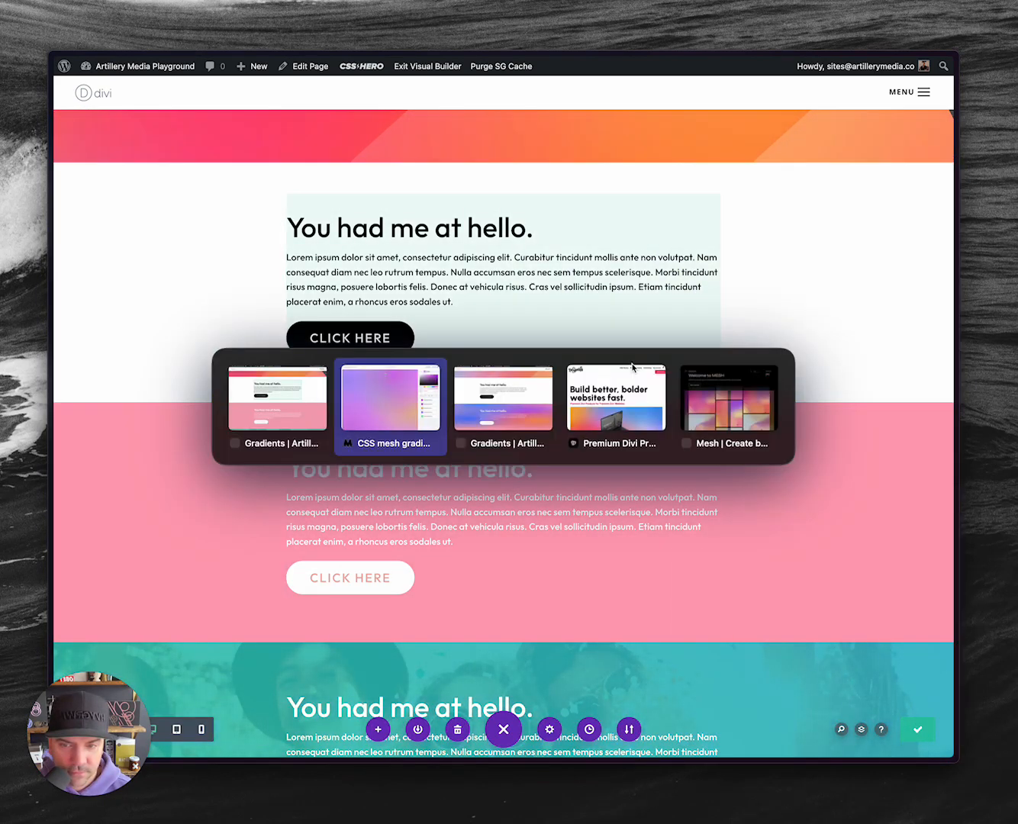
pyautogui.hotkey('alt', 'Tab')
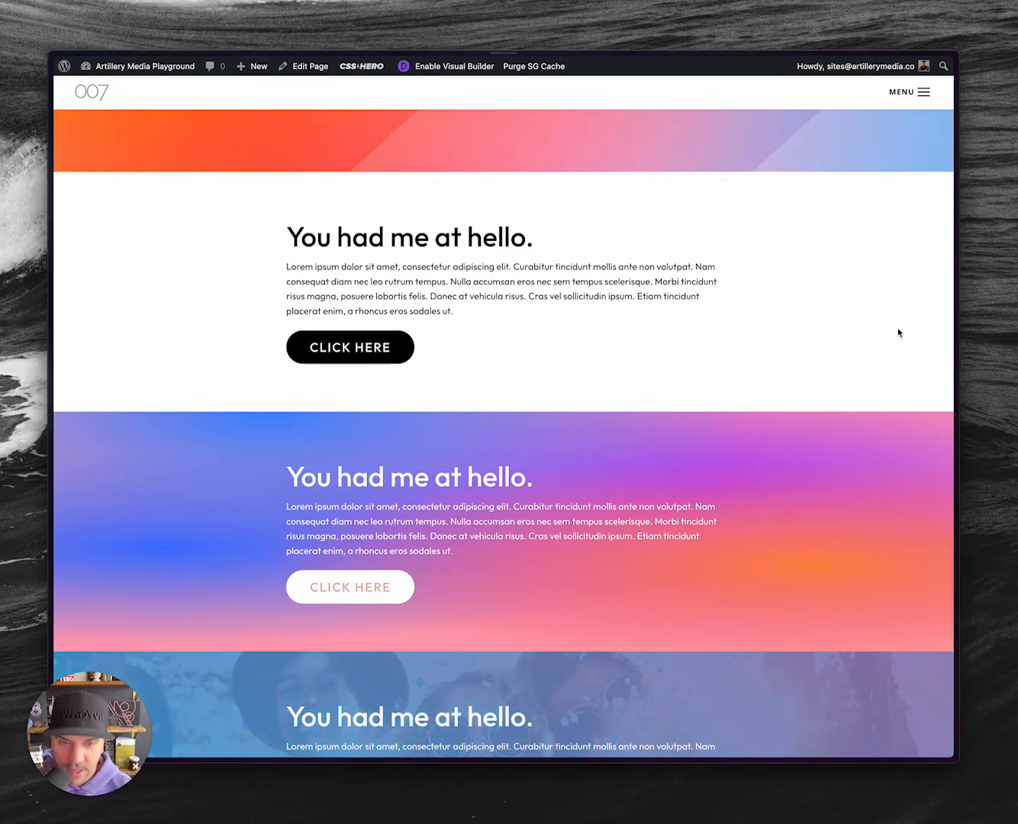
pyautogui.press('super+r')
pyautogui.moveTo(958, 325); pyautogui.dragTo(789, 325)
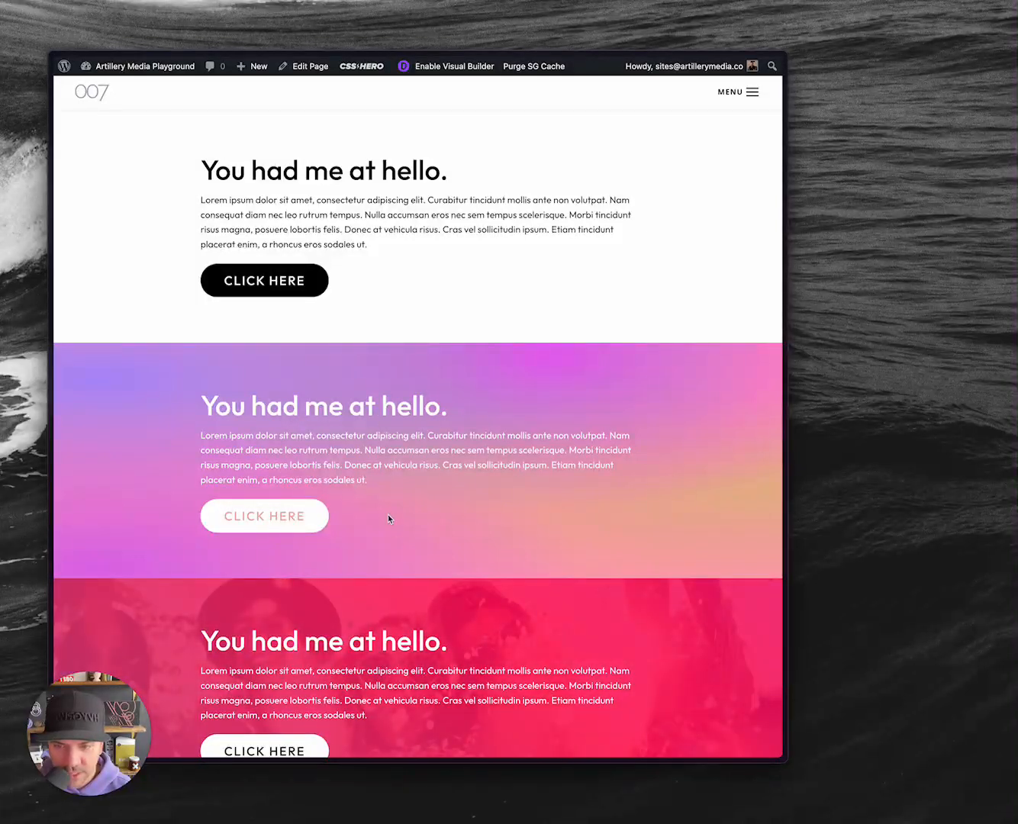
pyautogui.moveTo(788, 387); pyautogui.dragTo(873, 397)
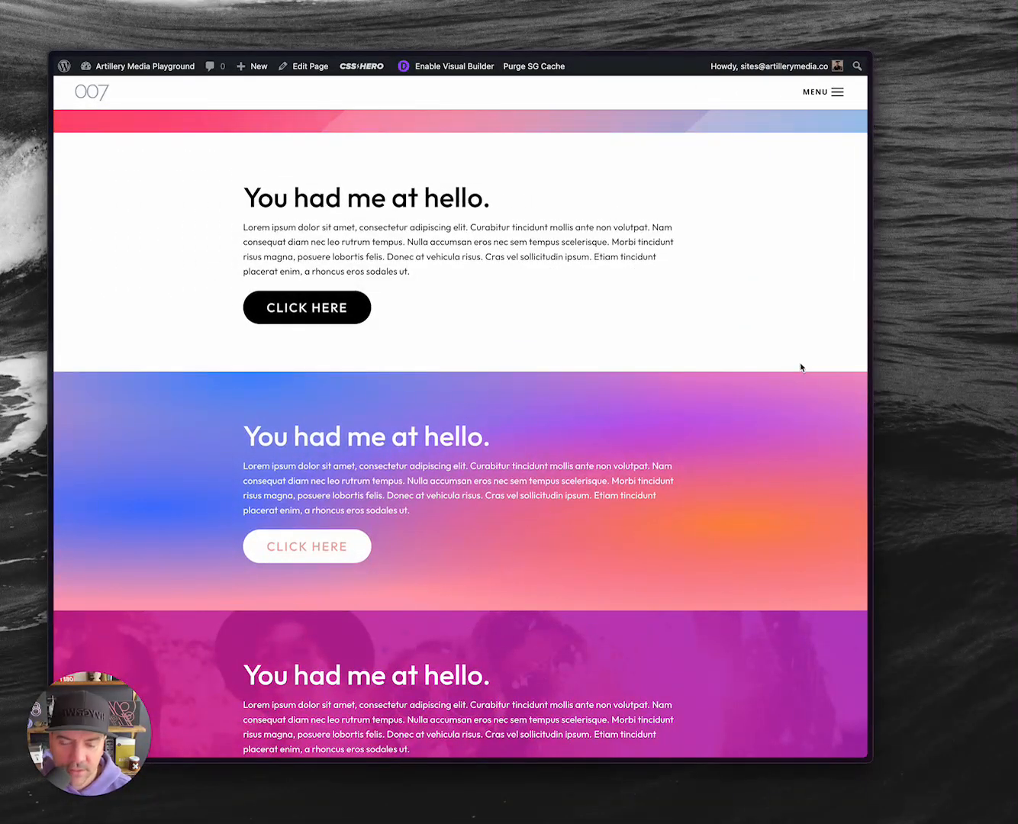
pyautogui.scroll(-5, 565, 442)
pyautogui.scroll(5, 565, 470)
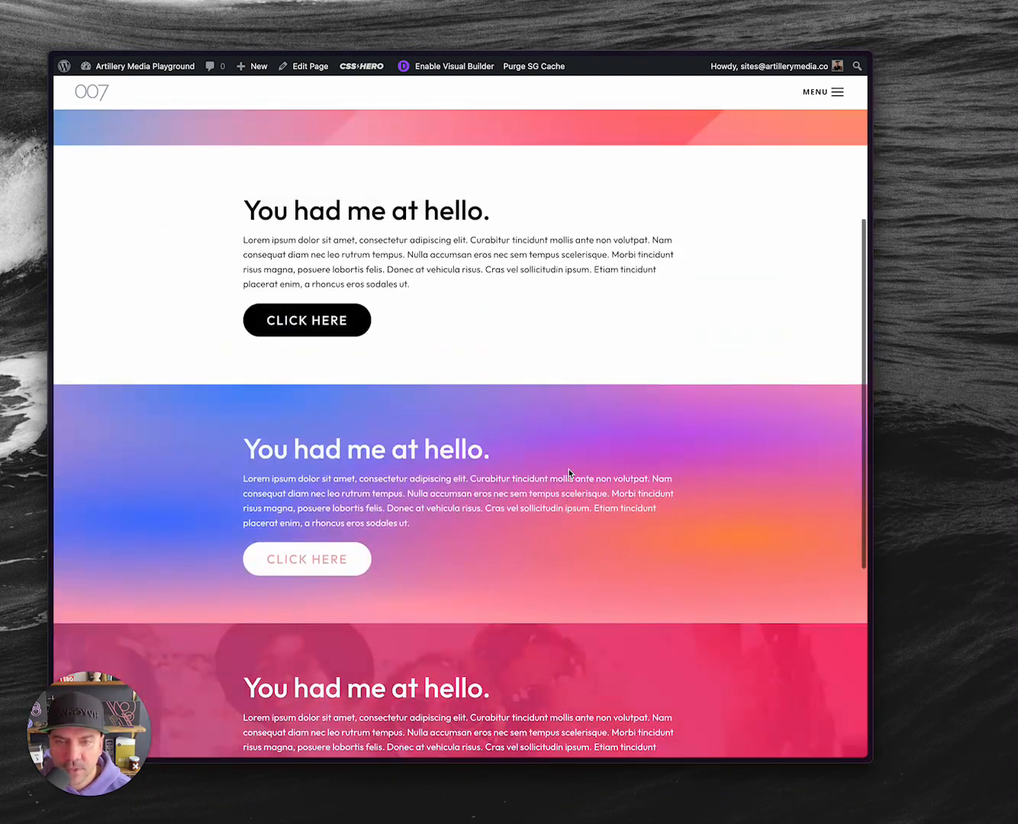
# Switch to the MESH gradient site, start its editor and go through the input points and output points introductions.
pyautogui.hotkey('alt', 'Tab')
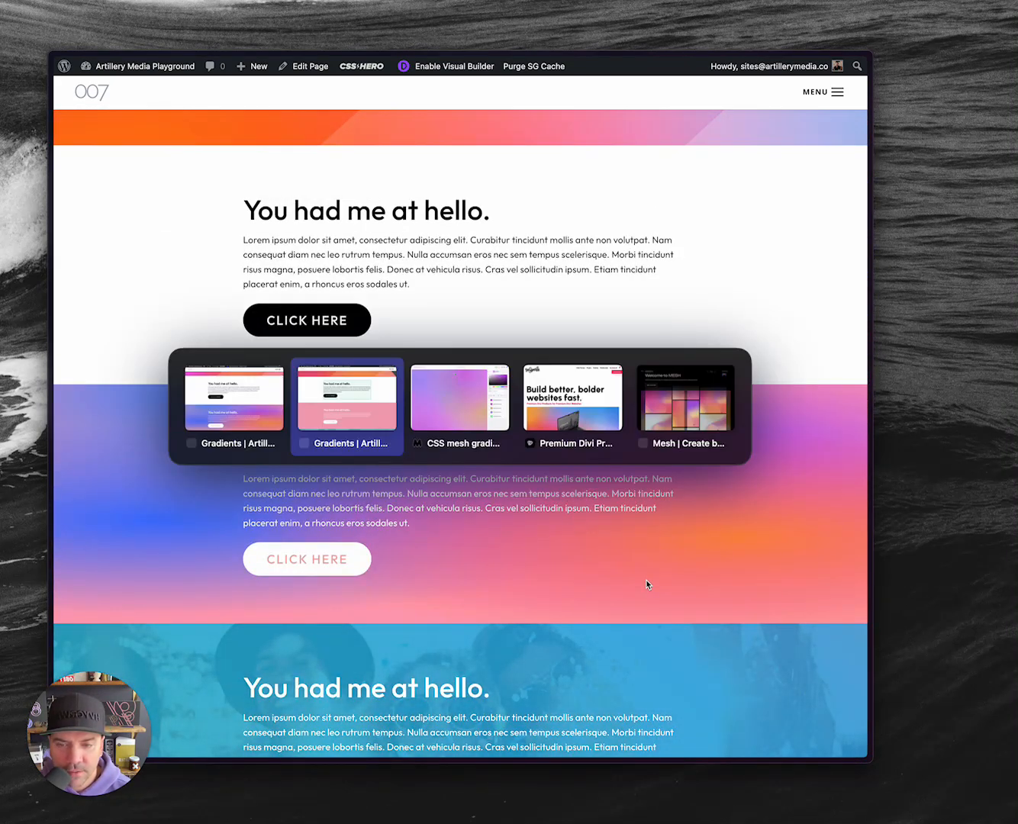
pyautogui.hotkey('alt', 'Tab')
pyautogui.hotkey('alt', 'Tab')
pyautogui.hotkey('alt', 'Tab')
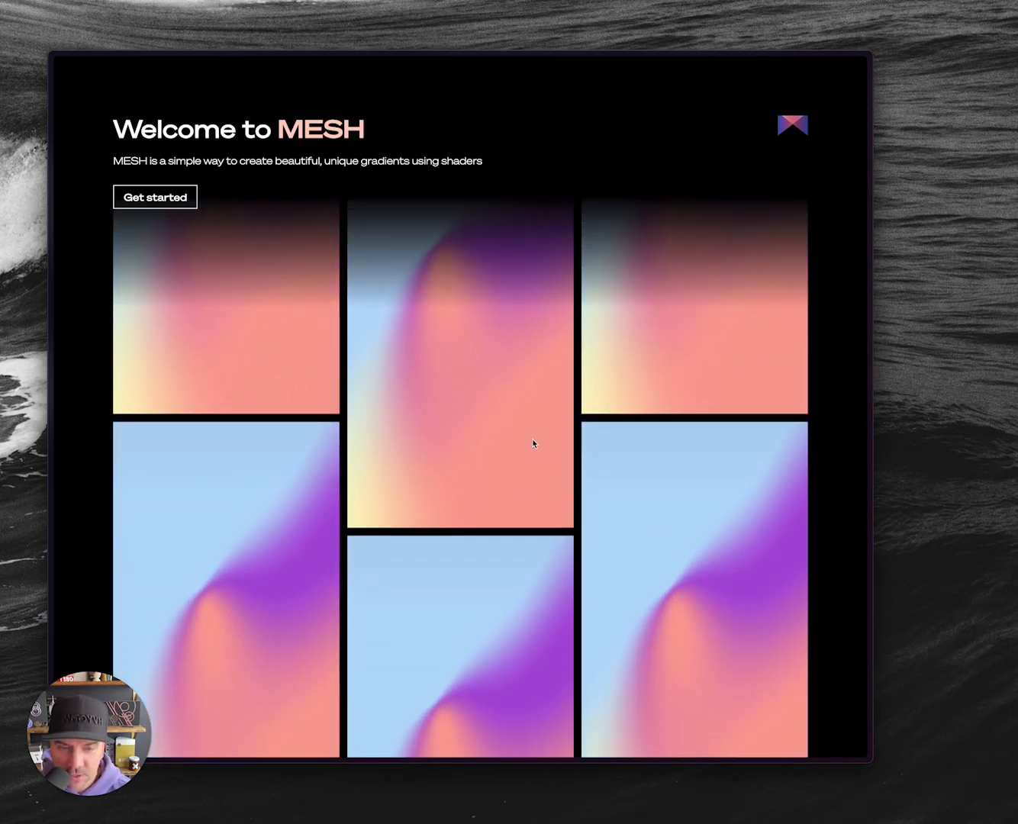
pyautogui.click(158, 200)
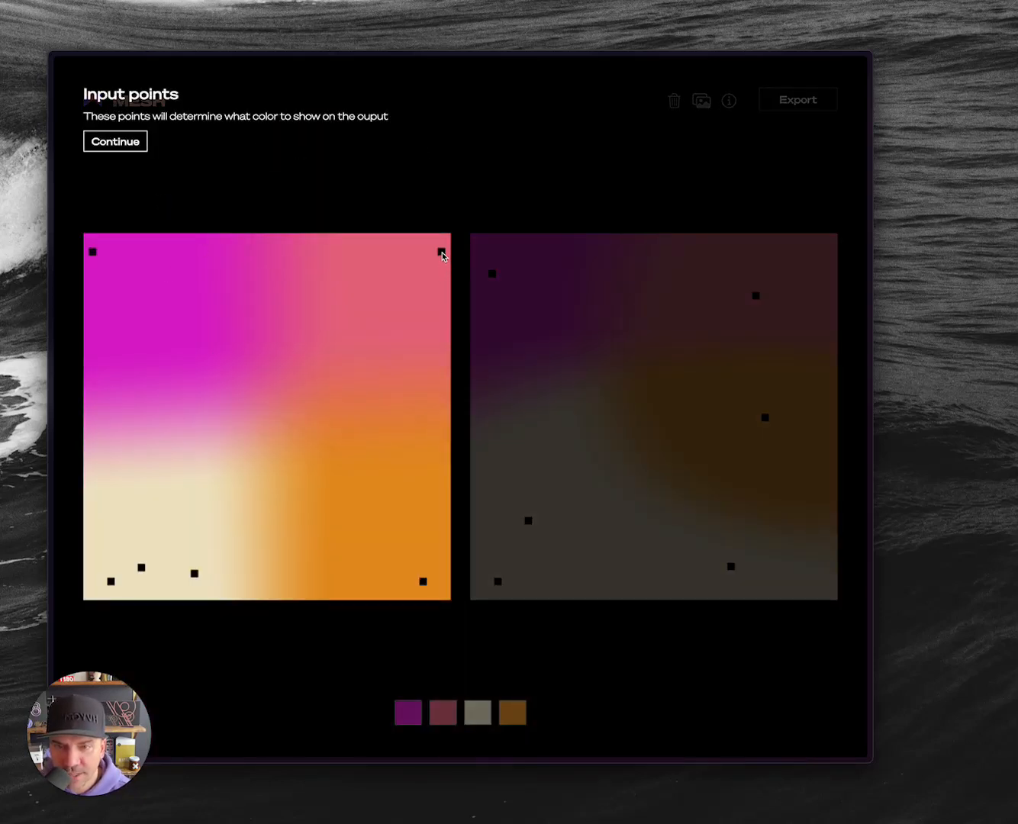
pyautogui.click(126, 140)
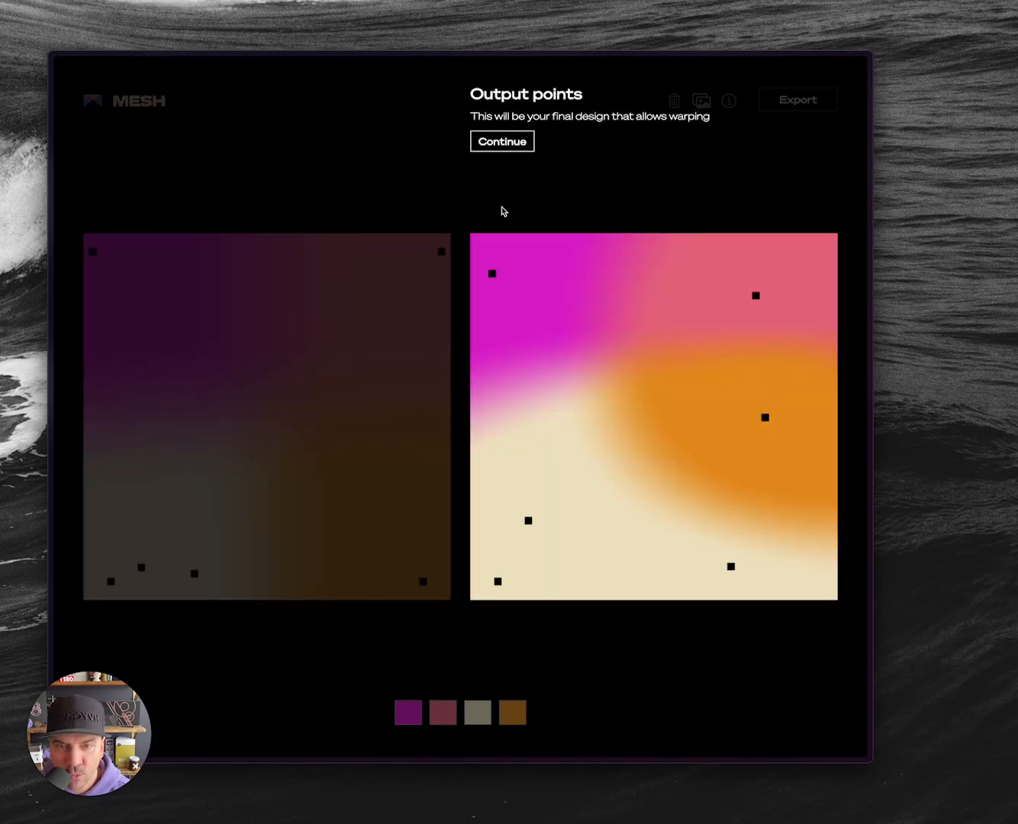
pyautogui.click(503, 144)
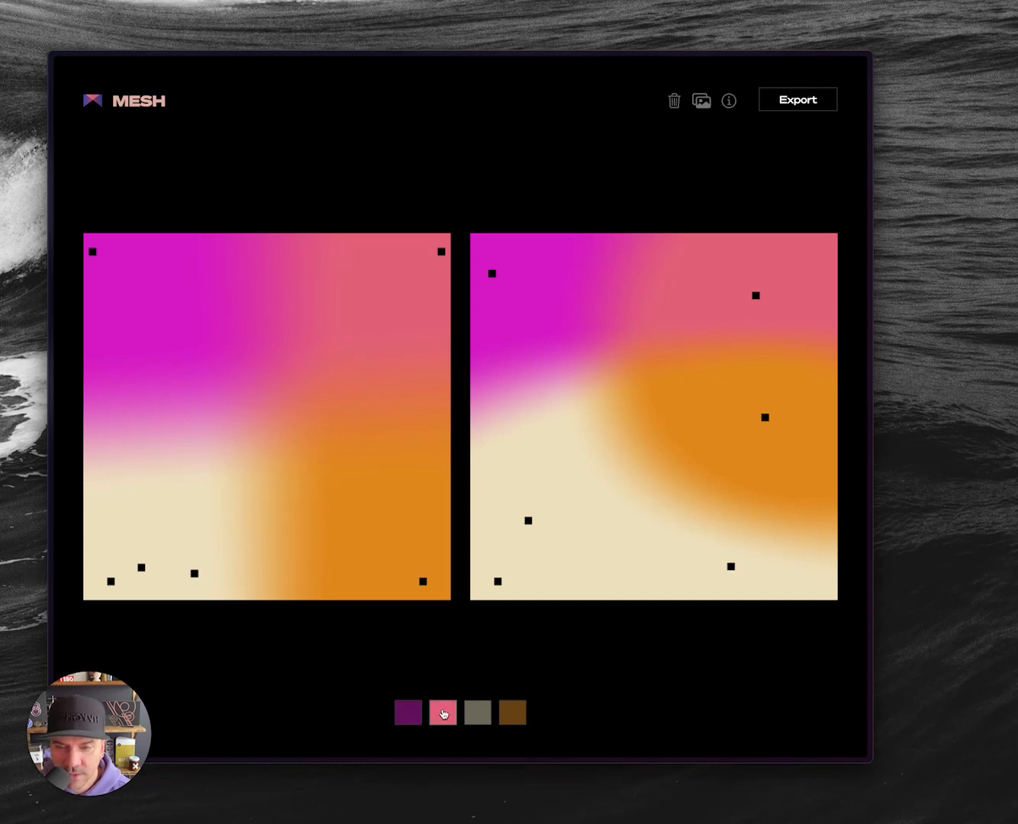
# Change the fourth palette colour to light cyan (RGB 116, 222, 236) and try to adjust the input gradient's upper-right point.
pyautogui.click(508, 715)
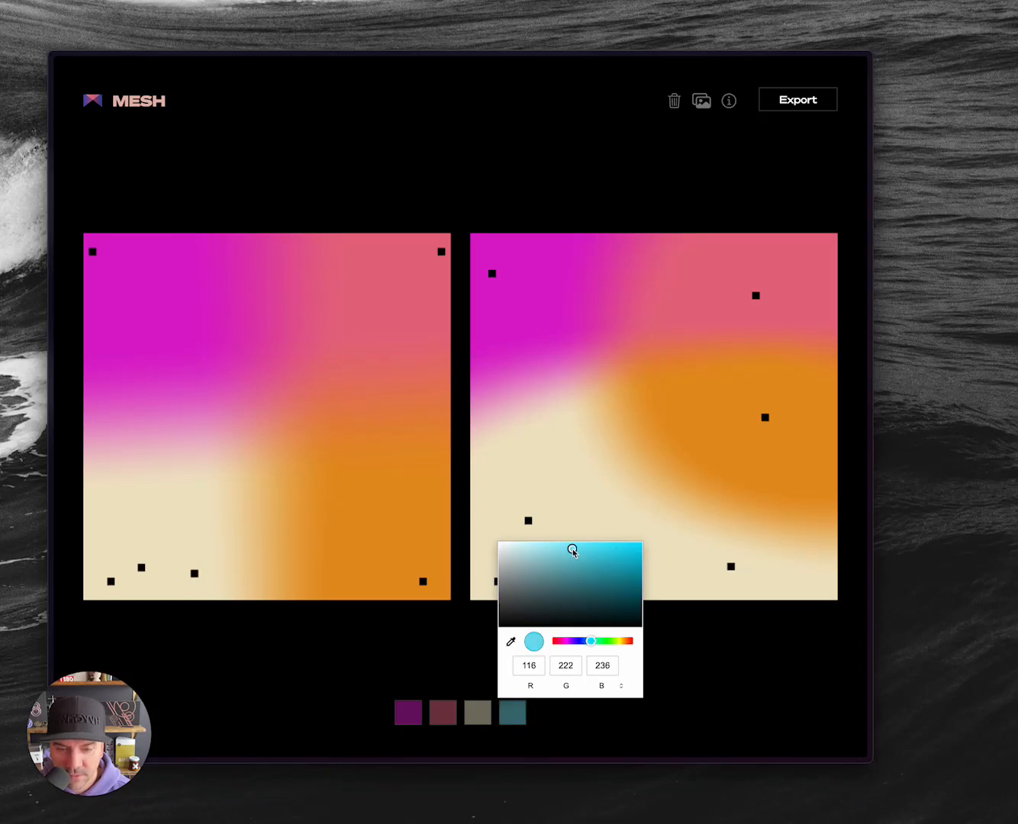
pyautogui.click(493, 690)
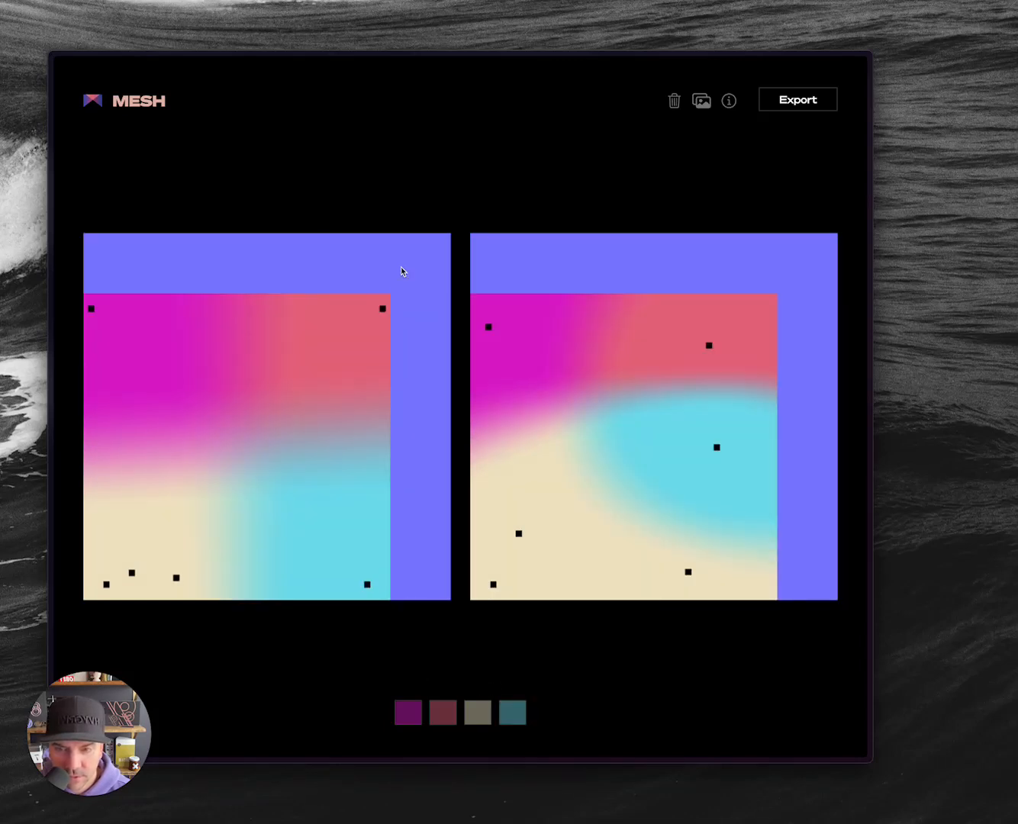
pyautogui.click(385, 310)
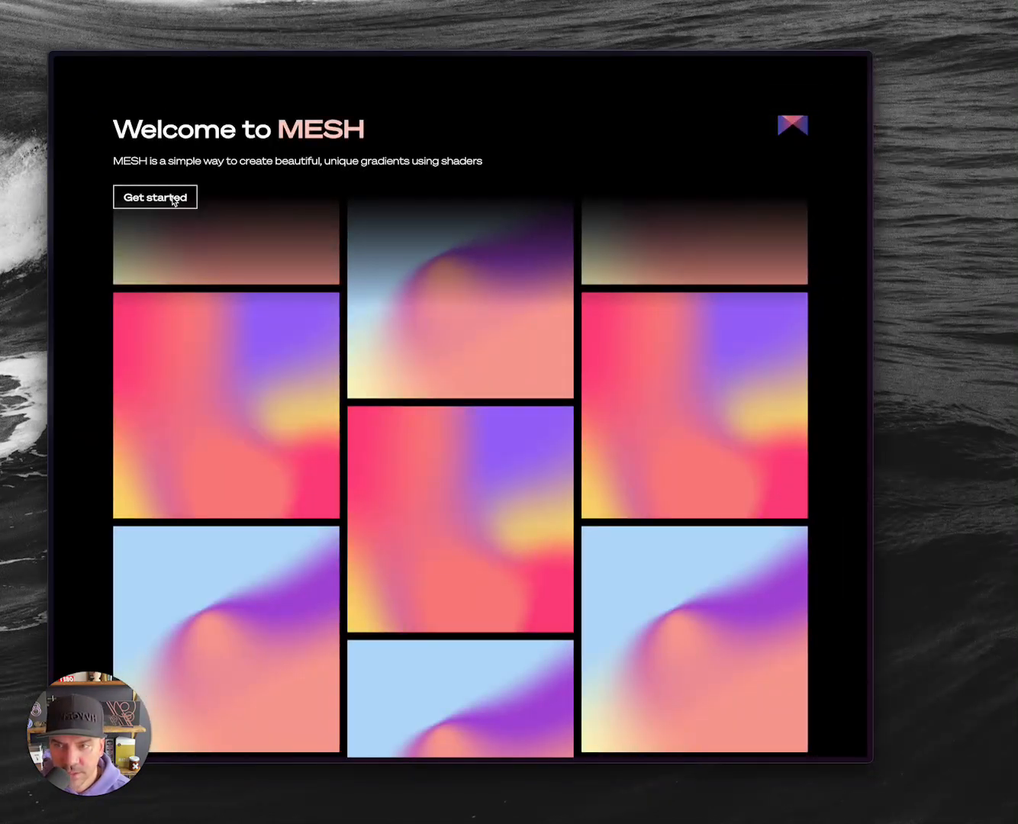
# Start the editor past its two introductions and warp the output gradient, moving two beige points towards its lower right and the cyan point left of centre.
pyautogui.click(186, 206)
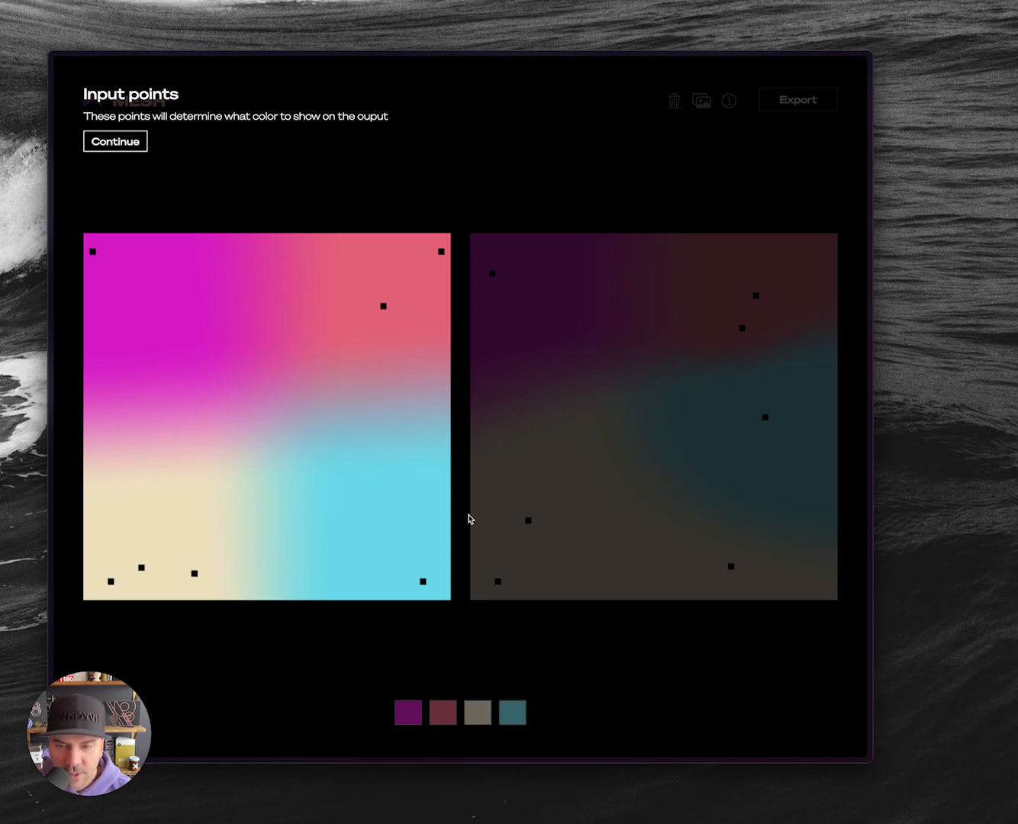
pyautogui.click(115, 141)
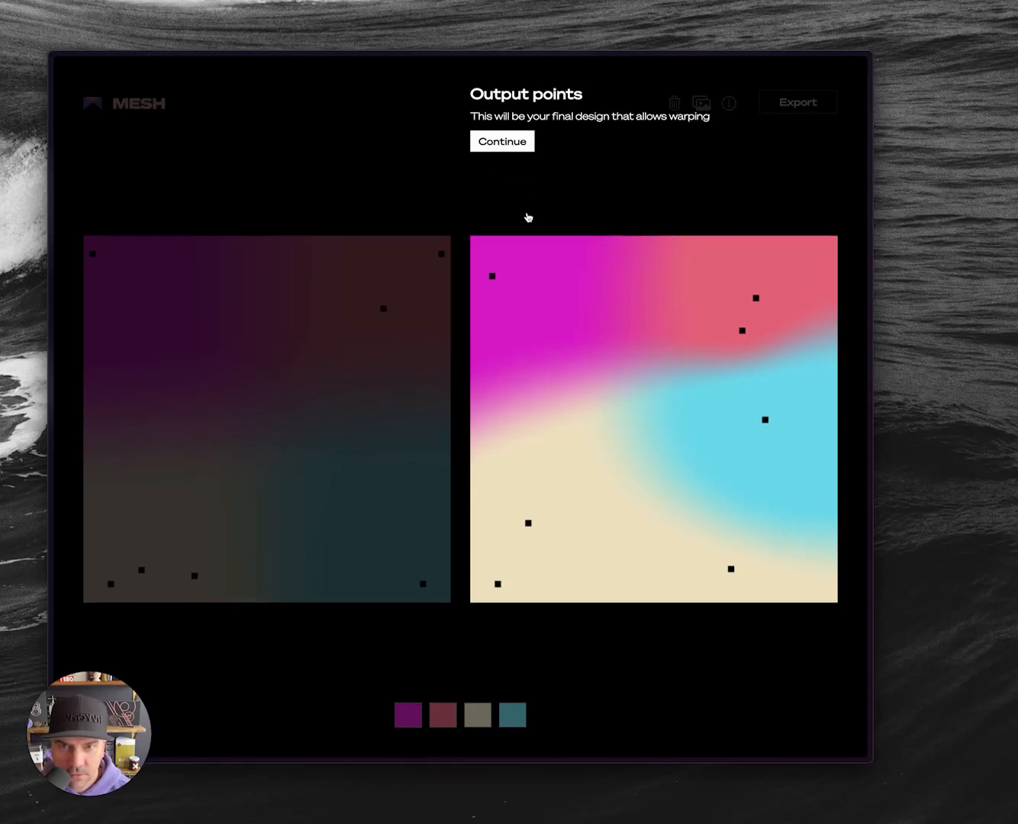
pyautogui.click(203, 411)
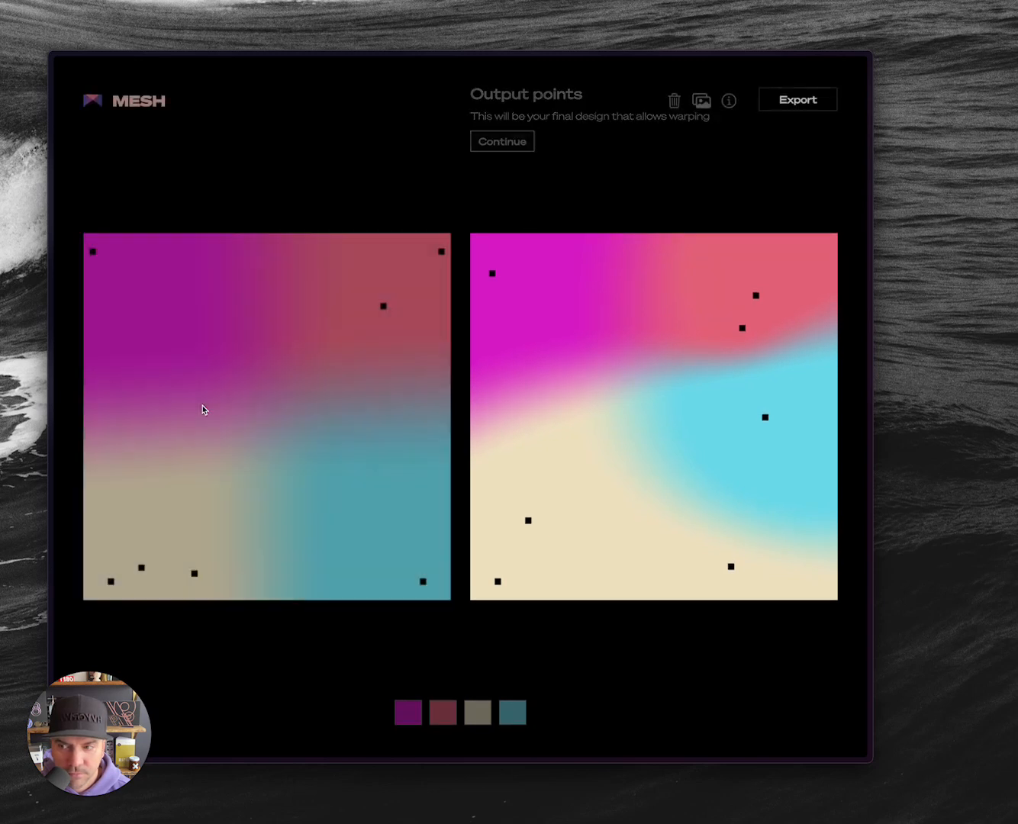
pyautogui.moveTo(528, 520); pyautogui.dragTo(705, 539)
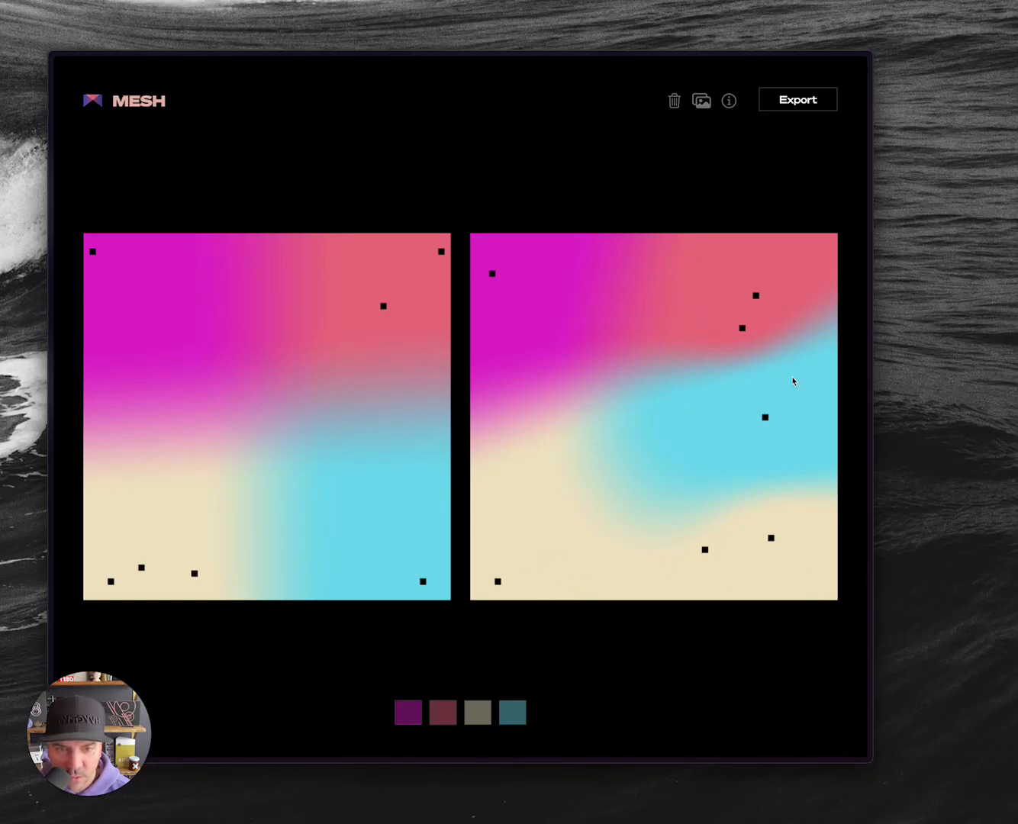
pyautogui.moveTo(765, 417); pyautogui.dragTo(599, 376)
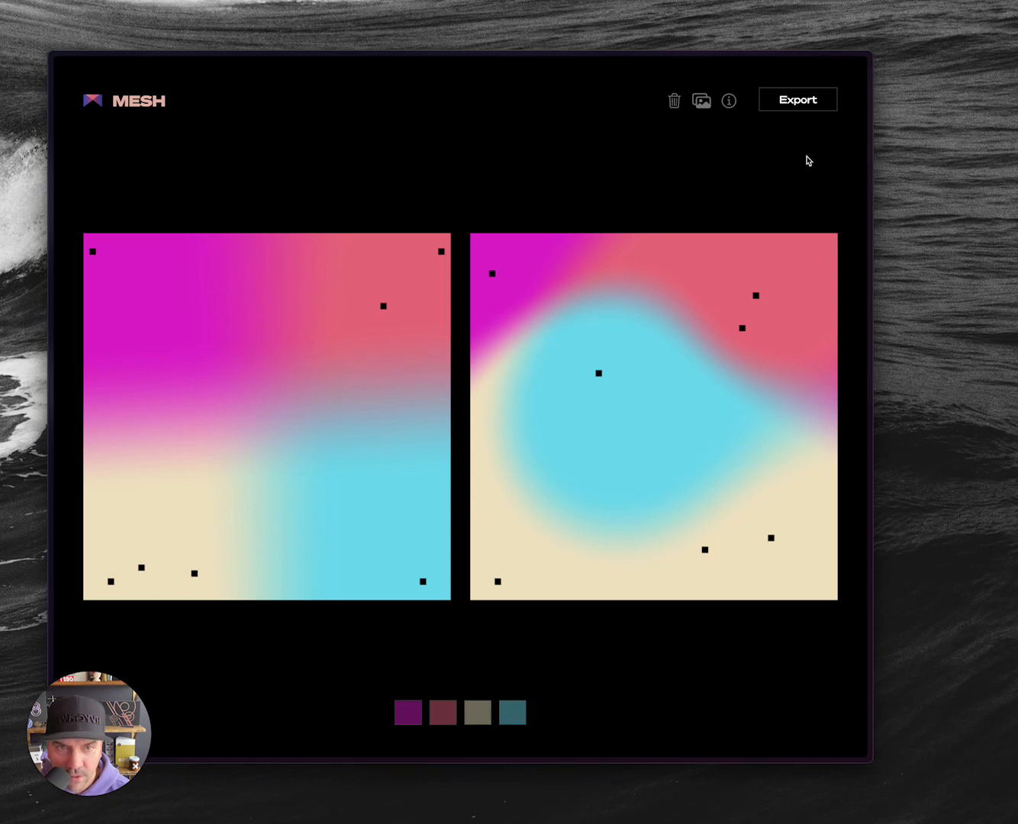
# Browse the example gradients in the MESH gallery and return to the gradient being edited.
pyautogui.click(703, 104)
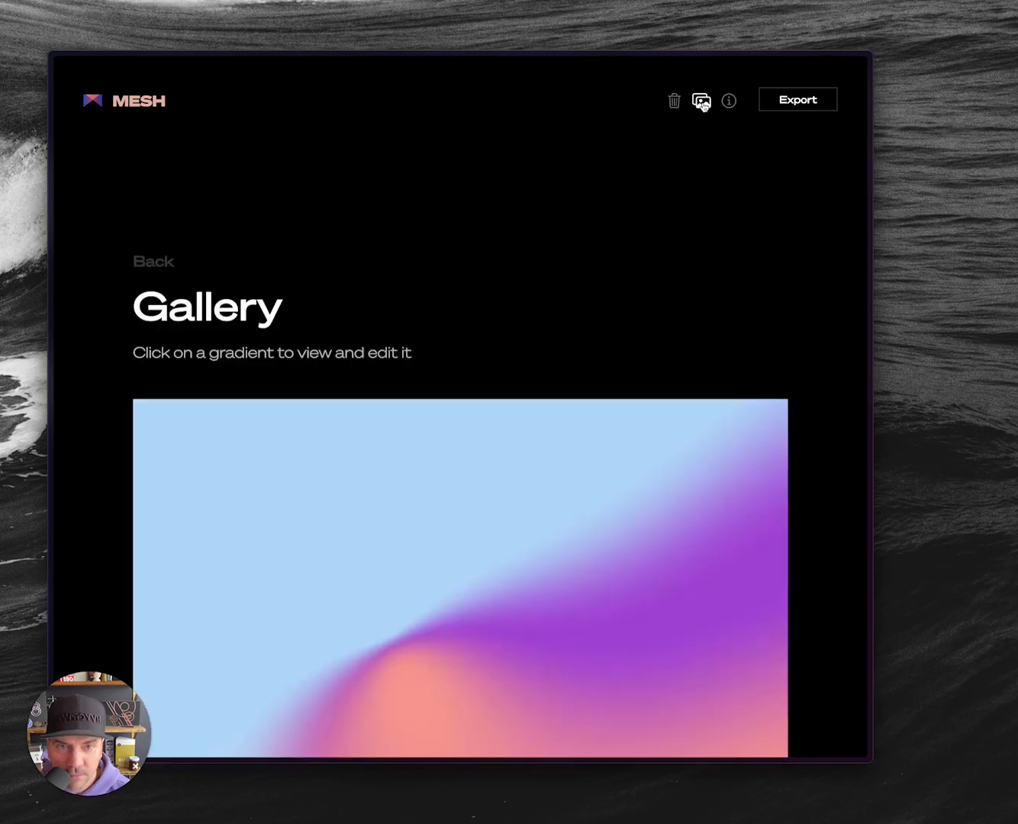
pyautogui.scroll(-2, 617, 410)
pyautogui.scroll(2, 616, 409)
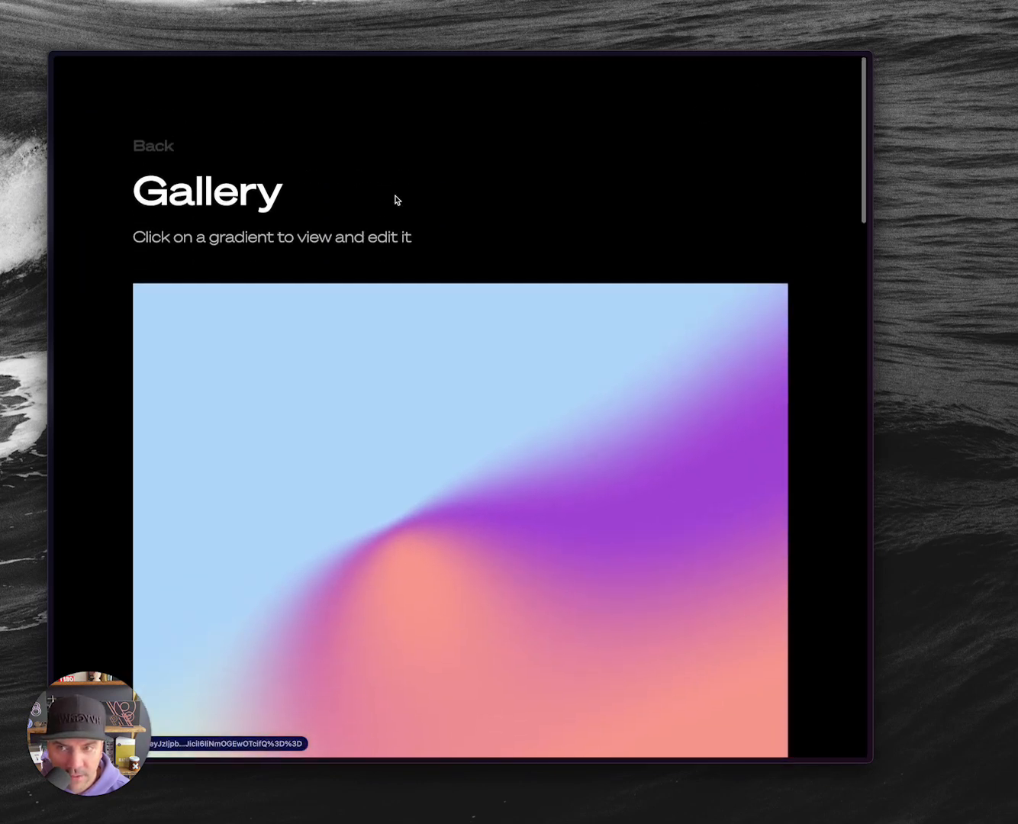
pyautogui.scroll(-5, 353, 371)
pyautogui.scroll(-15, 352, 372)
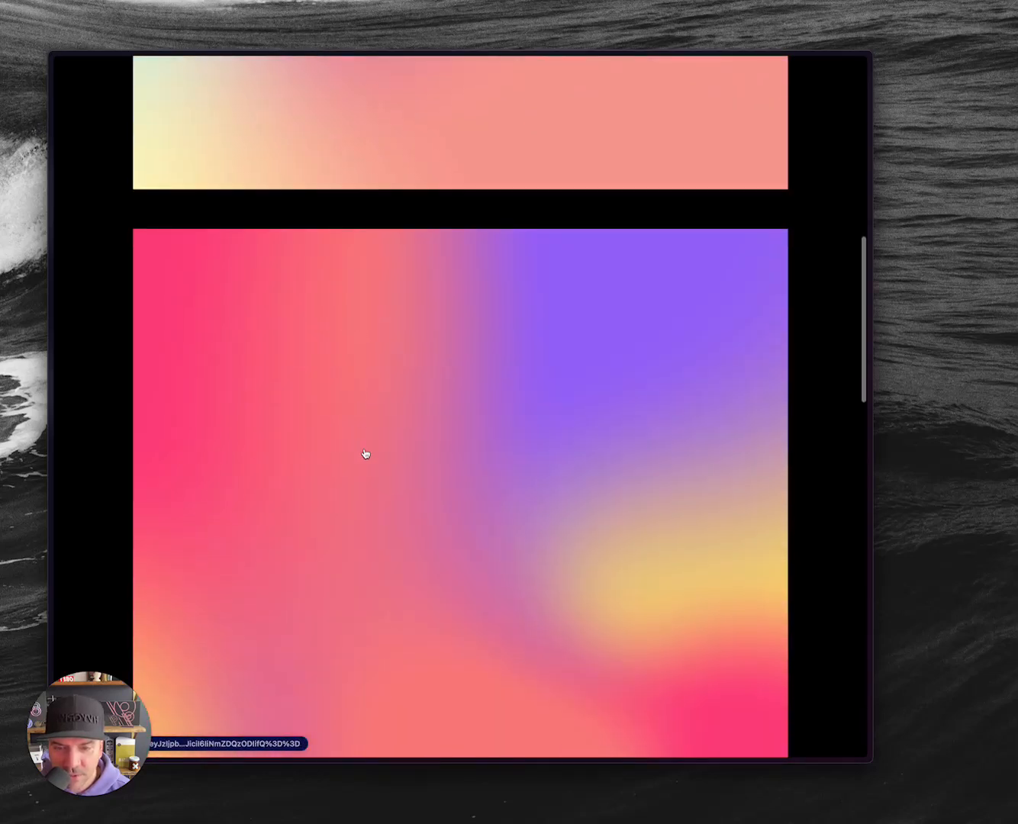
pyautogui.scroll(20, 365, 455)
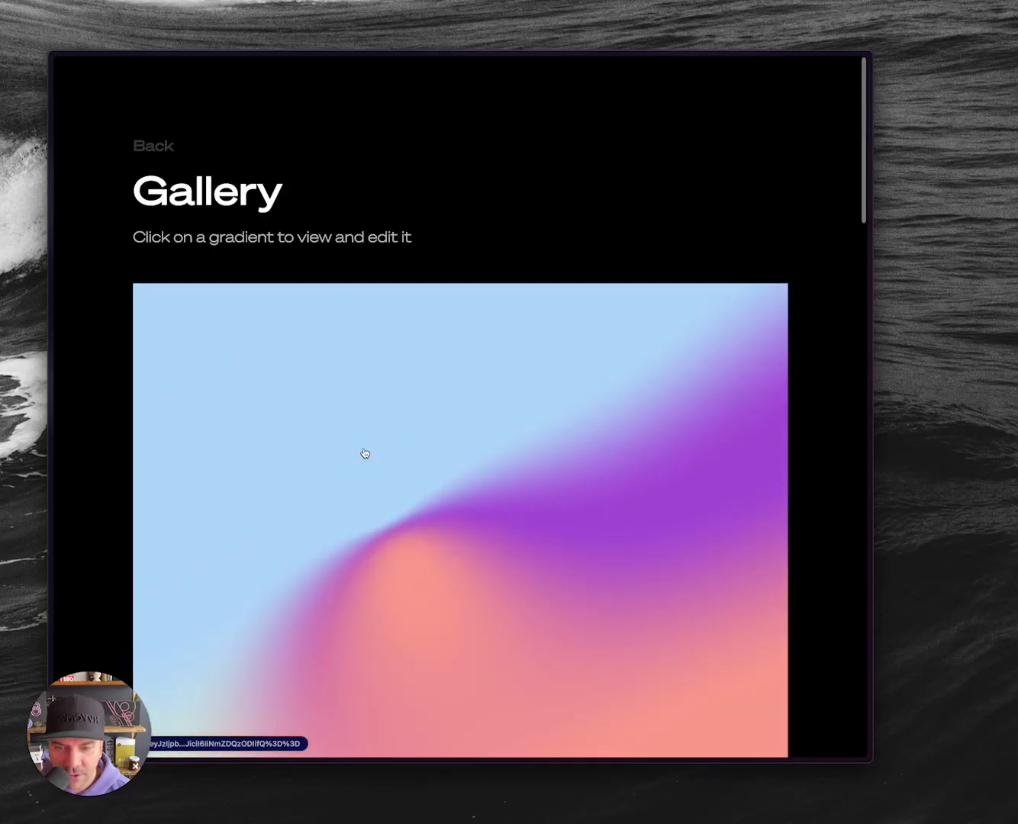
pyautogui.click(158, 147)
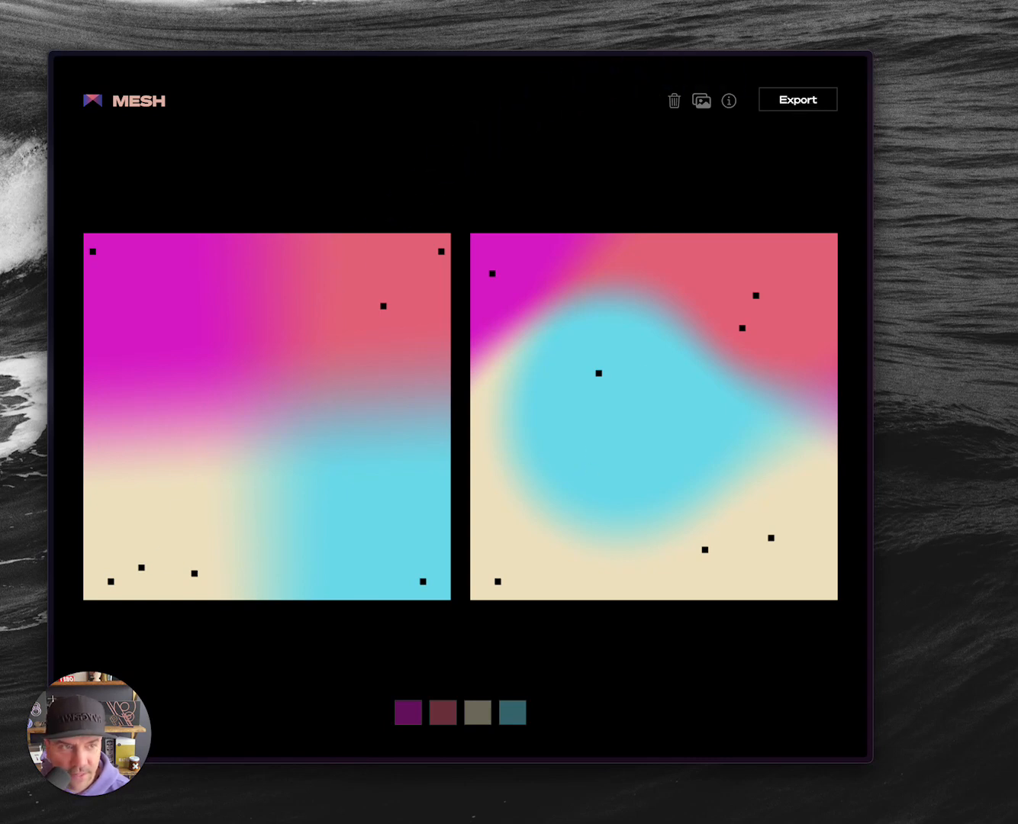
# Place the exported mesh-gradient.png beside the browser window on the desktop and preview the image.
pyautogui.moveTo(1015, 157); pyautogui.dragTo(907, 160)
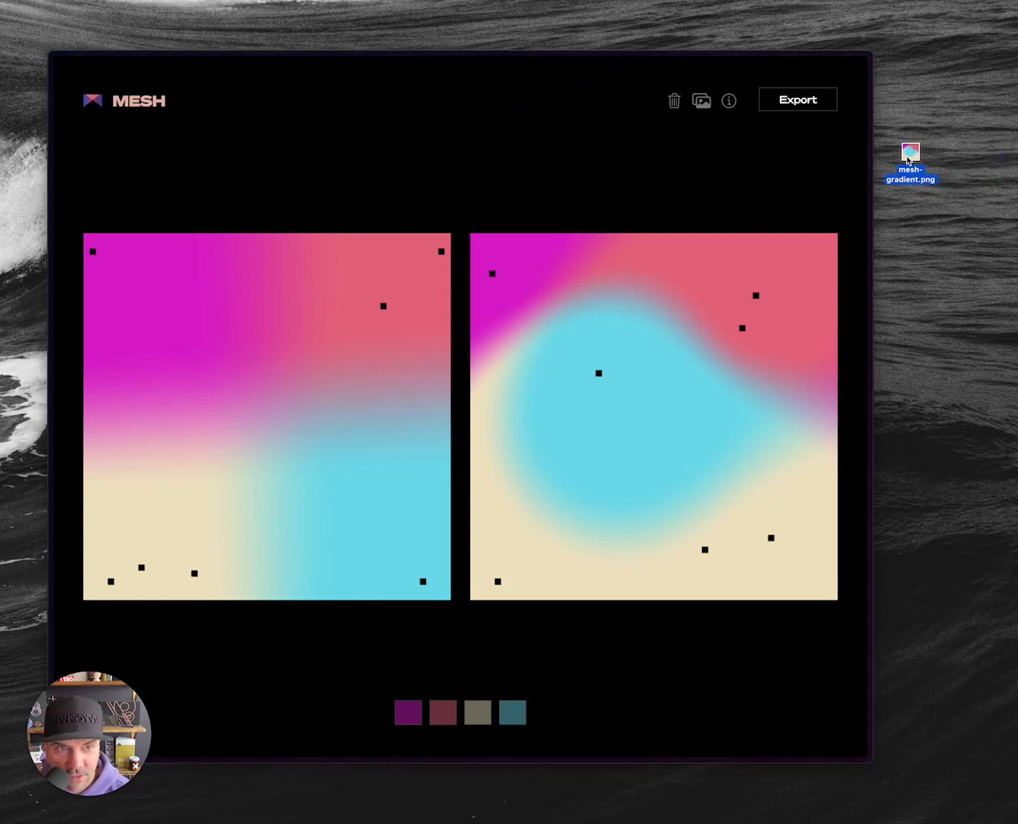
pyautogui.press('space')
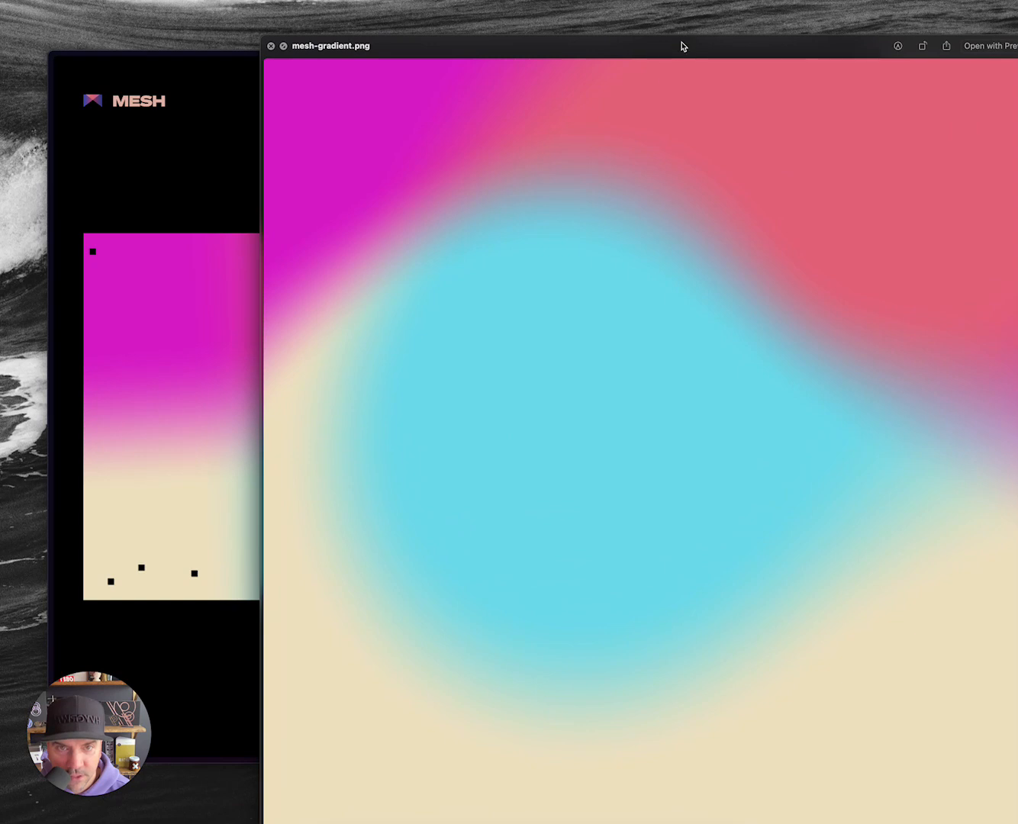
pyautogui.moveTo(683, 47); pyautogui.dragTo(526, 13)
pyautogui.press('space')
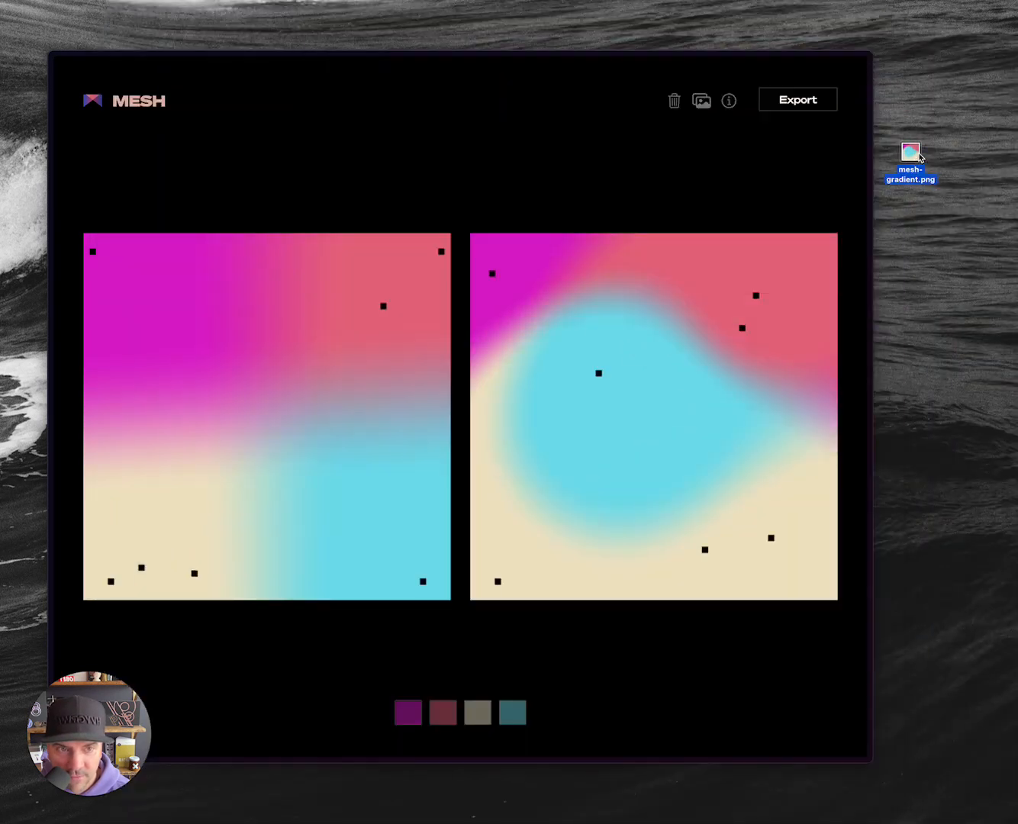
# Change the gradient's first palette colour to blue and its second to pink (RGB 228, 107, 230).
pyautogui.click(703, 213)
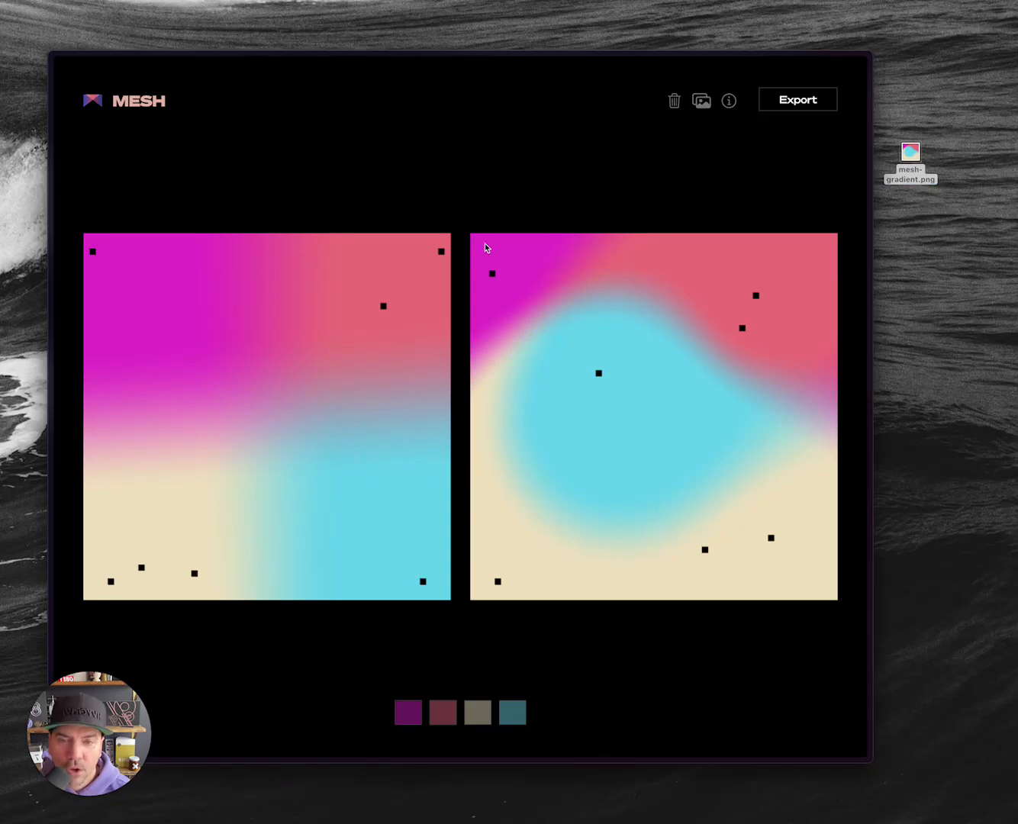
pyautogui.click(406, 718)
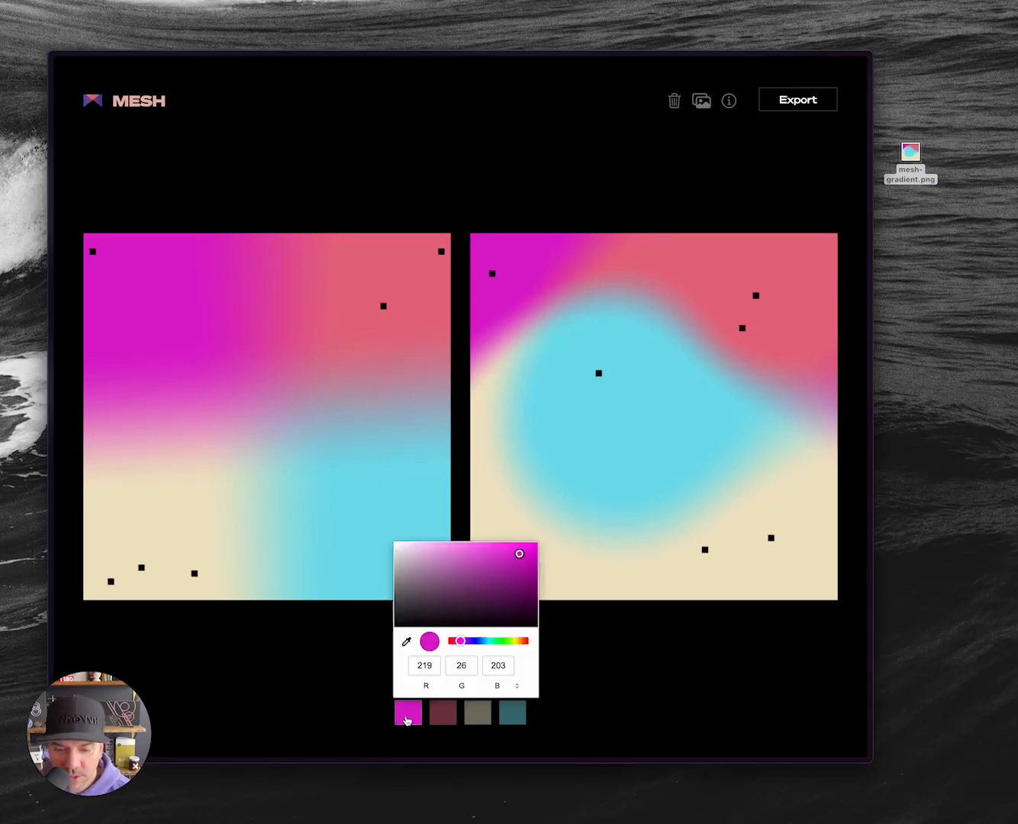
pyautogui.click(519, 641)
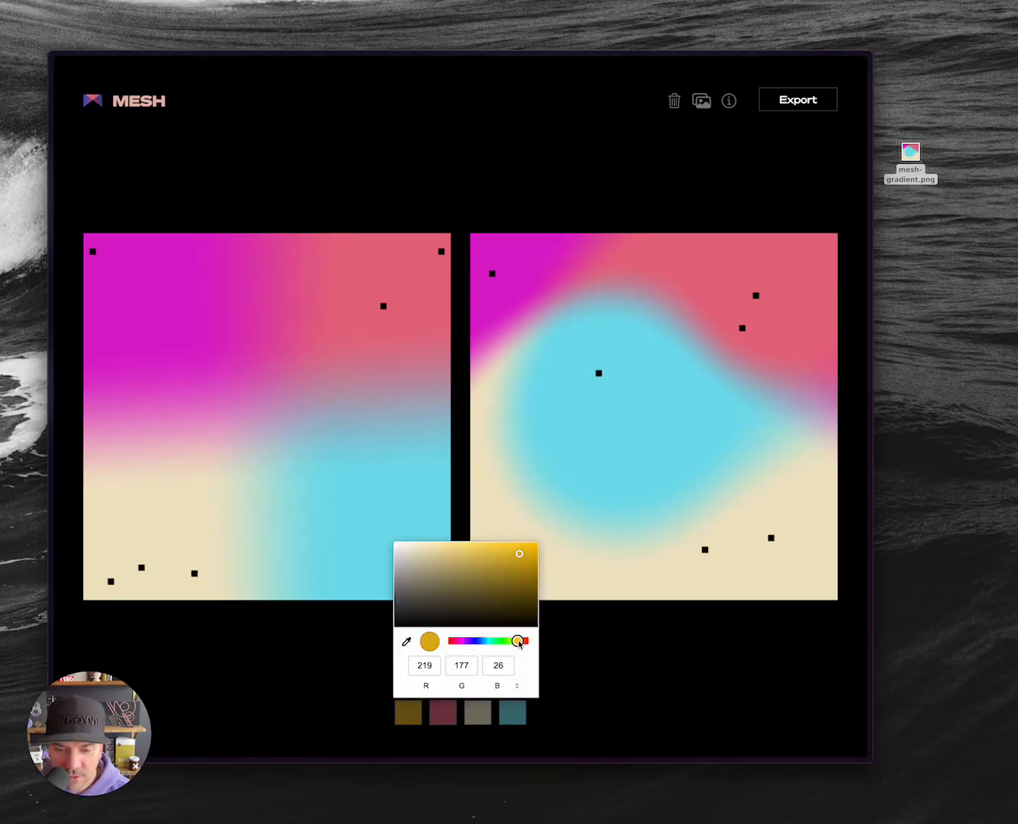
pyautogui.click(480, 641)
pyautogui.click(443, 712)
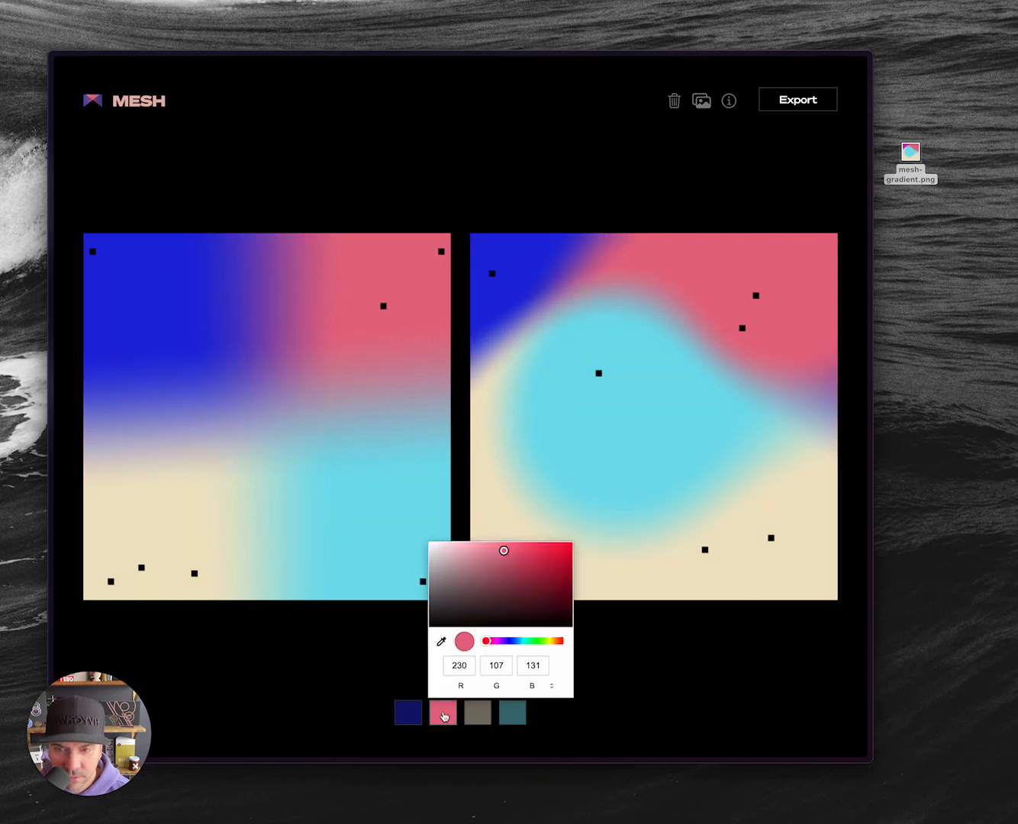
pyautogui.click(496, 641)
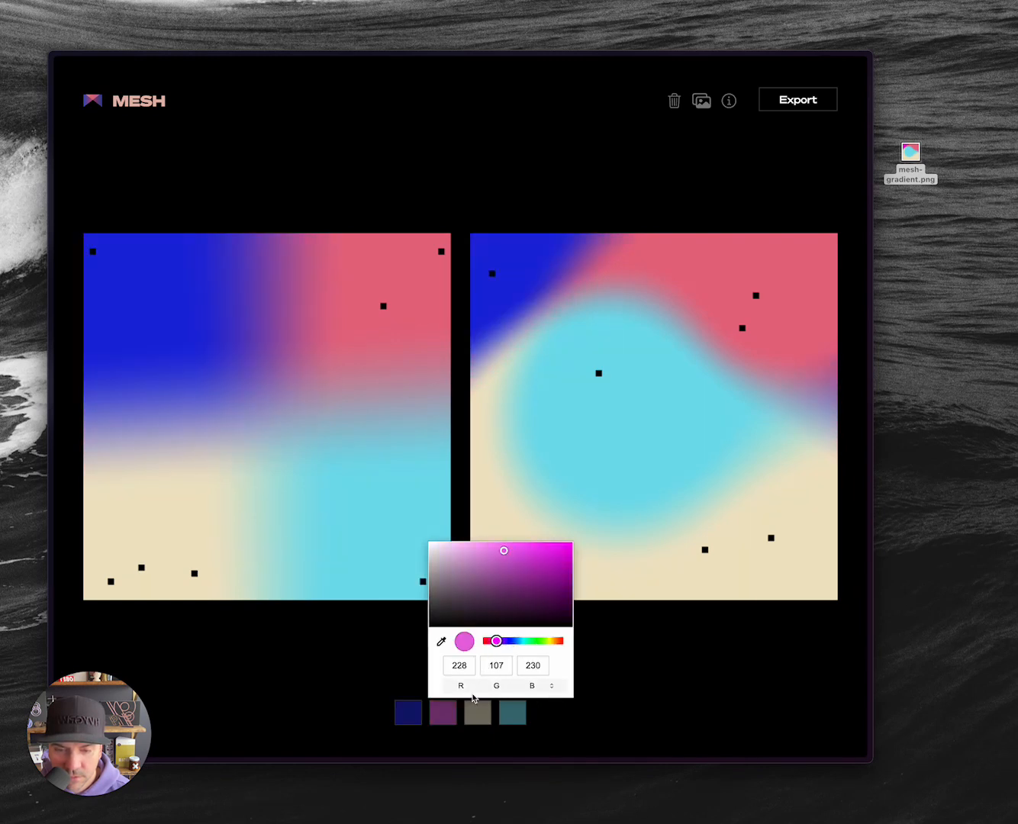
# Change the third palette colour to pale blue and add an input point near the cyan area's lower-right corner.
pyautogui.click(478, 713)
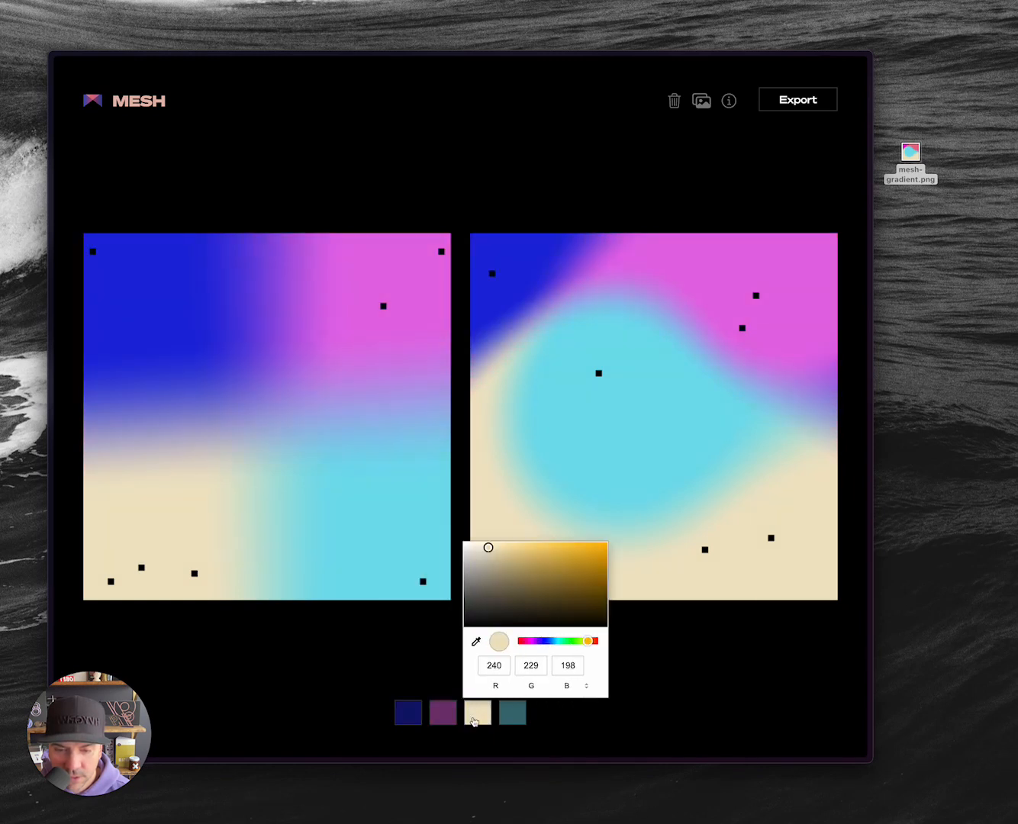
pyautogui.click(557, 642)
pyautogui.click(513, 711)
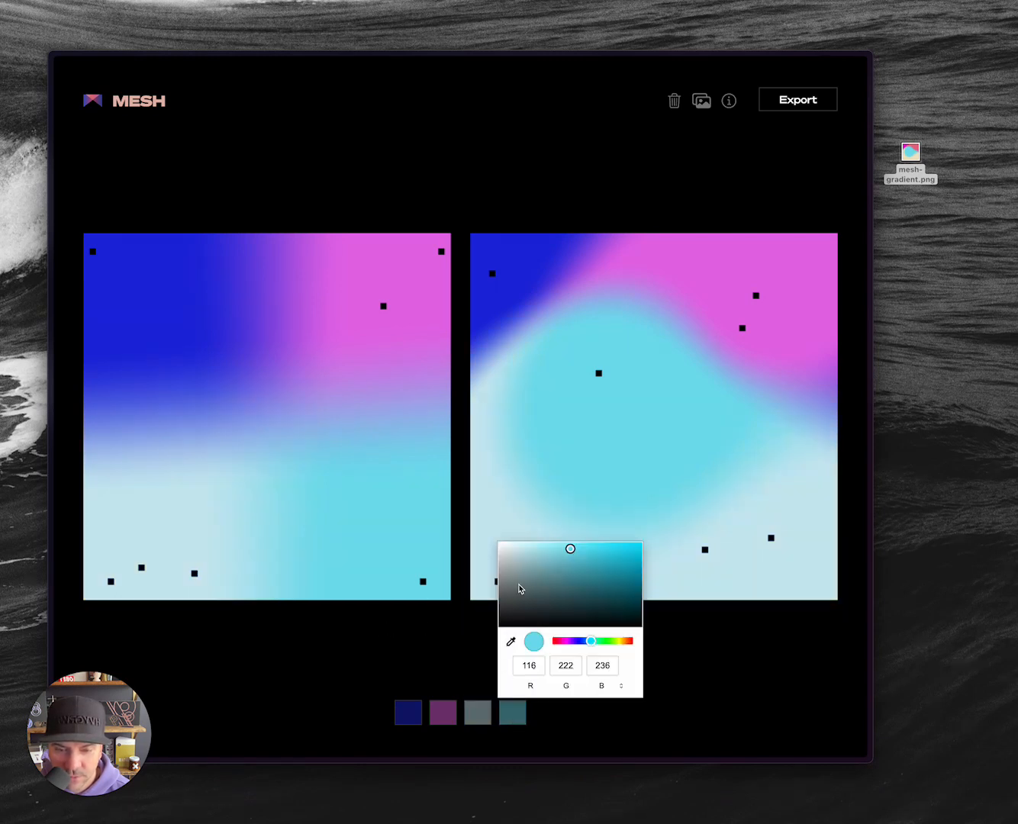
pyautogui.click(416, 571)
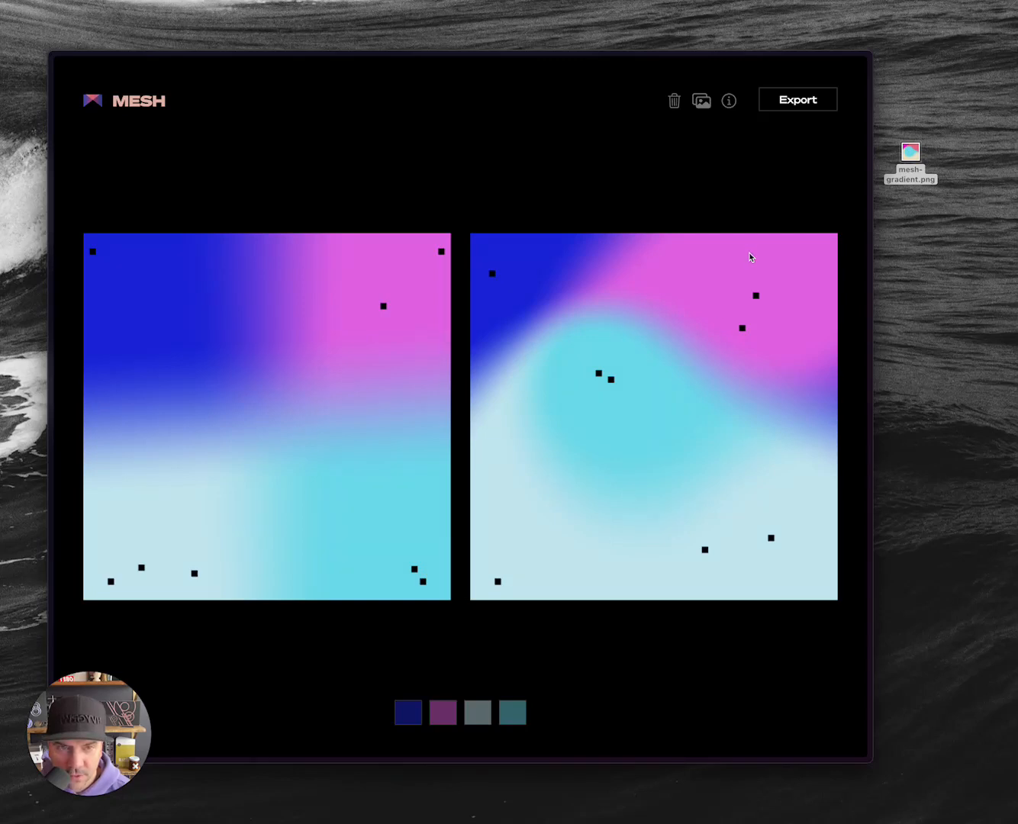
# Export the recoloured gradient and preview mesh-gradient.png and mesh-gradient (1).png on the desktop, returning to the MESH editor.
pyautogui.click(793, 100)
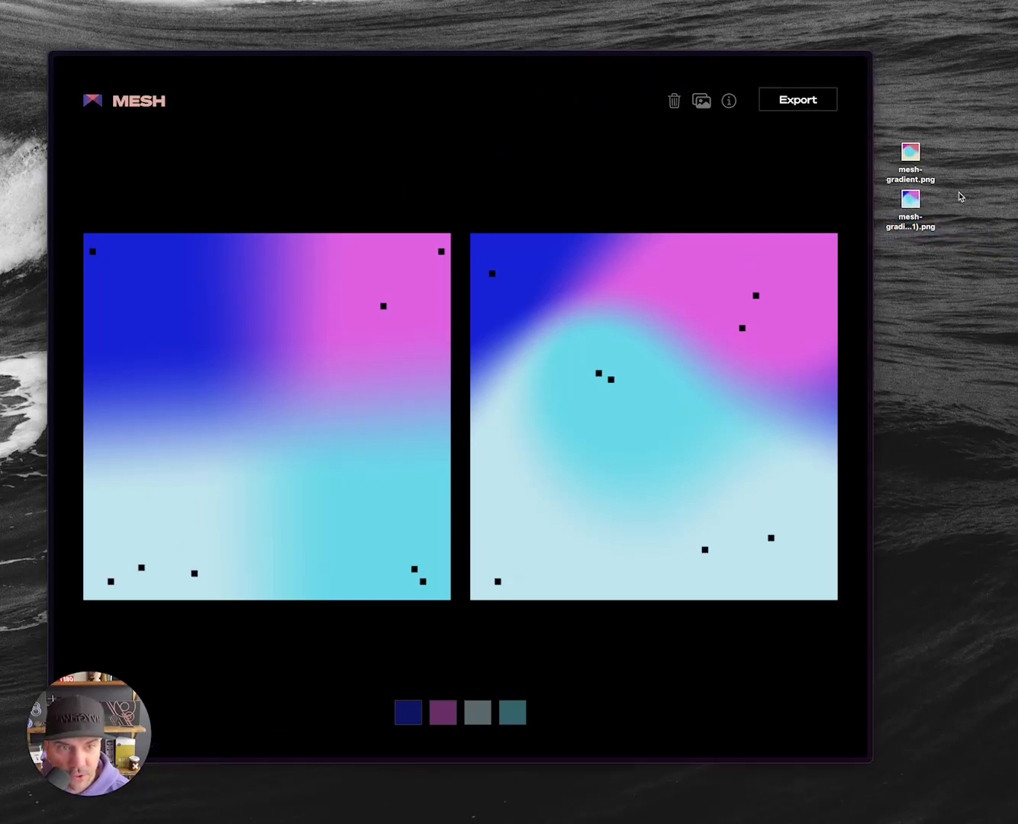
pyautogui.click(913, 159)
pyautogui.press('space')
pyautogui.click(913, 203)
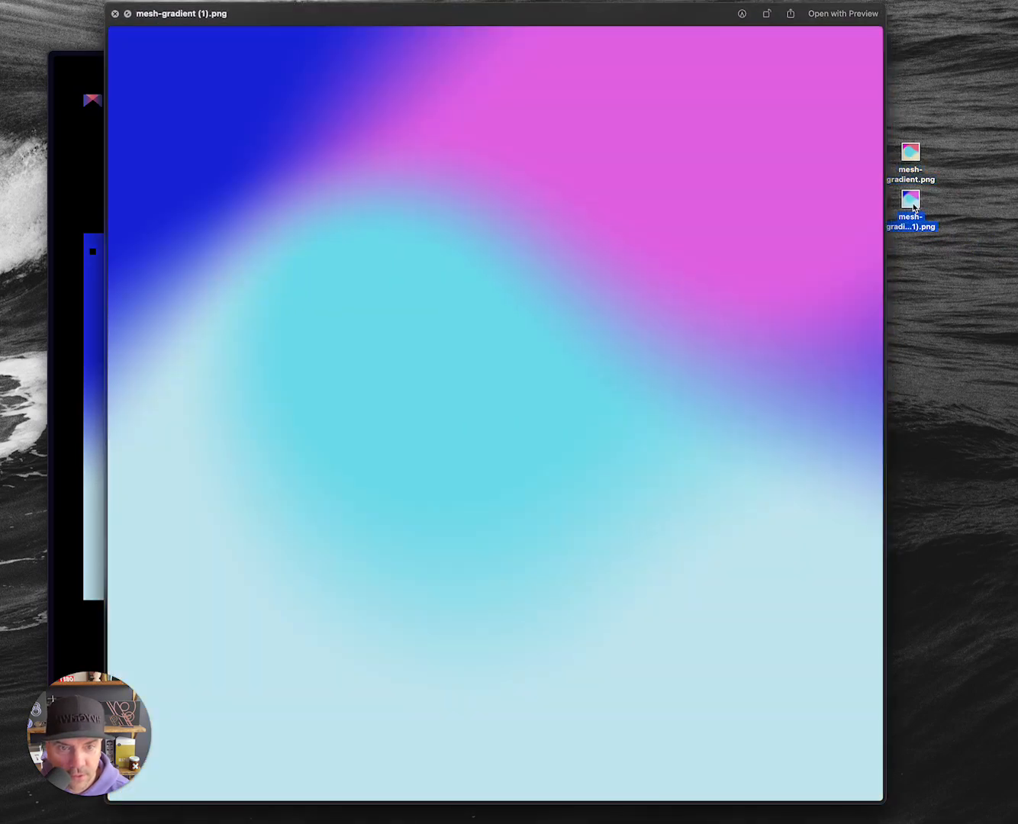
pyautogui.click(911, 157)
pyautogui.press('space')
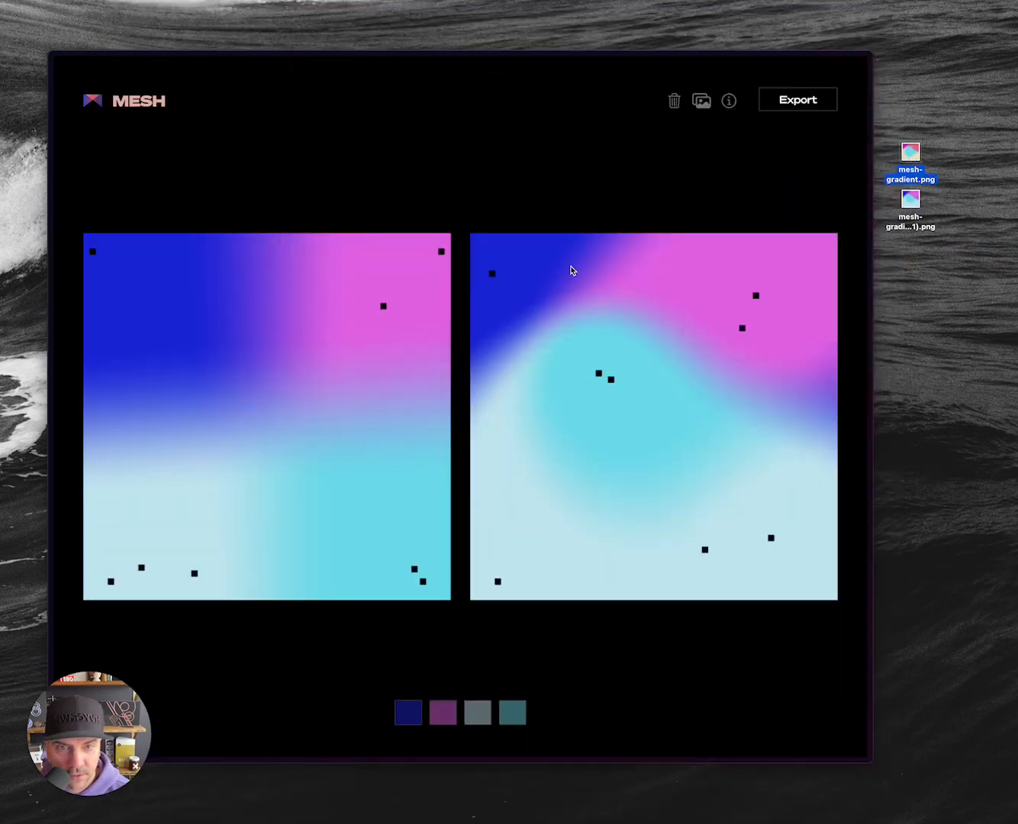
pyautogui.click(489, 216)
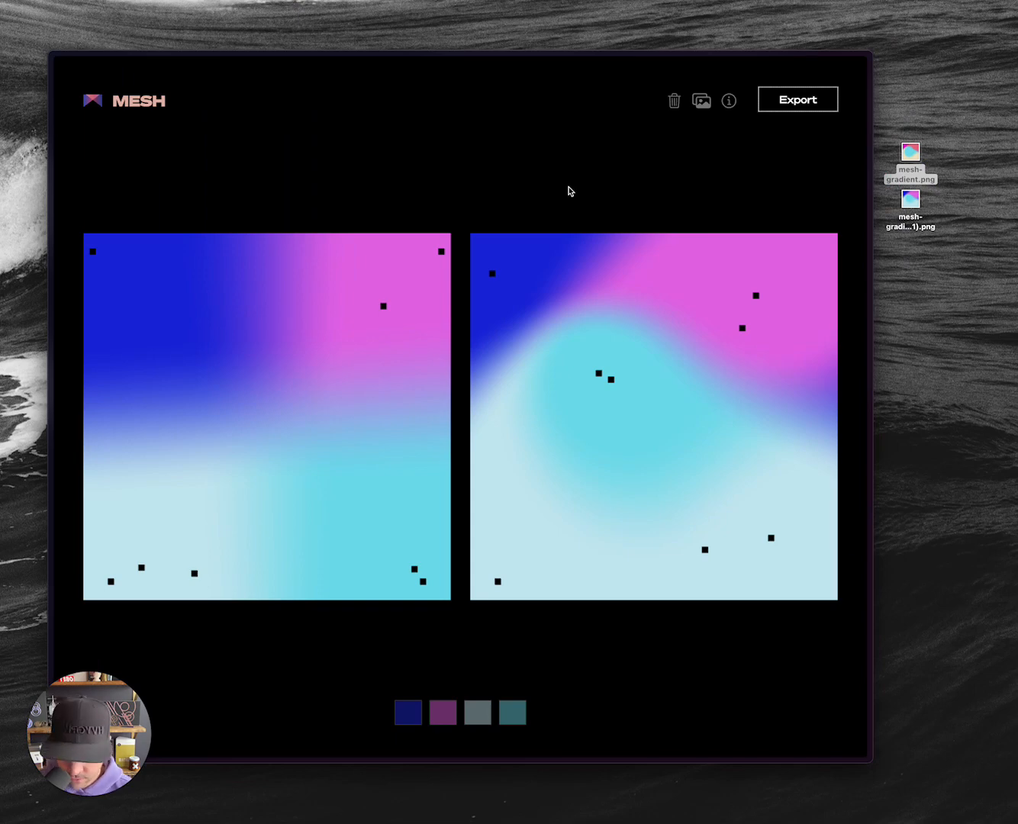
# Switch to the Be Superfly homepage and view the gradient background behind the Josefin laptop in the hero.
pyautogui.hotkey('ctrl', 'Tab')
pyautogui.hotkey('ctrl', 'Tab')
pyautogui.hotkey('ctrl', 'Tab')
pyautogui.hotkey('ctrl', 'Tab')
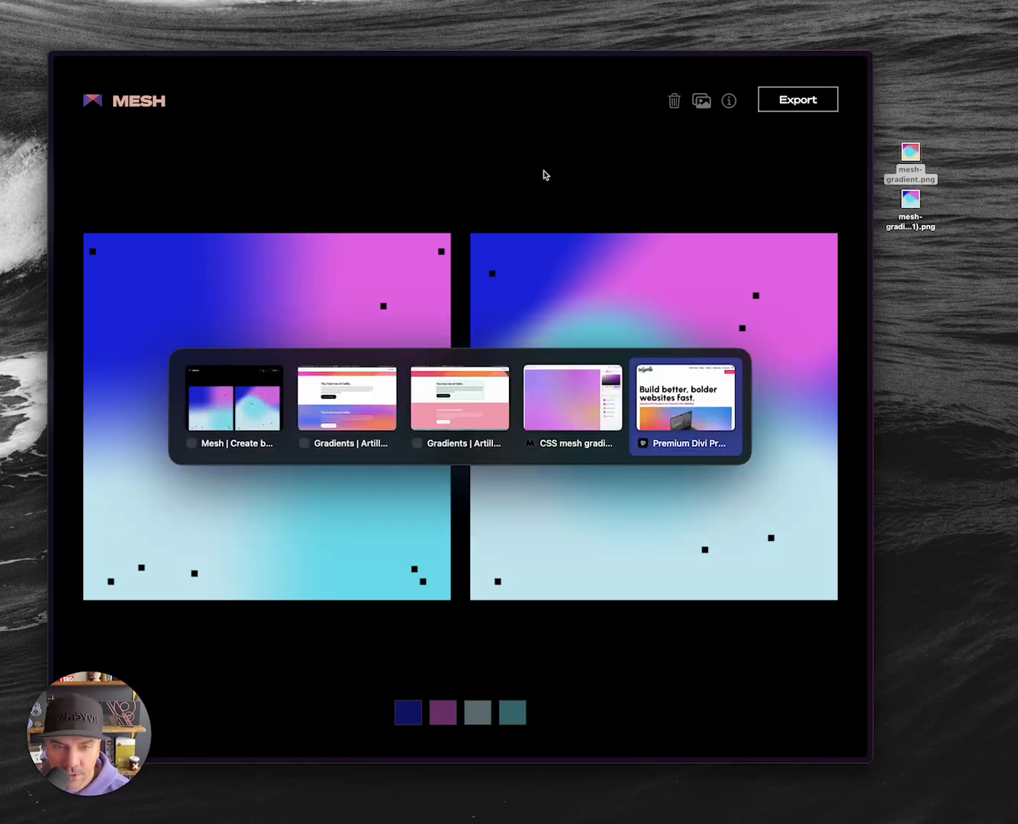
pyautogui.scroll(-3, 666, 462)
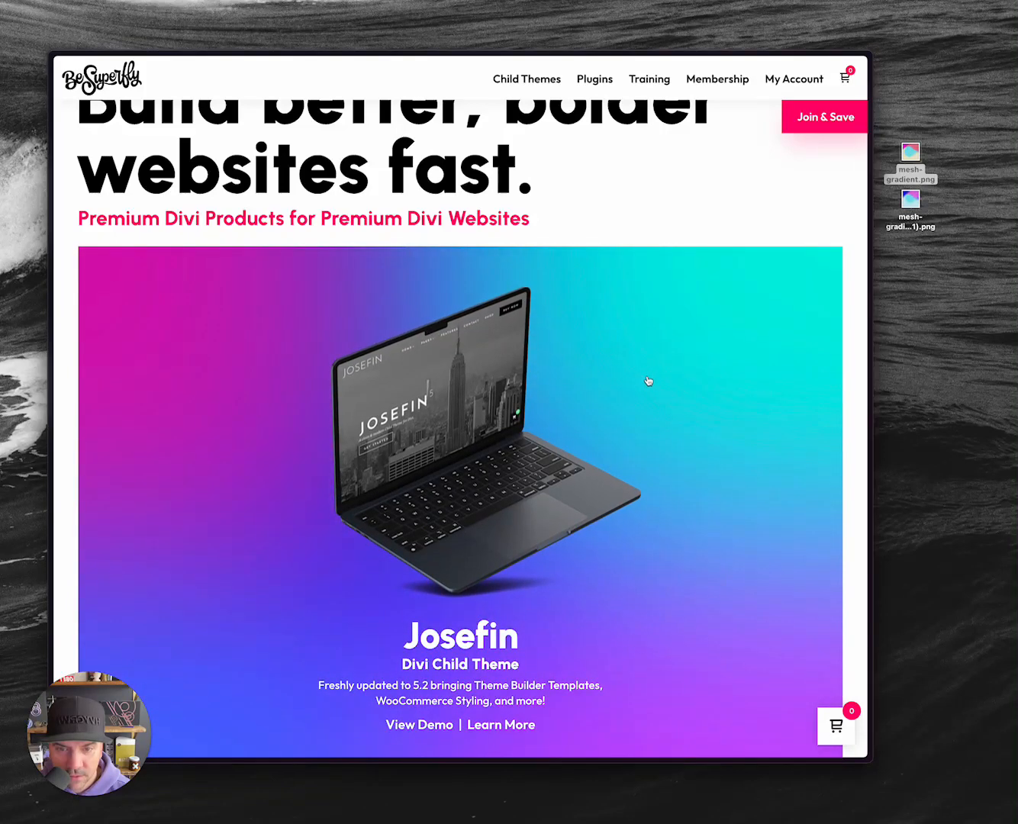
pyautogui.scroll(-1, 649, 380)
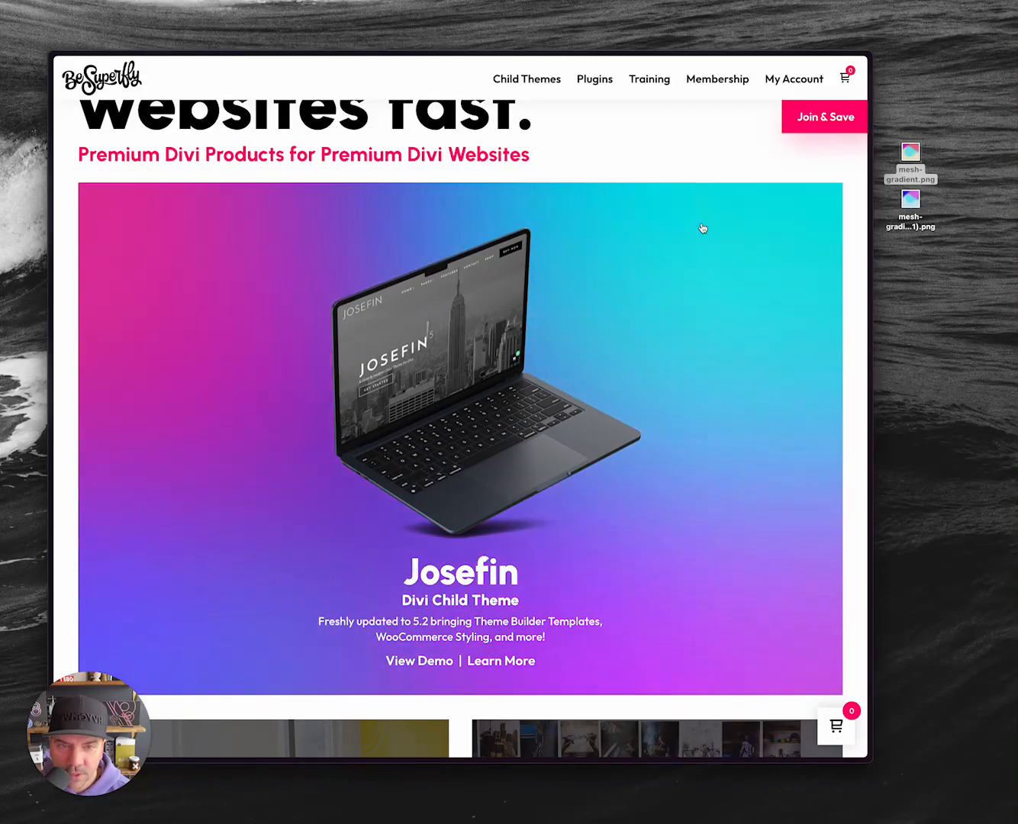
# Inspect the Josefin hero row in the developer tools, examining the homeHero section's styles and the background-image in the .et_pb_row_1 rule.
pyautogui.rightClick(703, 222)
pyautogui.click(754, 455)
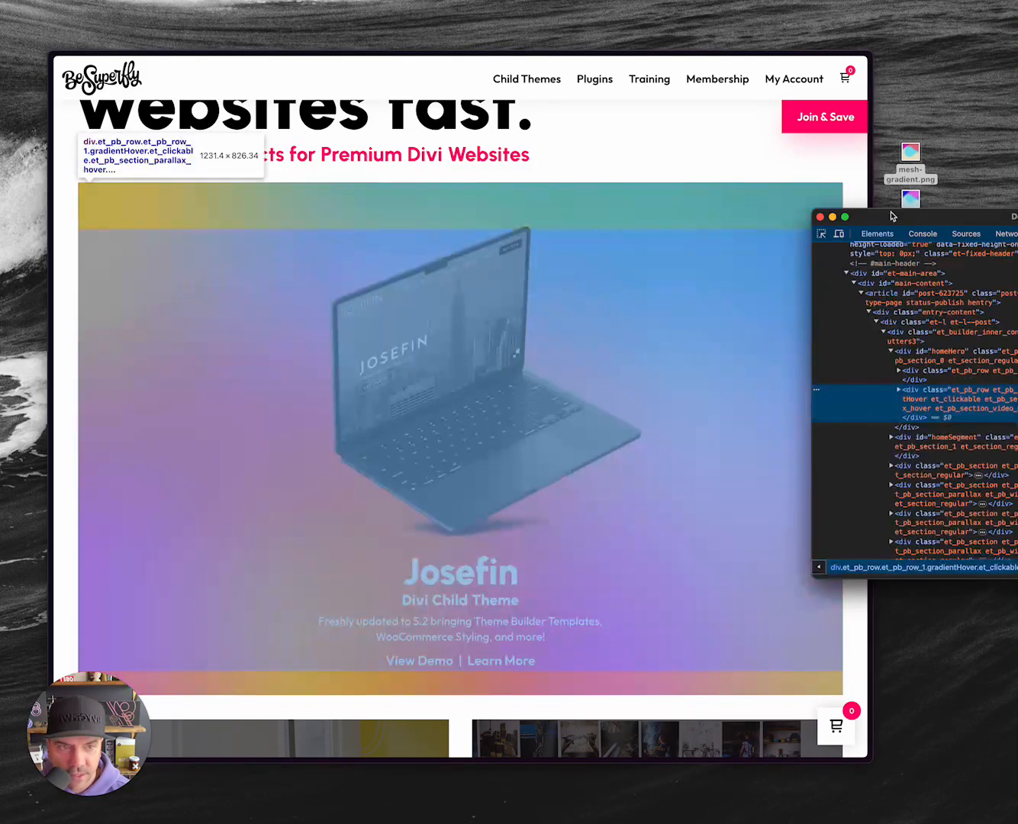
pyautogui.moveTo(929, 218); pyautogui.dragTo(643, 415)
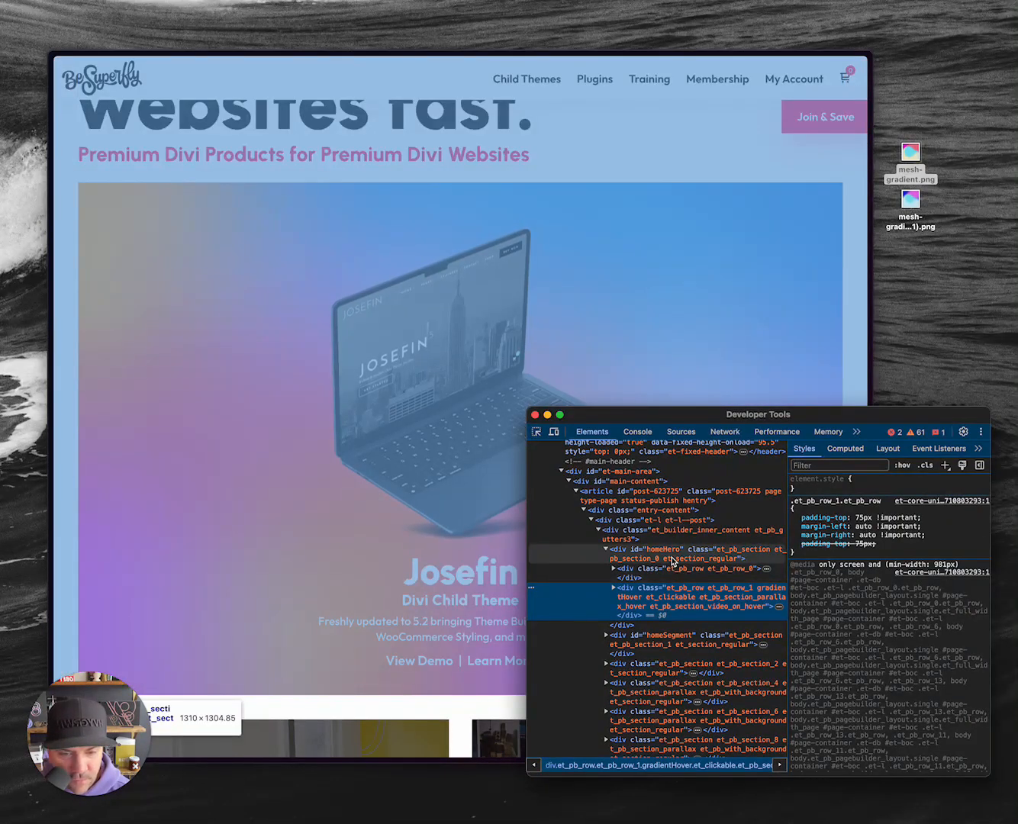
pyautogui.click(632, 557)
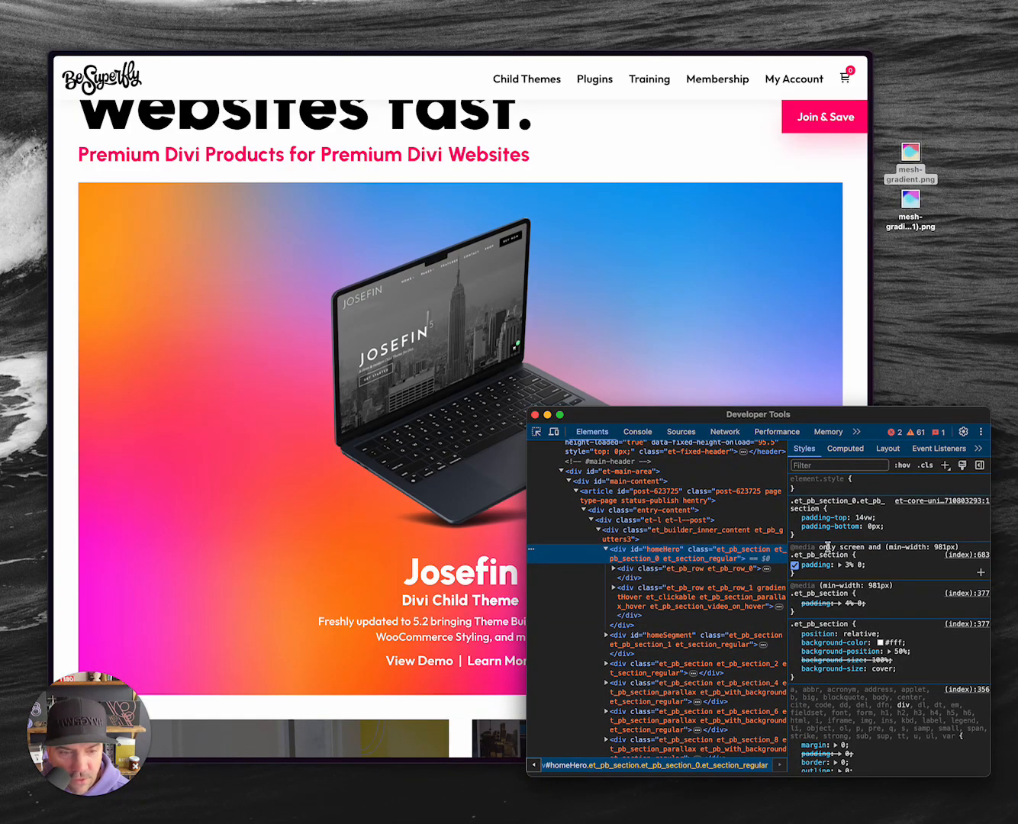
pyautogui.scroll(-5, 827, 547)
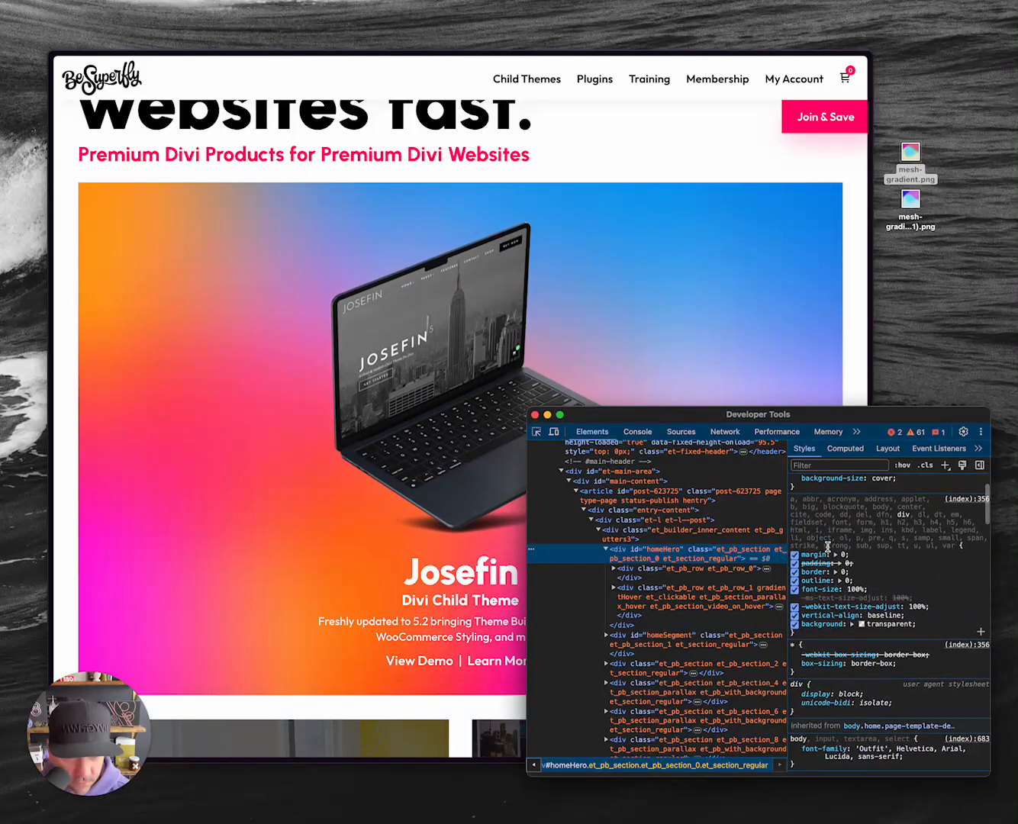
pyautogui.scroll(5, 827, 546)
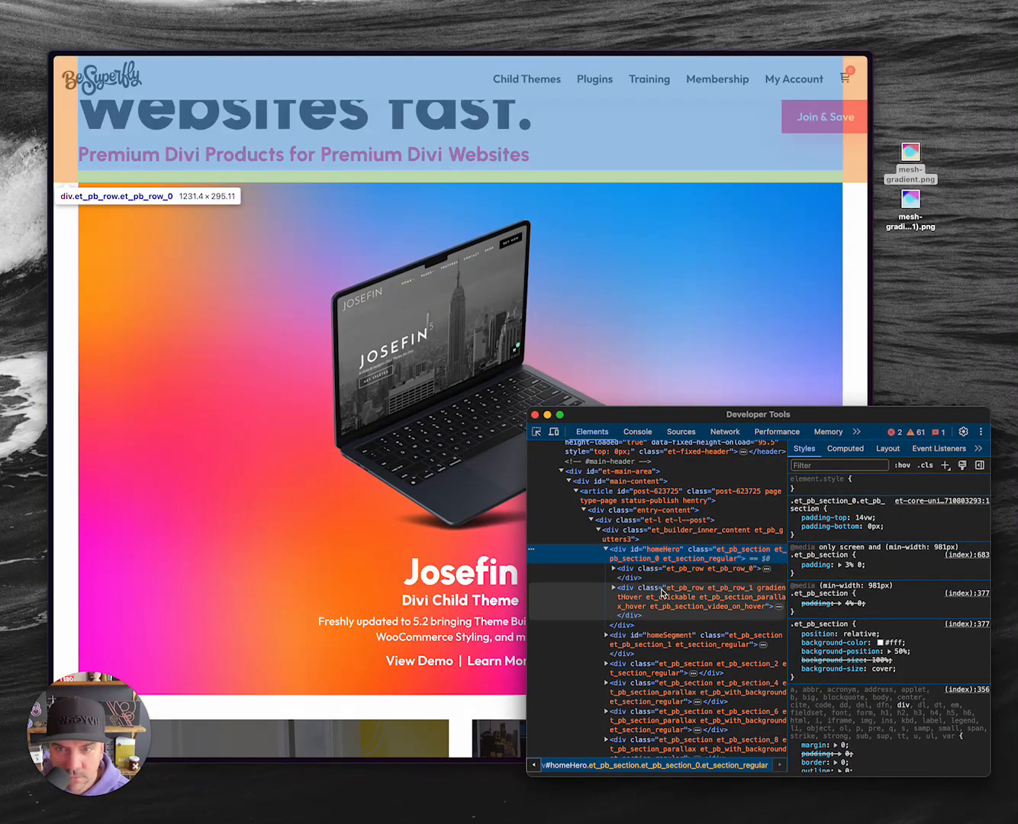
pyautogui.click(683, 592)
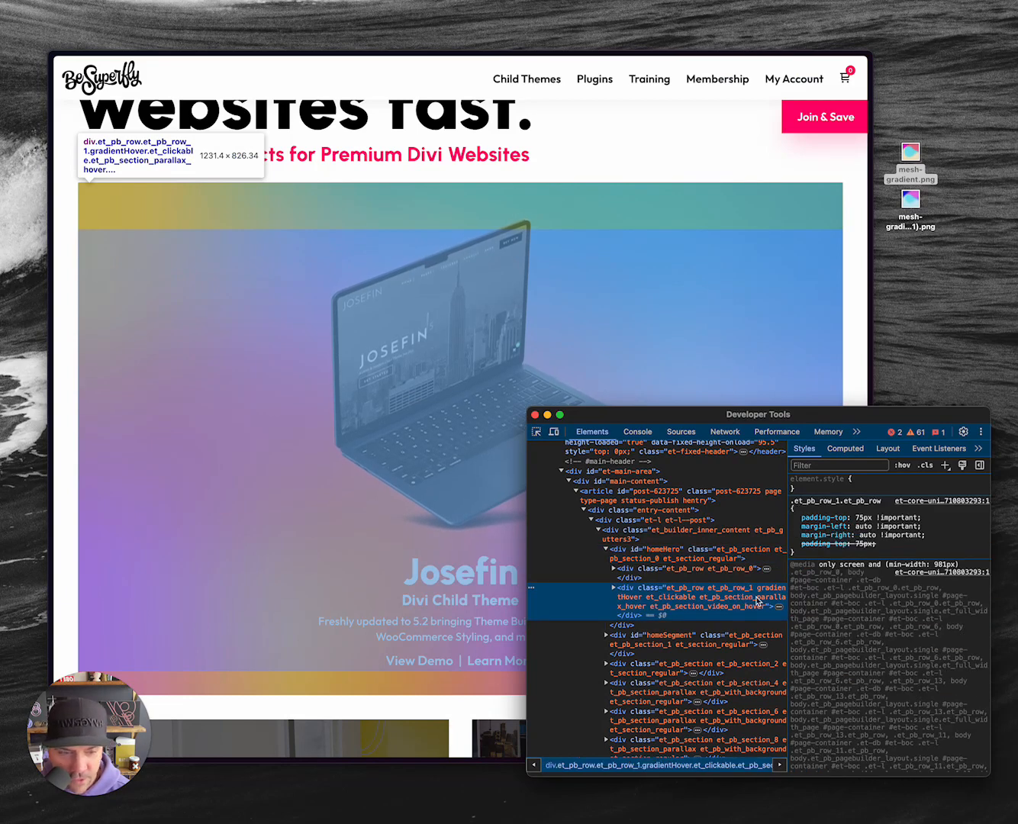
pyautogui.scroll(-5, 864, 579)
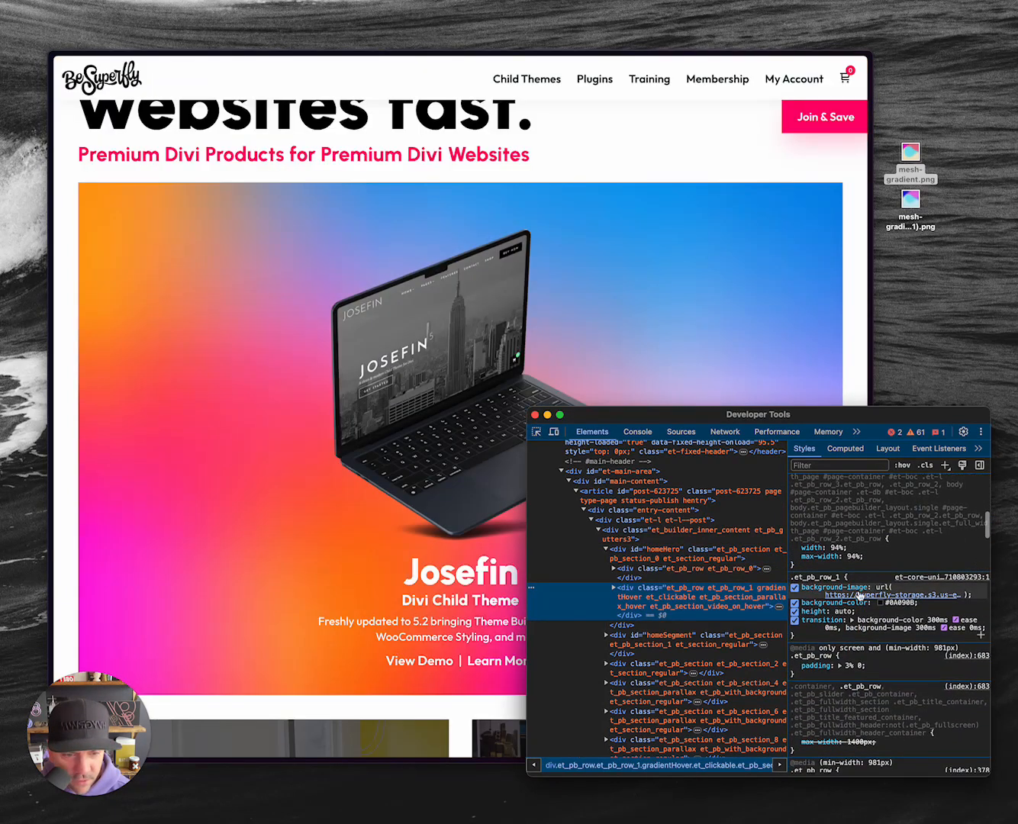
# Examine the .et_pb_row_1 background image and the ::before and ::after pseudo-element styles of the gradientHover row.
pyautogui.moveTo(876, 599)
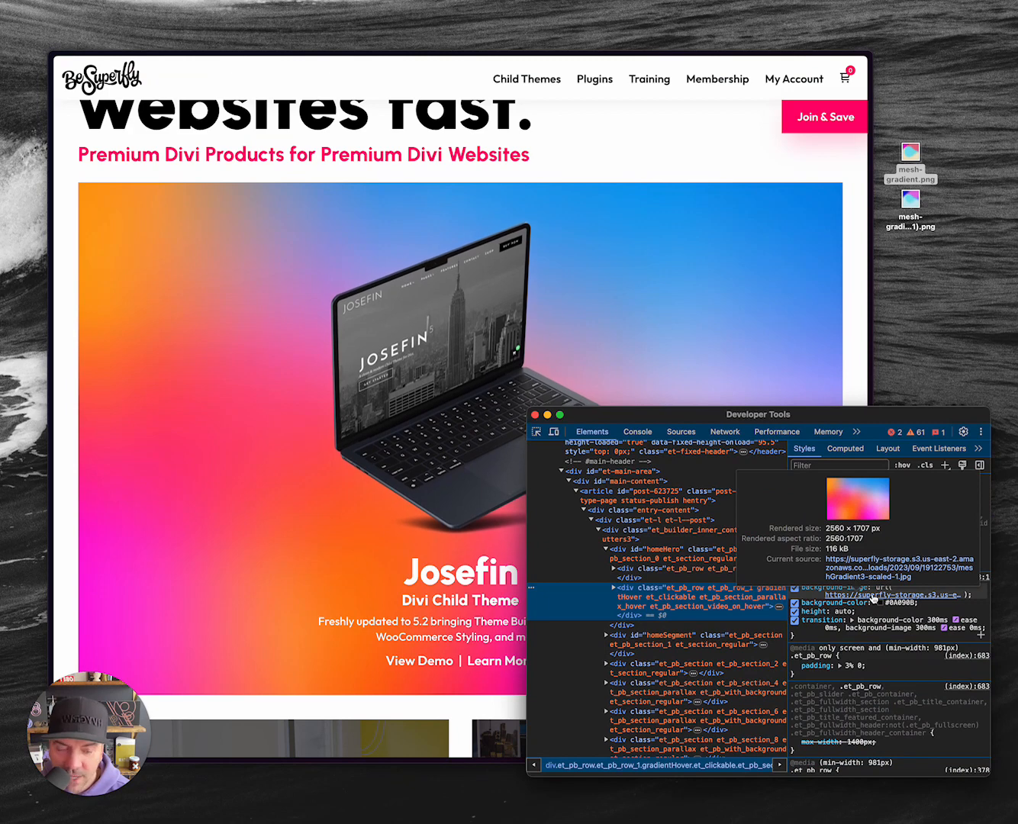
pyautogui.click(612, 588)
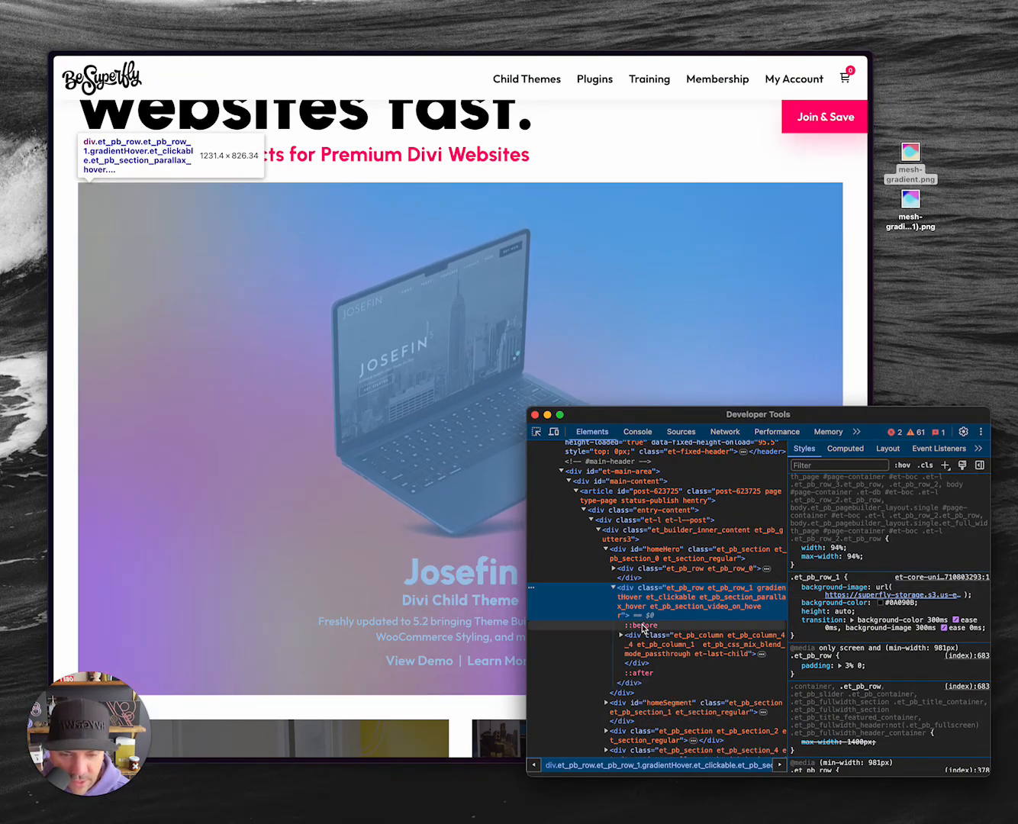
pyautogui.click(643, 626)
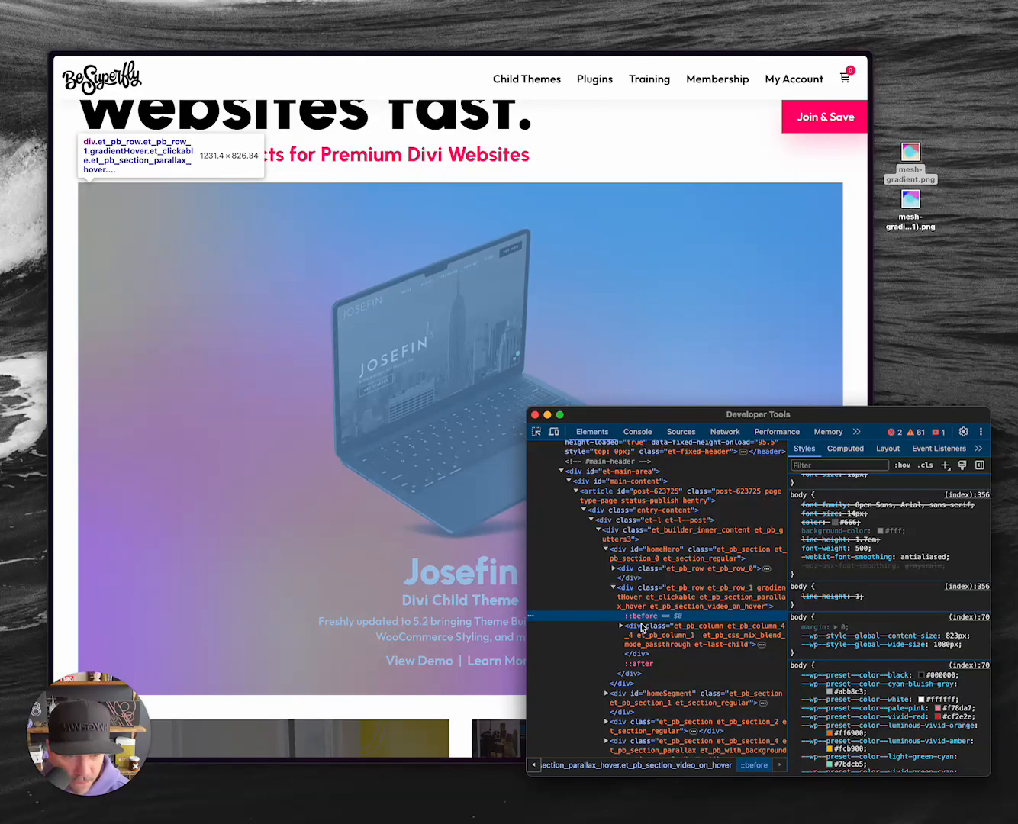
pyautogui.click(638, 664)
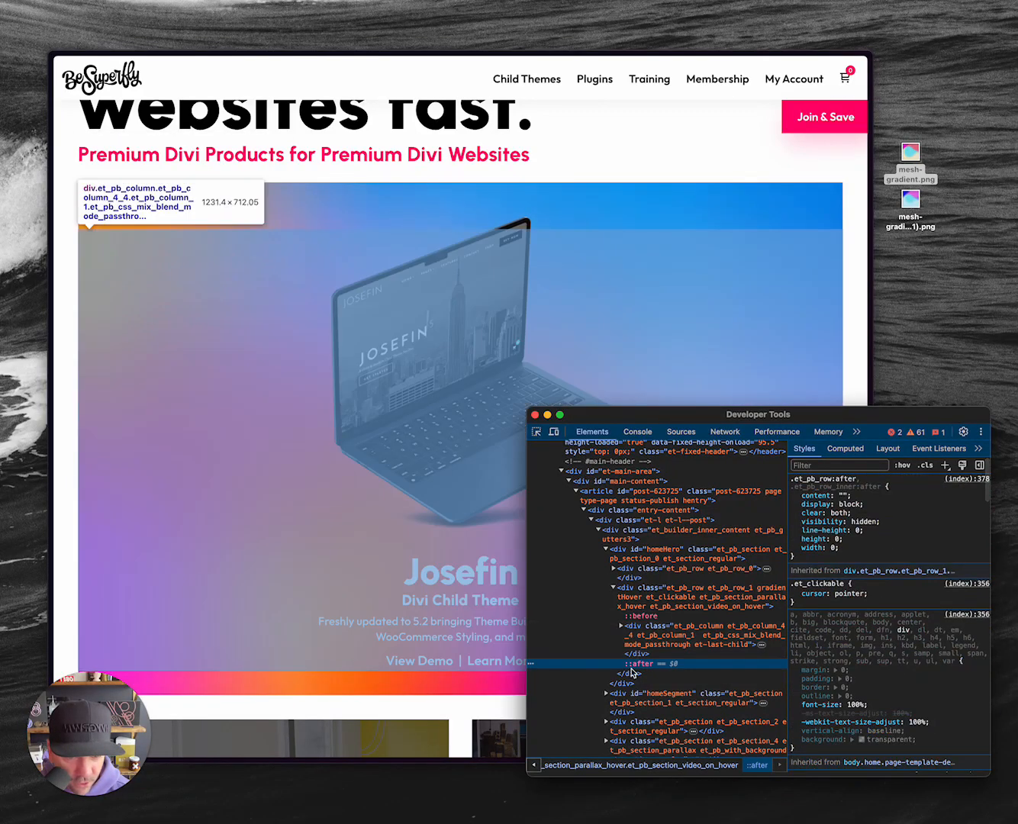
pyautogui.click(642, 615)
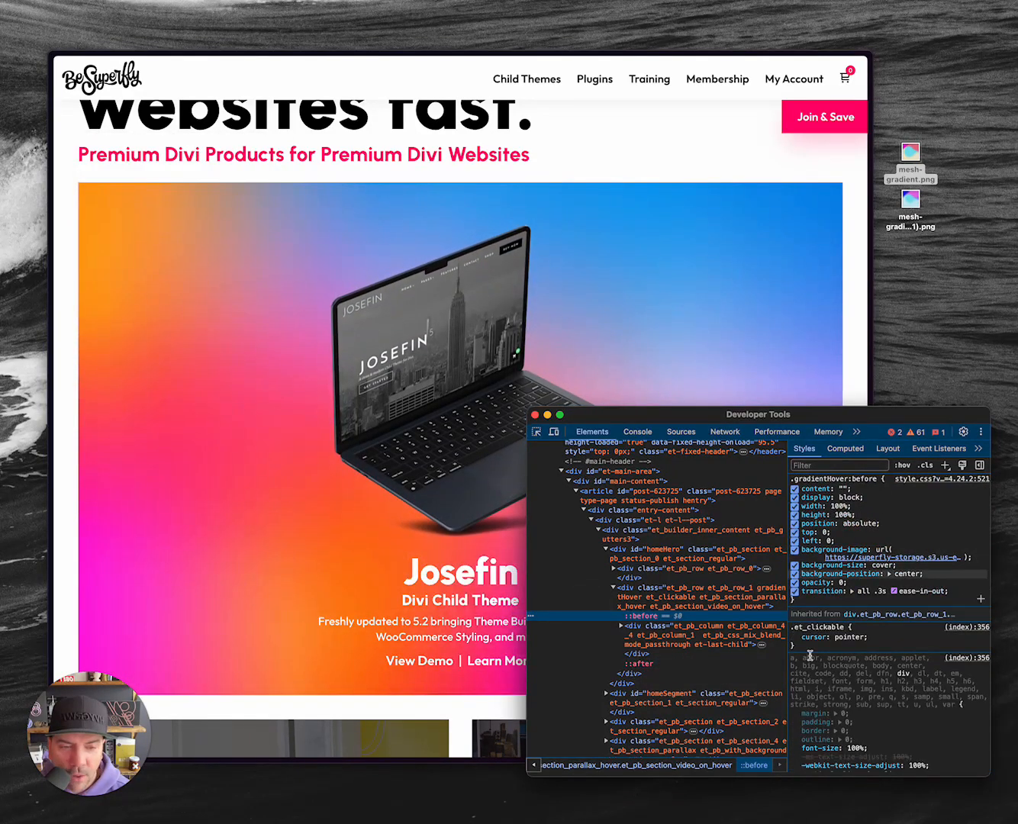
pyautogui.moveTo(866, 556)
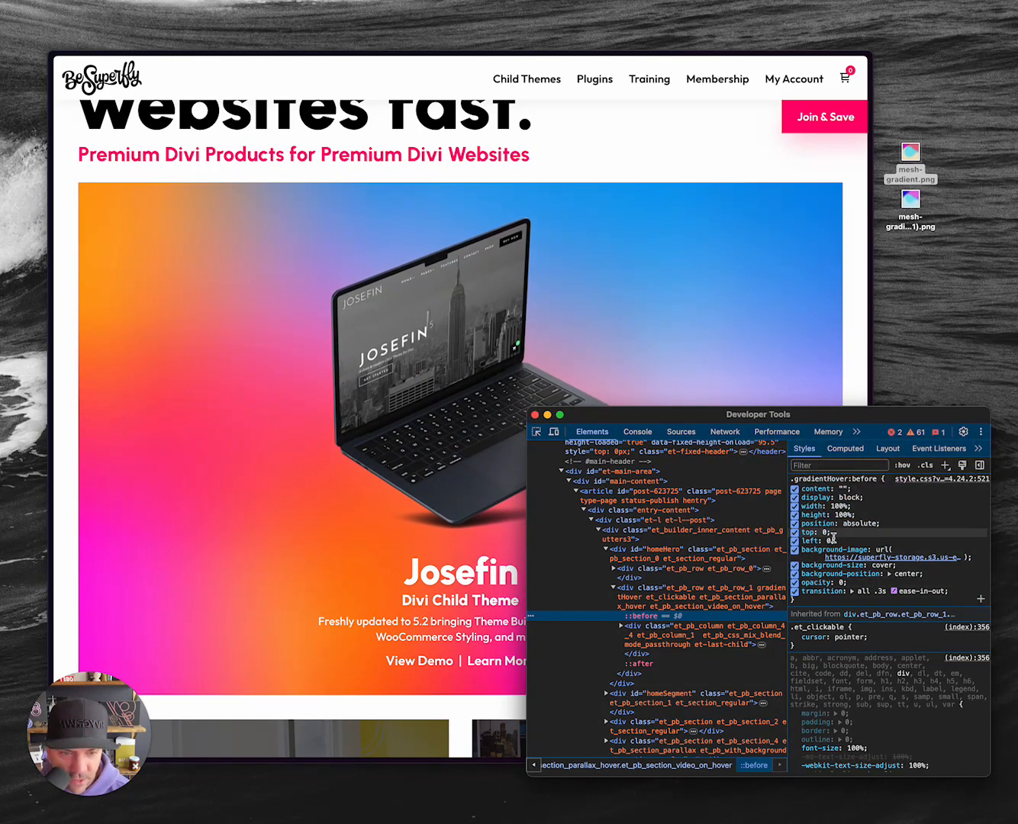
# Toggle the opacity declaration in .gradientHover:before off and on twice to compare the hero gradients, and close the developer tools.
pyautogui.click(841, 582)
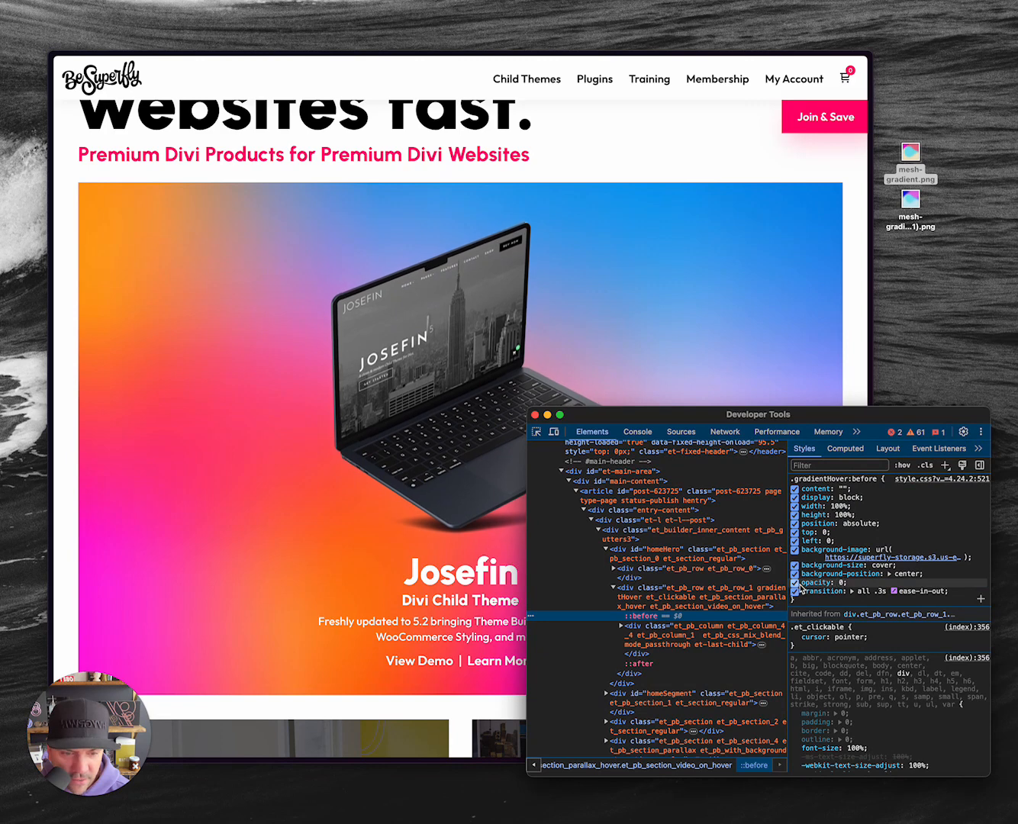
pyautogui.click(795, 583)
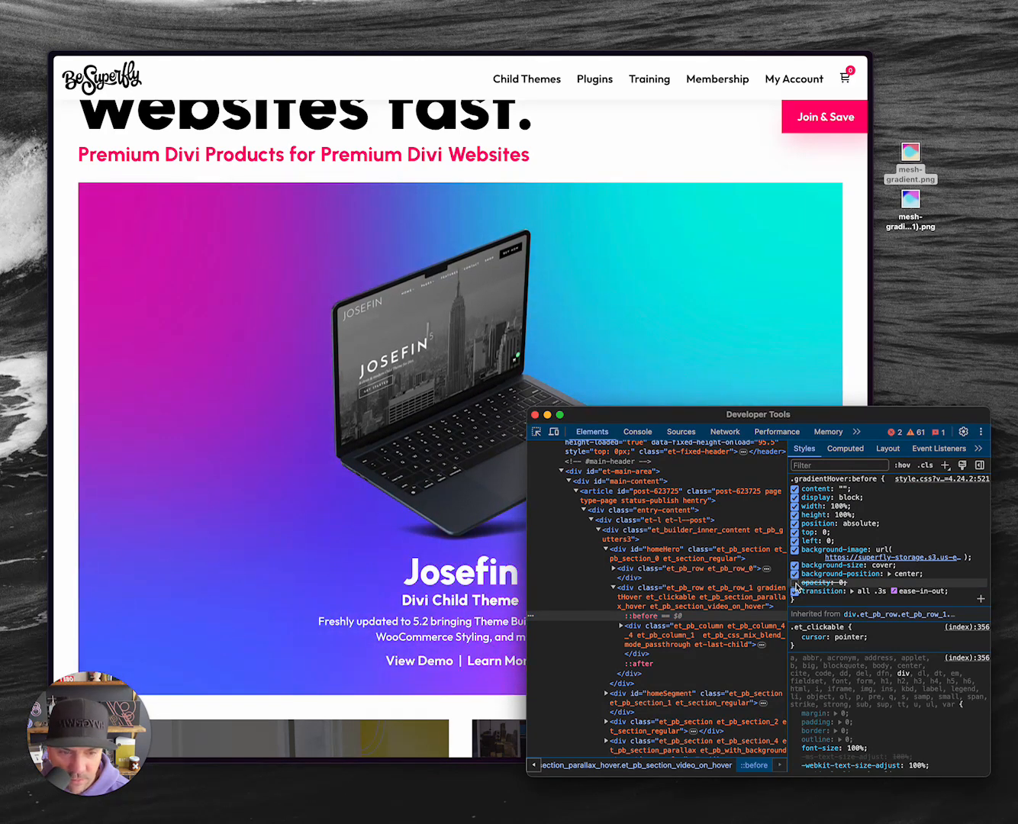
pyautogui.click(795, 583)
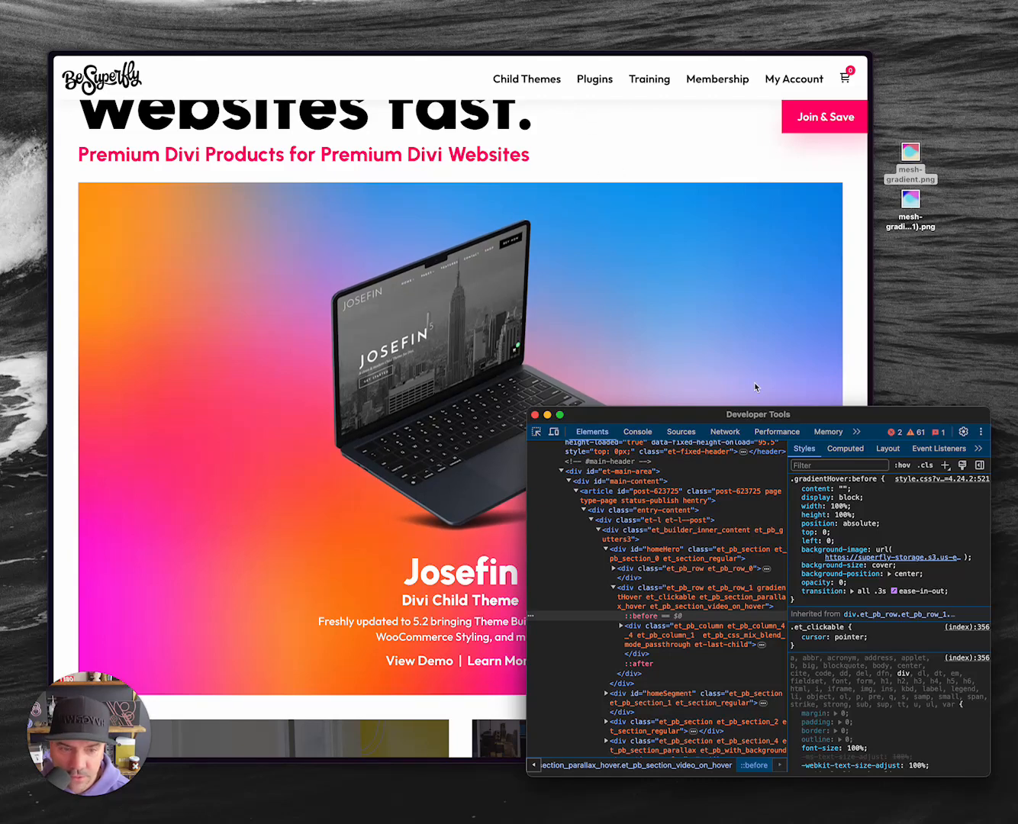
pyautogui.click(795, 583)
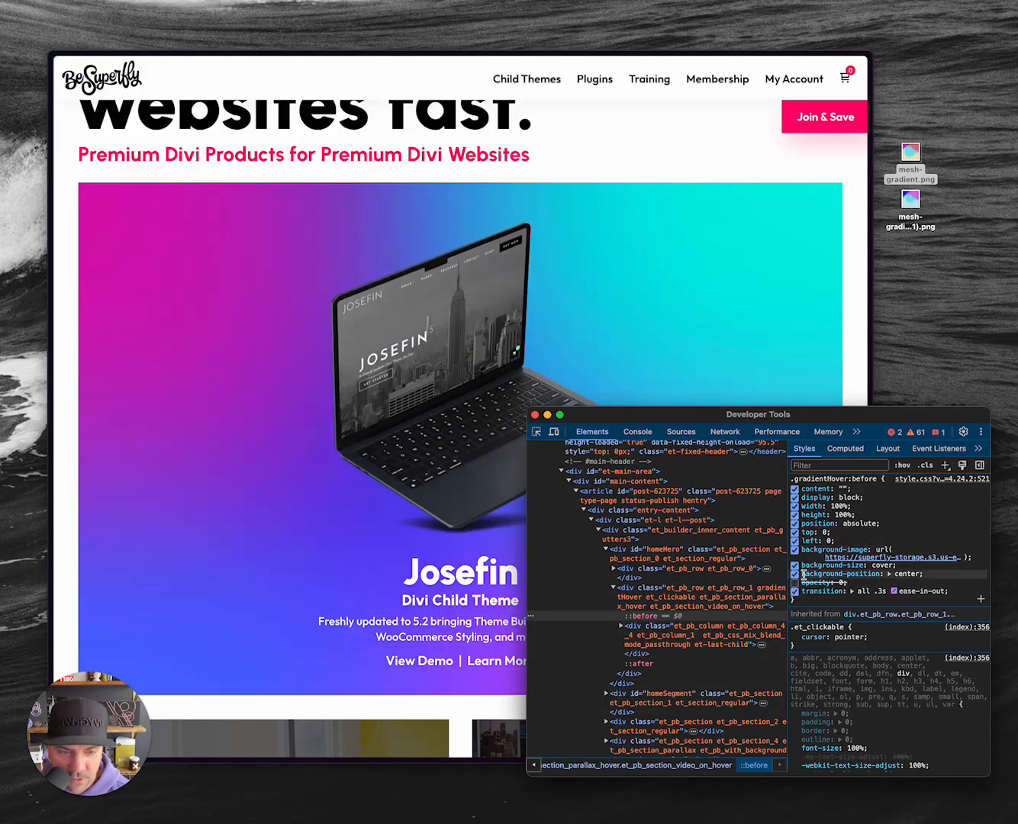
pyautogui.click(795, 583)
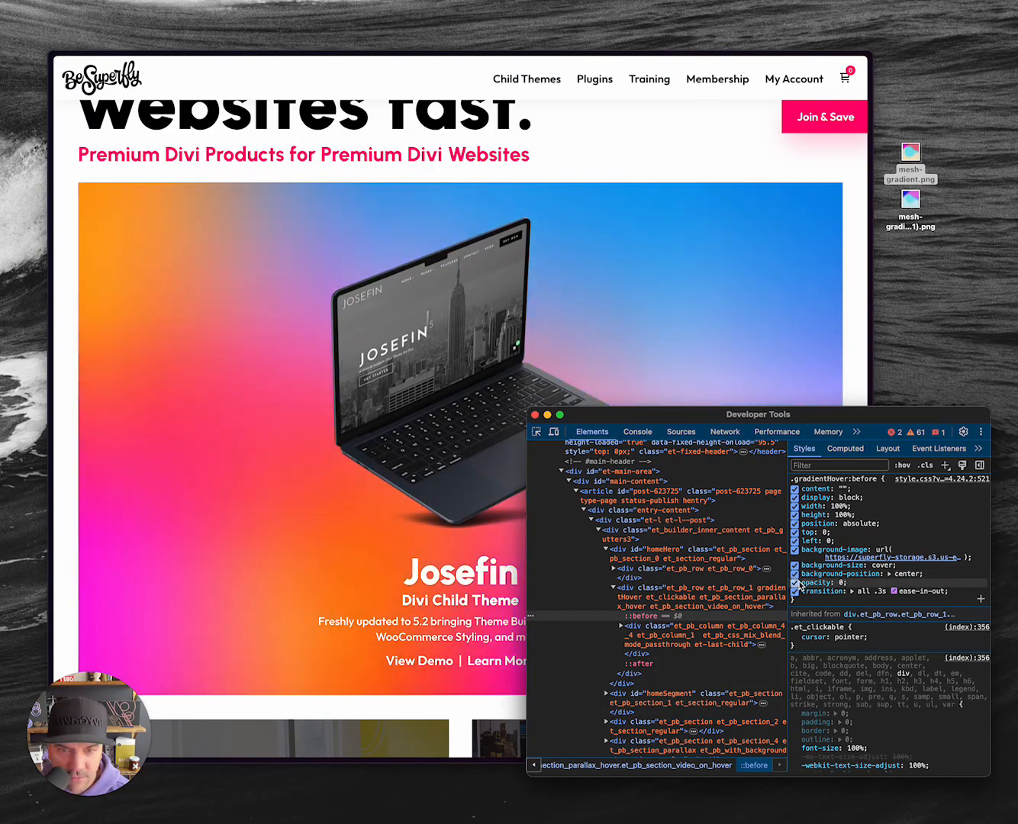
pyautogui.press('super+alt+i')
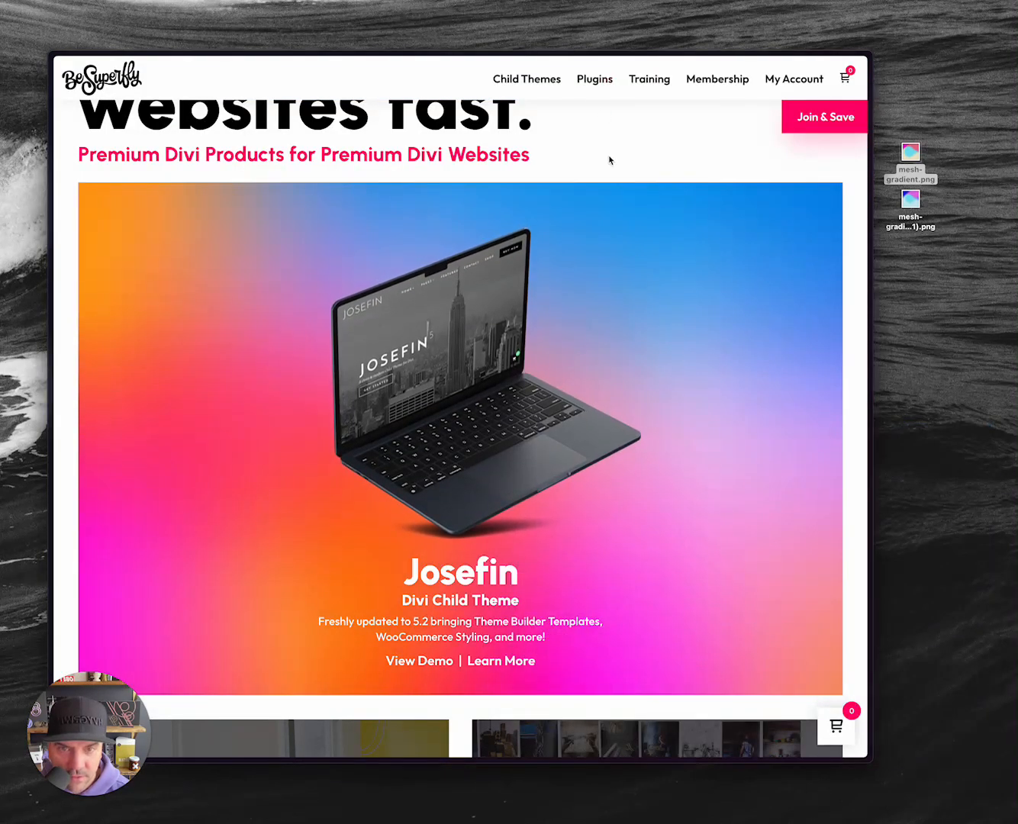
# Inspect the Join & Save gradient banner row above the homepage footer in the developer tools.
pyautogui.scroll(-3, 615, 488)
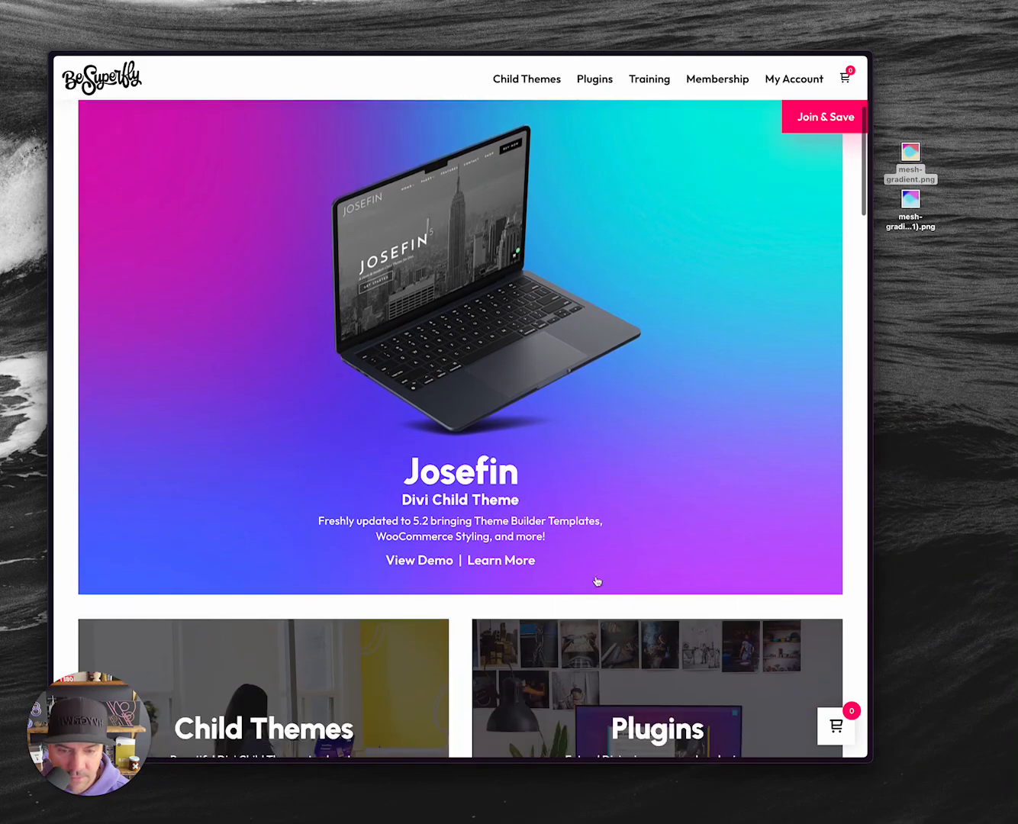
pyautogui.scroll(-15, 600, 429)
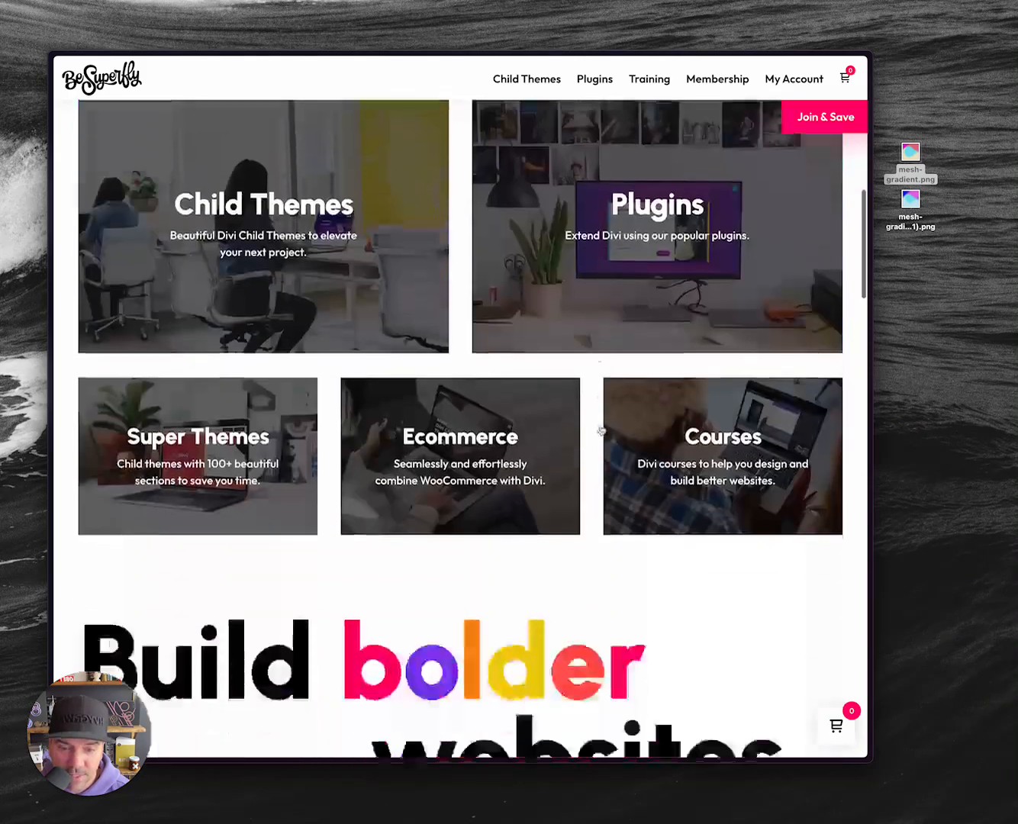
pyautogui.scroll(-20, 599, 427)
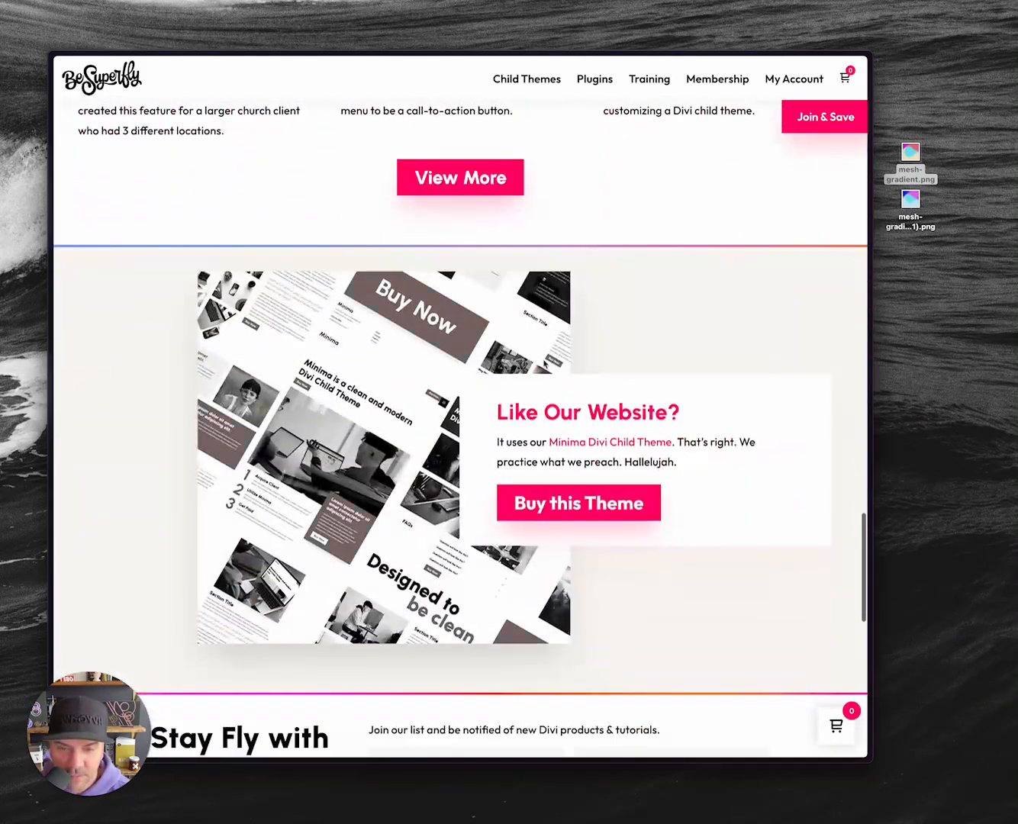
pyautogui.scroll(-5, 542, 364)
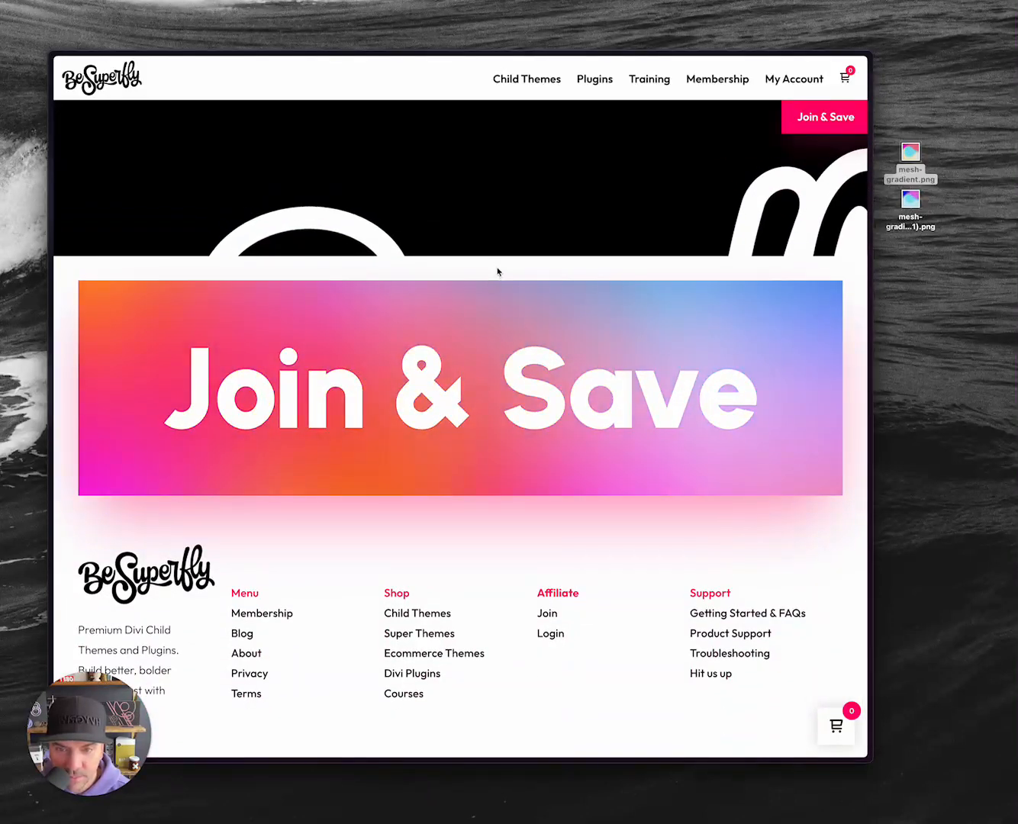
pyautogui.rightClick(478, 296)
pyautogui.click(543, 525)
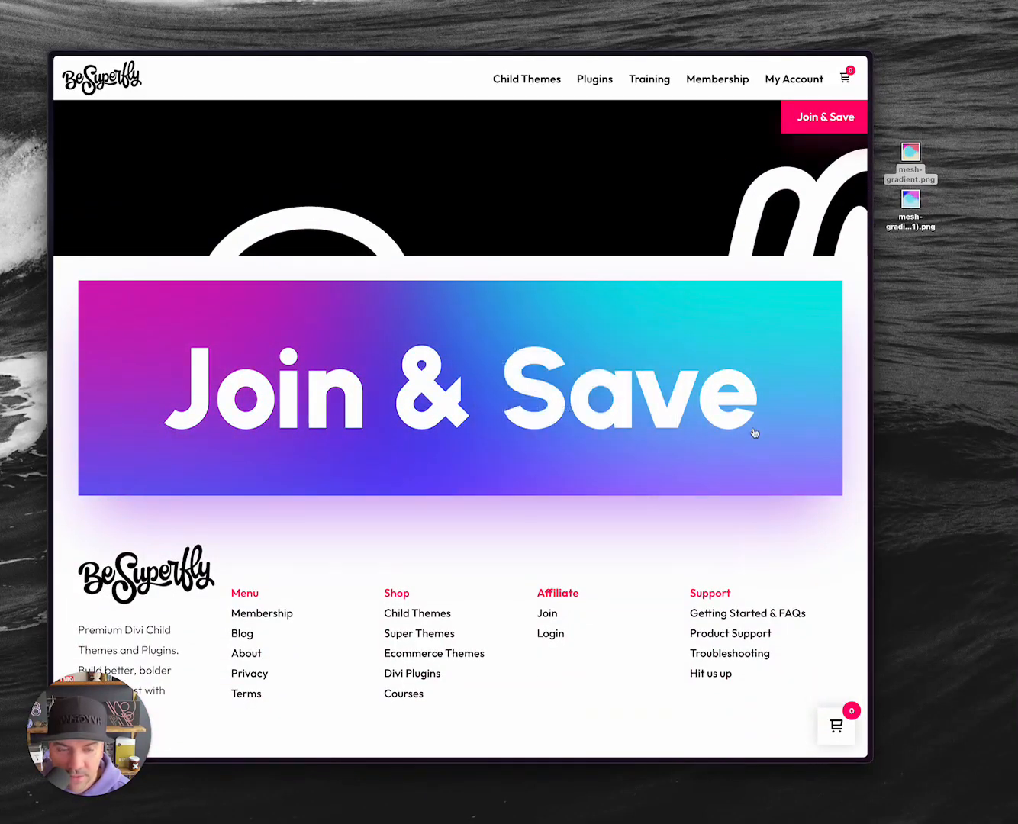
pyautogui.scroll(-2, 681, 669)
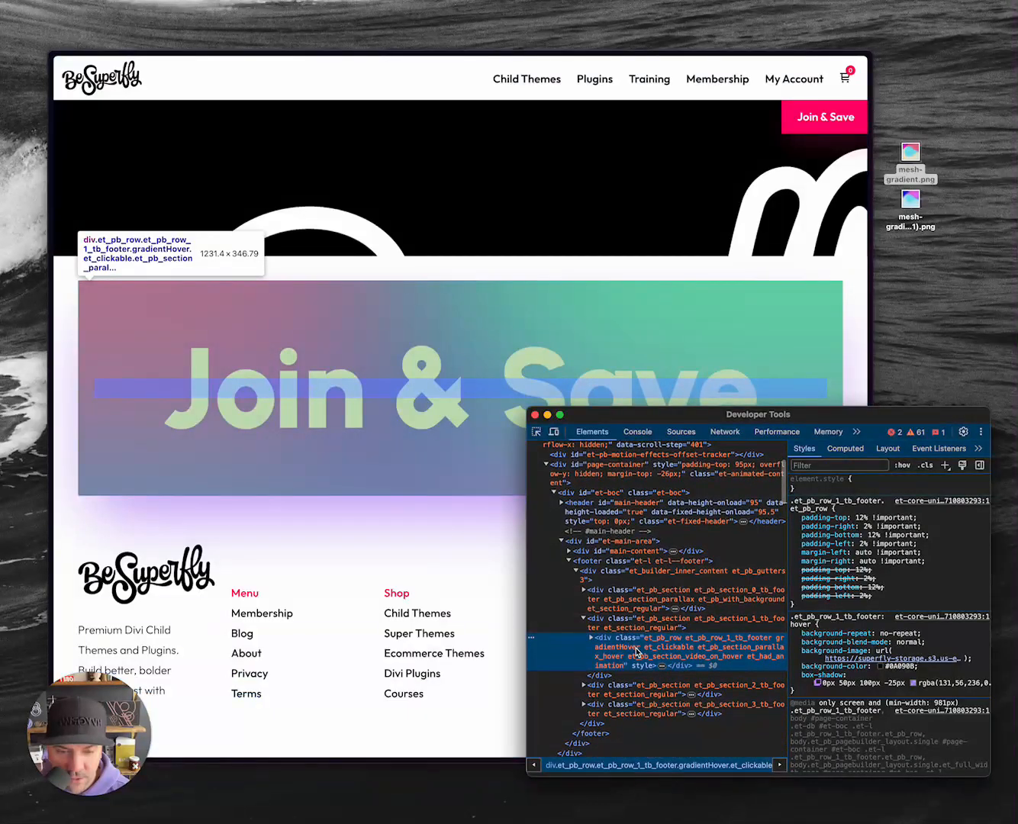
# Check the Join & Save banner without its hover state, close the developer tools, and return to the Josefin hero.
pyautogui.scroll(10, 386, 391)
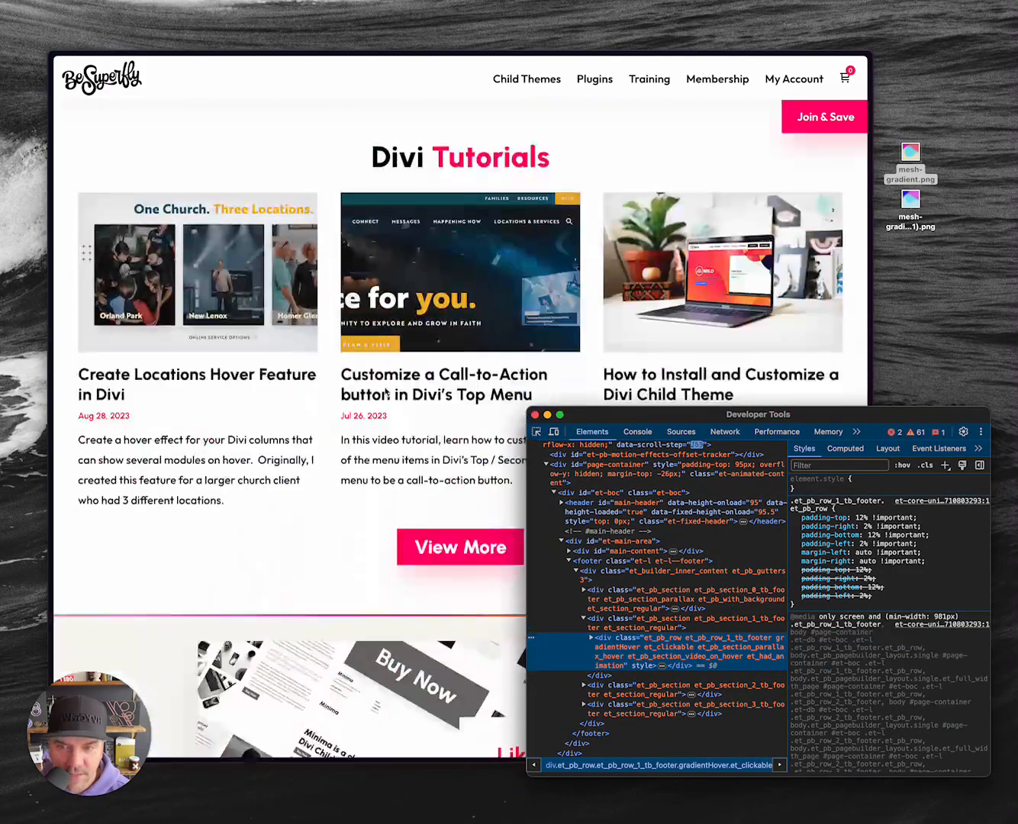
pyautogui.scroll(-8, 385, 391)
pyautogui.scroll(-5, 387, 391)
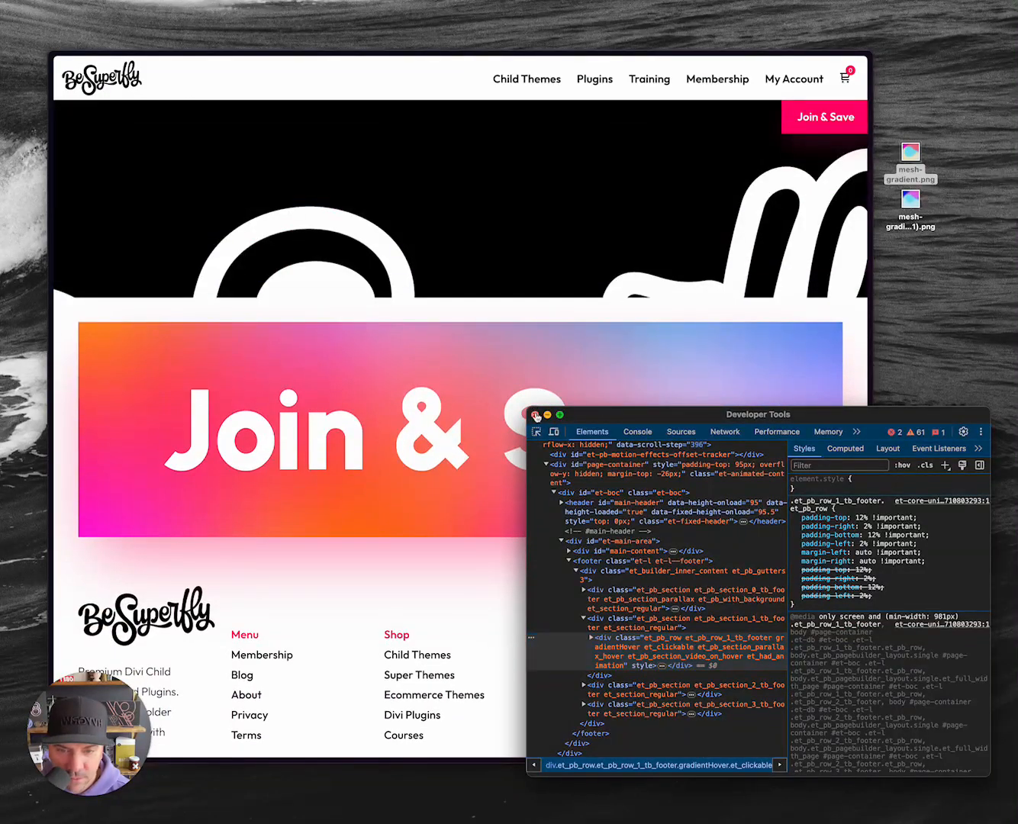
pyautogui.click(536, 415)
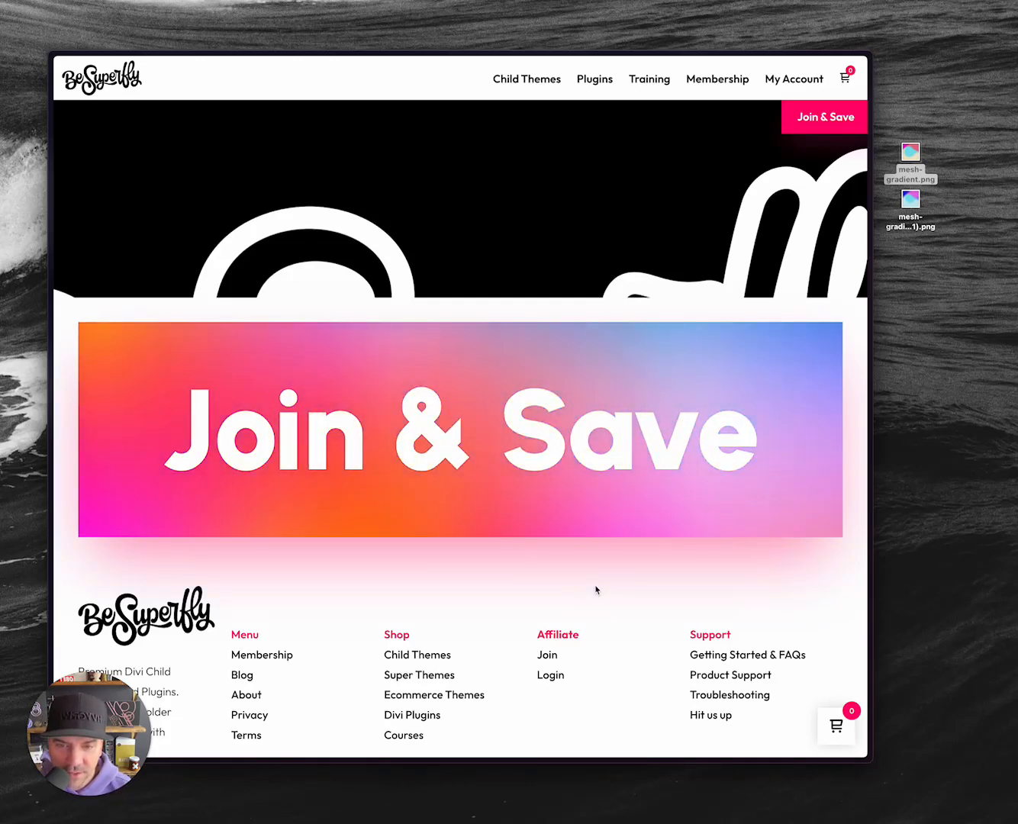
pyautogui.scroll(10, 612, 200)
pyautogui.scroll(10, 612, 200)
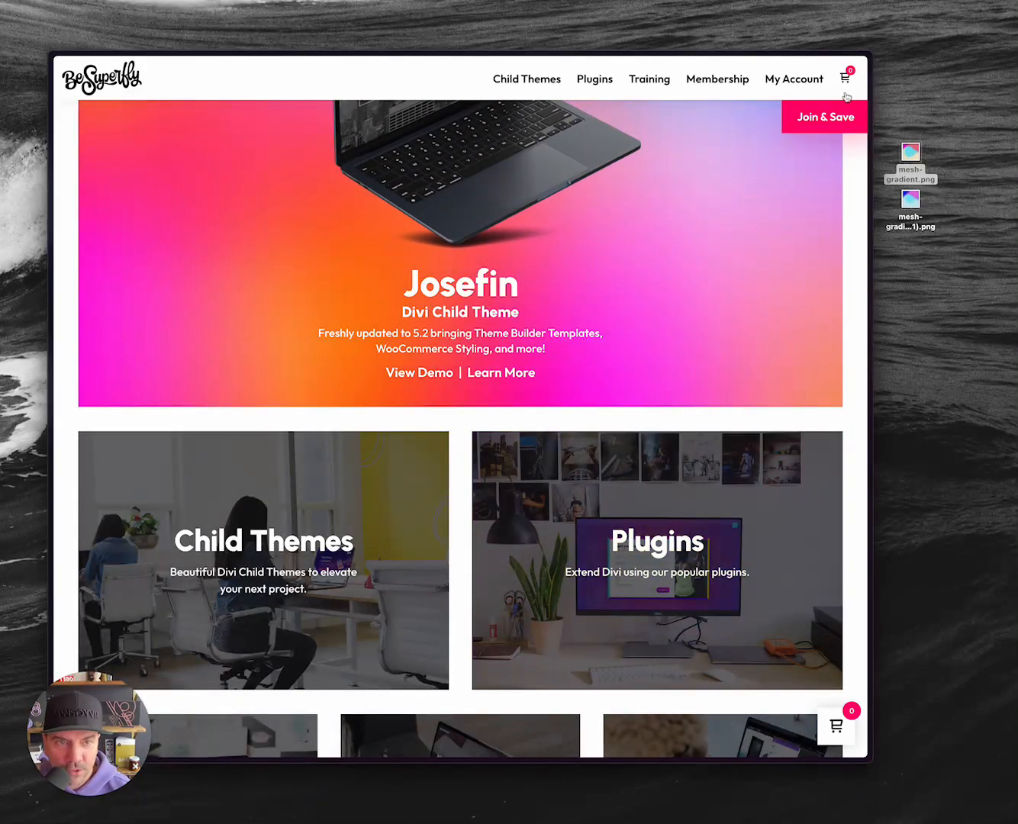
# Preview mesh-gradient.png and mesh-gradient (1).png from the desktop, alternating between them, and close the preview.
pyautogui.click(929, 96)
pyautogui.click(944, 211)
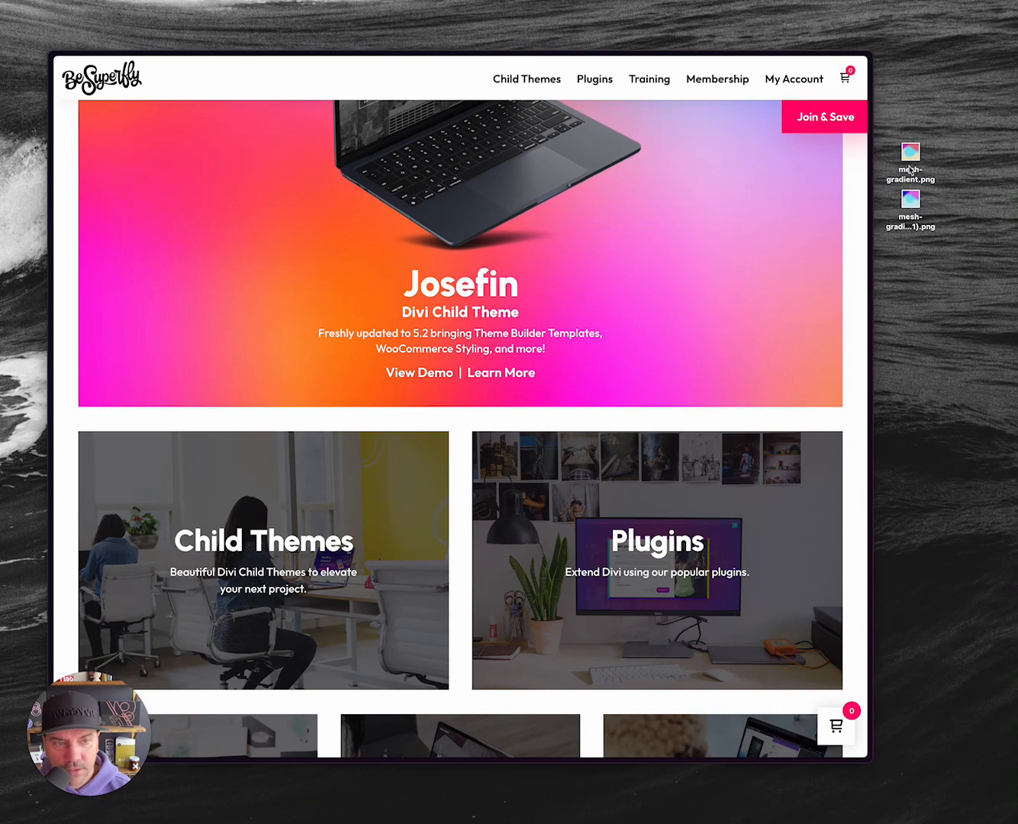
pyautogui.click(907, 151)
pyautogui.press('space')
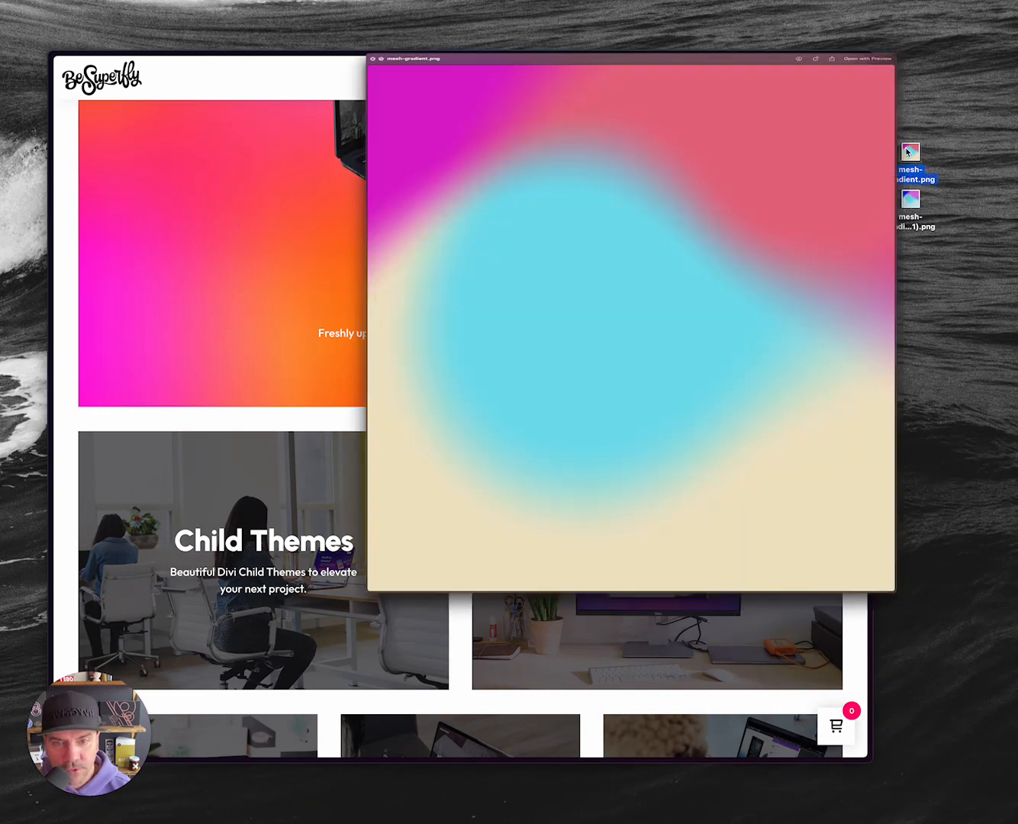
pyautogui.click(910, 199)
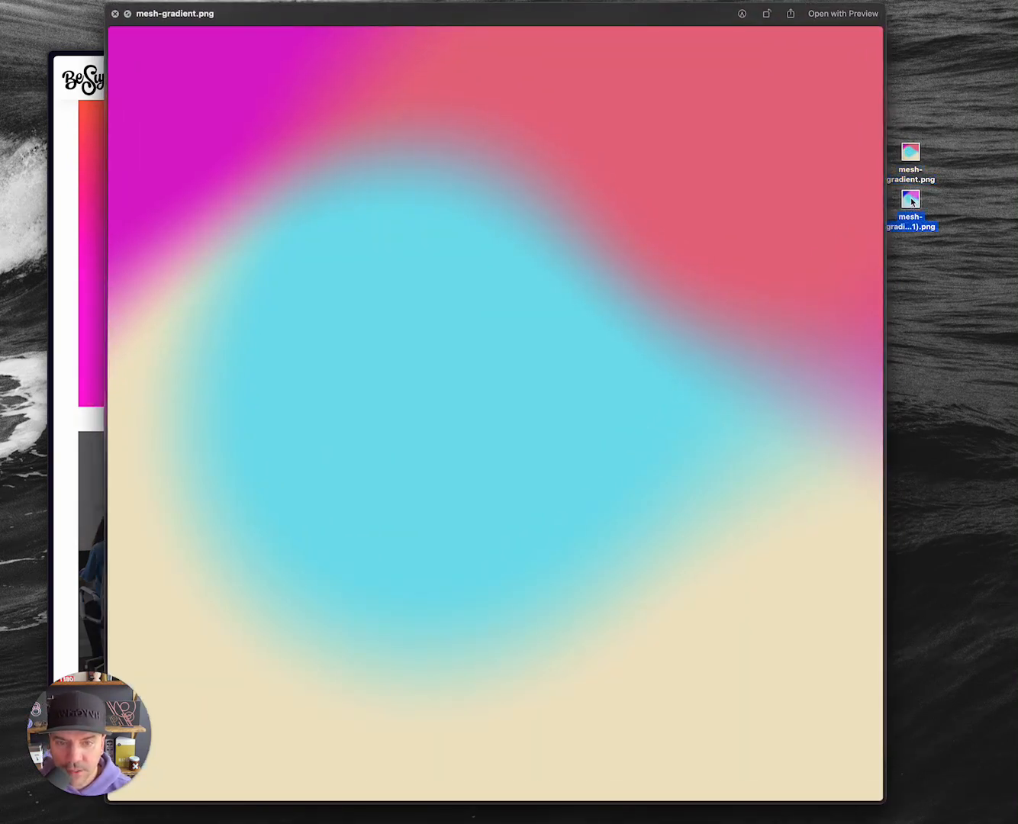
pyautogui.press('Up')
pyautogui.press('Down')
pyautogui.press('Up')
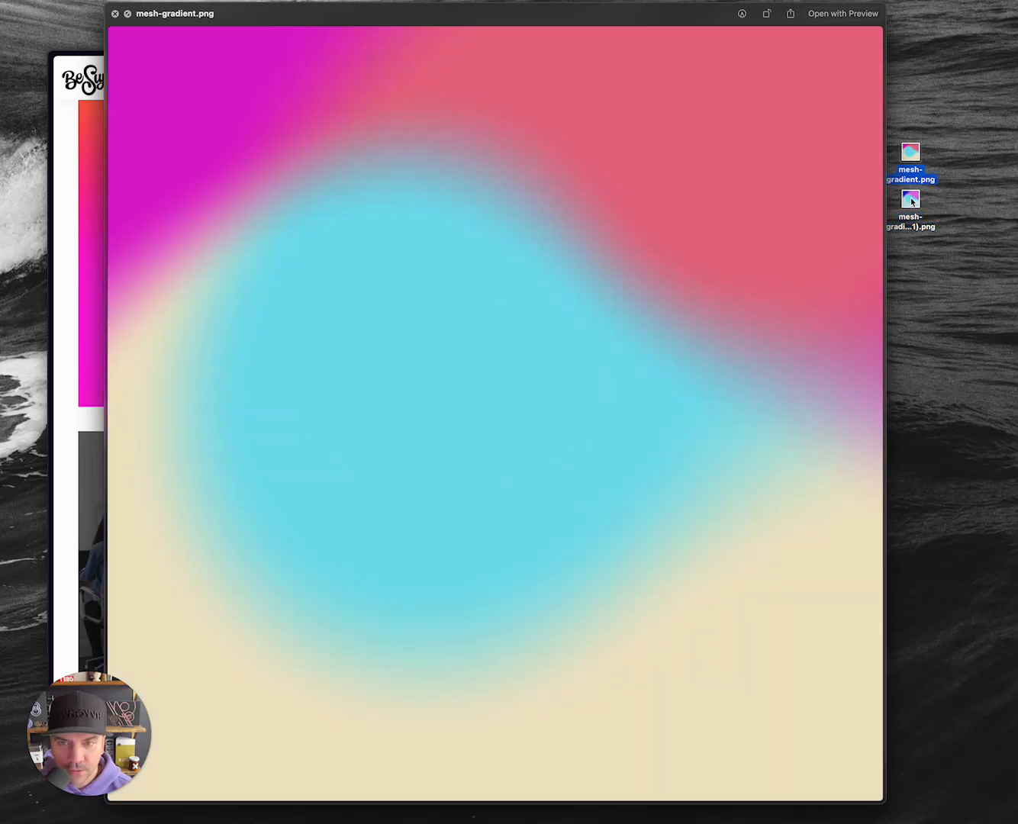
pyautogui.press('space')
pyautogui.click(708, 187)
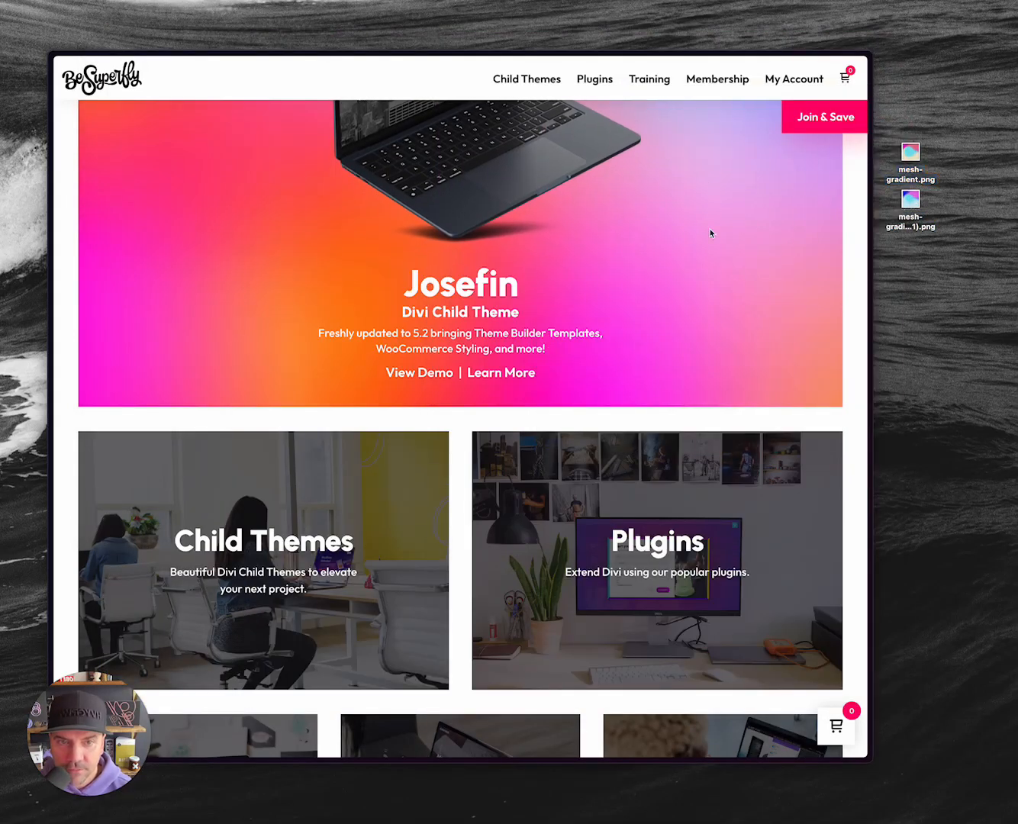
# Switch through the MESH editor to the Mesher page and randomize its gradient.
pyautogui.hotkey('ctrl', 'Tab')
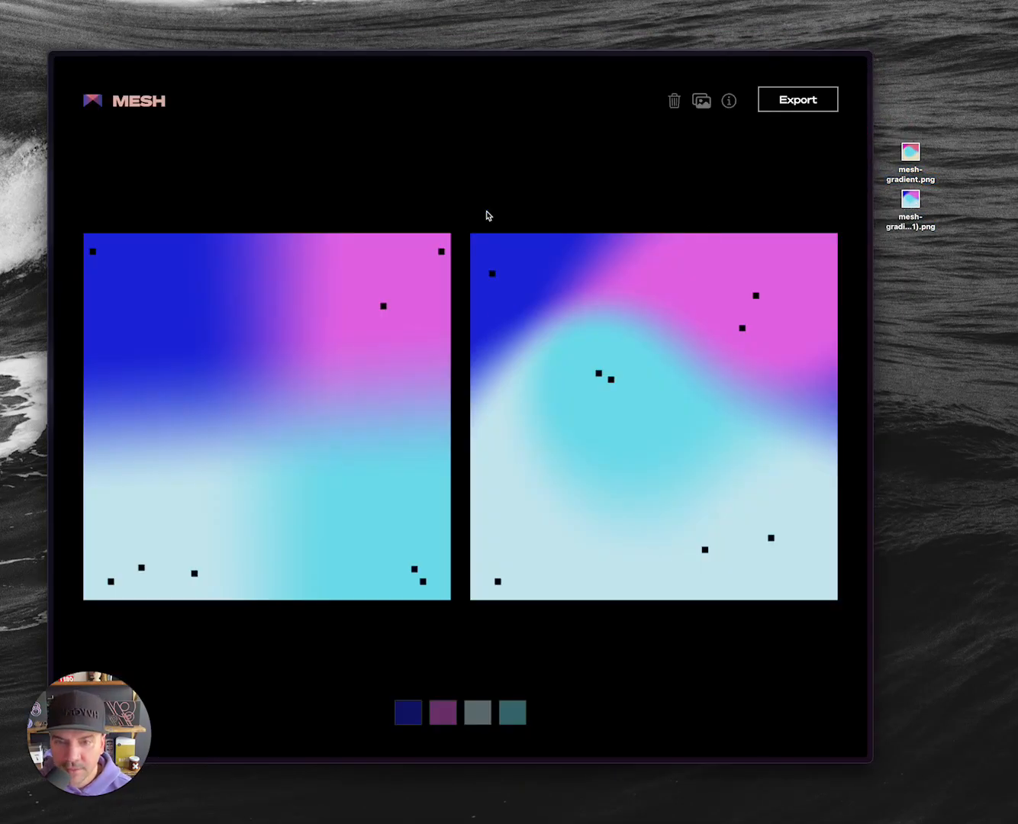
pyautogui.hotkey('ctrl', 'Tab')
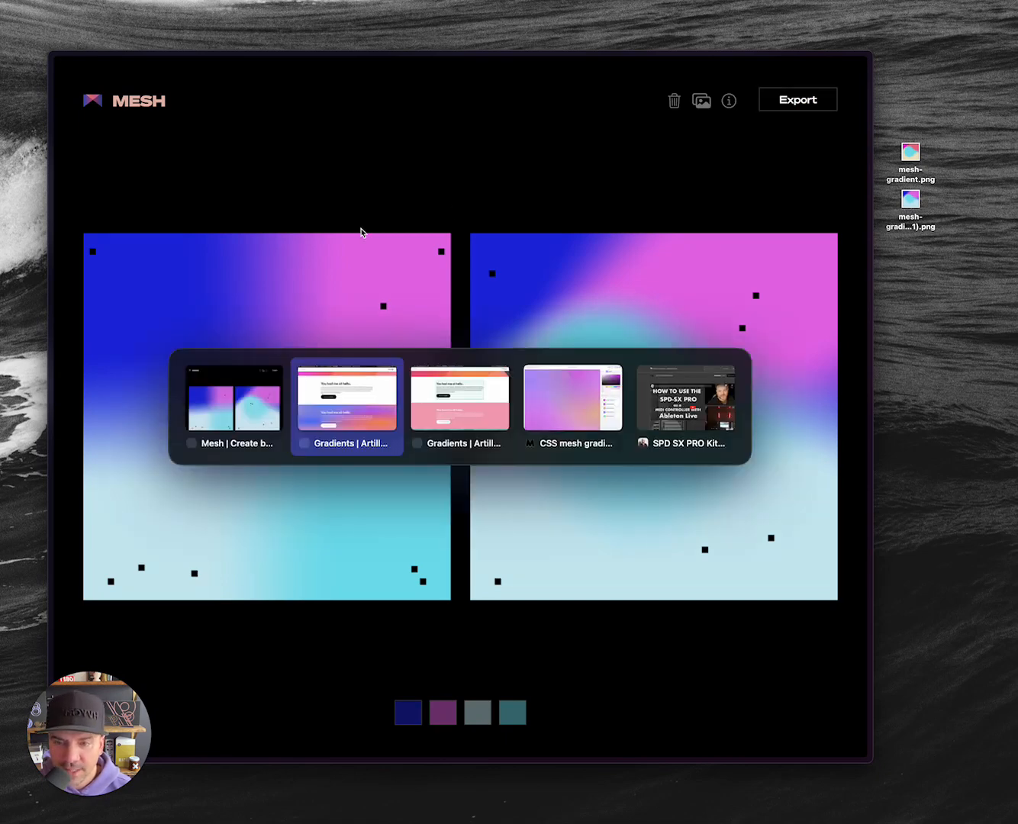
pyautogui.hotkey('ctrl', 'Tab')
pyautogui.hotkey('ctrl', 'Tab')
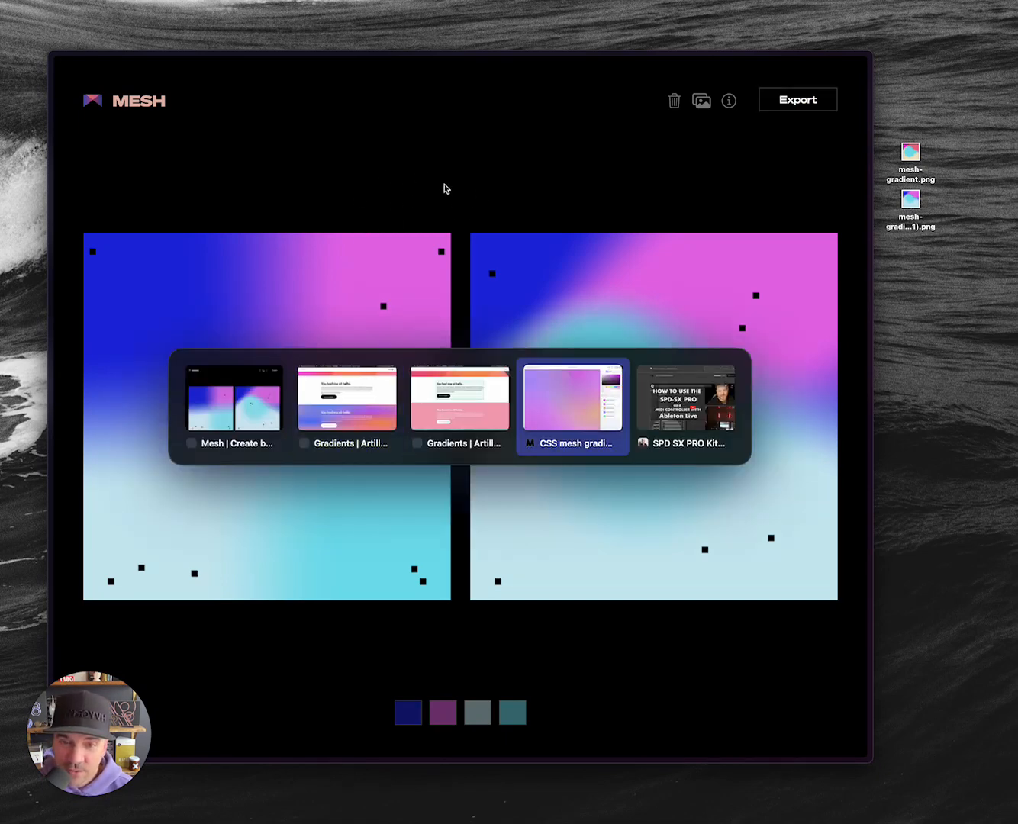
pyautogui.press('space')
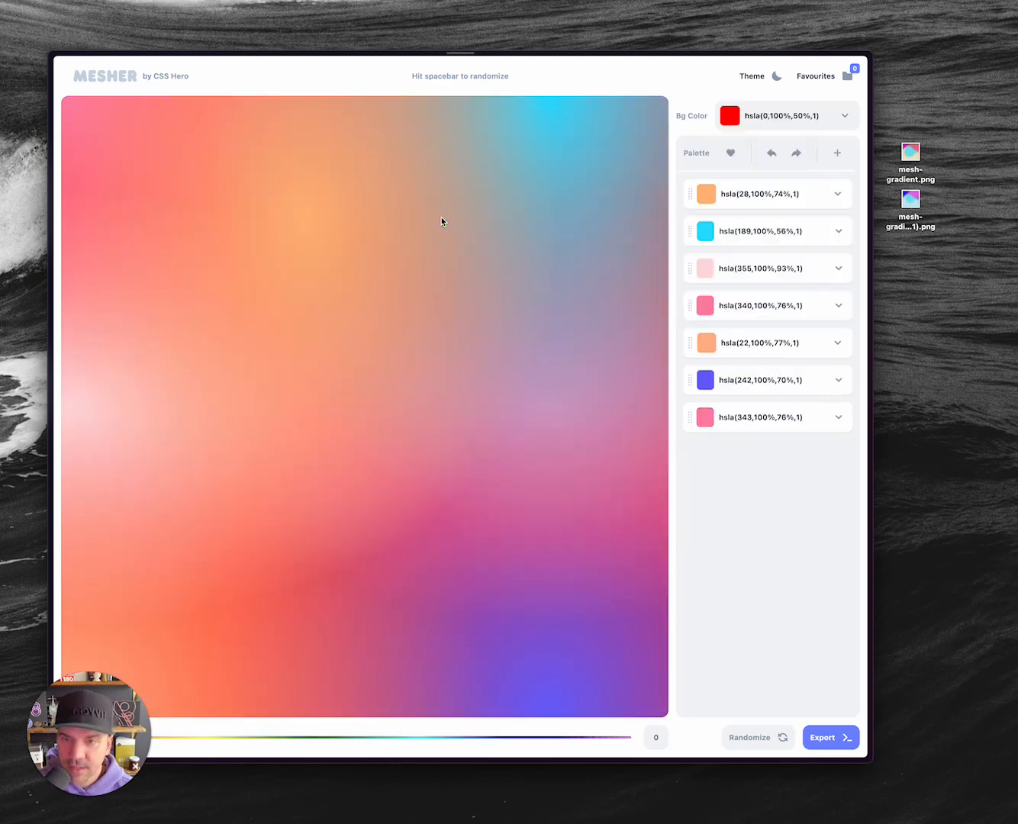
# Return to the live Gradients page and view the animated gradient over the photo section above the footer.
pyautogui.hotkey('ctrl', 'Tab')
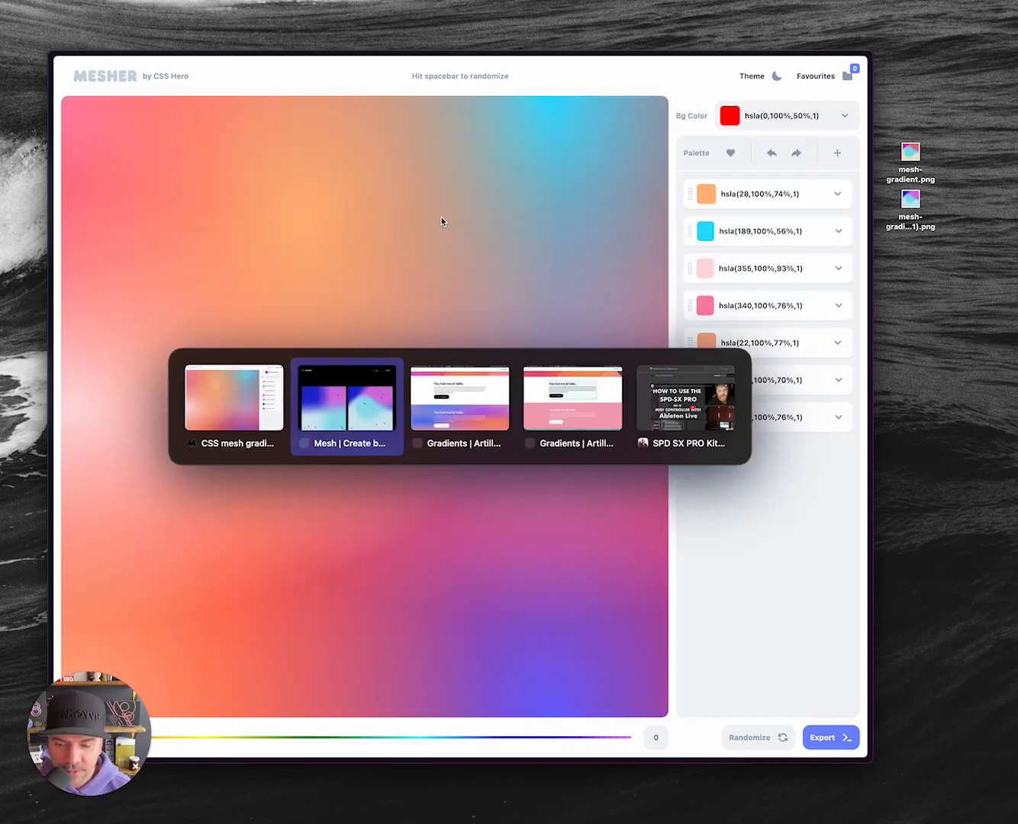
pyautogui.hotkey('ctrl', 'Tab')
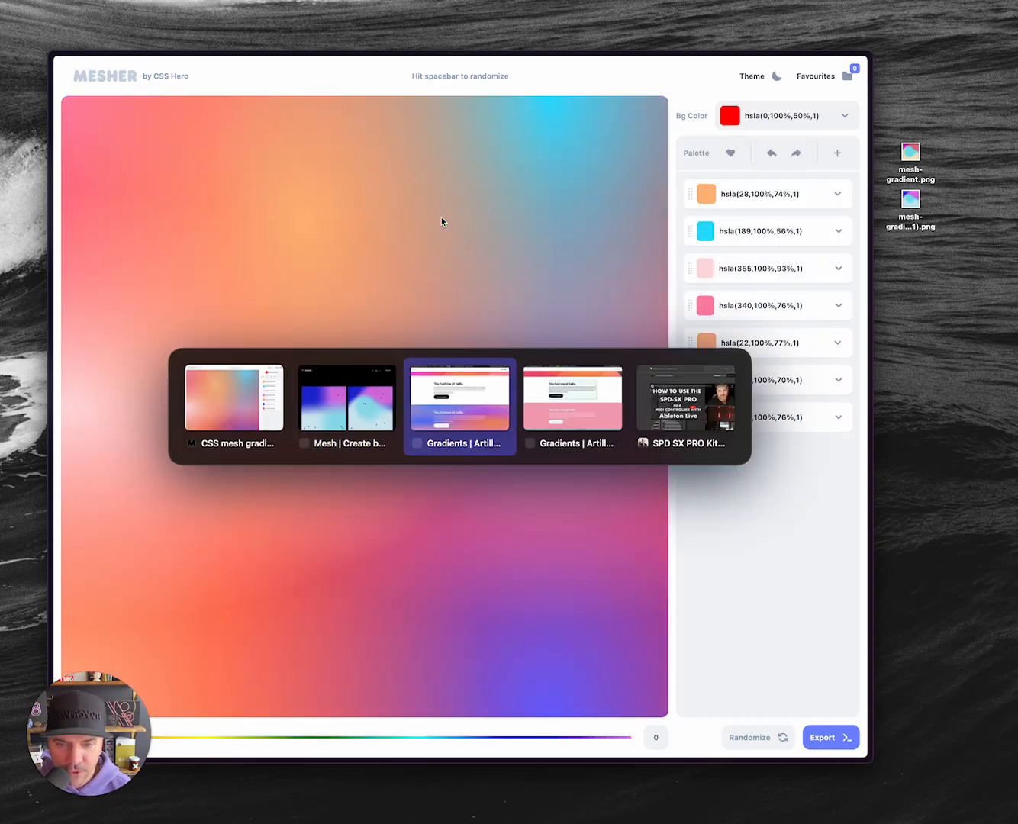
pyautogui.scroll(-5, 477, 355)
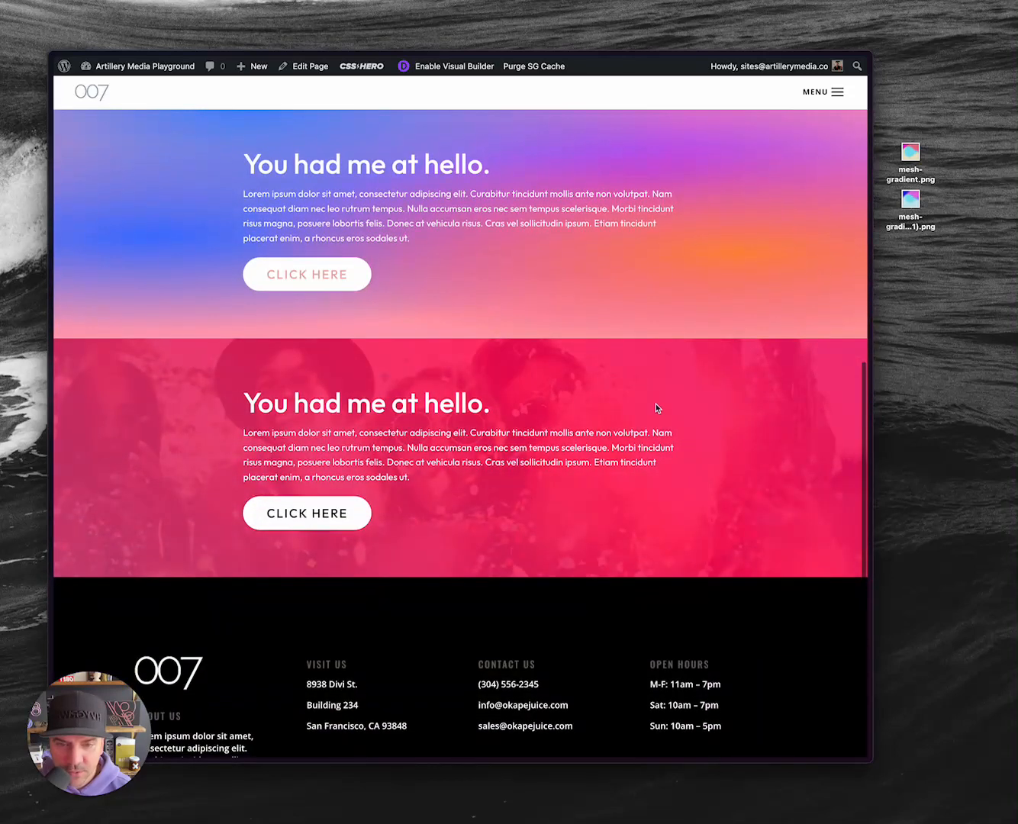
# Switch to the Divi builder page and open the free-form custom CSS of the photo section above the footer.
pyautogui.hotkey('ctrl', 'Tab')
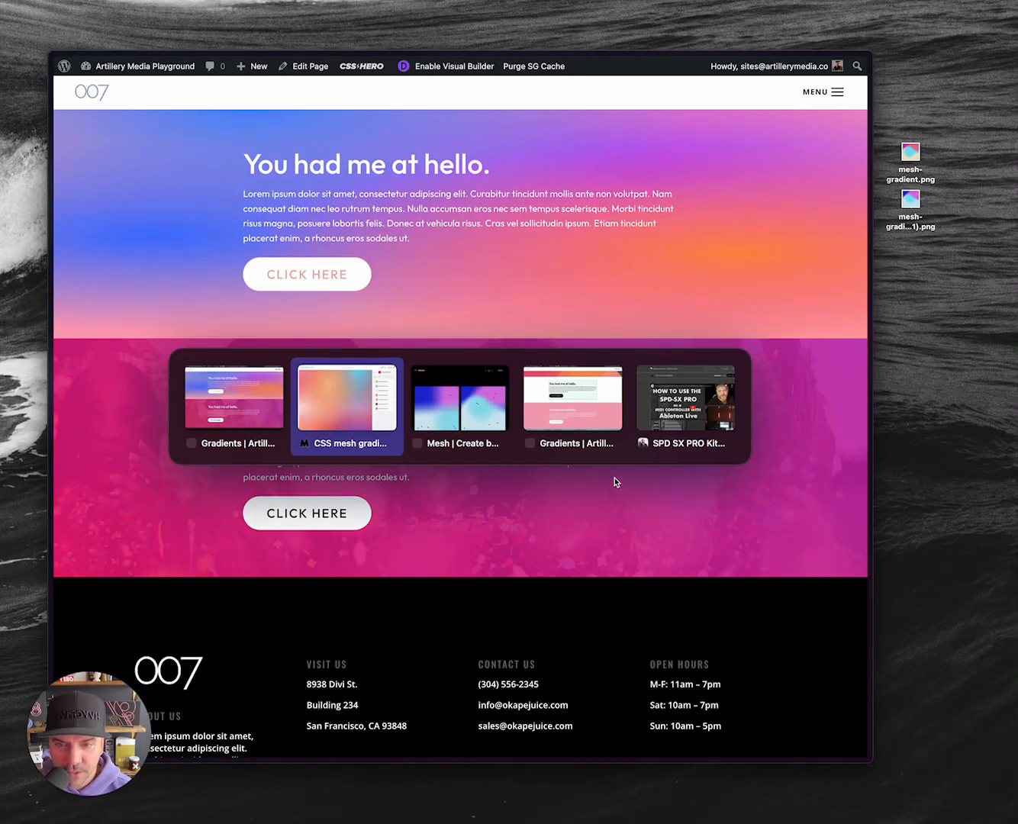
pyautogui.hotkey('ctrl', 'Tab')
pyautogui.hotkey('ctrl', 'Tab')
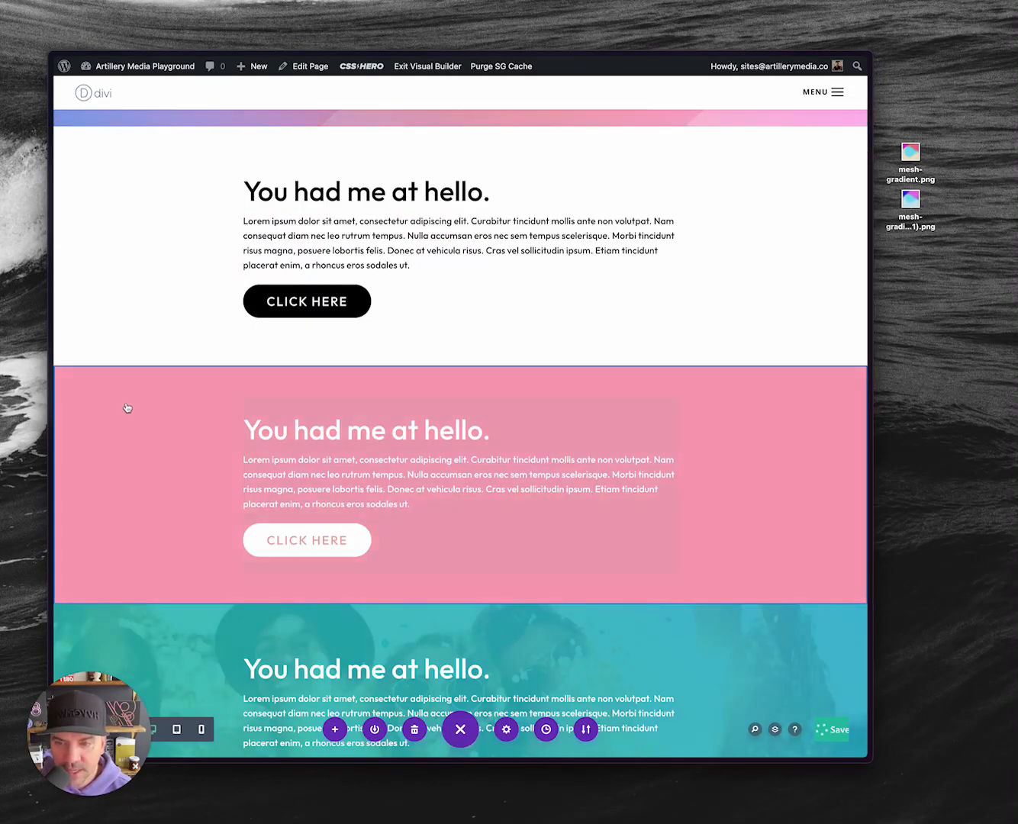
pyautogui.scroll(-1, 168, 486)
pyautogui.scroll(-4, 168, 486)
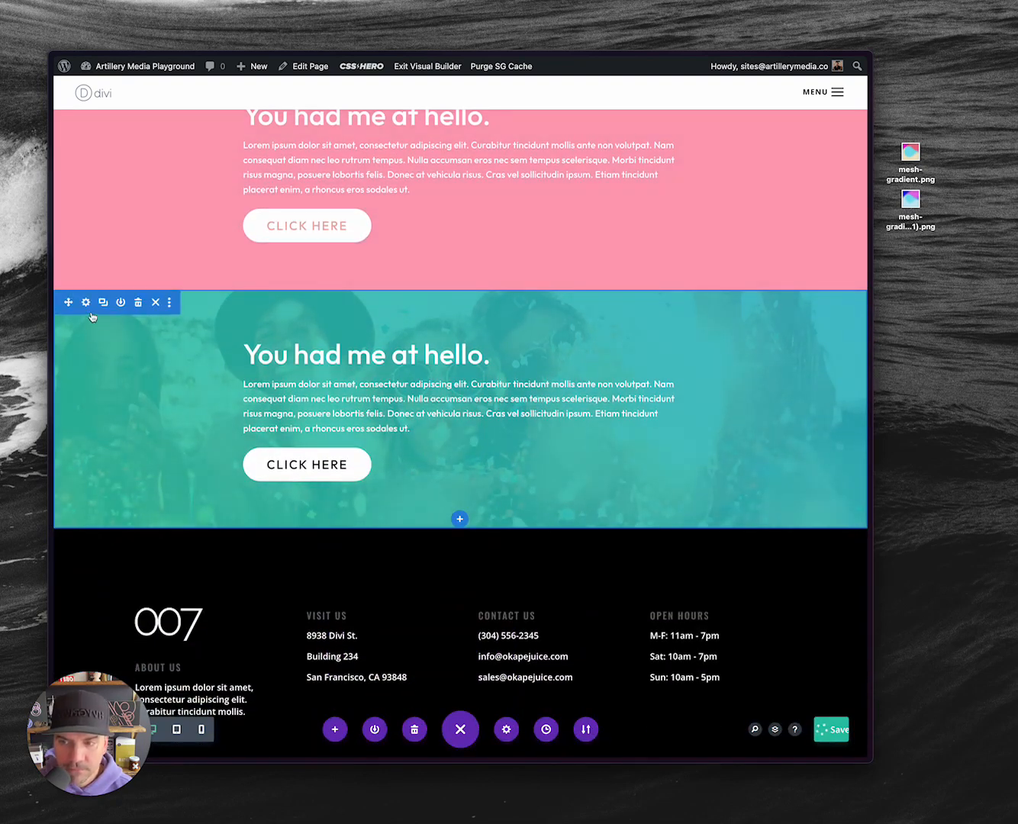
pyautogui.click(84, 303)
pyautogui.click(688, 274)
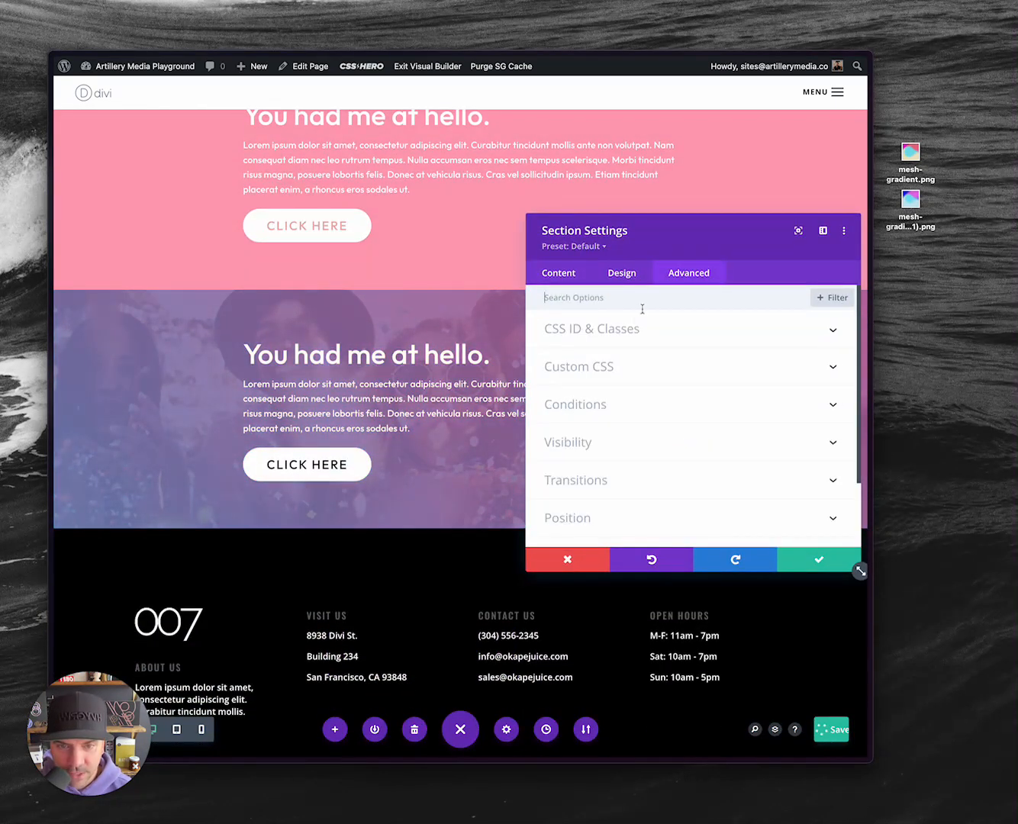
pyautogui.click(603, 367)
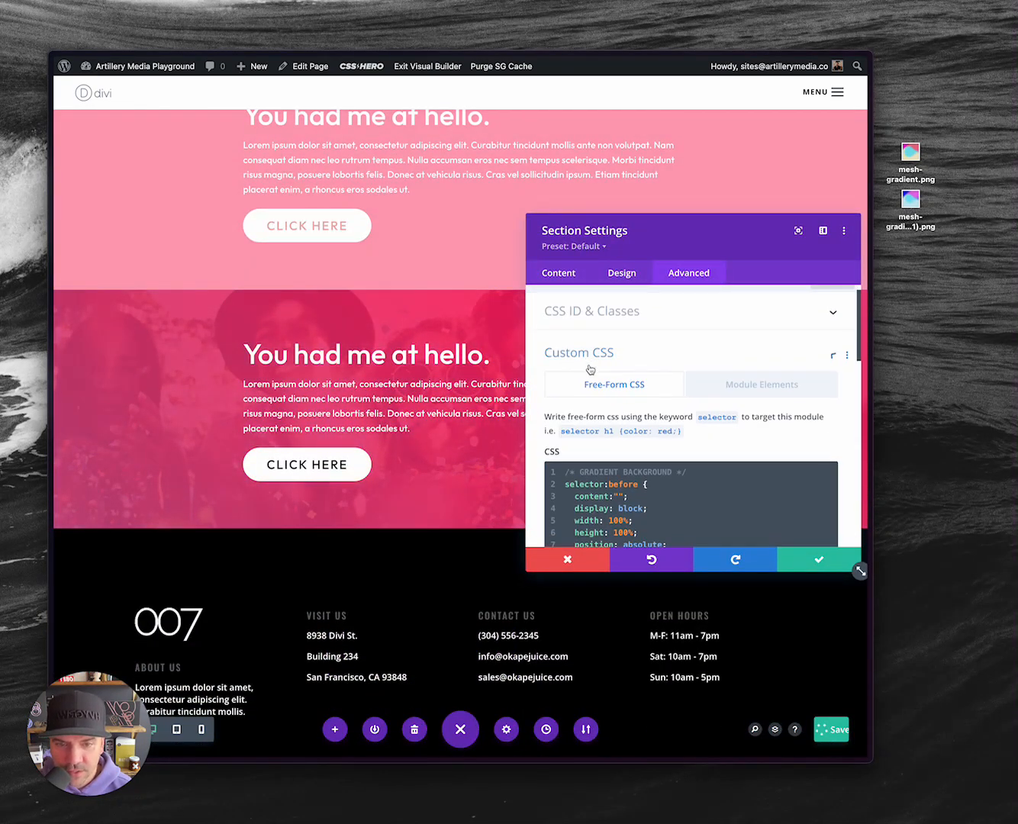
pyautogui.click(702, 471)
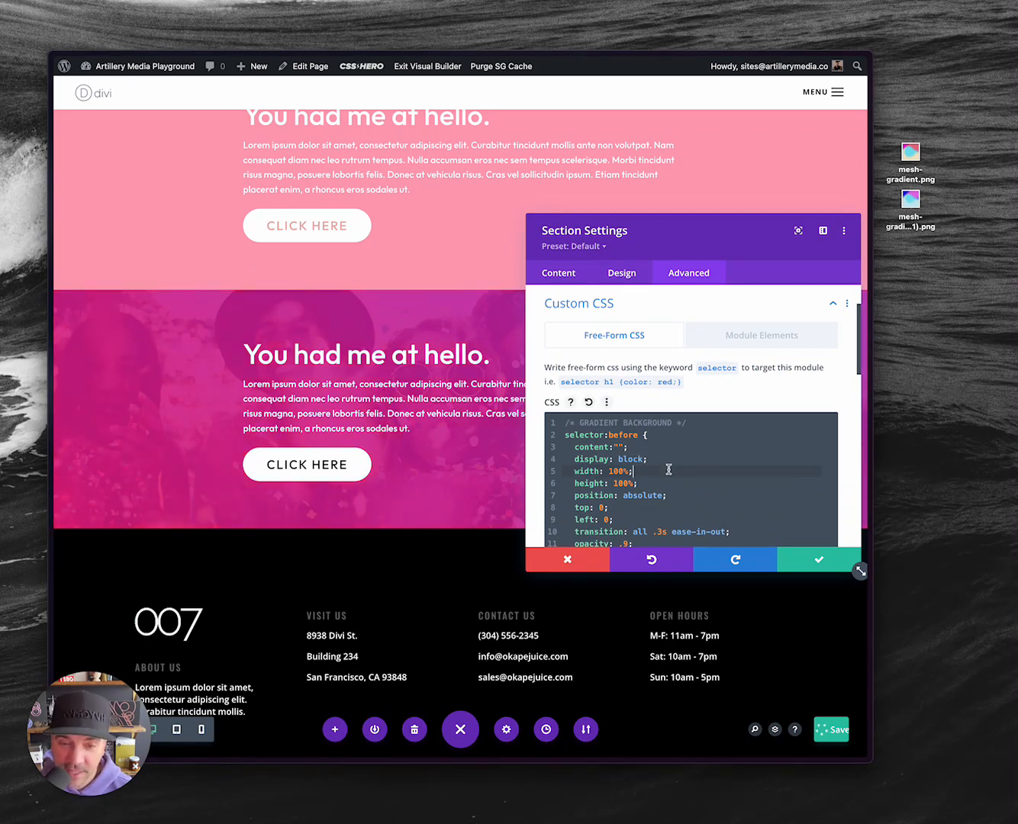
pyautogui.scroll(-3, 670, 470)
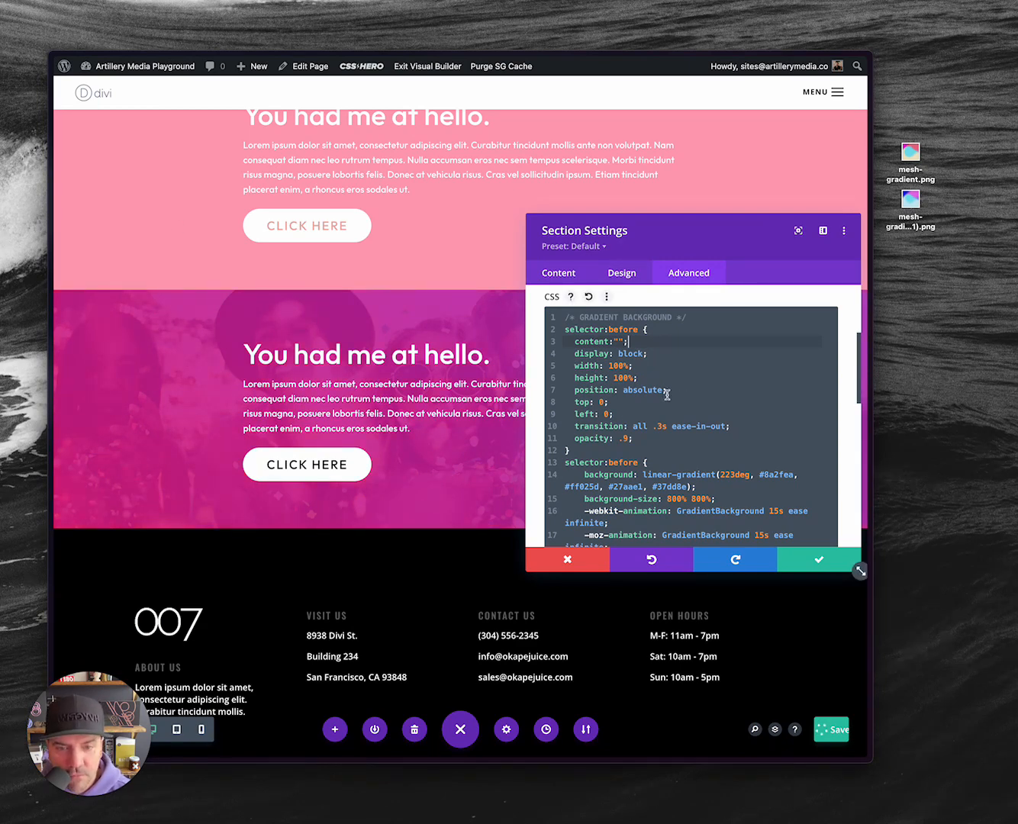
# Test the gradient overlay's opacity at 1 and .5 in the CSS, and return it to .9.
pyautogui.scroll(-1, 667, 439)
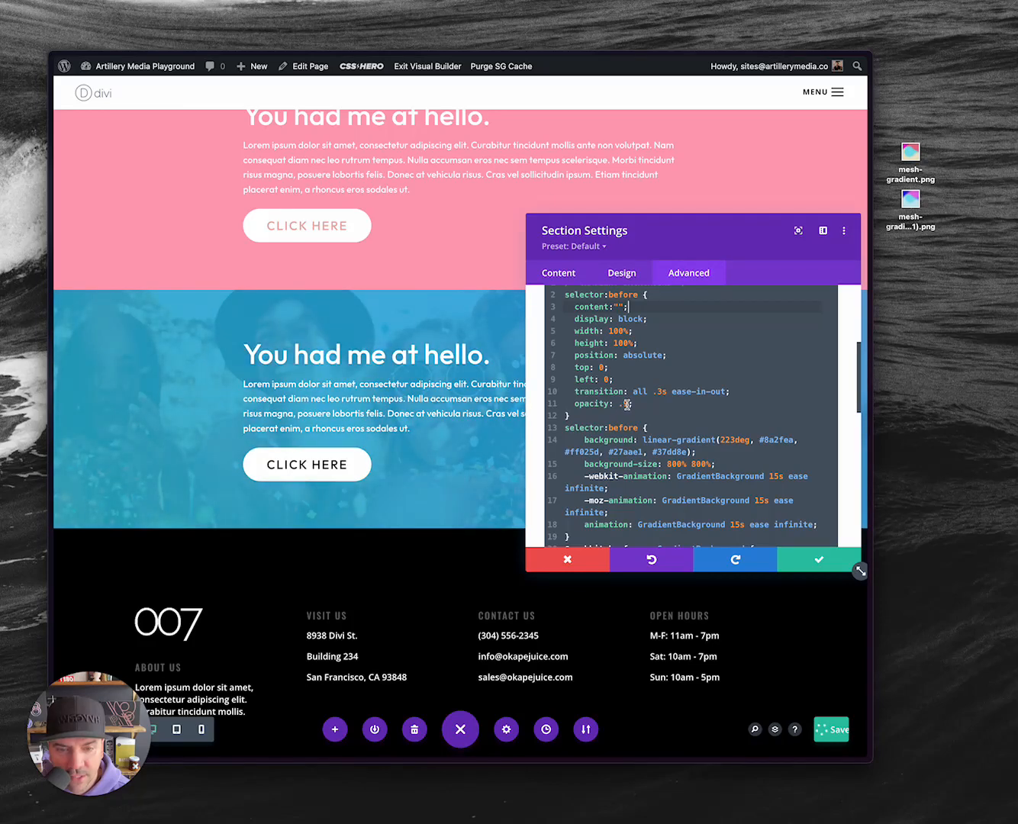
pyautogui.write('1')
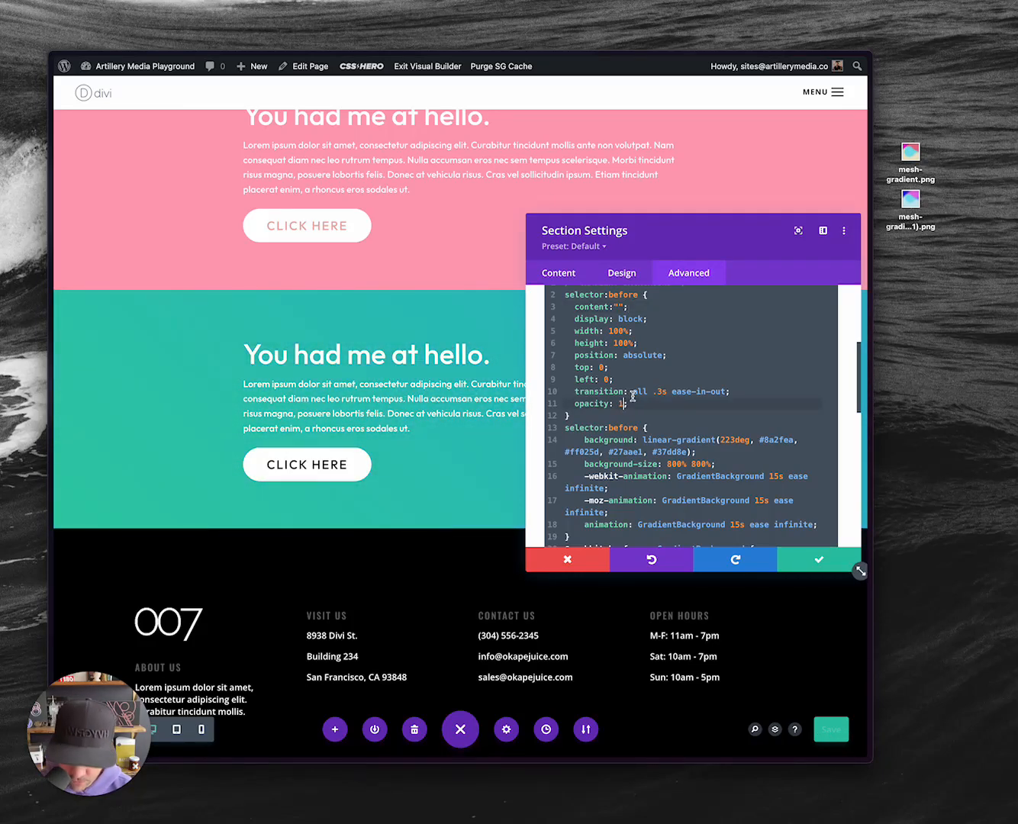
pyautogui.write('.5')
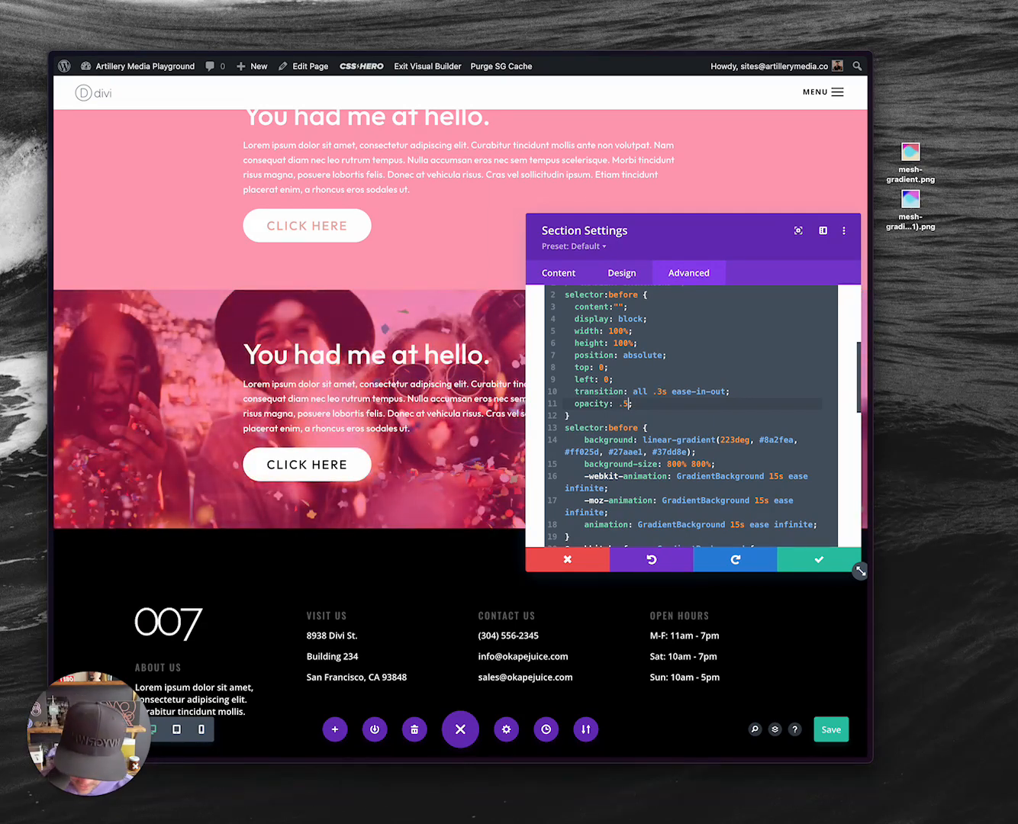
pyautogui.press('BackSpace')
pyautogui.write('9')
pyautogui.write('5')
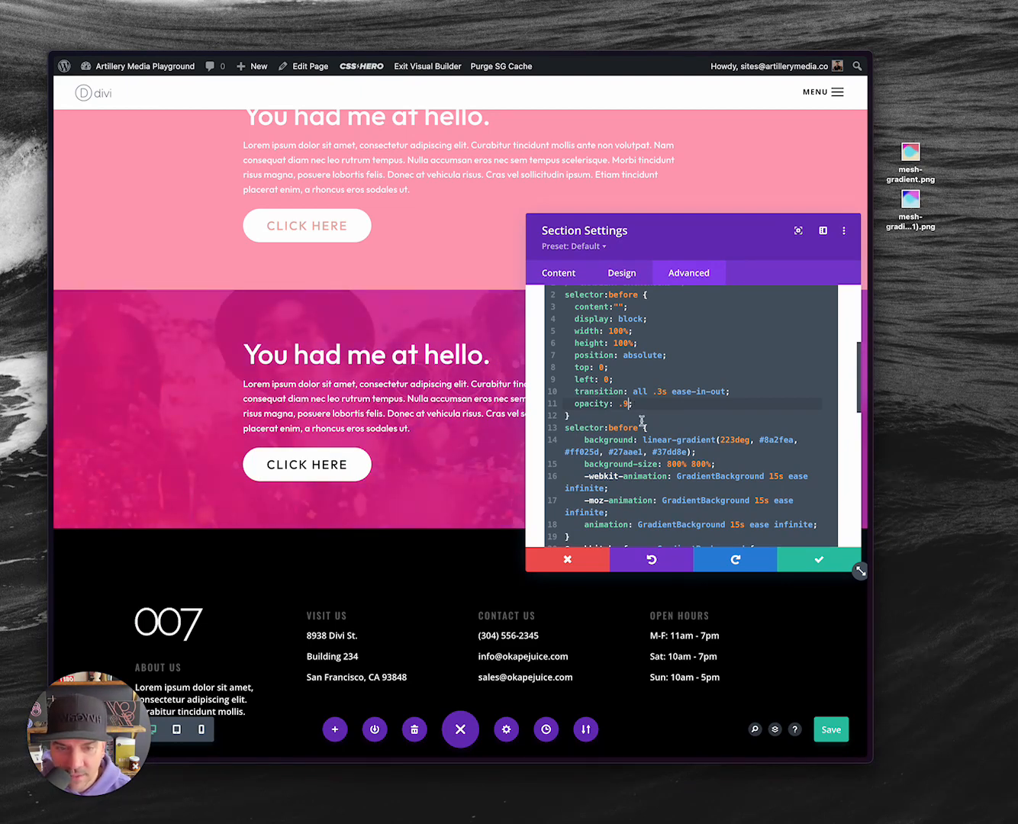
# Copy the background, background-size and animation declarations from the second selector:before rule into the first one, below the opacity line.
pyautogui.scroll(-4, 641, 421)
pyautogui.scroll(10, 605, 348)
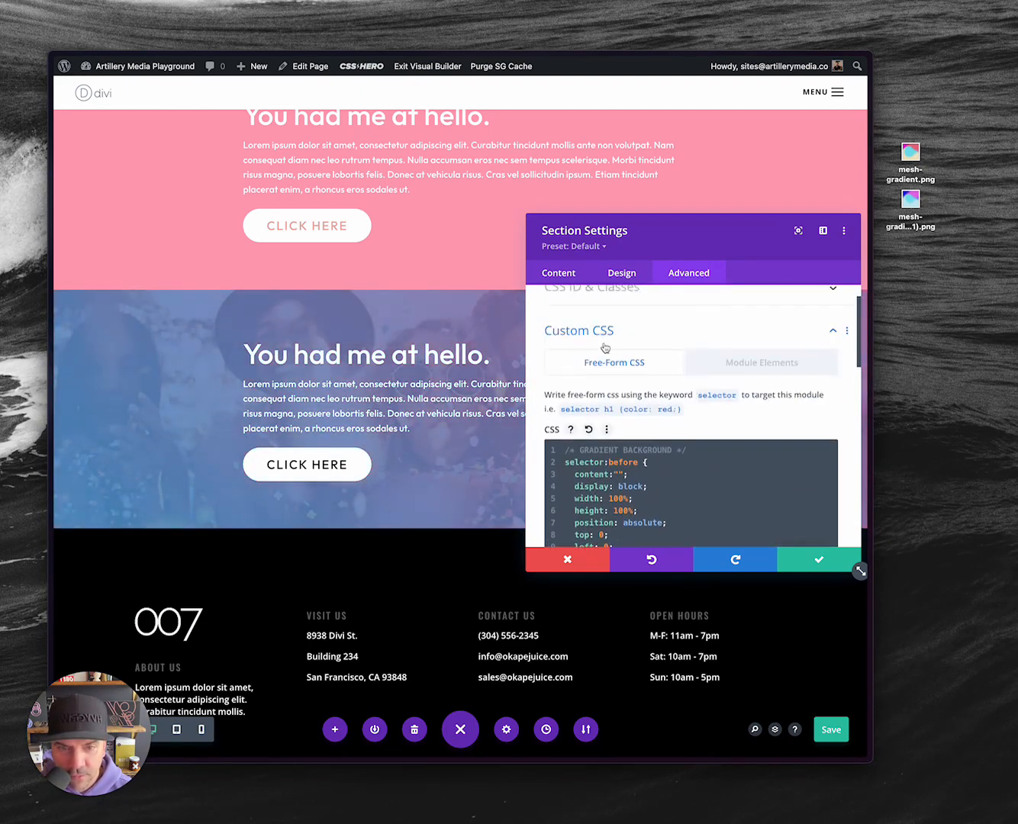
pyautogui.scroll(-4, 606, 348)
pyautogui.scroll(-1, 608, 449)
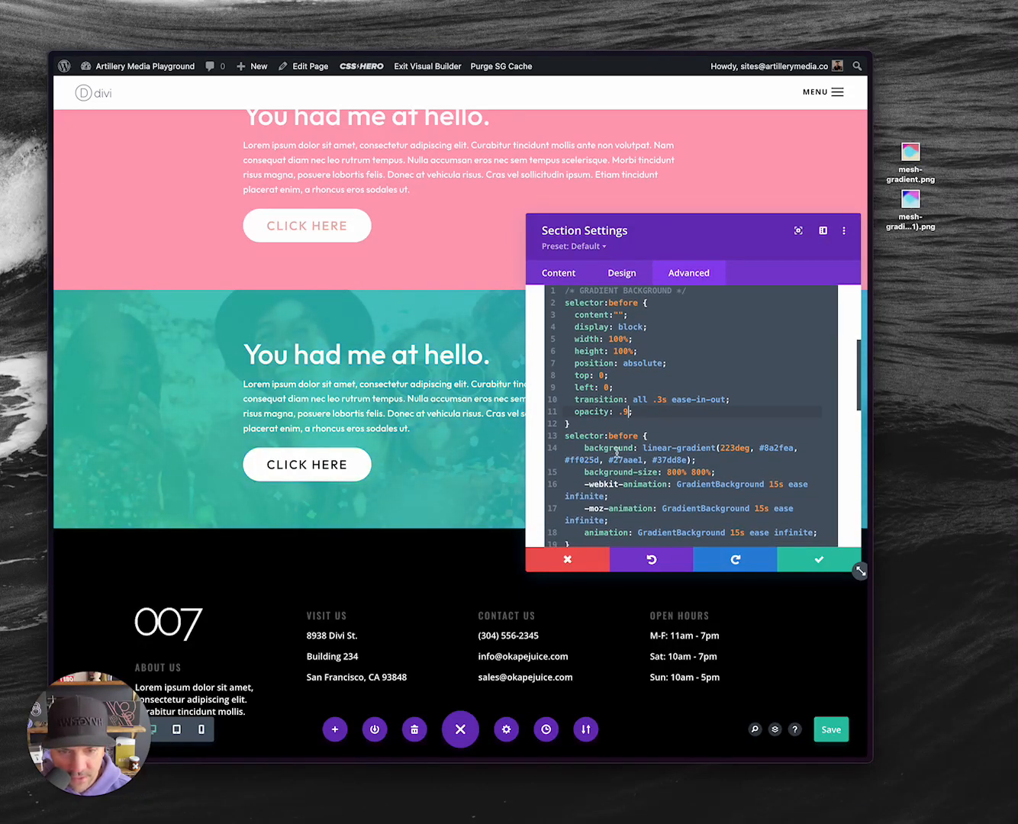
pyautogui.scroll(-1, 615, 451)
pyautogui.moveTo(583, 404); pyautogui.dragTo(822, 492)
pyautogui.hotkey('ctrl', 'c')
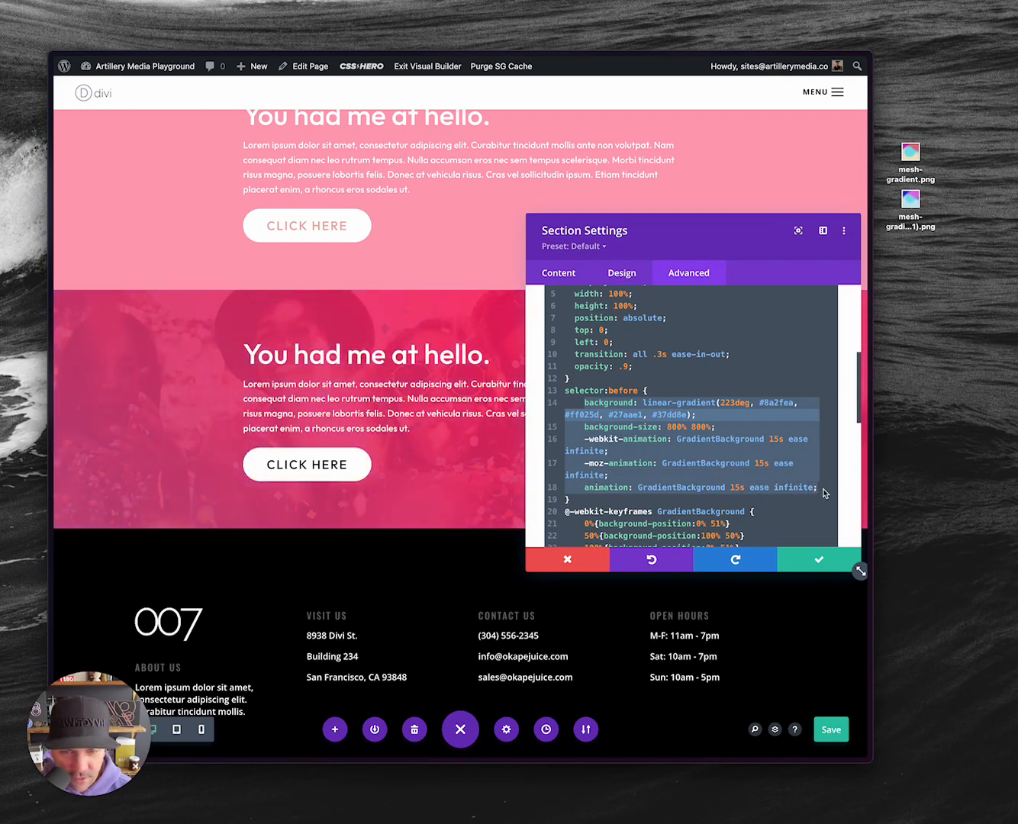
pyautogui.click(641, 368)
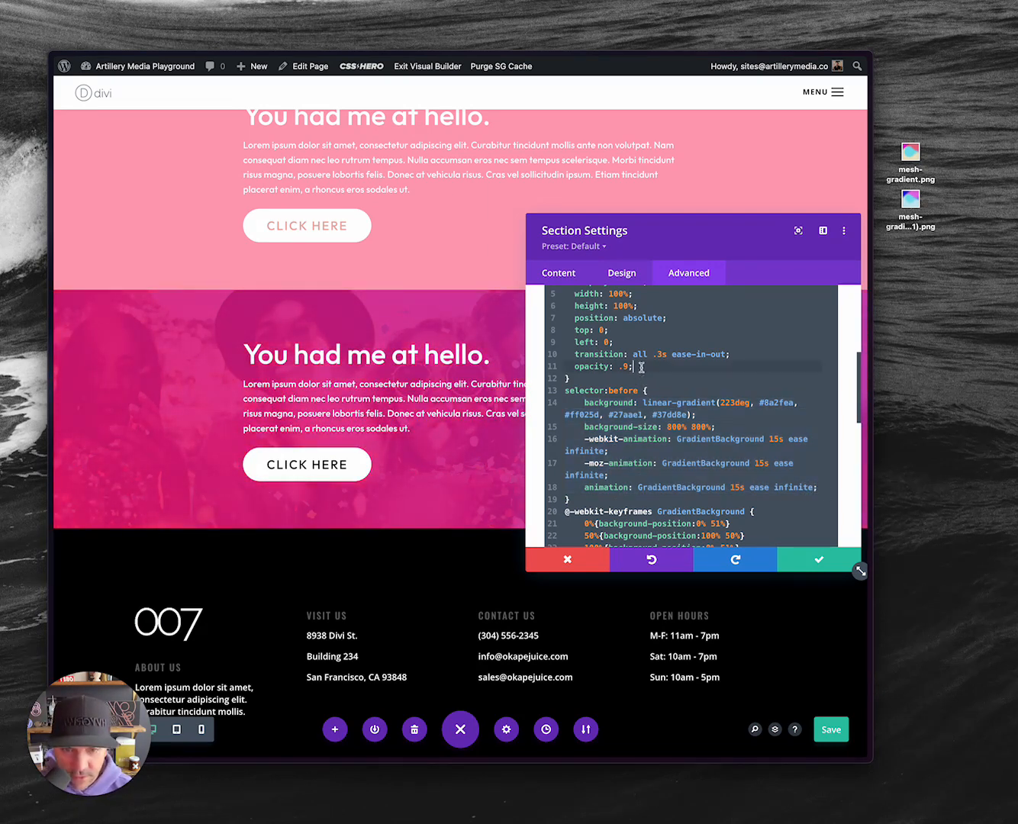
pyautogui.press('Return')
pyautogui.hotkey('ctrl', 'v')
# Delete the redundant second selector:before rule that sits above the keyframes.
pyautogui.scroll(-2, 615, 407)
pyautogui.scroll(-1, 615, 407)
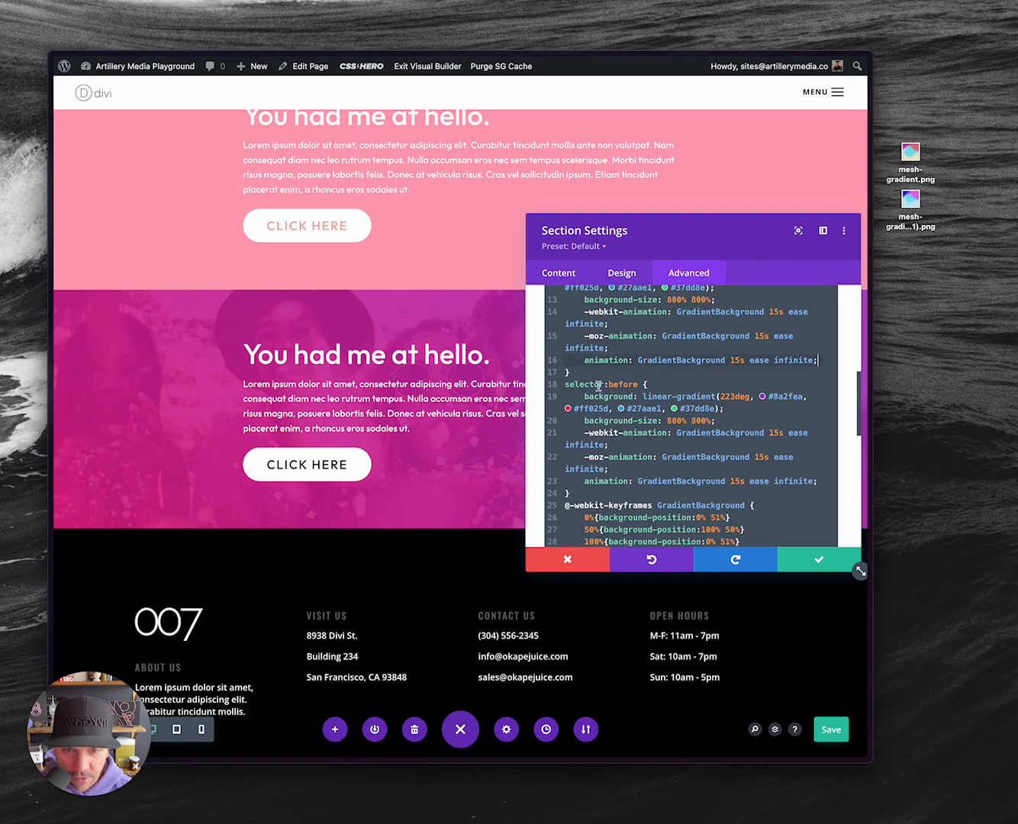
pyautogui.moveTo(575, 374); pyautogui.dragTo(610, 494)
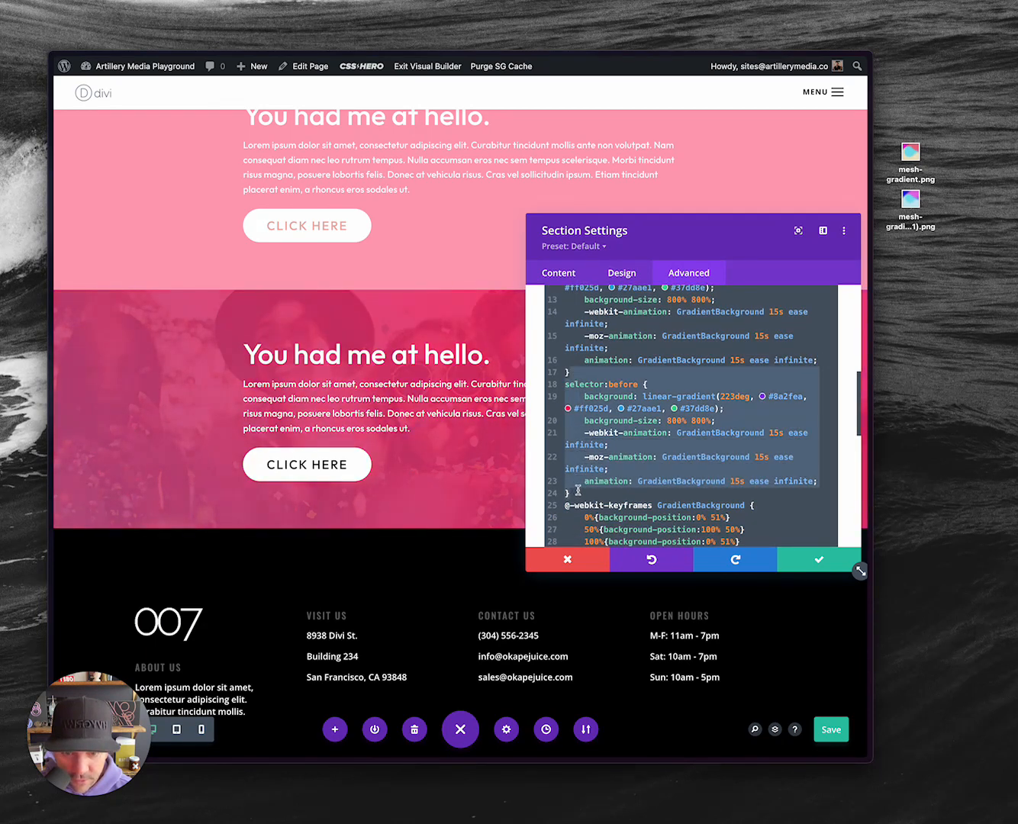
pyautogui.press('BackSpace')
pyautogui.scroll(3, 612, 427)
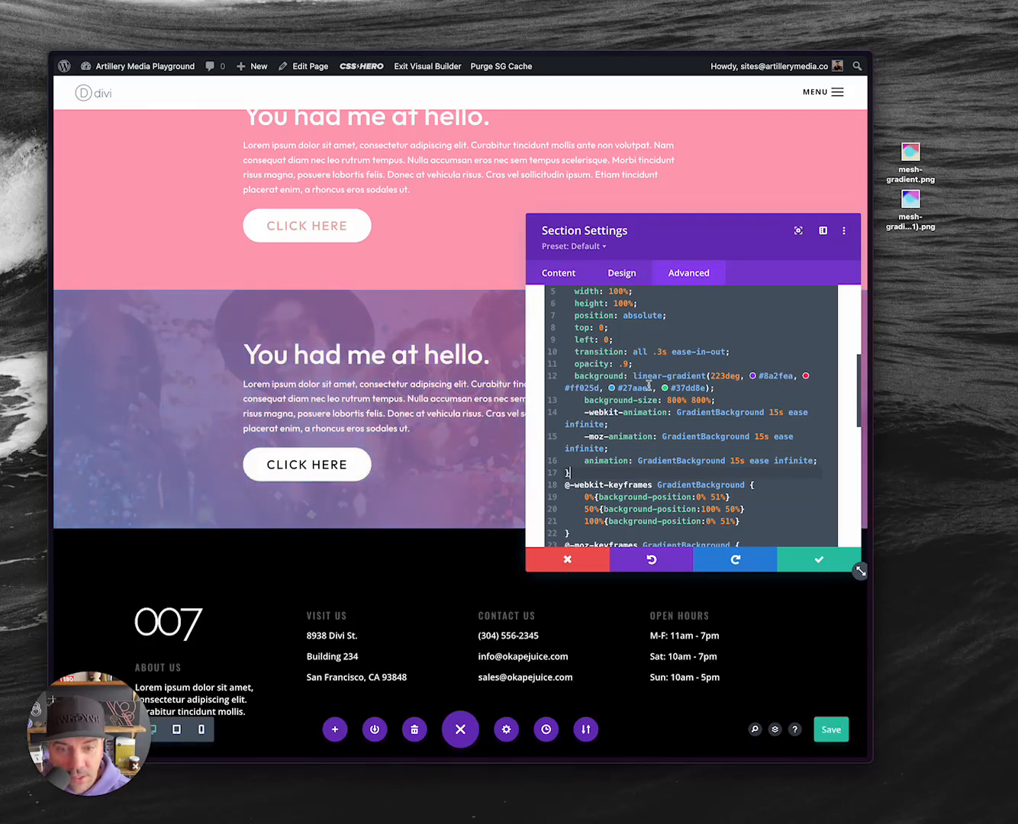
pyautogui.click(727, 397)
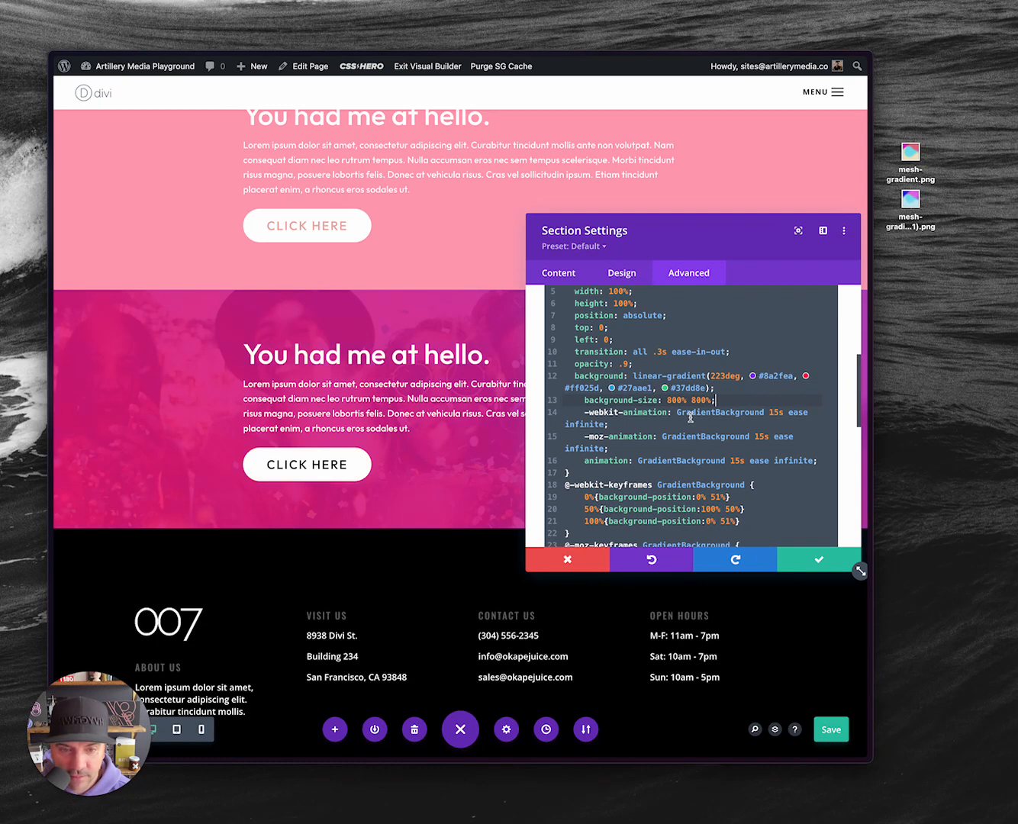
pyautogui.scroll(-2, 690, 417)
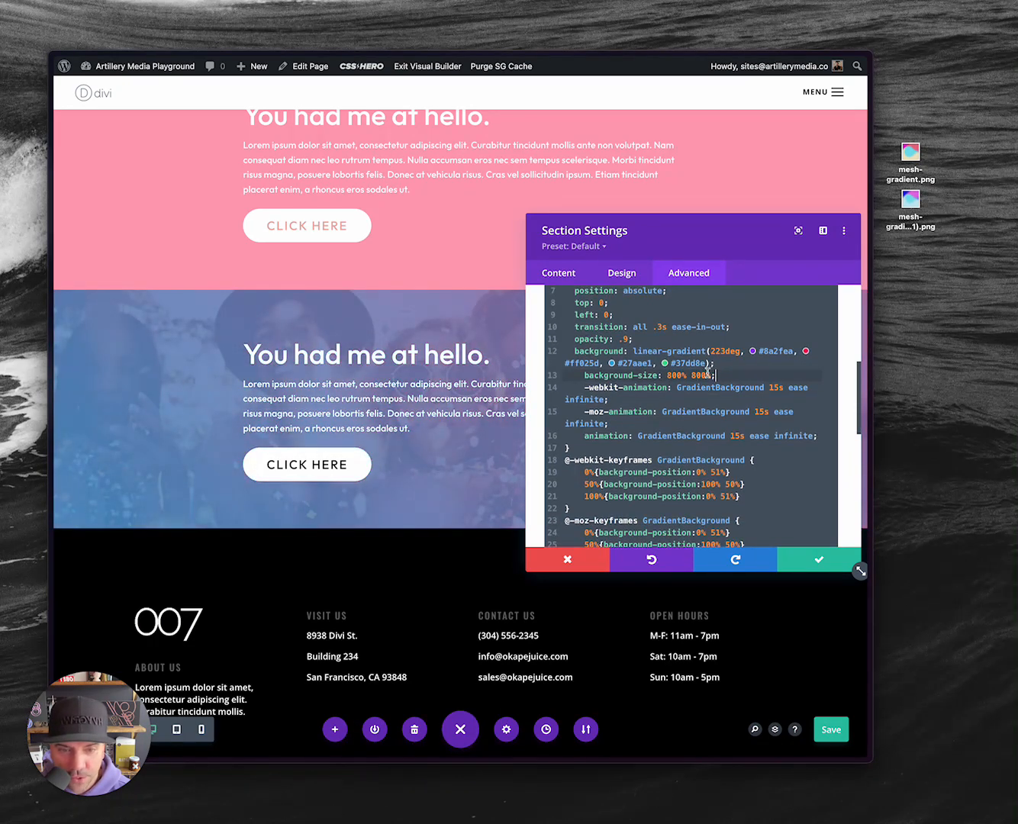
pyautogui.scroll(-4, 672, 424)
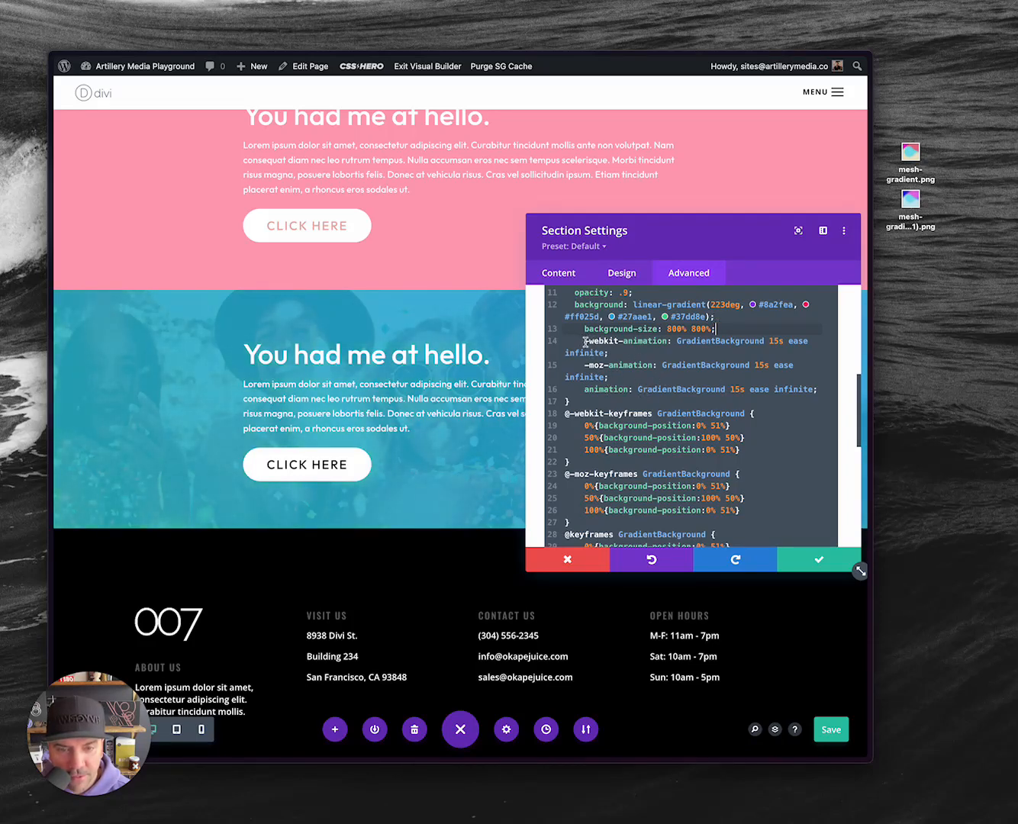
pyautogui.moveTo(585, 341); pyautogui.dragTo(618, 377)
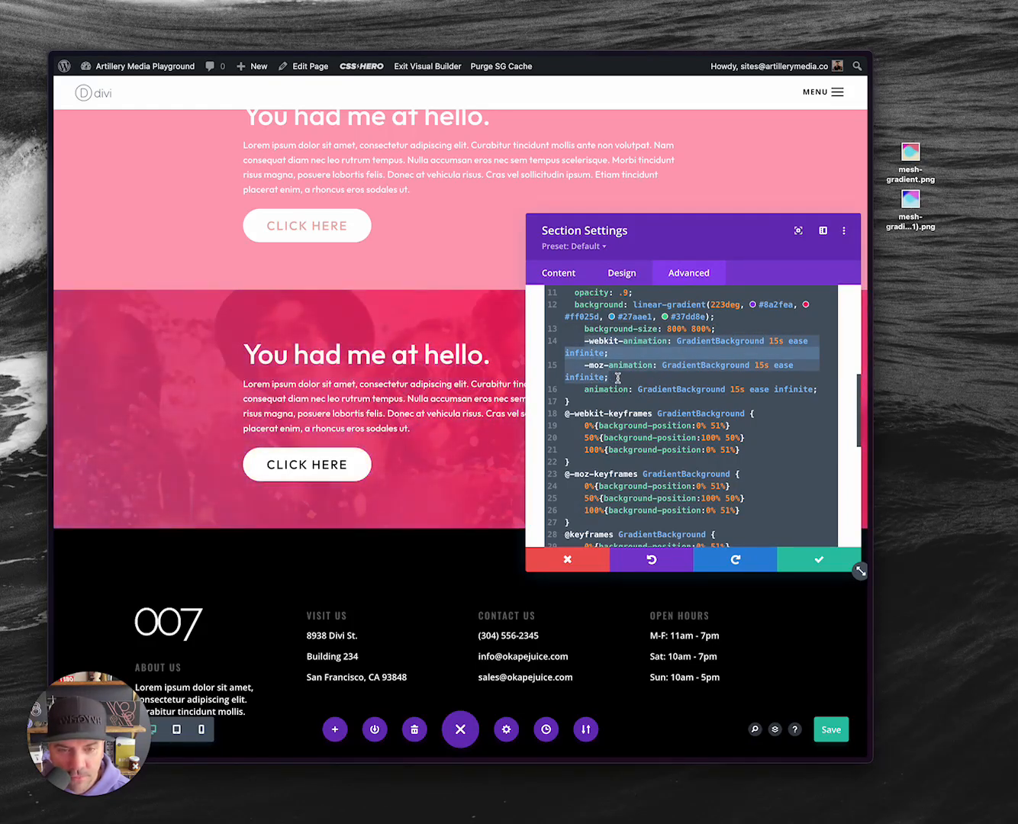
pyautogui.press('BackSpace')
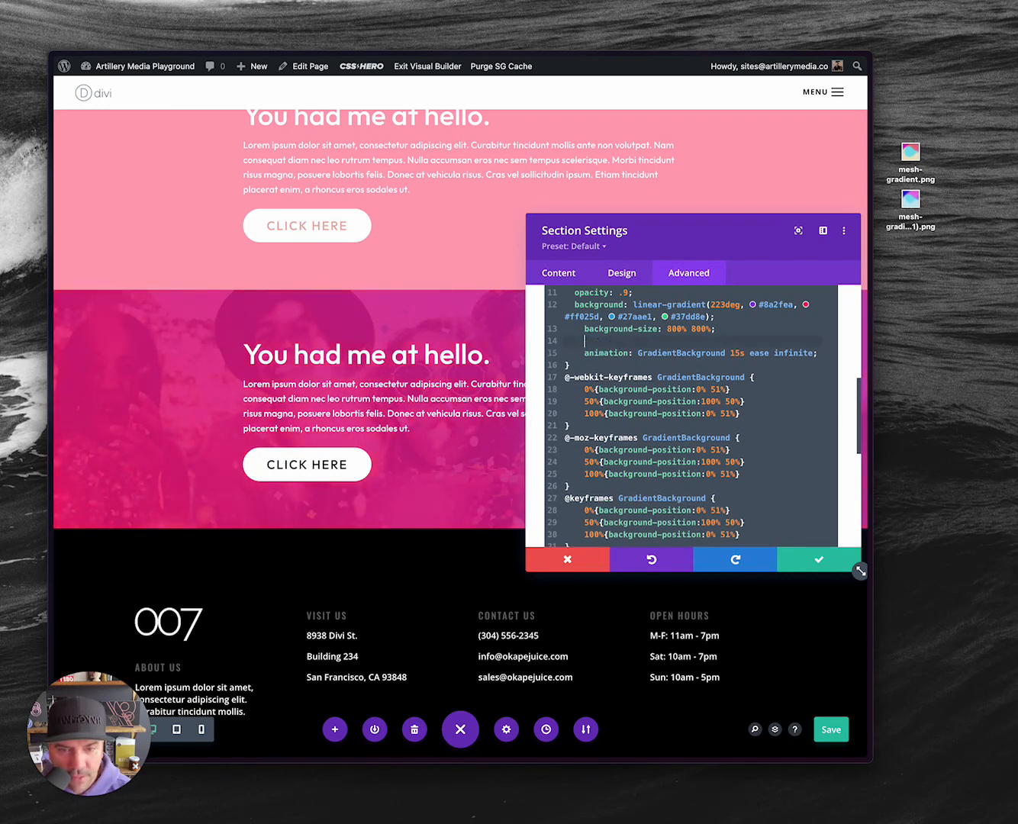
pyautogui.press('BackSpace')
pyautogui.press('BackSpace')
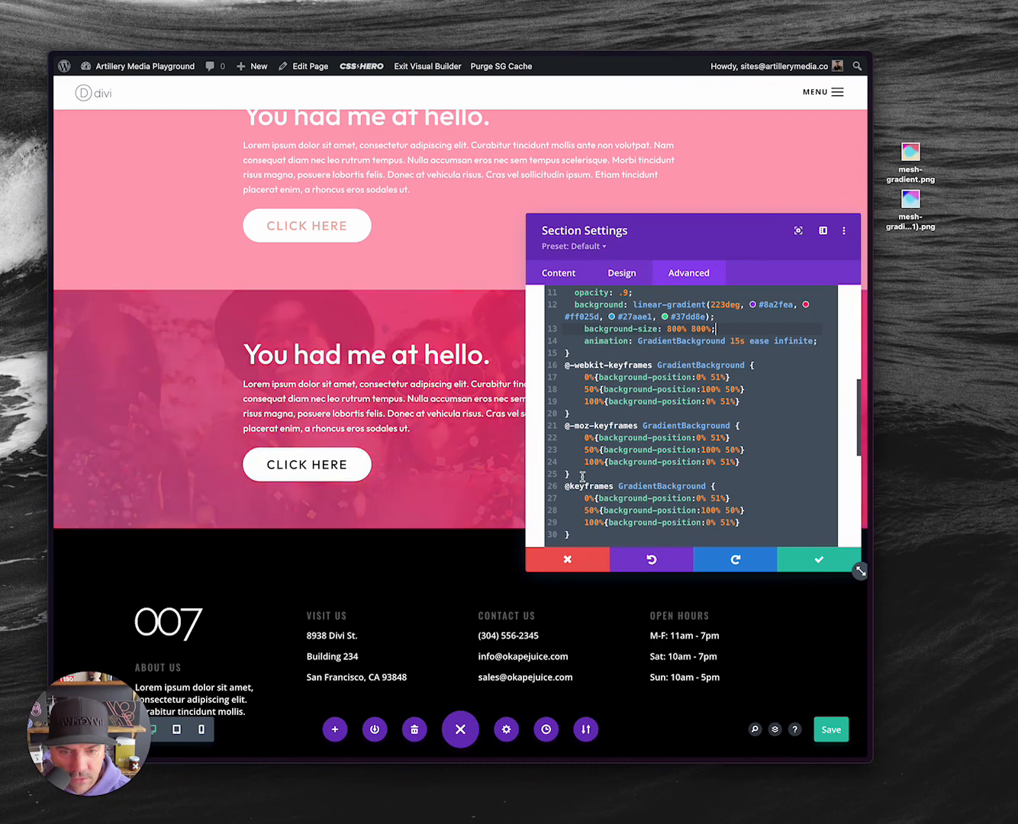
pyautogui.moveTo(580, 479); pyautogui.dragTo(584, 349)
pyautogui.press('BackSpace')
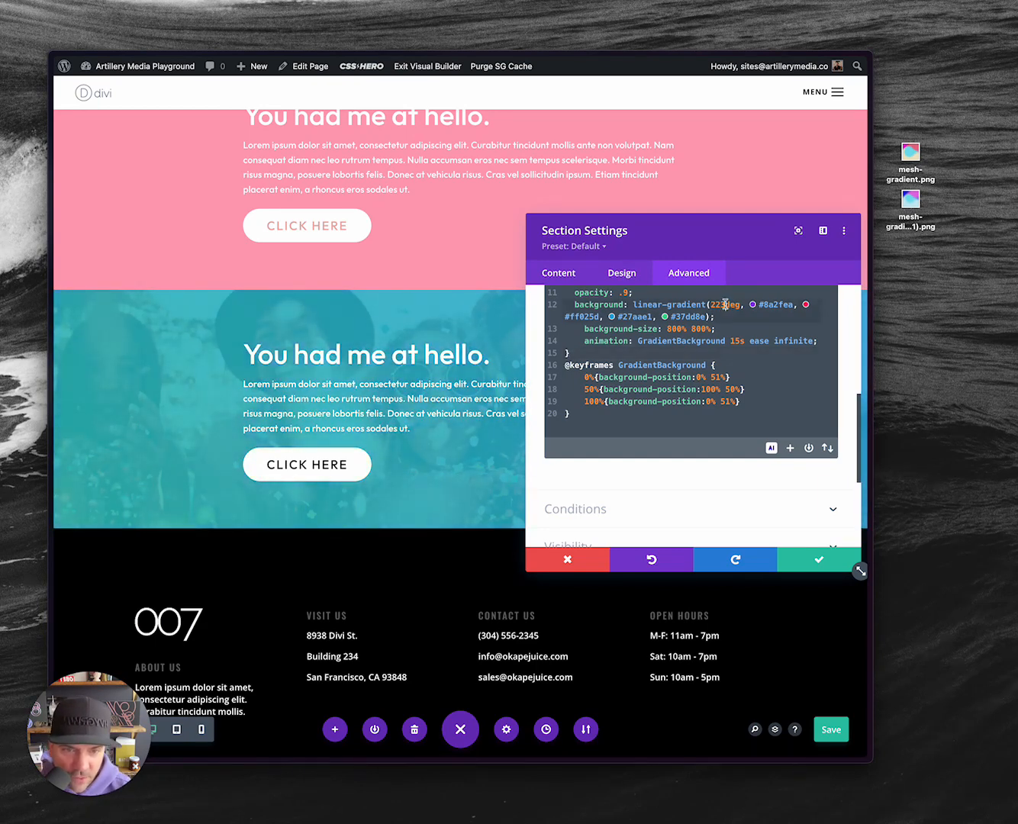
# Try the linear-gradient angle at 90deg and 180deg, and return it to 223deg.
pyautogui.press('BackSpace')
pyautogui.press('BackSpace')
pyautogui.press('BackSpace')
pyautogui.write('90')
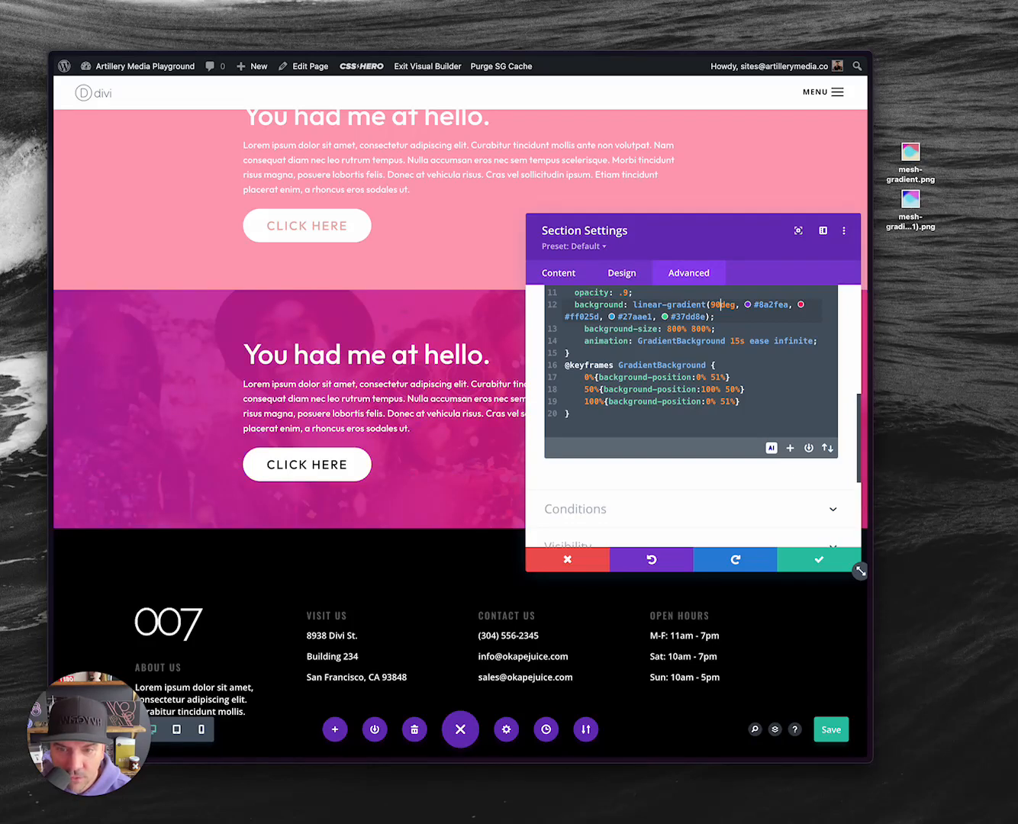
pyautogui.press('BackSpace')
pyautogui.press('BackSpace')
pyautogui.write('1')
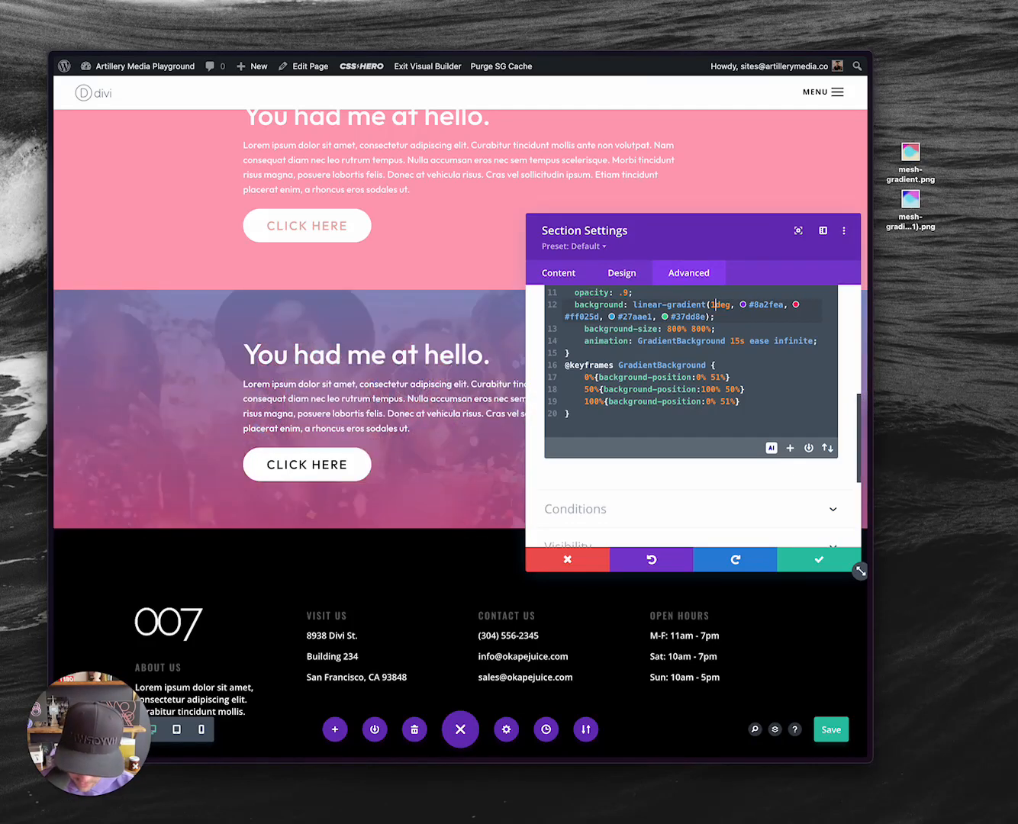
pyautogui.write('80')
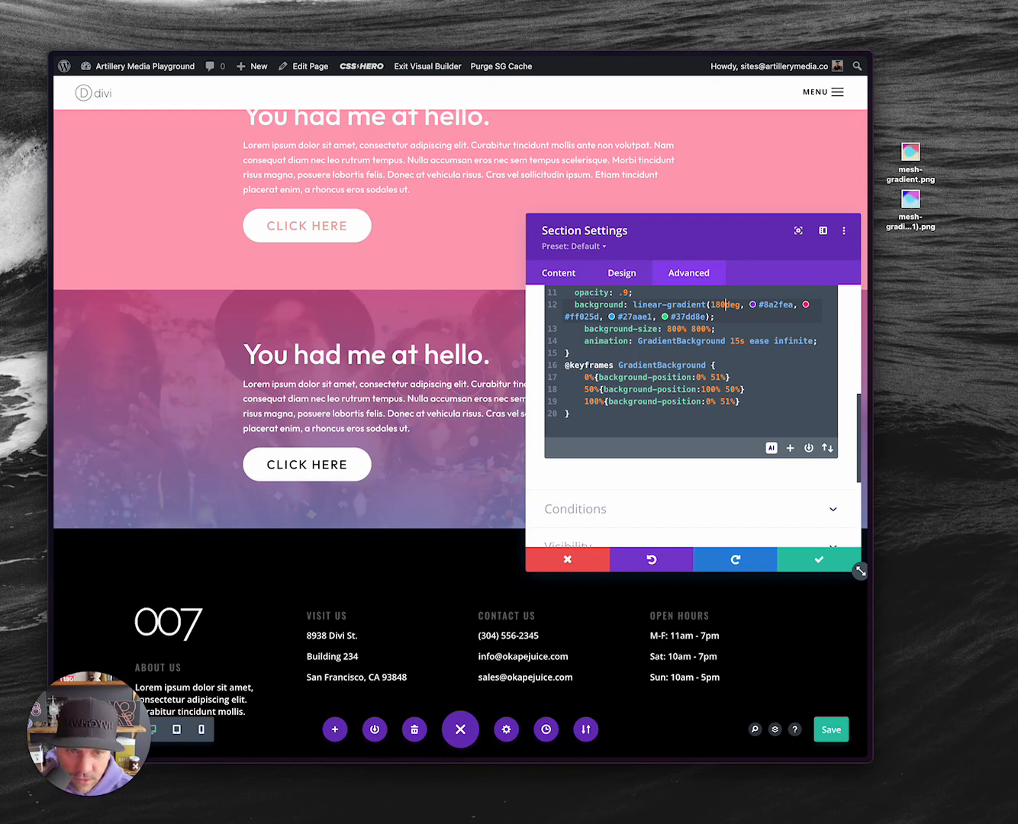
pyautogui.press('BackSpace')
pyautogui.press('BackSpace')
pyautogui.press('BackSpace')
pyautogui.write('223')
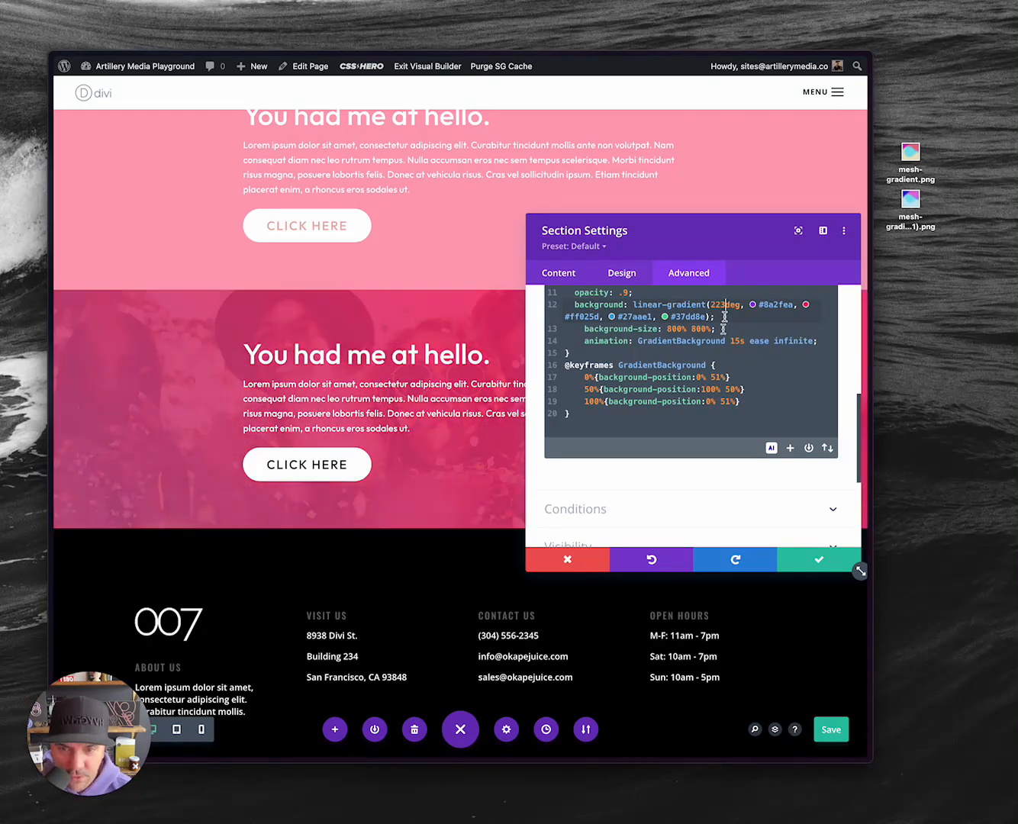
pyautogui.doubleClick(657, 343)
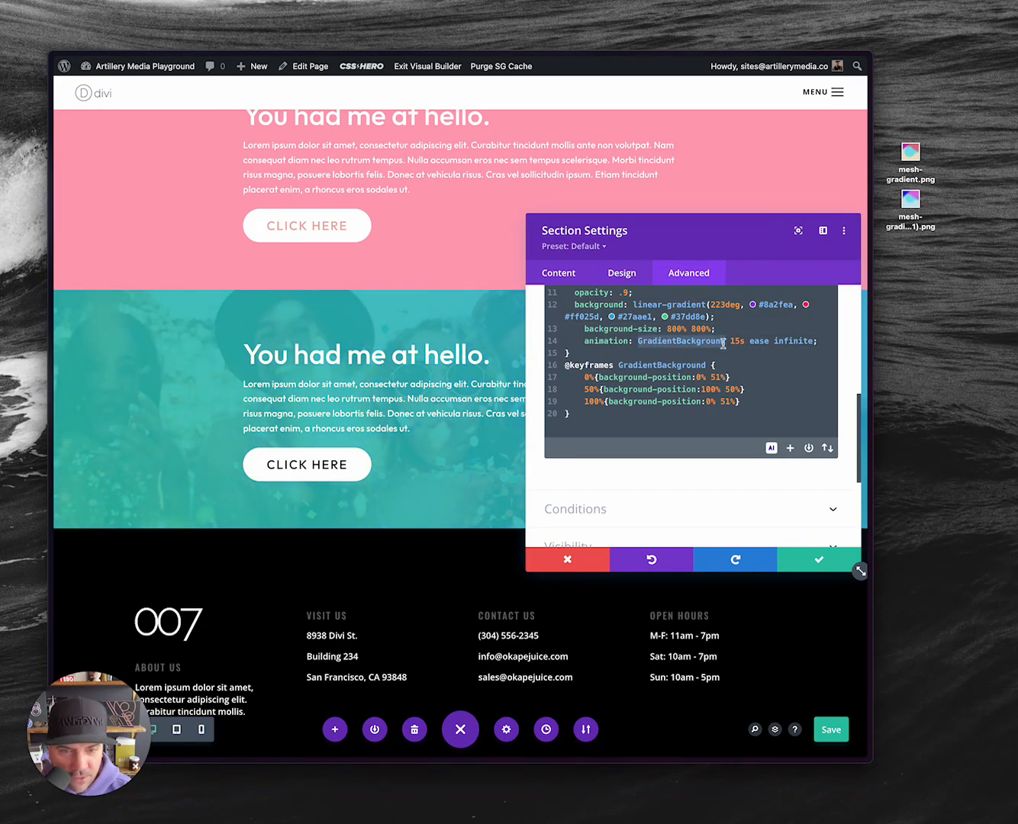
pyautogui.click(650, 364)
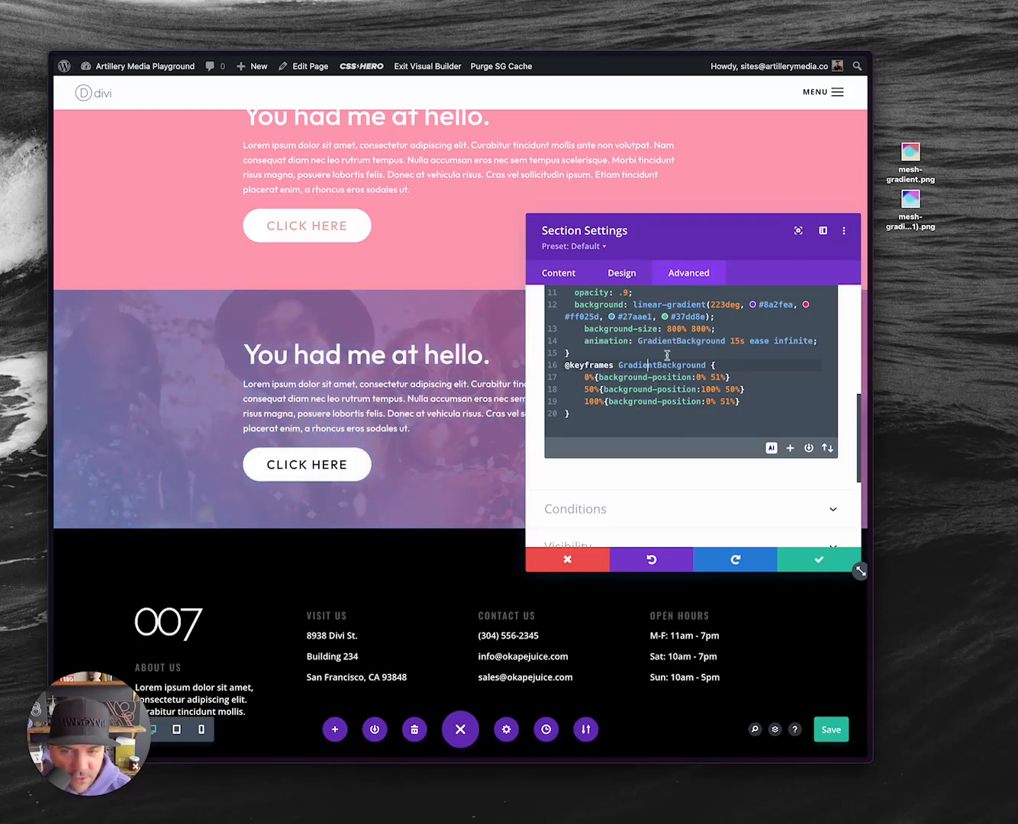
pyautogui.scroll(4, 752, 374)
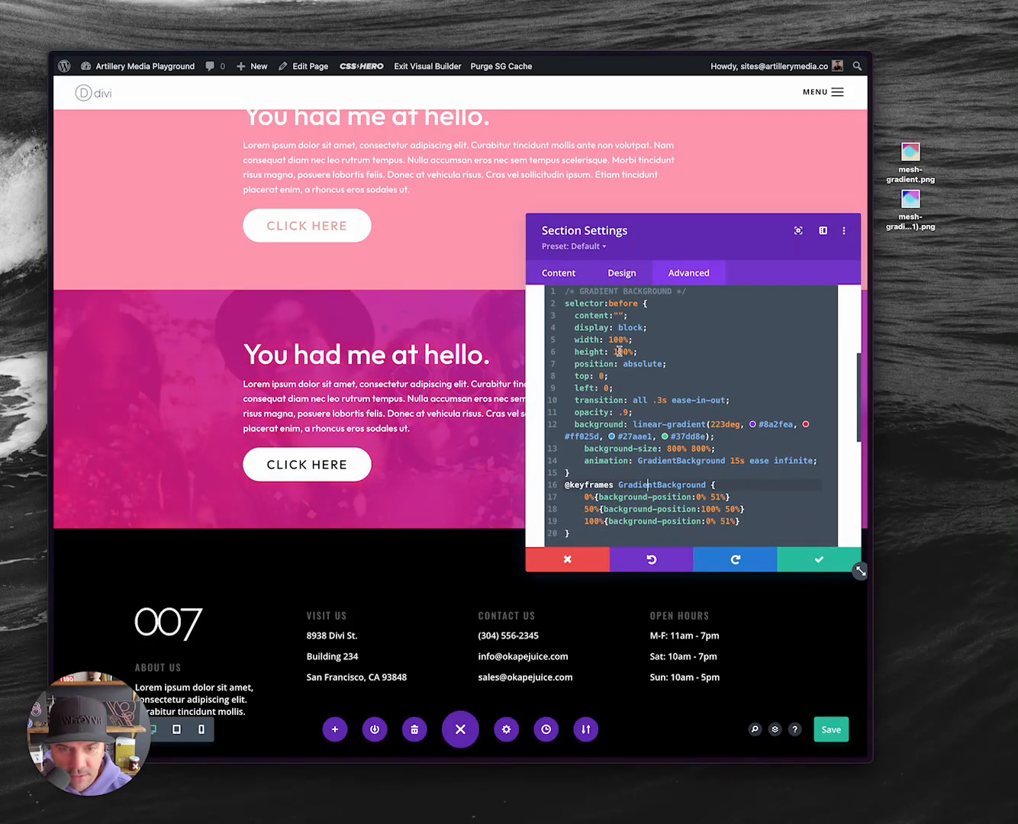
# Reduce the indentation of the background-size and animation declarations to match the other properties in the selector:before rule.
pyautogui.scroll(-2, 646, 454)
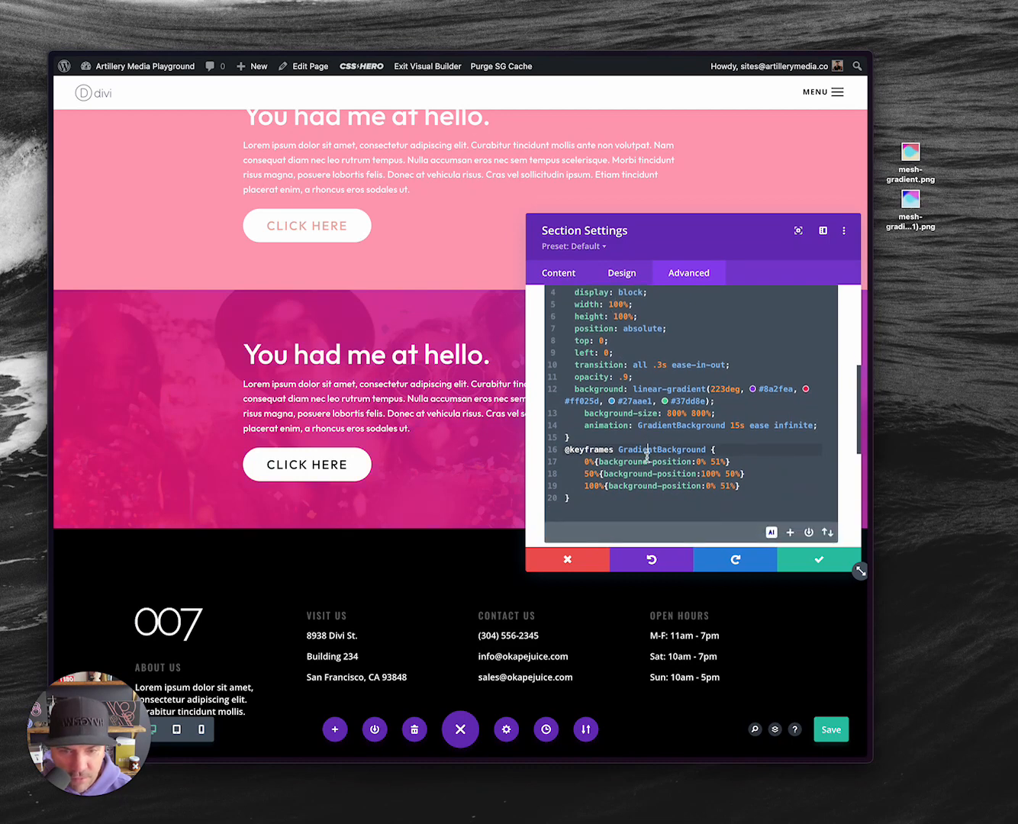
pyautogui.click(584, 414)
pyautogui.press('BackSpace')
pyautogui.press('BackSpace')
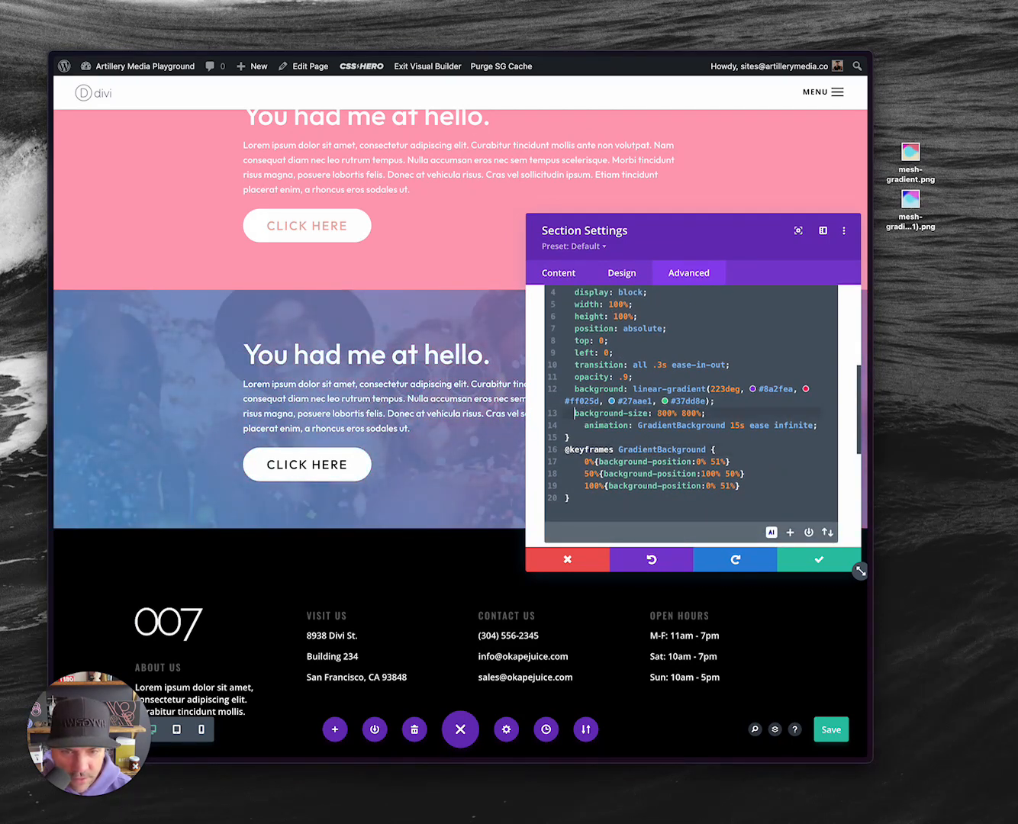
pyautogui.press('BackSpace')
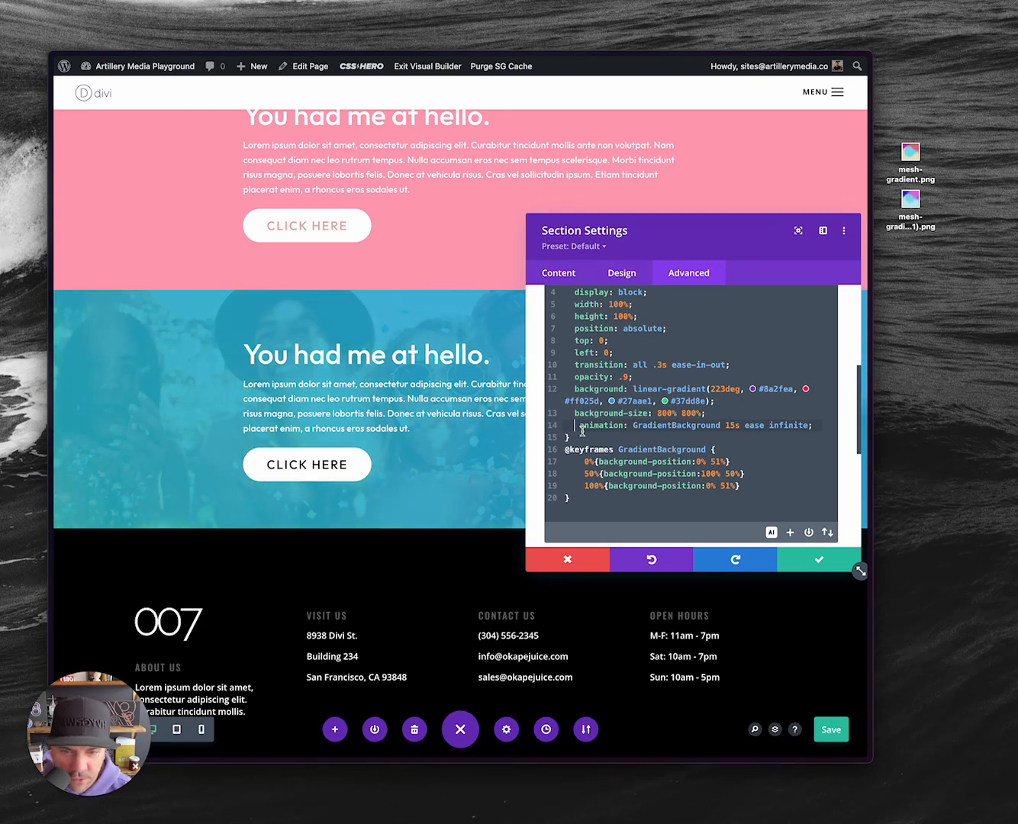
pyautogui.press('BackSpace')
pyautogui.click(581, 463)
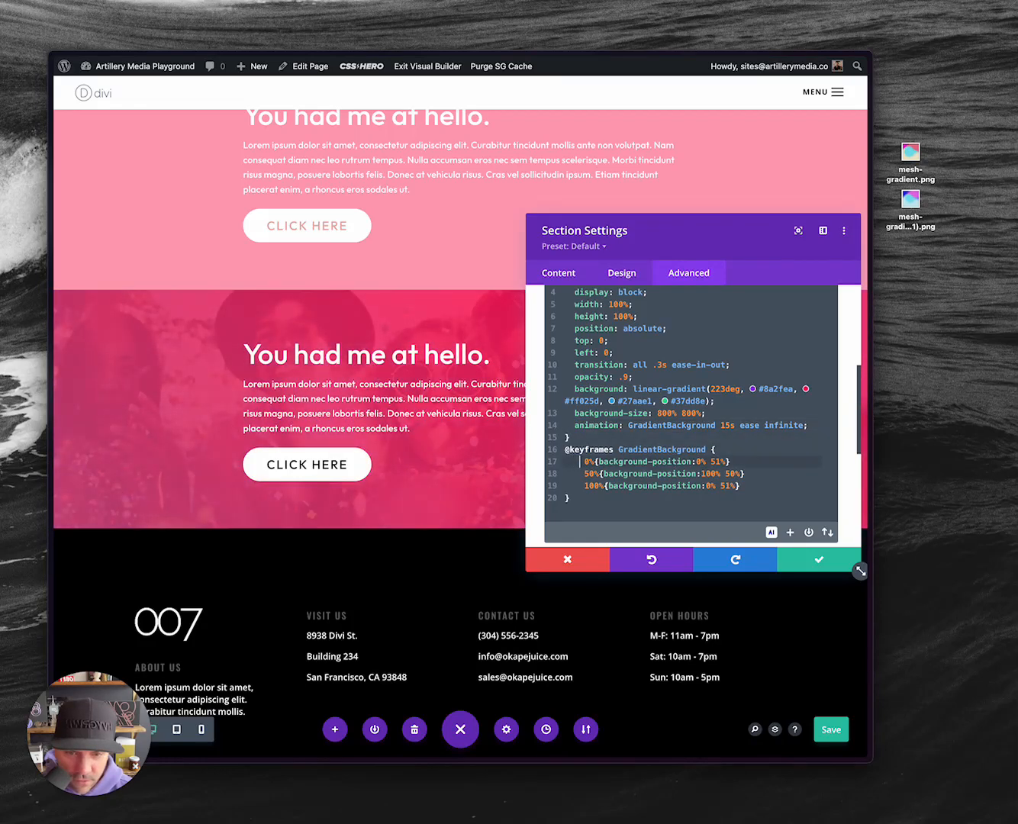
pyautogui.press('BackSpace')
pyautogui.press('BackSpace')
pyautogui.press('BackSpace')
pyautogui.press('BackSpace')
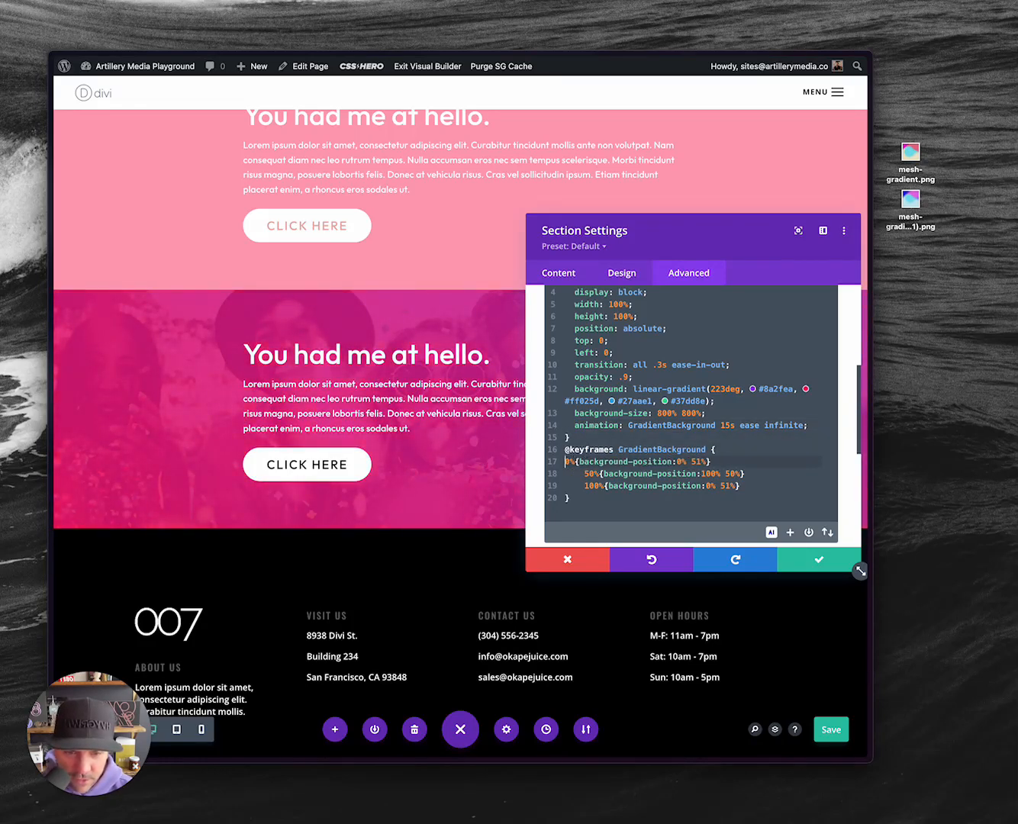
pyautogui.press('Tab')
pyautogui.press('BackSpace')
pyautogui.press('BackSpace')
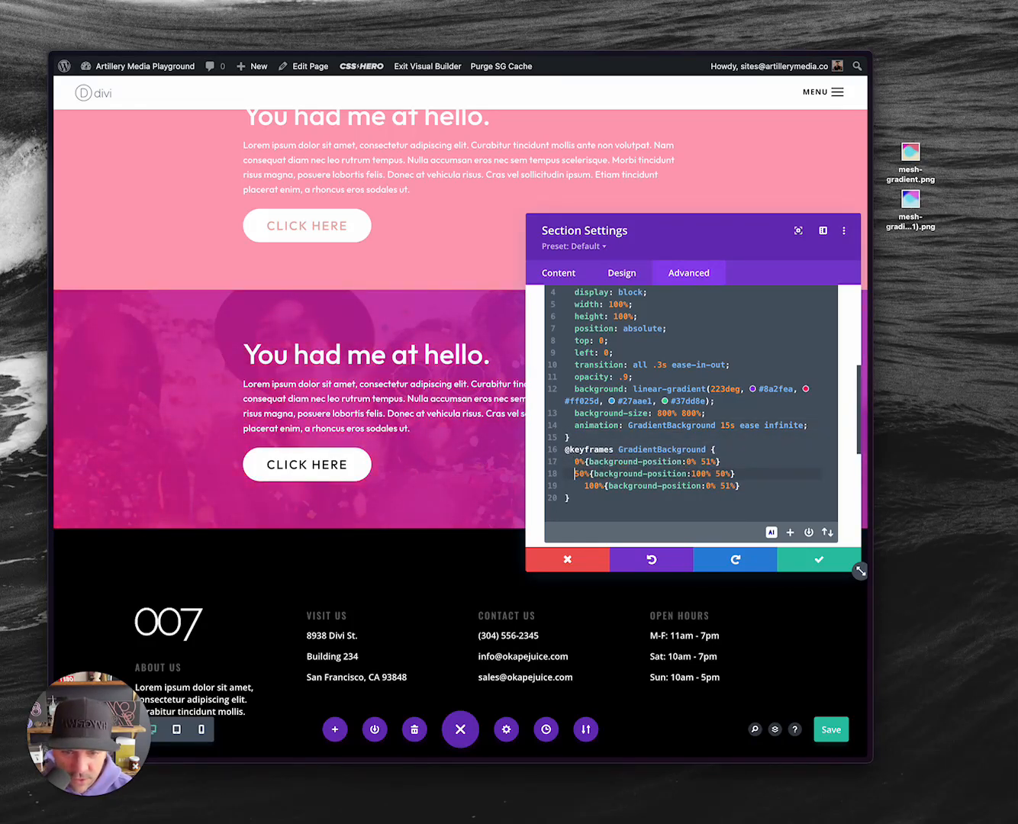
pyautogui.press('BackSpace')
pyautogui.press('BackSpace')
# Review the tidied CSS, accept the section settings and save the page.
pyautogui.scroll(5, 654, 472)
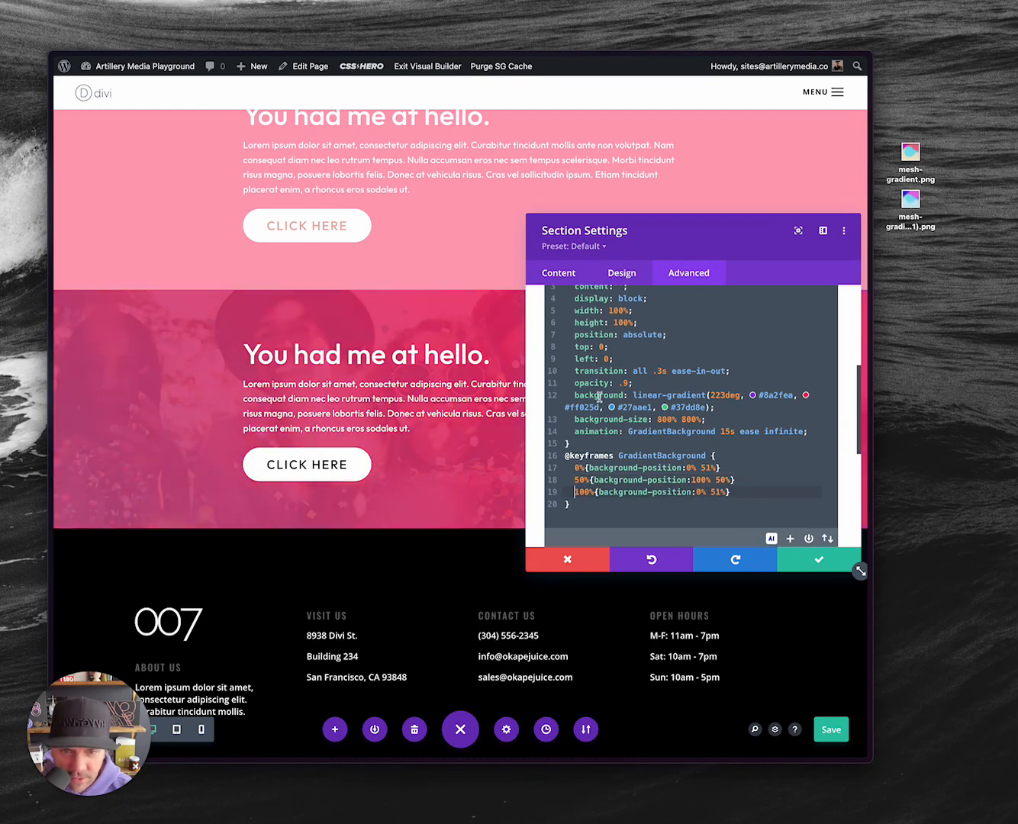
pyautogui.scroll(-2, 654, 472)
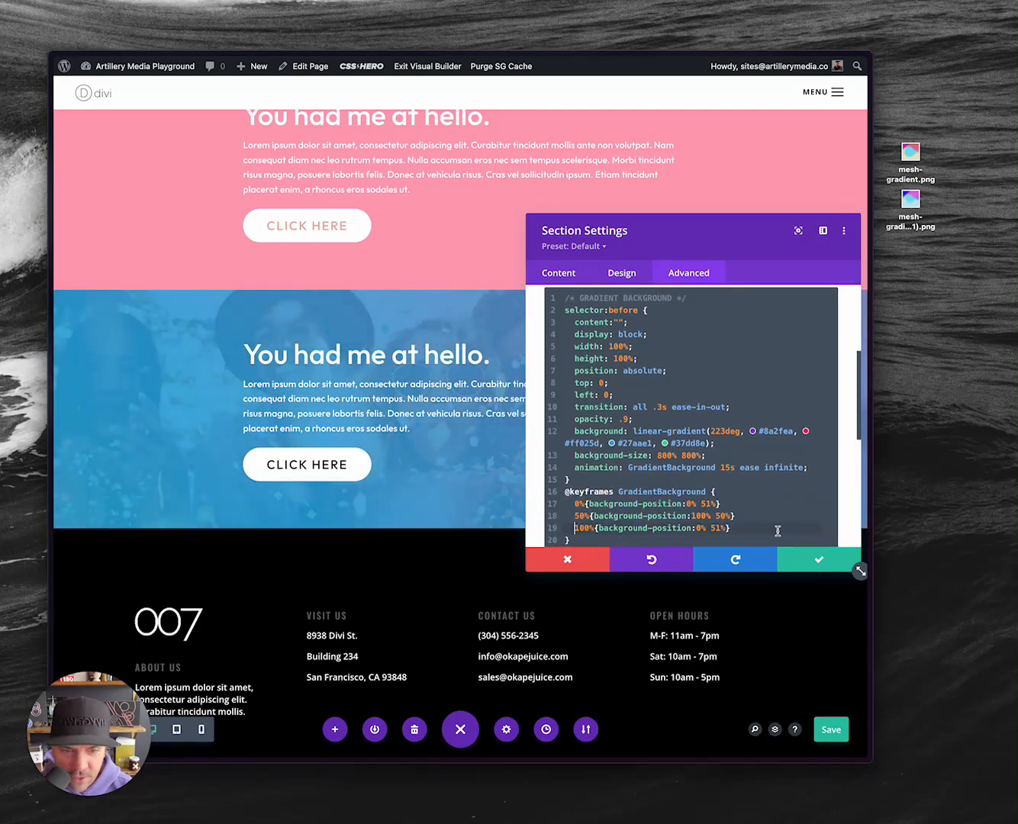
pyautogui.click(805, 565)
pyautogui.scroll(3, 524, 393)
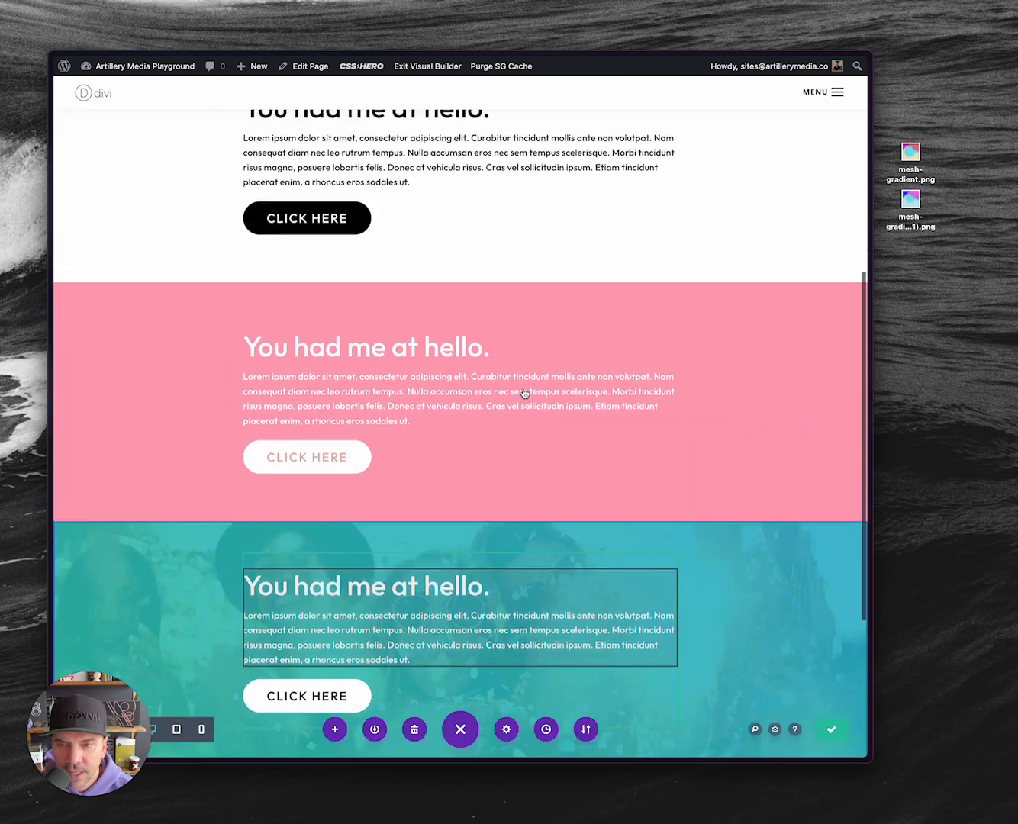
pyautogui.scroll(1, 523, 393)
pyautogui.scroll(5, 523, 393)
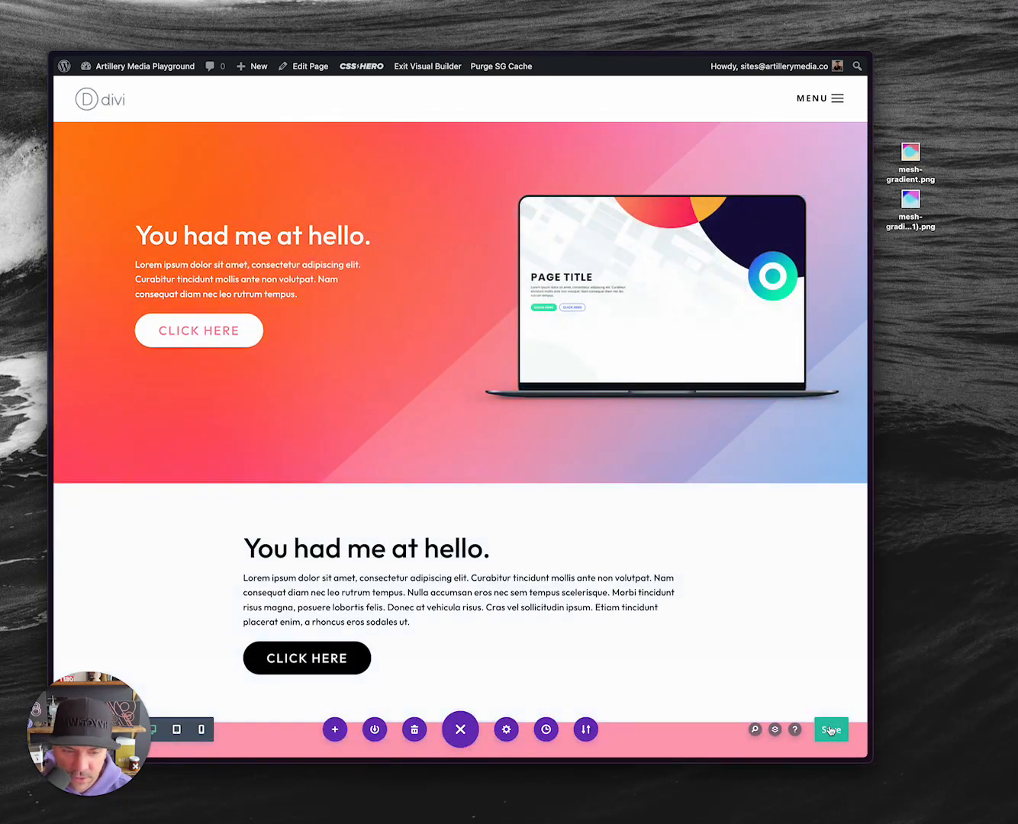
pyautogui.click(831, 730)
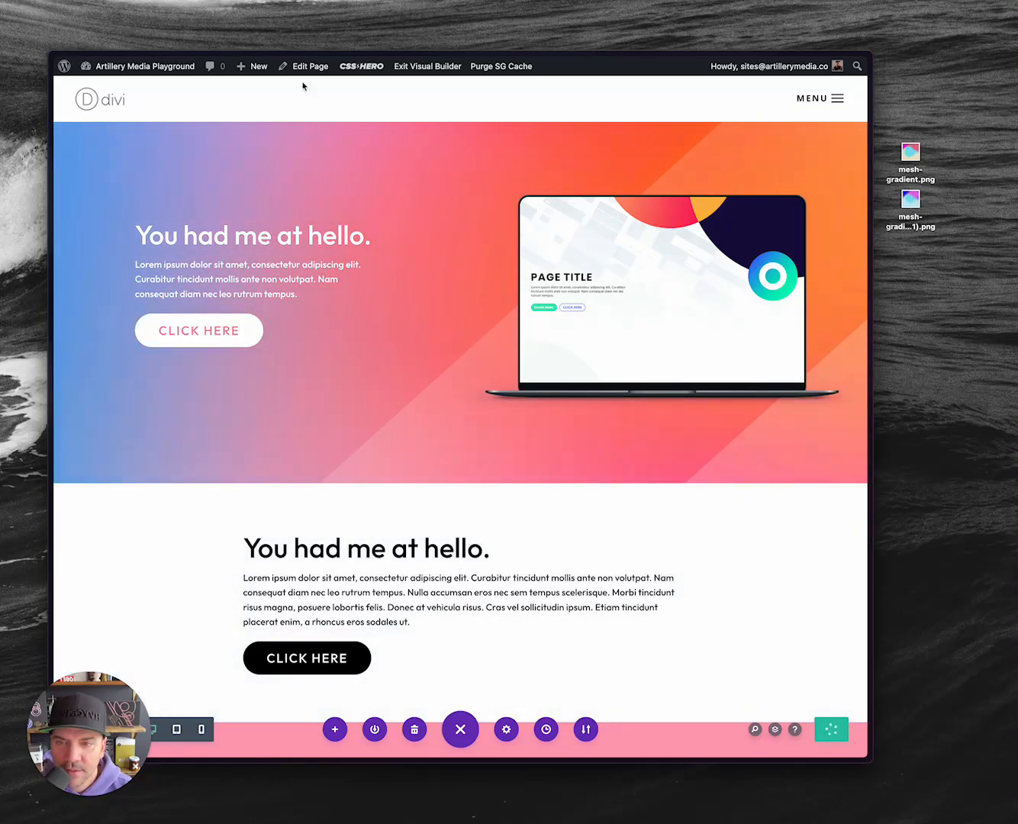
# Open the Custom CSS of the photo section with the animated gradient overlay.
pyautogui.scroll(-8, 433, 428)
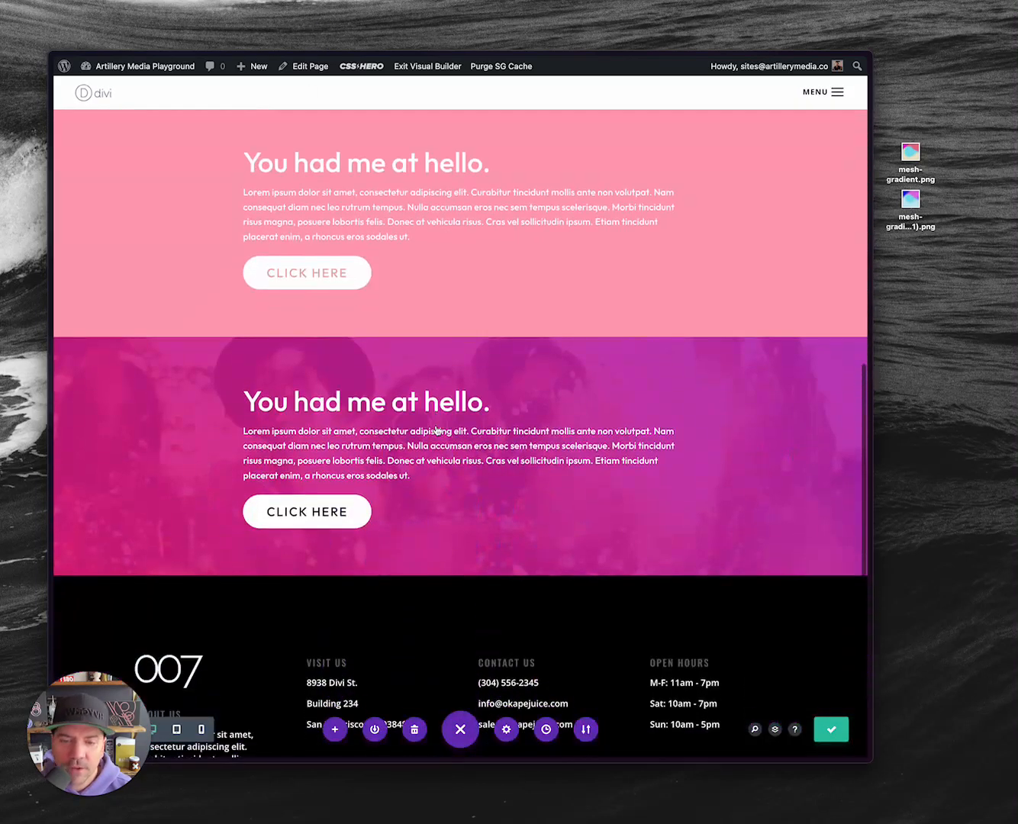
pyautogui.click(85, 350)
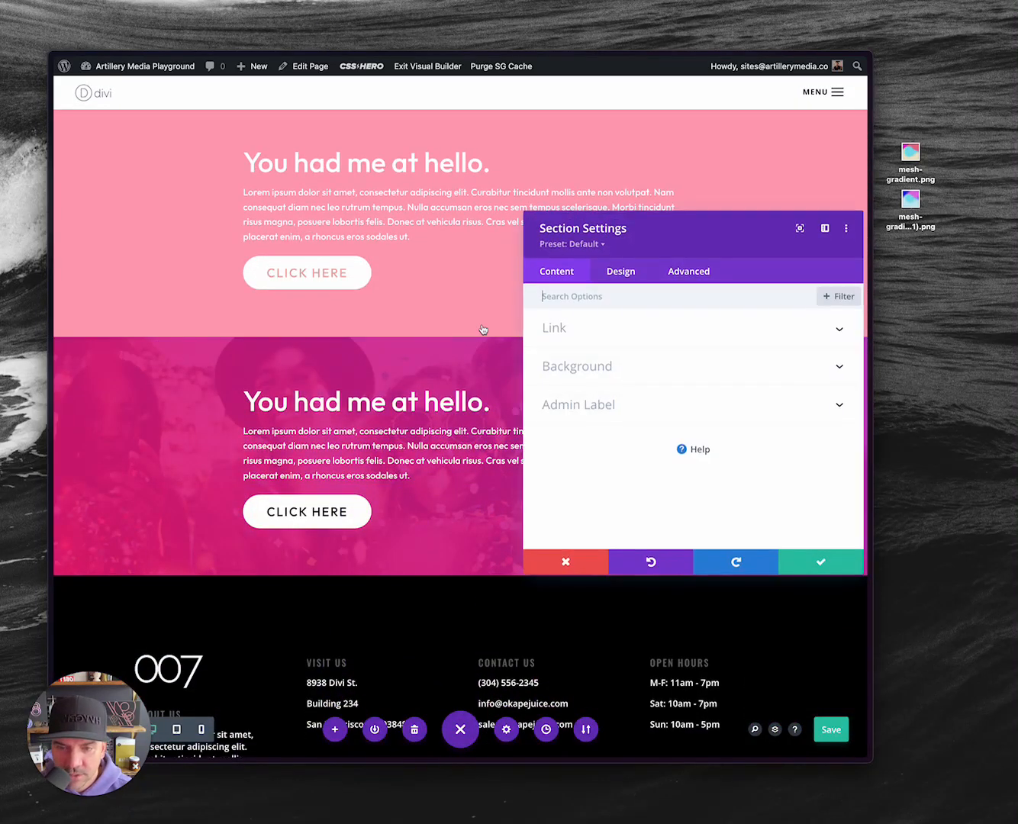
pyautogui.click(688, 274)
pyautogui.scroll(-2, 601, 518)
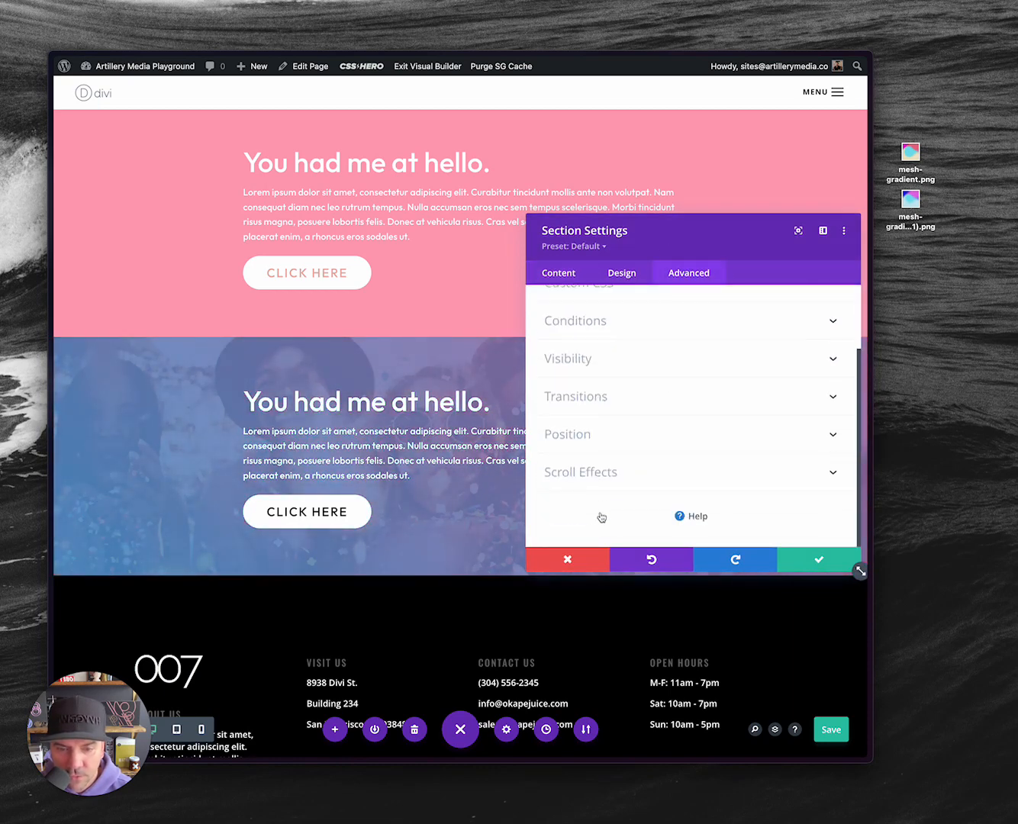
pyautogui.scroll(2, 611, 382)
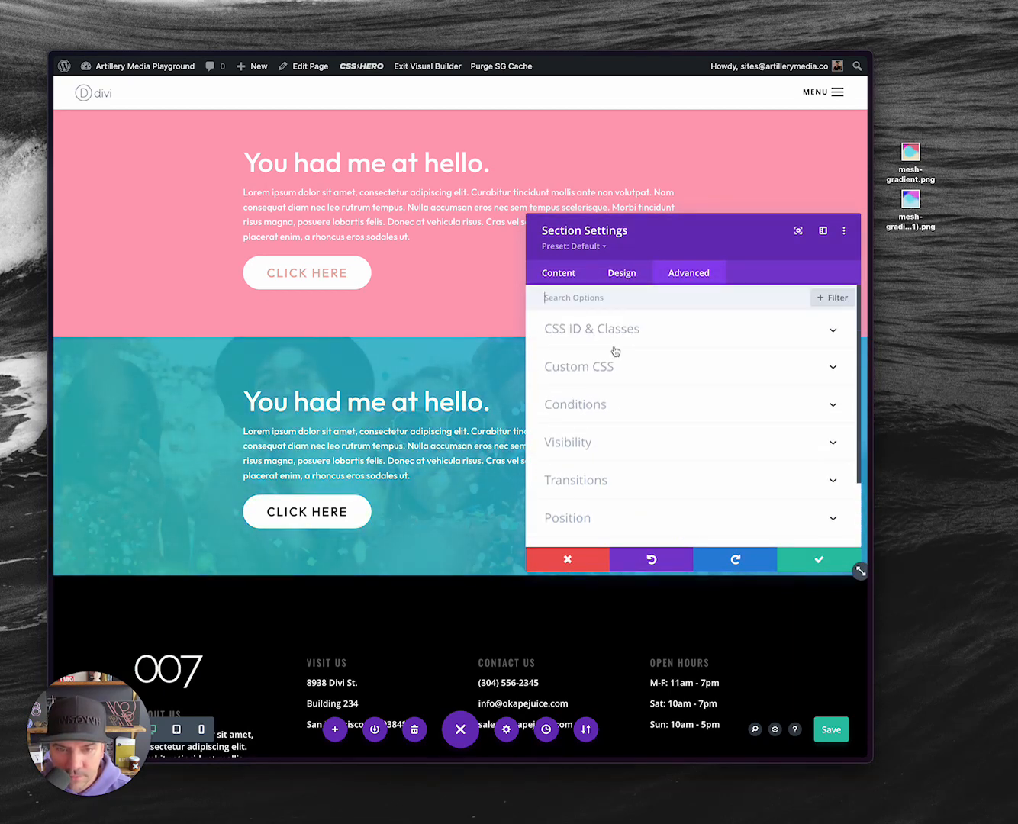
pyautogui.click(586, 366)
pyautogui.scroll(-4, 633, 445)
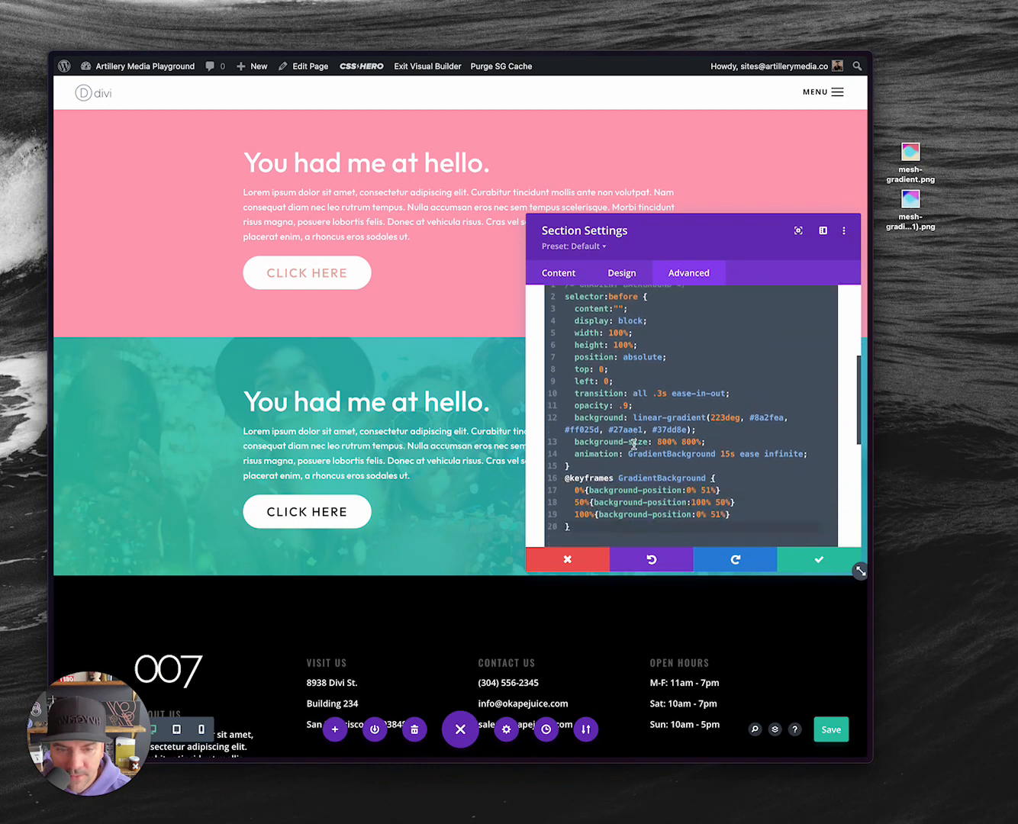
# Set the GradientBackground animation duration to 30s and accept the section settings.
pyautogui.scroll(-2, 650, 446)
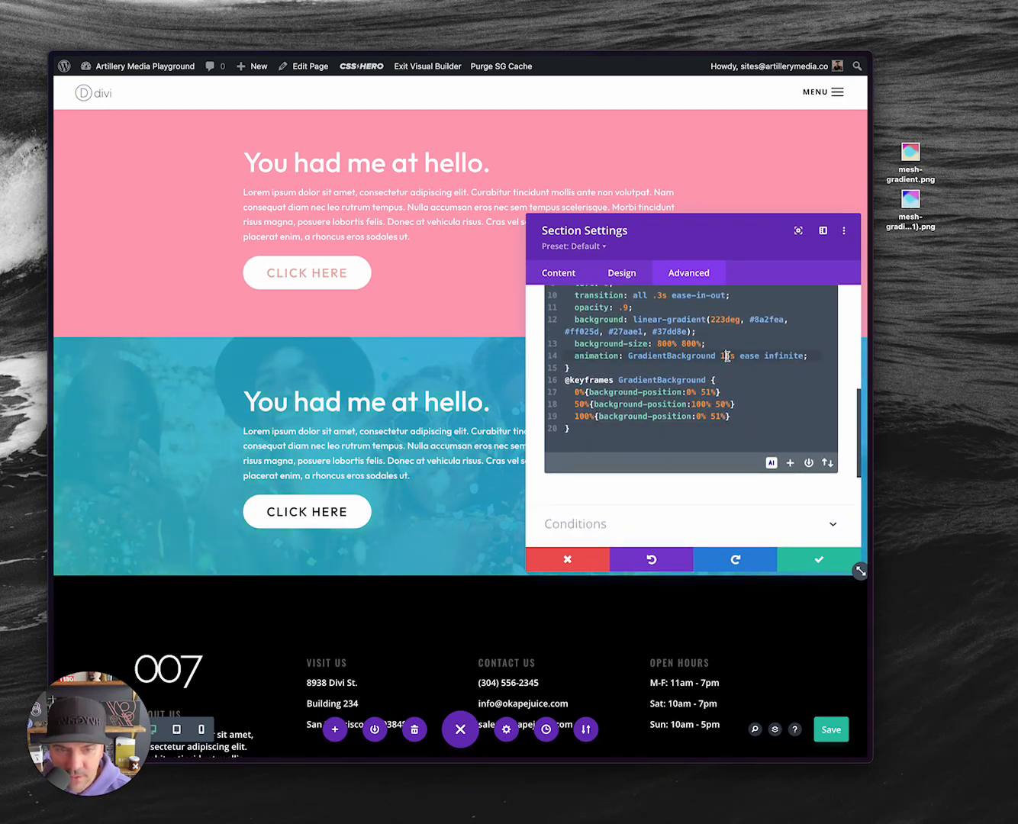
pyautogui.press('BackSpace')
pyautogui.press('BackSpace')
pyautogui.write('30')
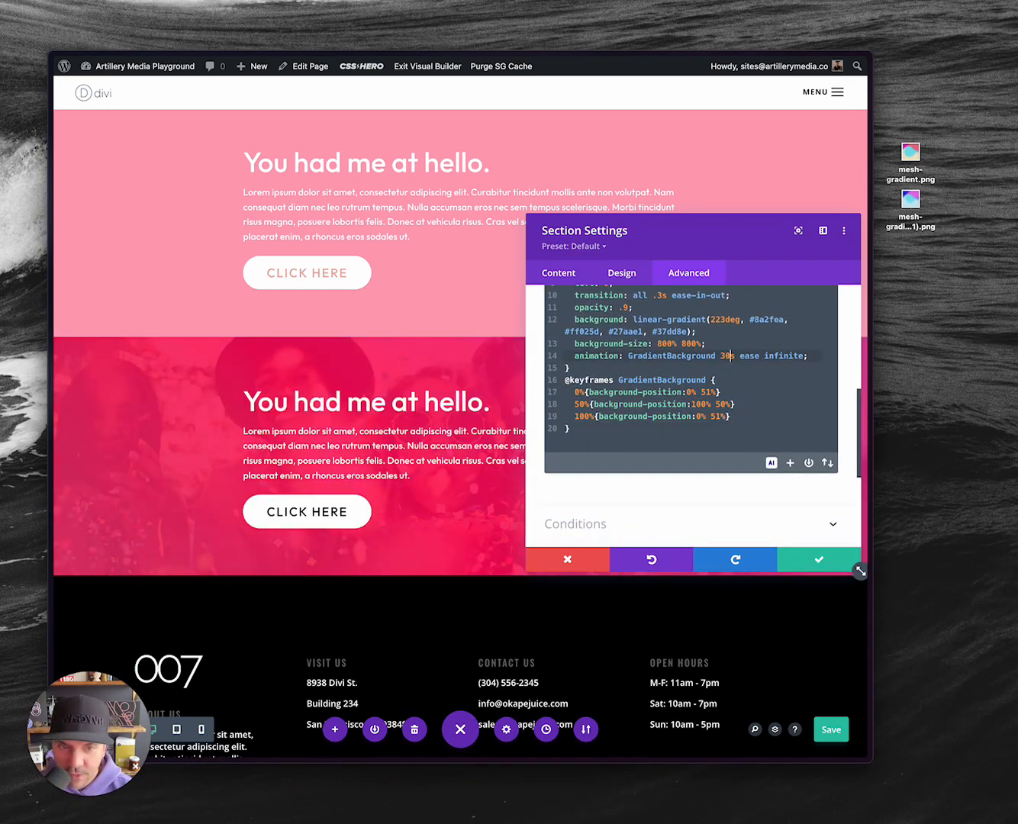
pyautogui.scroll(1, 781, 389)
pyautogui.click(809, 564)
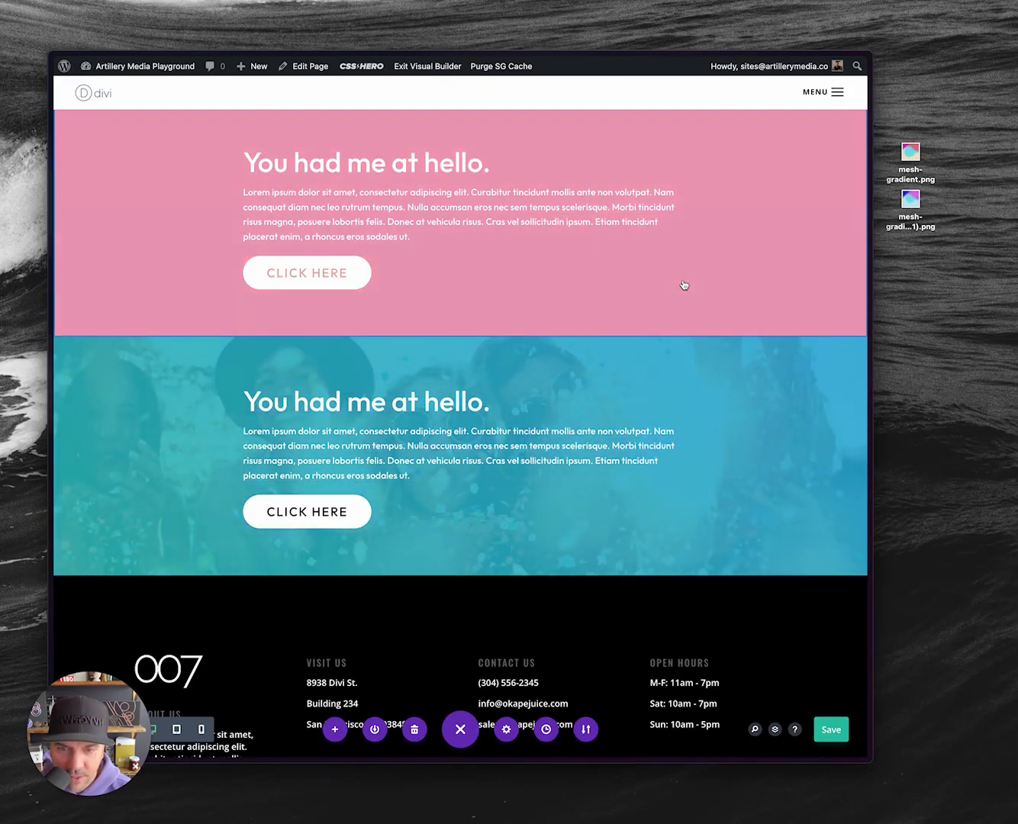
# Widen the browser window and save the page with the updated section CSS.
pyautogui.scroll(10, 684, 285)
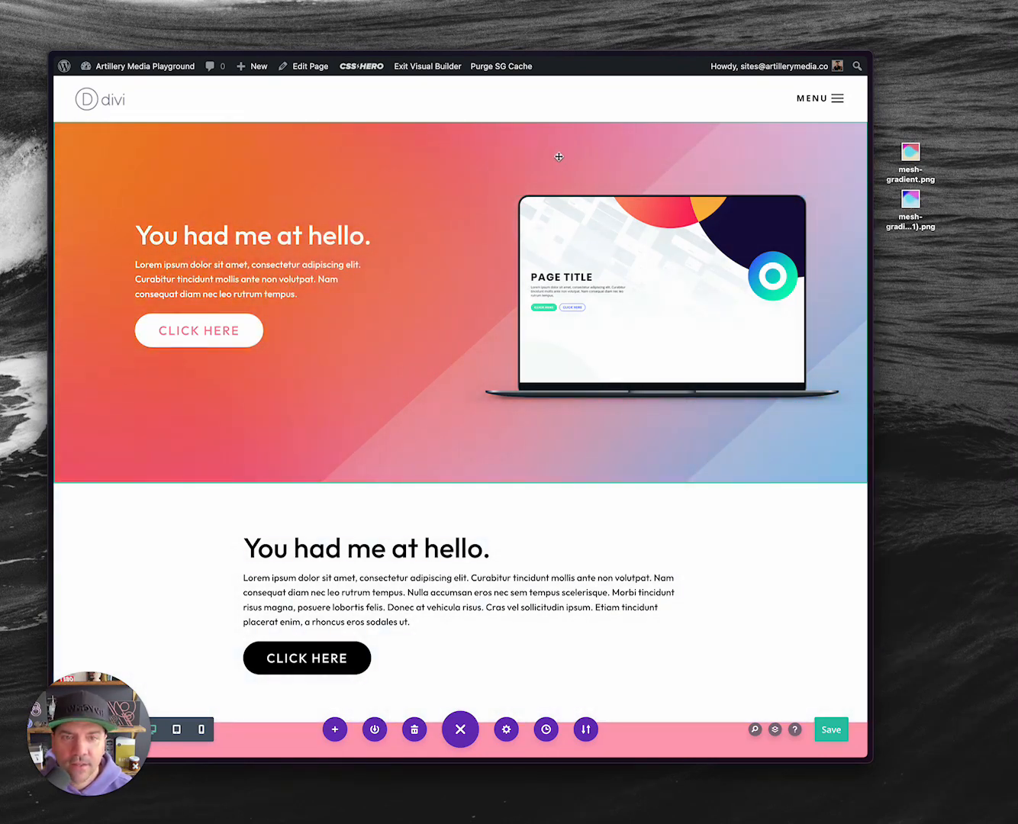
pyautogui.moveTo(891, 172); pyautogui.dragTo(961, 173)
pyautogui.hotkey('ctrl', 'Tab')
pyautogui.hotkey('ctrl', 'Tab')
pyautogui.hotkey('ctrl', 'Tab')
pyautogui.hotkey('ctrl', 'Tab')
pyautogui.hotkey('ctrl', 'Tab')
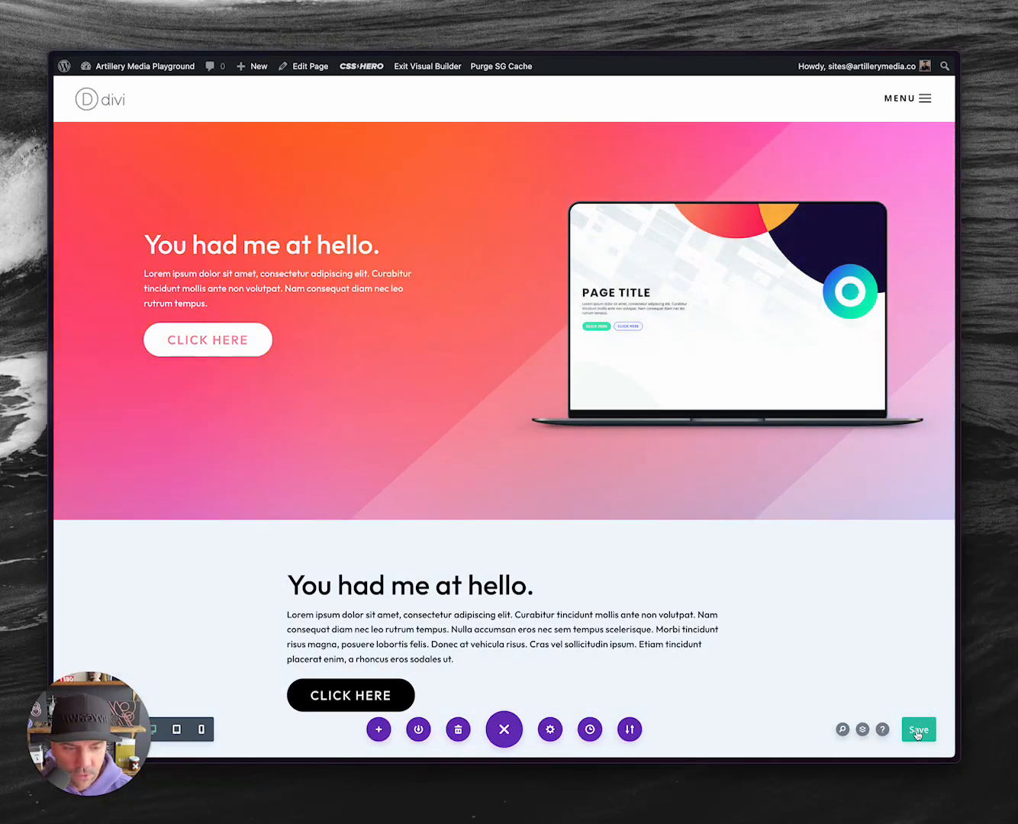
pyautogui.click(918, 732)
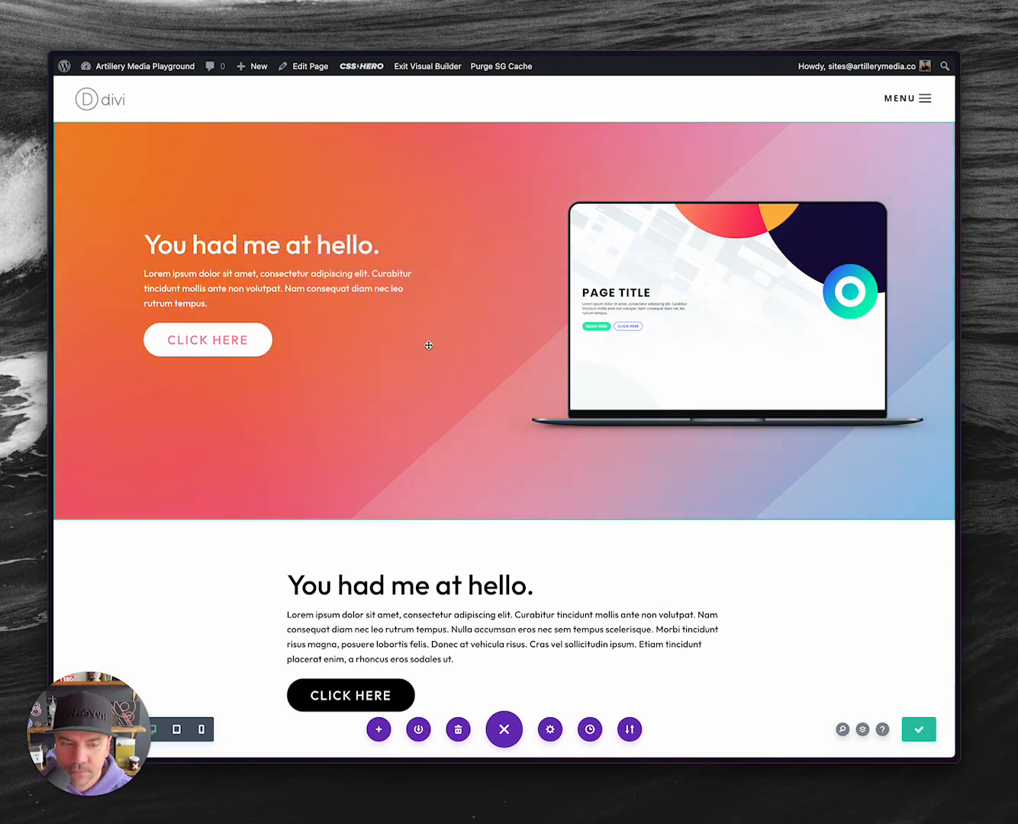
# View the mesh gradient and animated photo sections on the live page and copy its URL.
pyautogui.hotkey('ctrl', 'Tab')
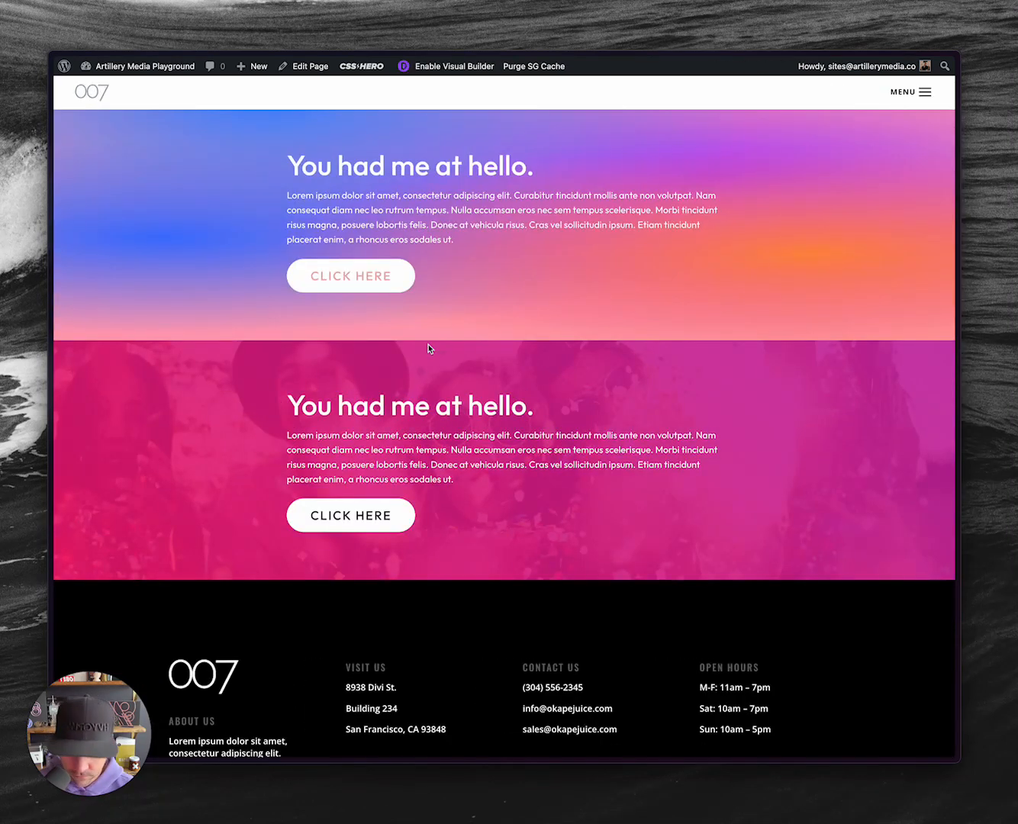
pyautogui.scroll(-1, 597, 292)
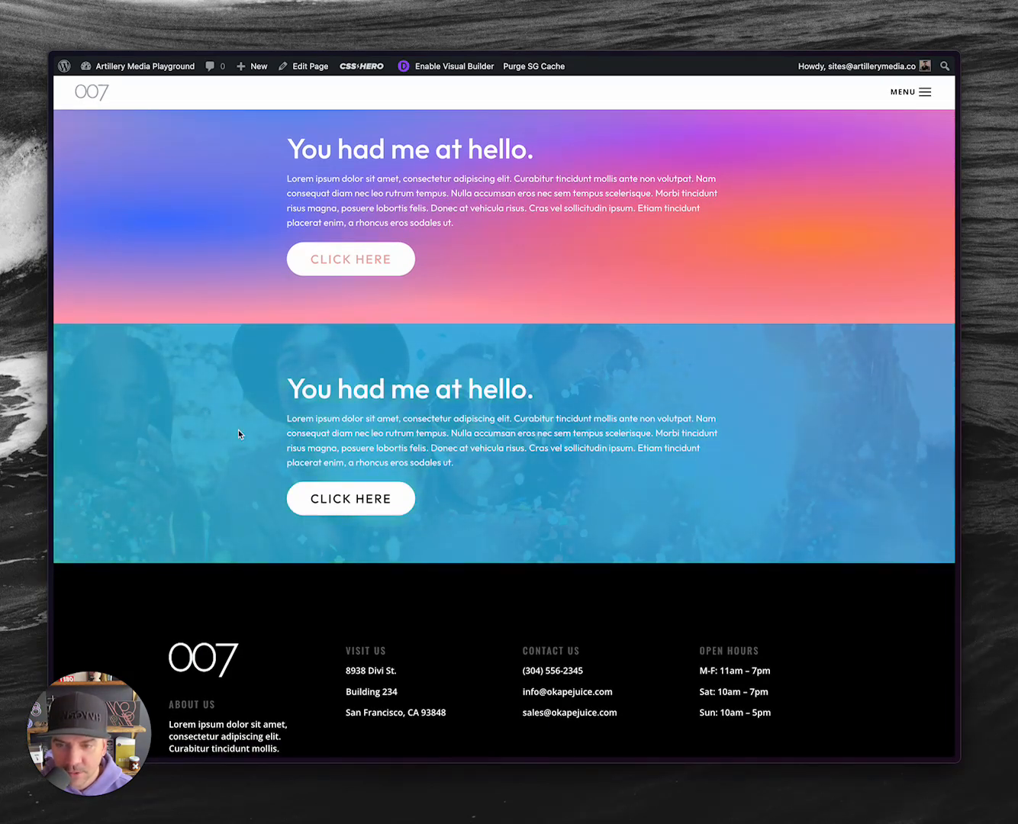
pyautogui.scroll(5, 237, 432)
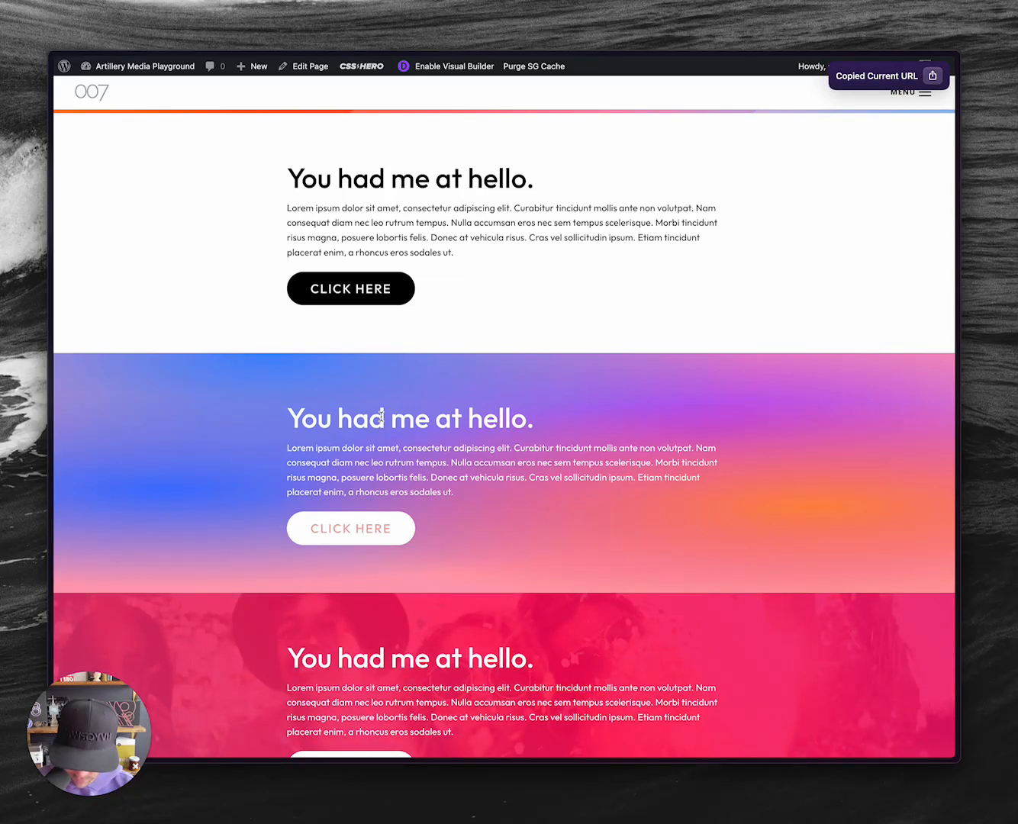
pyautogui.press('super+space')
pyautogui.press('Return')
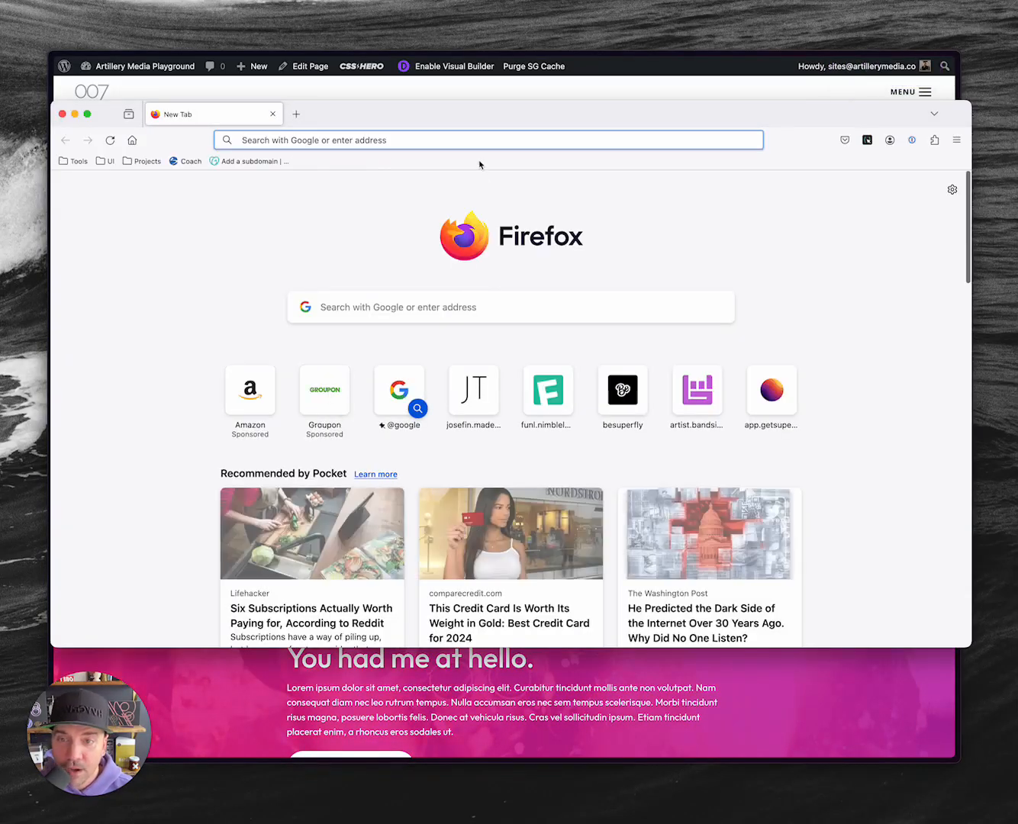
pyautogui.click(442, 142)
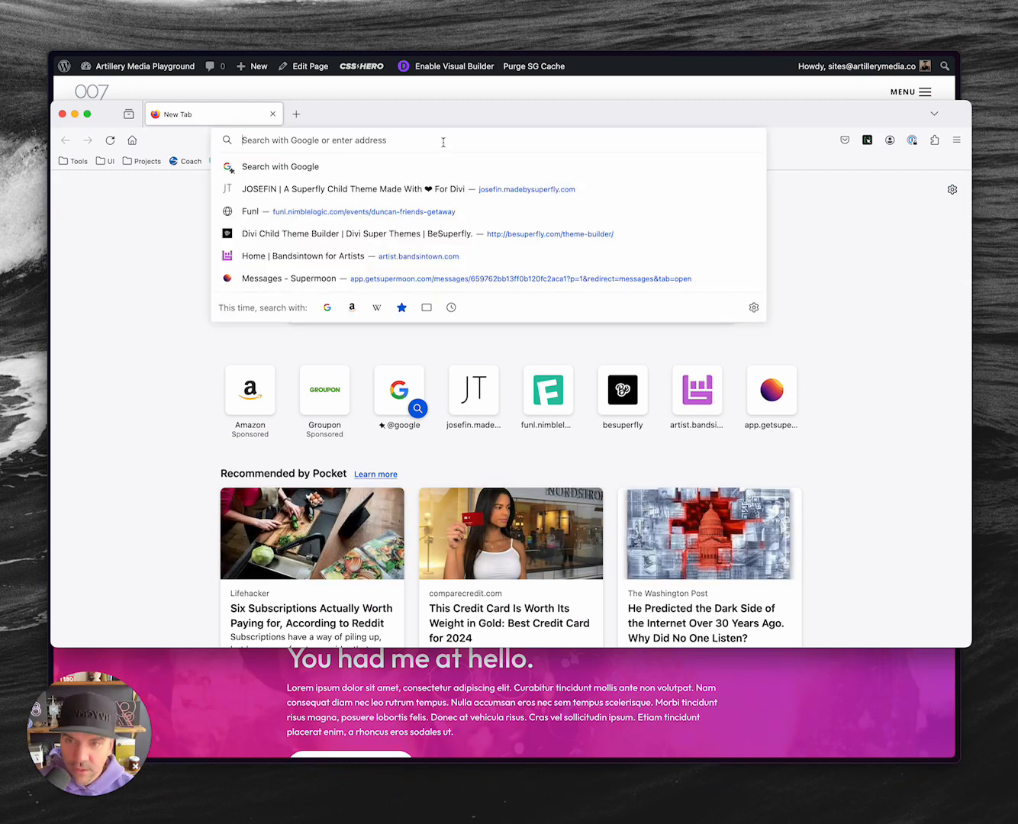
pyautogui.write('https://artillerymedia.co/wordpress/gradients/')
pyautogui.press('Return')
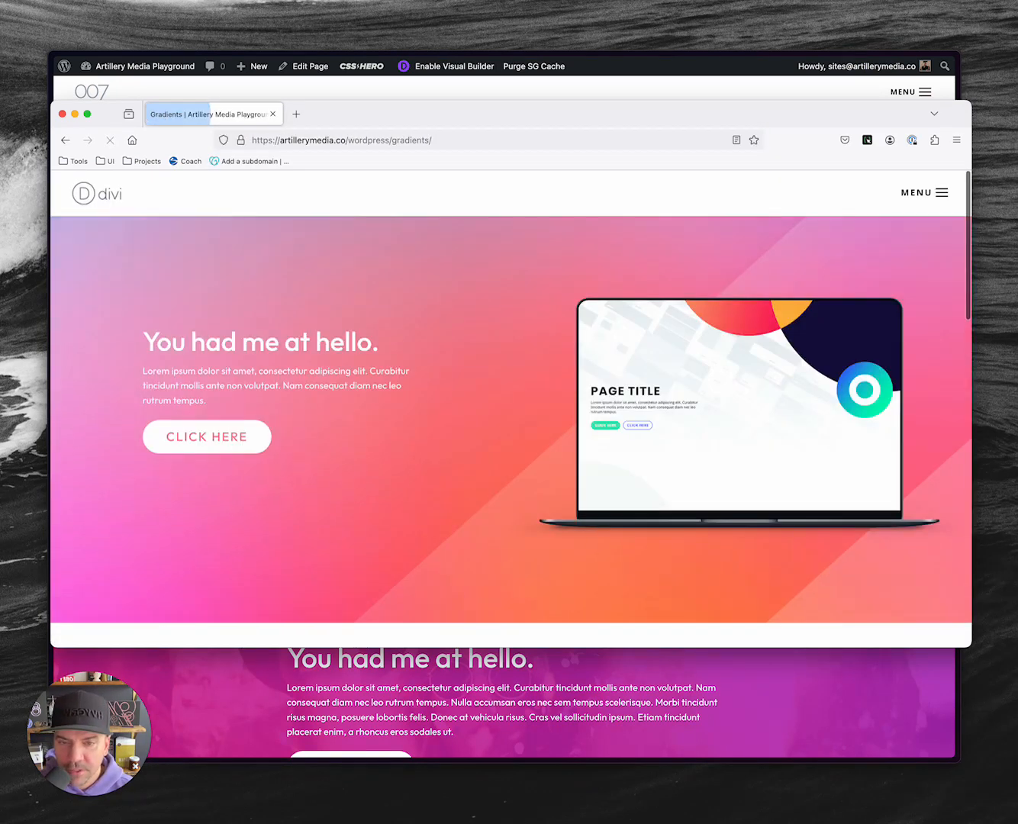
pyautogui.scroll(-10, 422, 378)
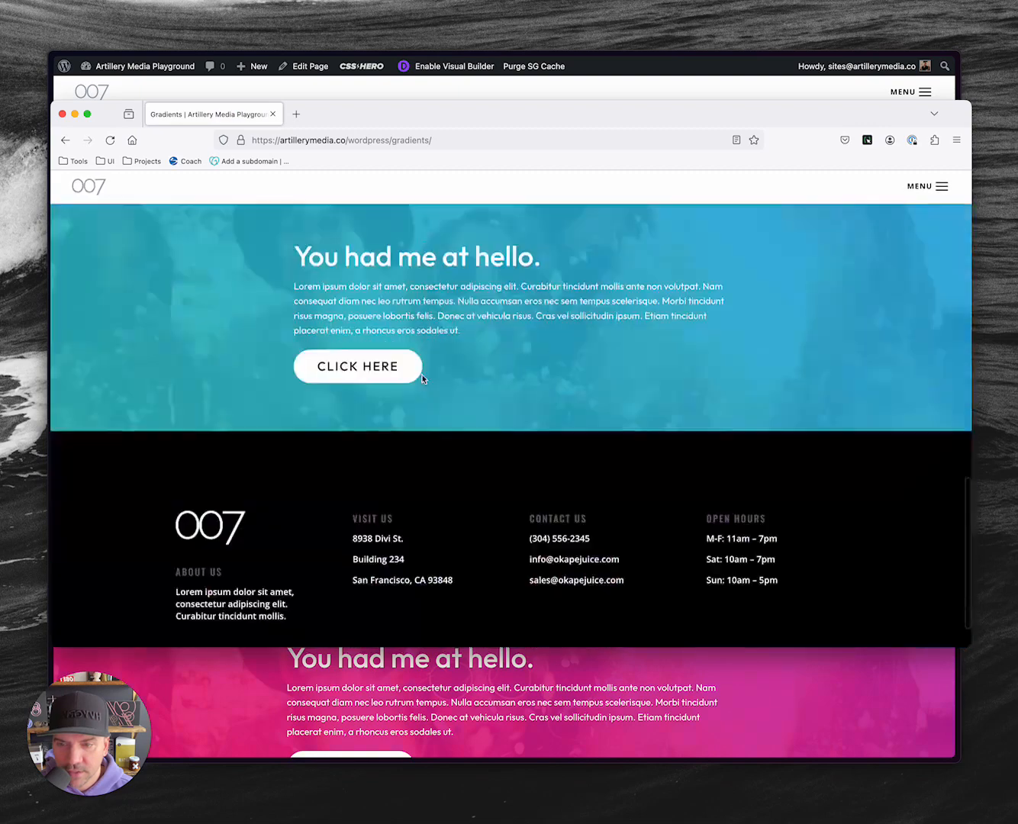
pyautogui.scroll(2, 235, 408)
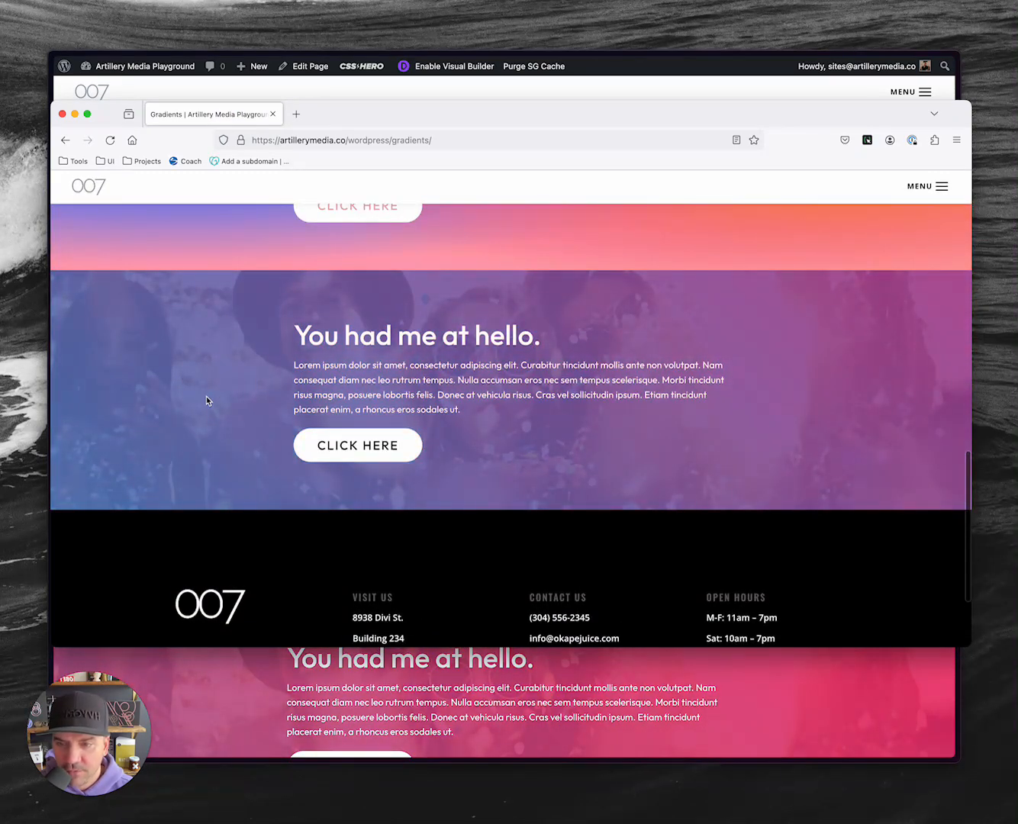
pyautogui.press('super+w')
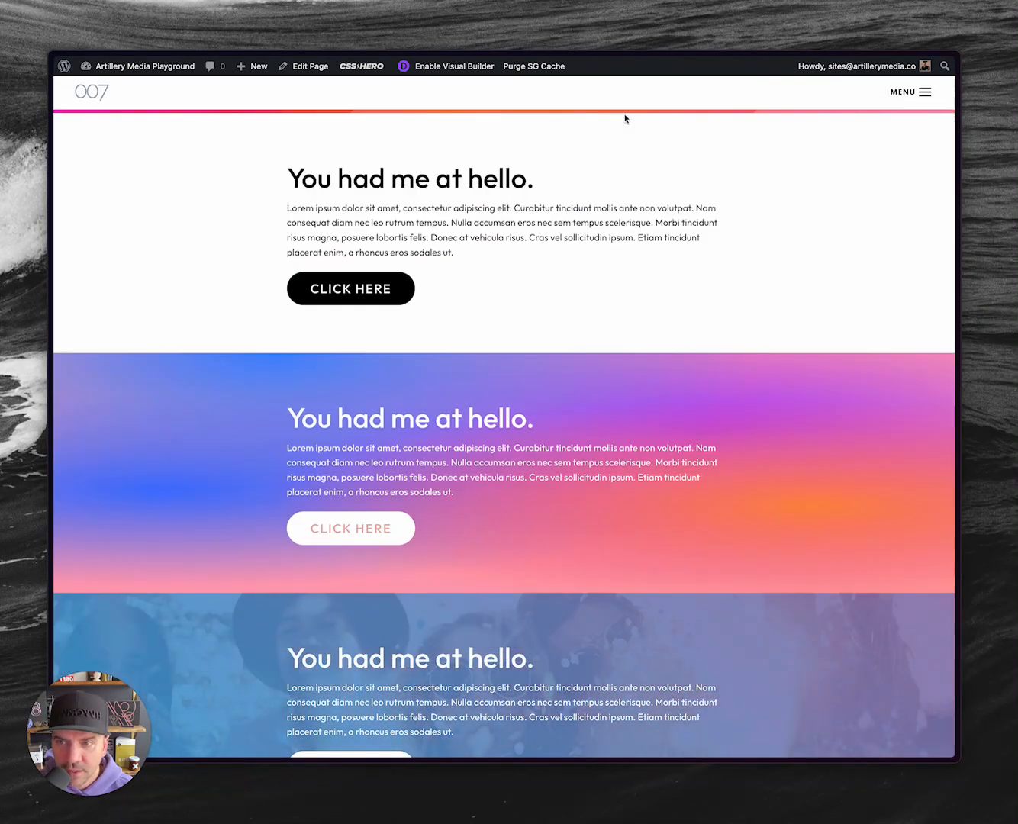
# Return to the page in the Visual Builder, open the Layers view from the hero row, and move it over the laptop image.
pyautogui.scroll(5, 398, 241)
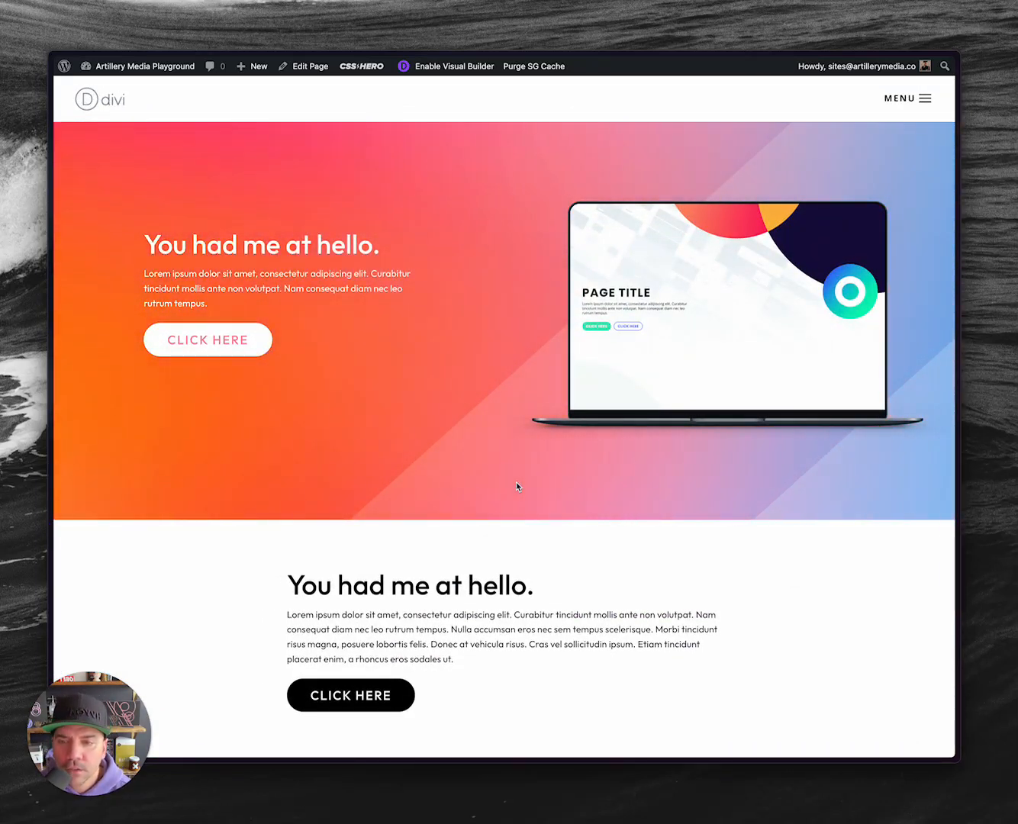
pyautogui.hotkey('ctrl', 'Tab')
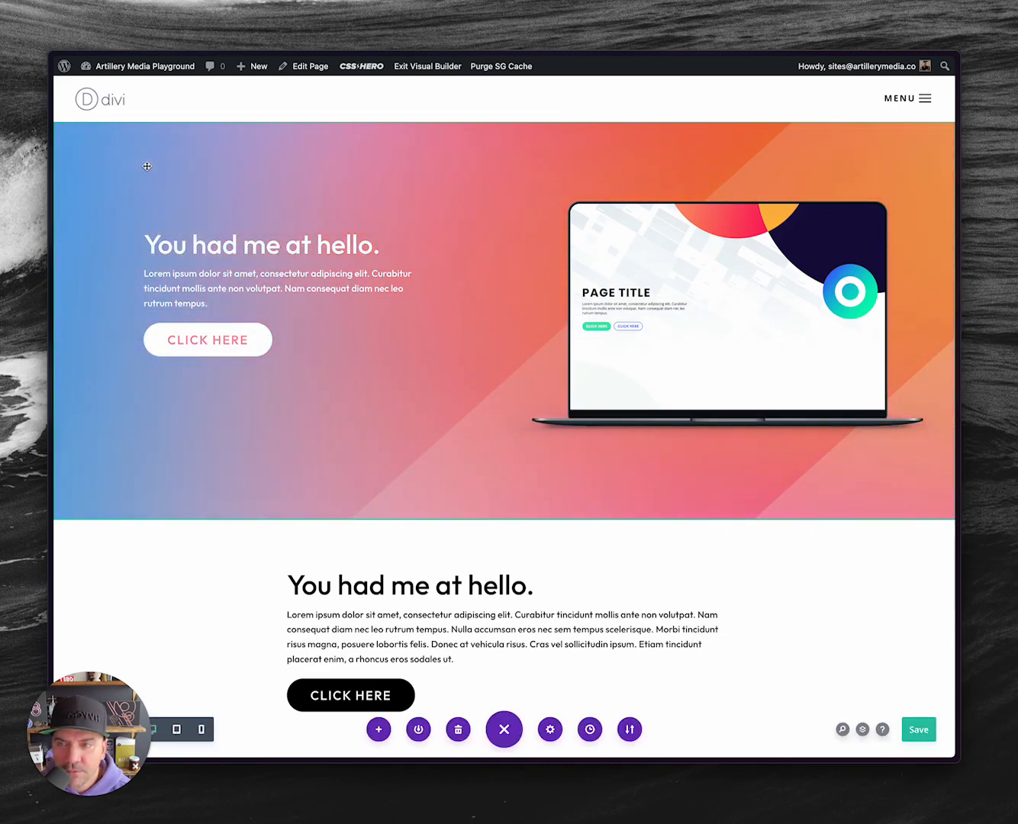
pyautogui.rightClick(103, 159)
pyautogui.click(174, 432)
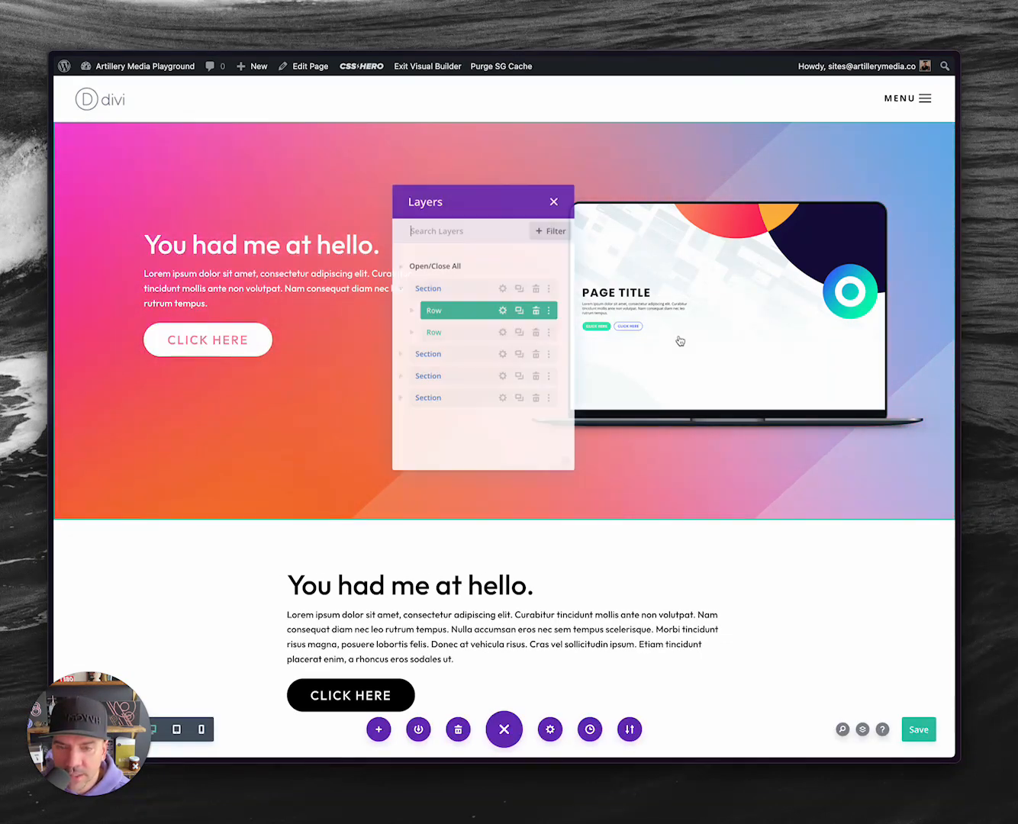
pyautogui.moveTo(511, 211); pyautogui.dragTo(802, 323)
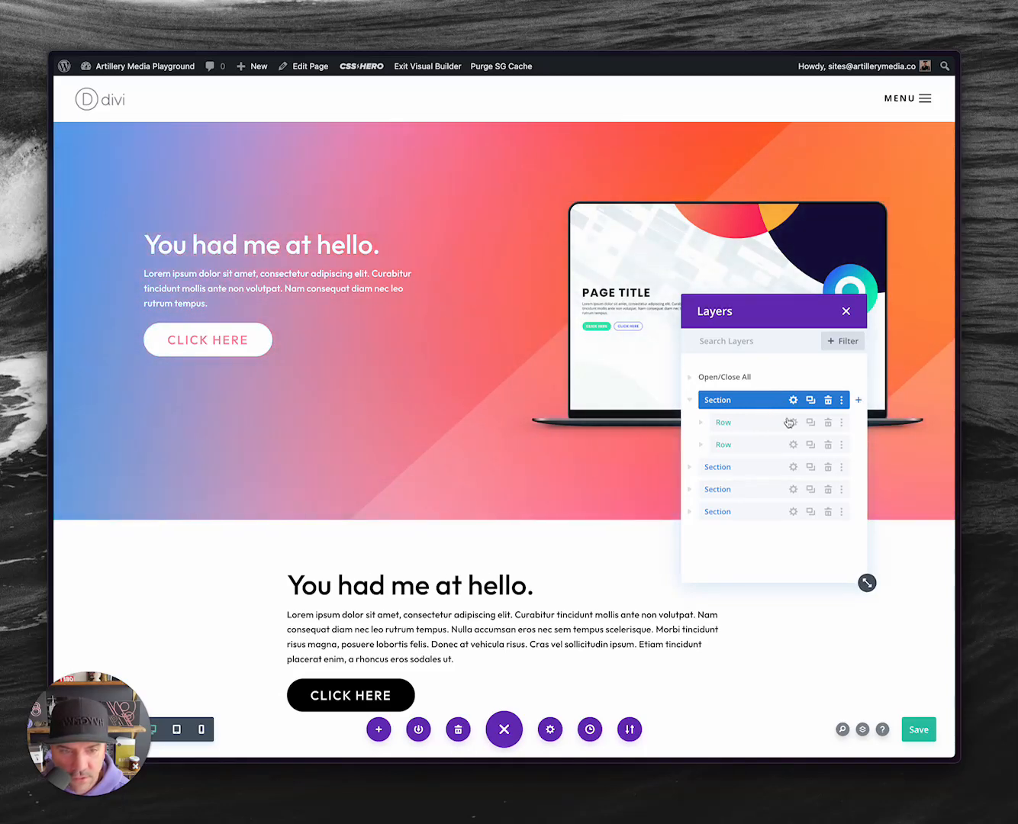
# Open and close the first hero row's settings, and expand both rows in the Layers view to examine their columns and modules.
pyautogui.click(794, 424)
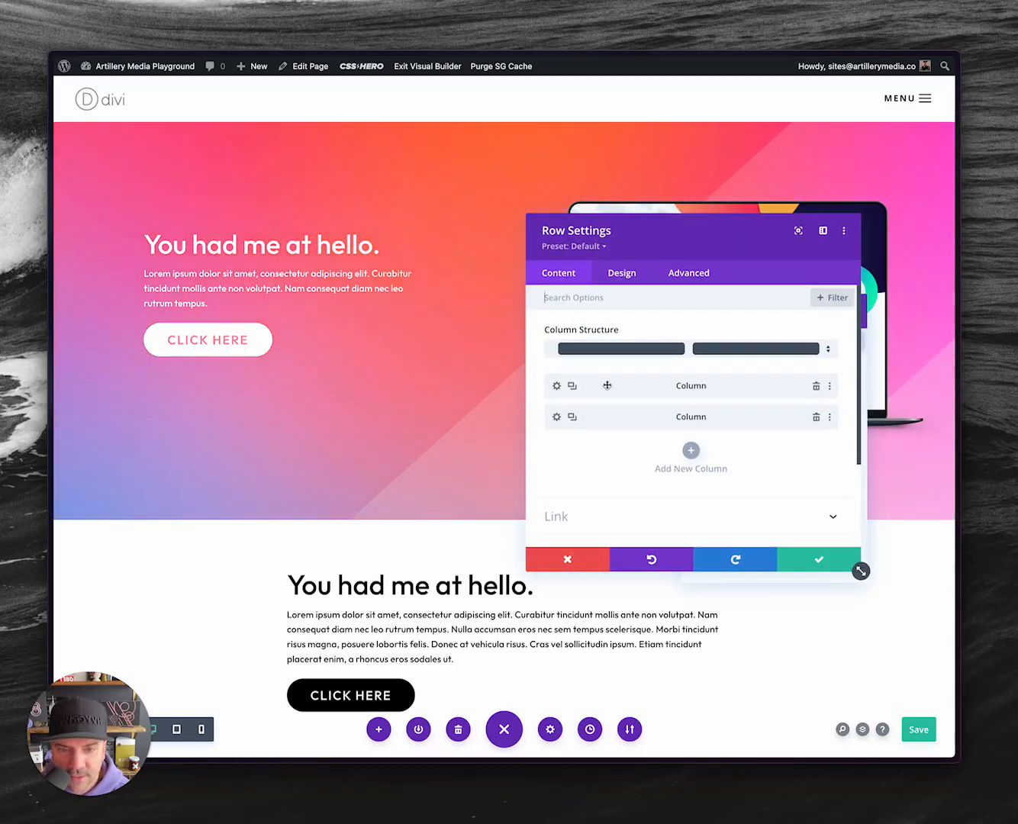
pyautogui.click(807, 559)
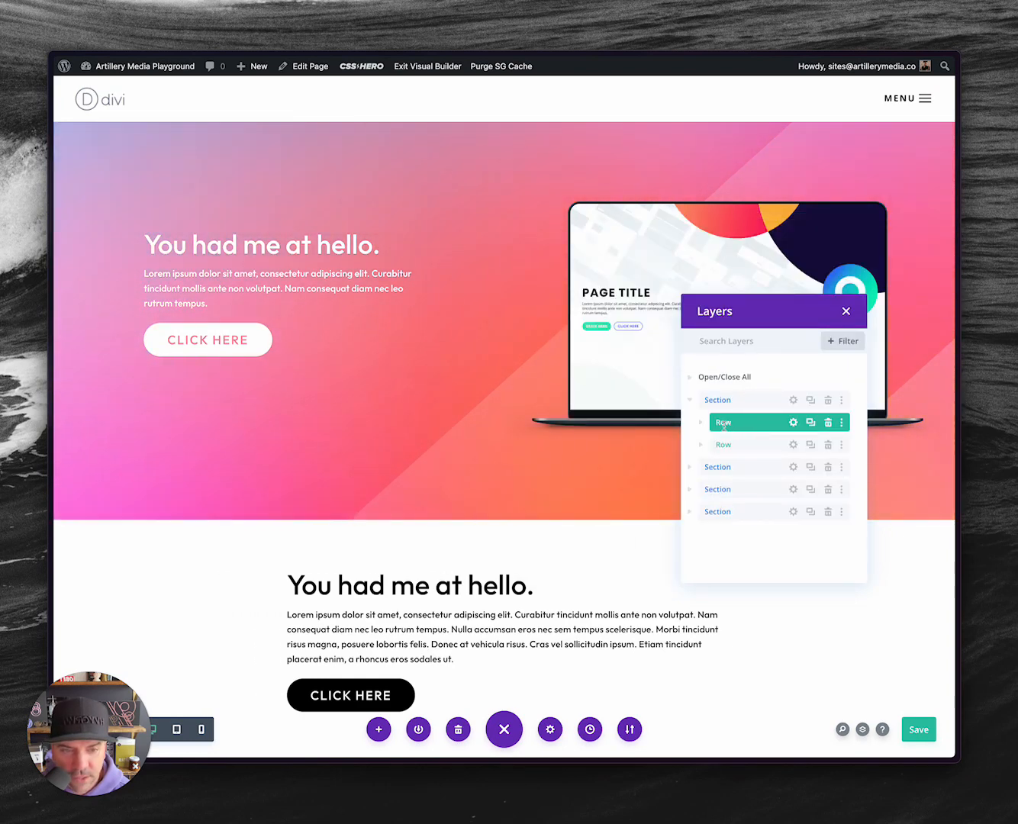
pyautogui.click(714, 444)
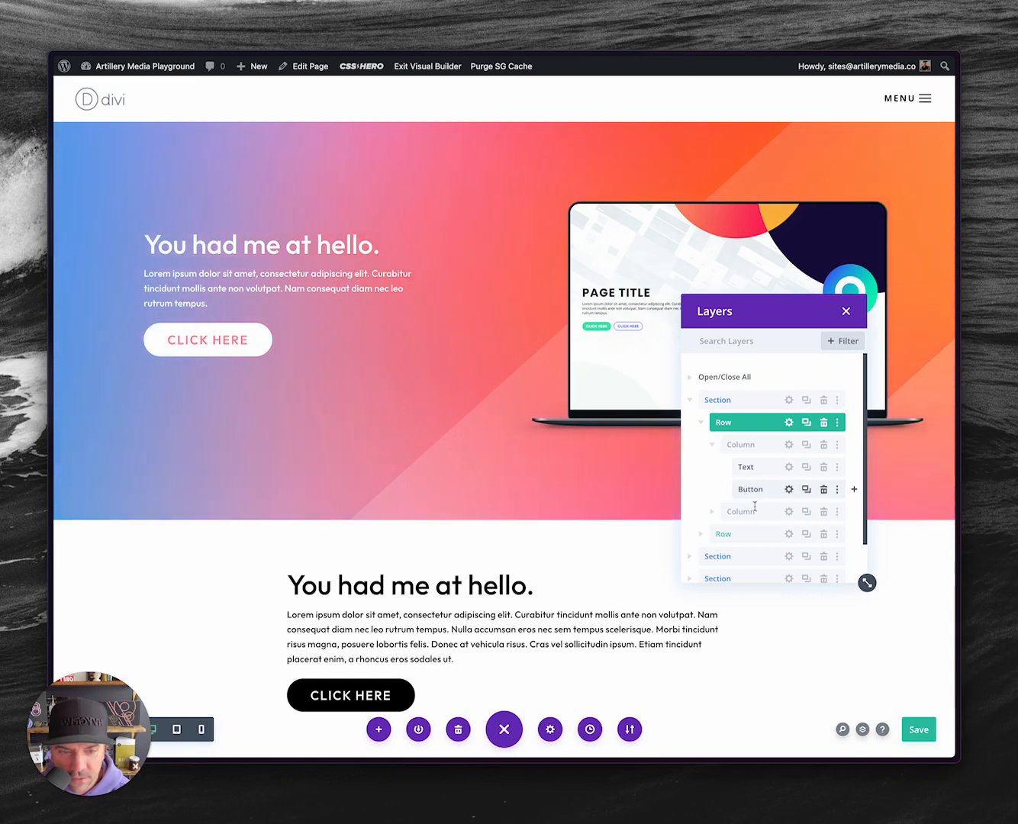
pyautogui.click(711, 515)
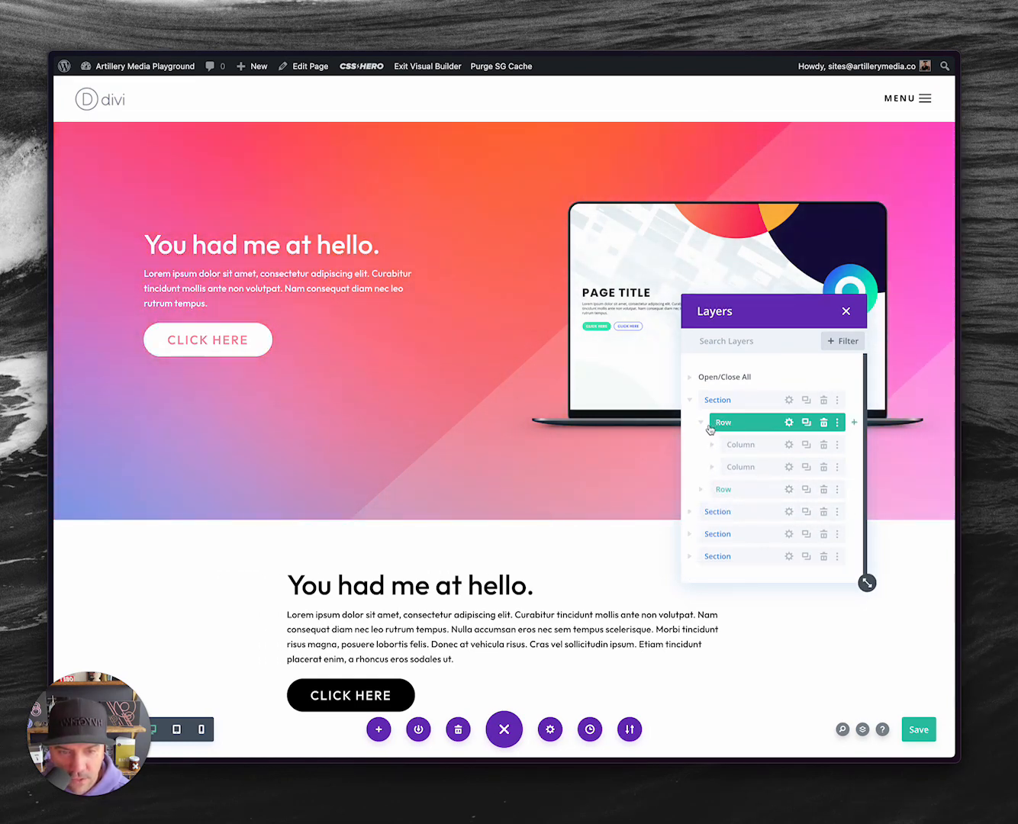
pyautogui.click(702, 423)
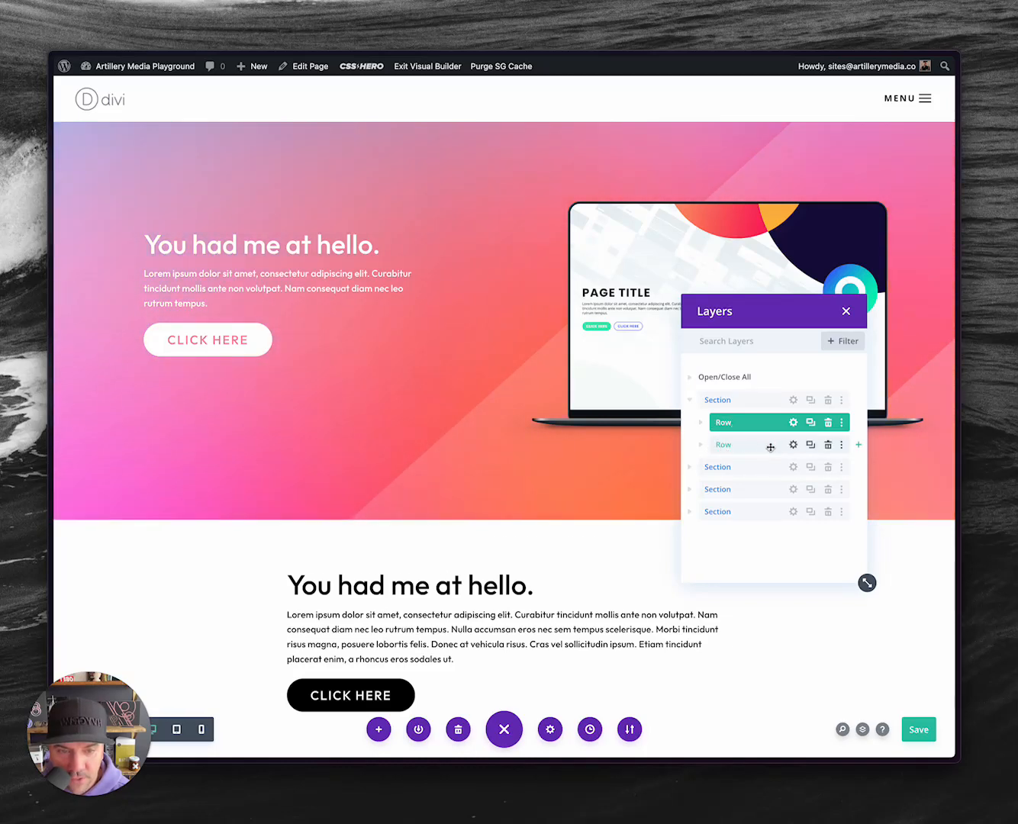
pyautogui.click(700, 445)
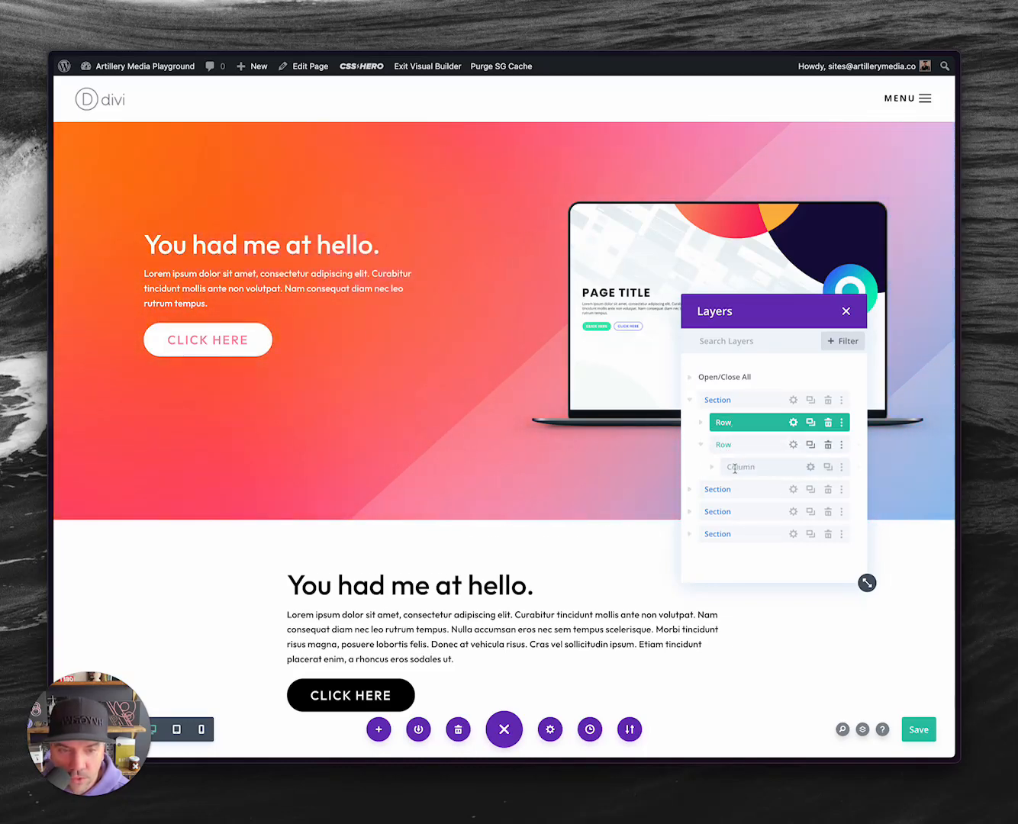
pyautogui.click(735, 467)
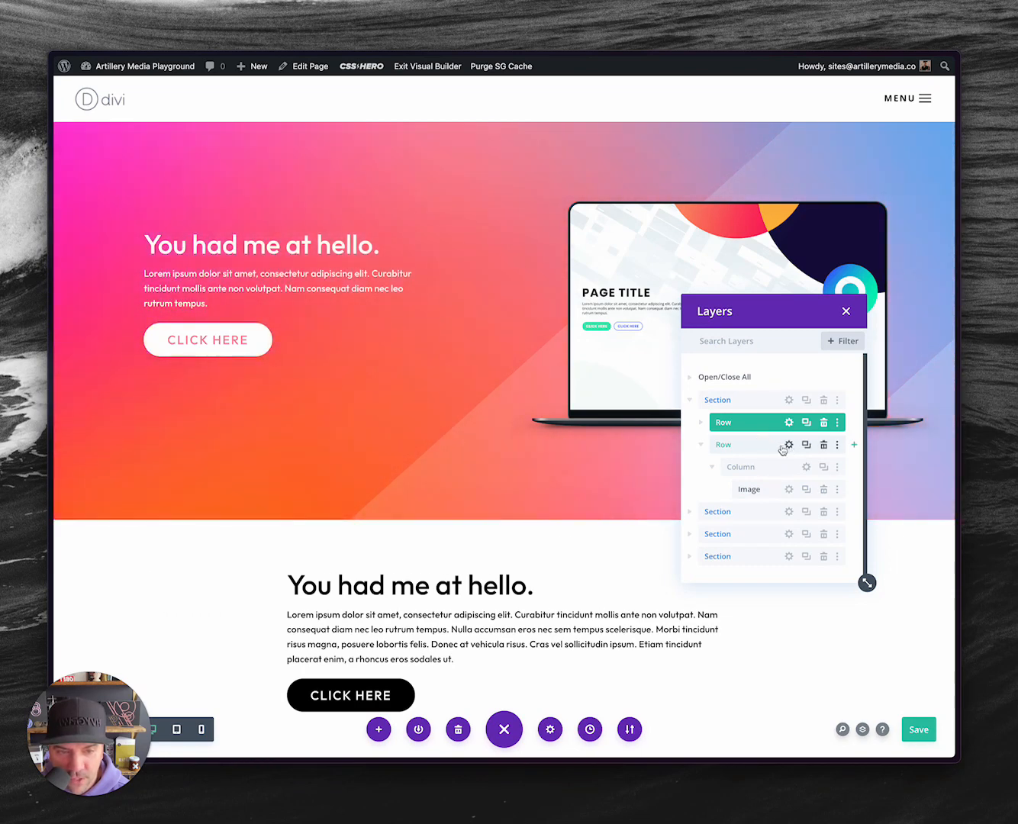
# Open the hero section's settings and delete its black background color.
pyautogui.click(789, 401)
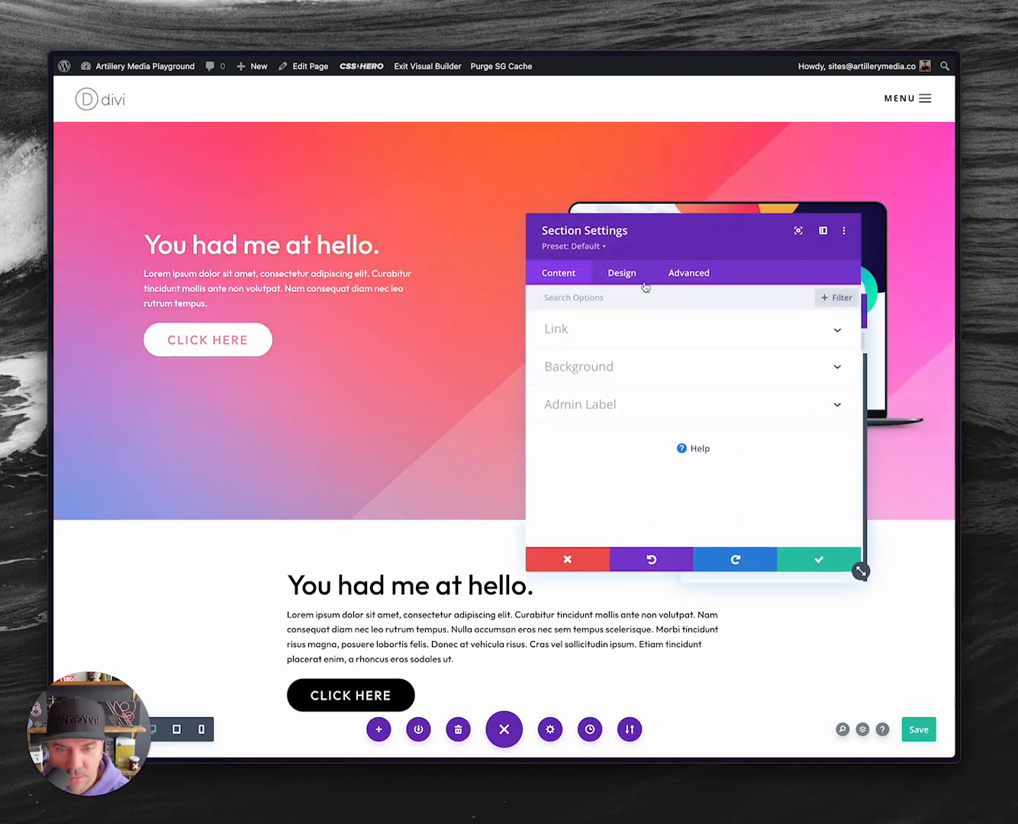
pyautogui.click(561, 276)
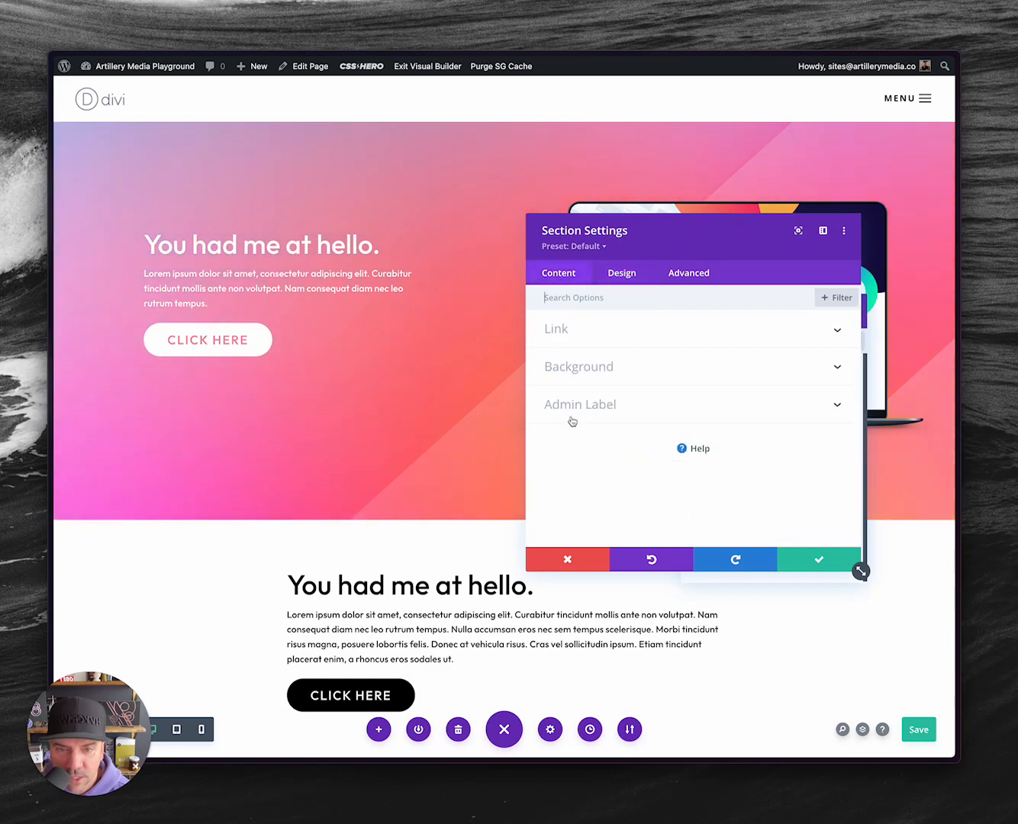
pyautogui.click(599, 367)
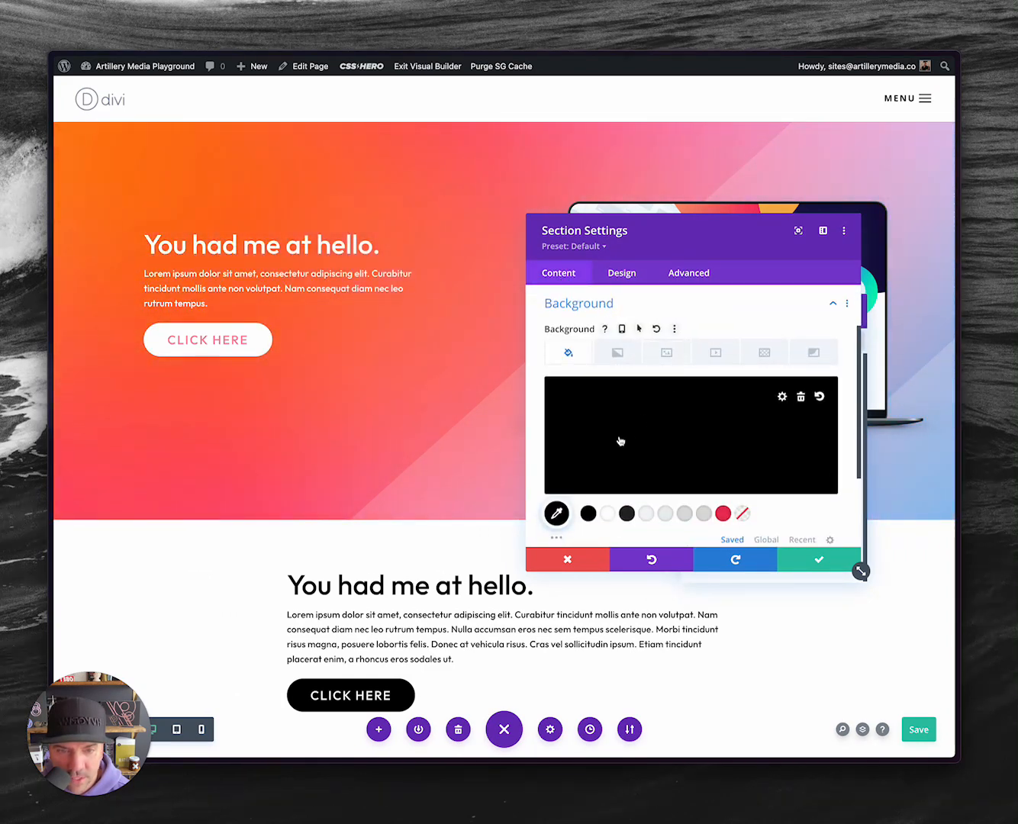
pyautogui.click(801, 397)
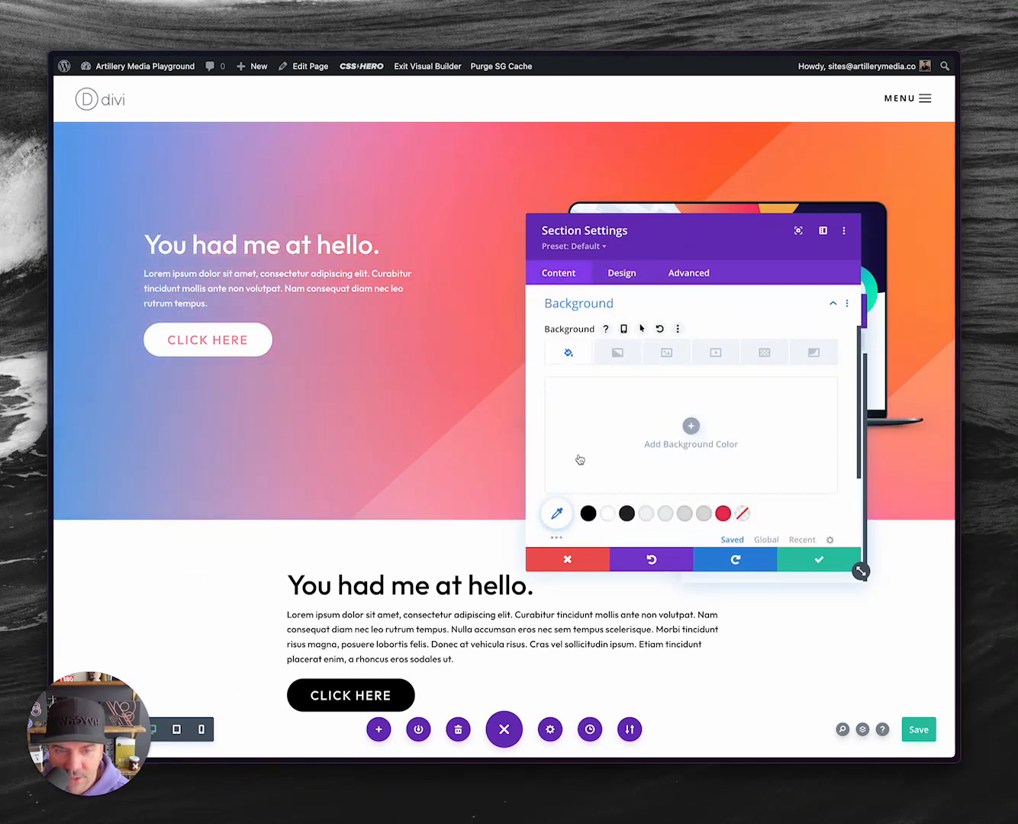
# Remove the adjustBackground CSS class from the hero section.
pyautogui.click(621, 274)
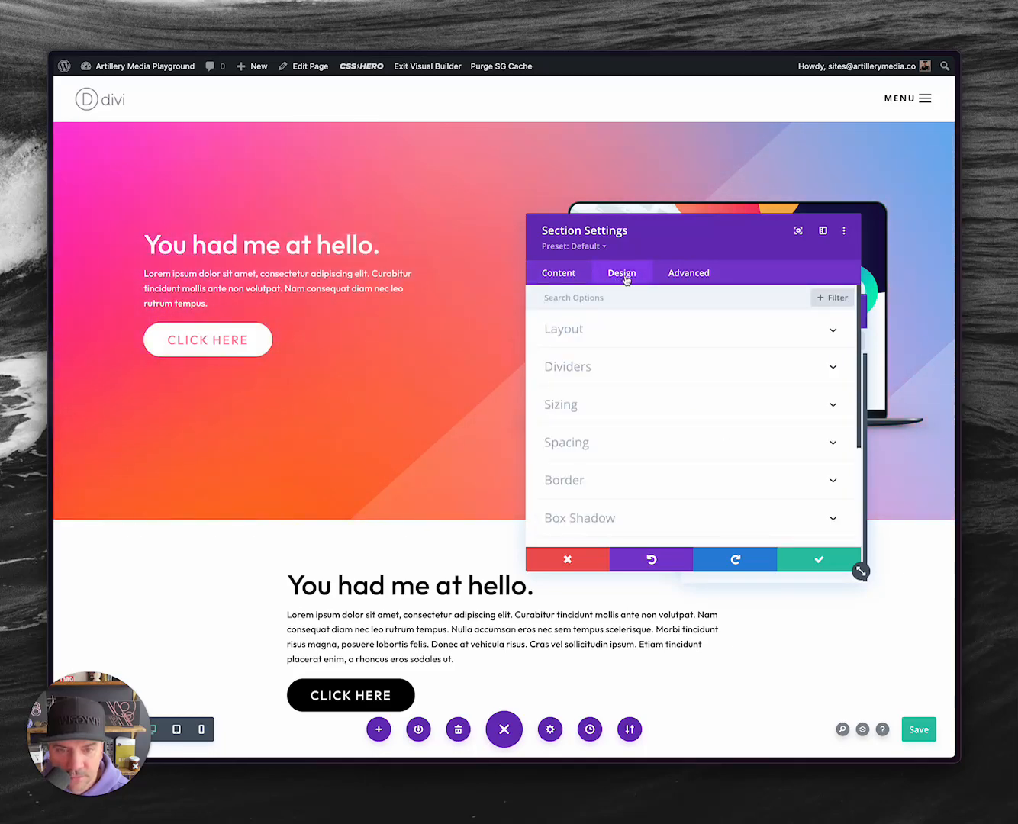
pyautogui.click(595, 331)
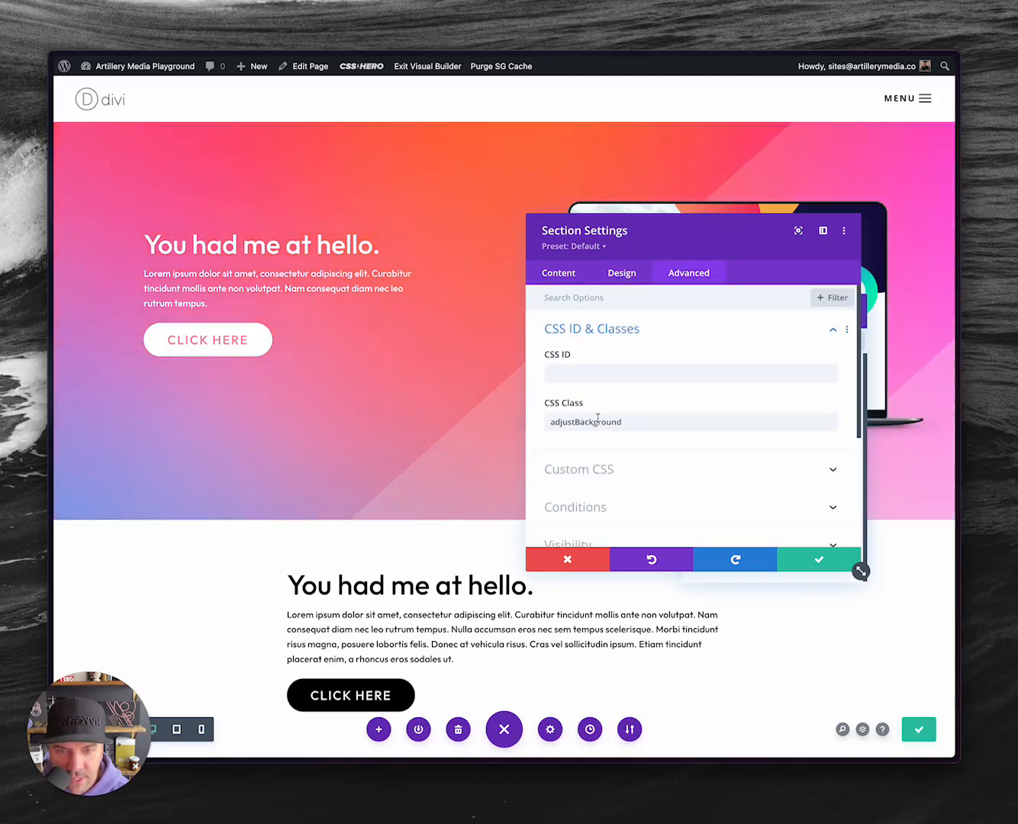
pyautogui.doubleClick(631, 418)
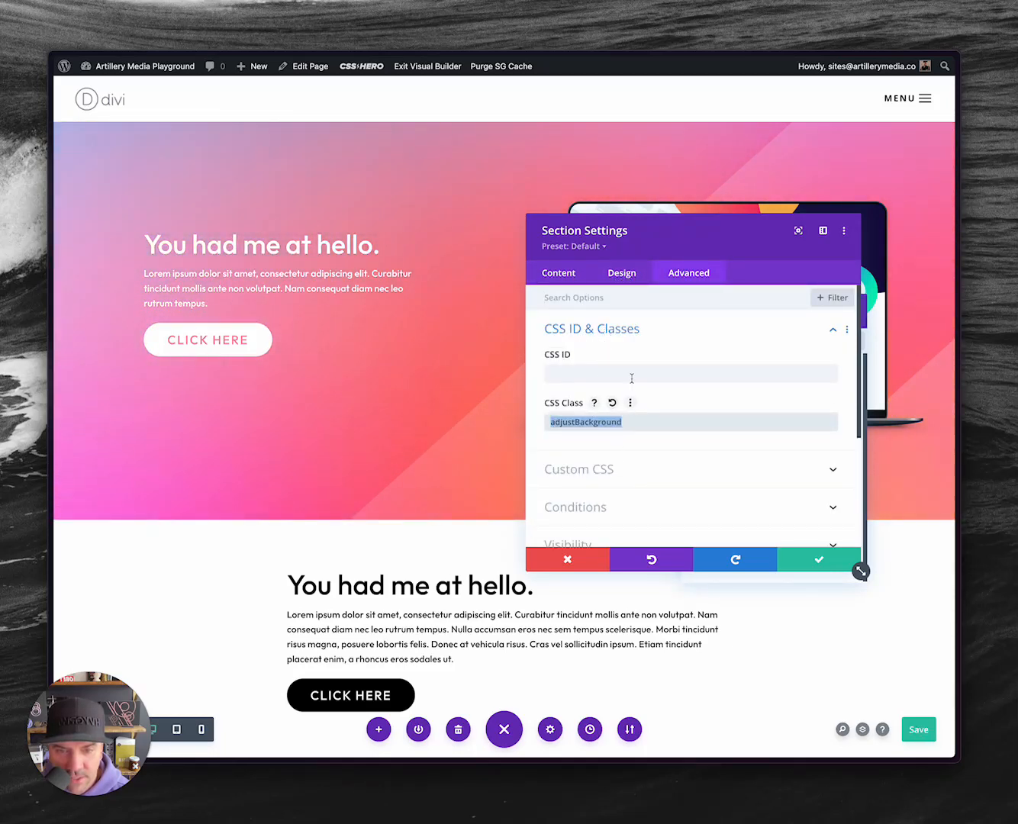
pyautogui.press('BackSpace')
# Check the hero section's custom CSS fields and its margin and padding, and save the section settings.
pyautogui.click(606, 467)
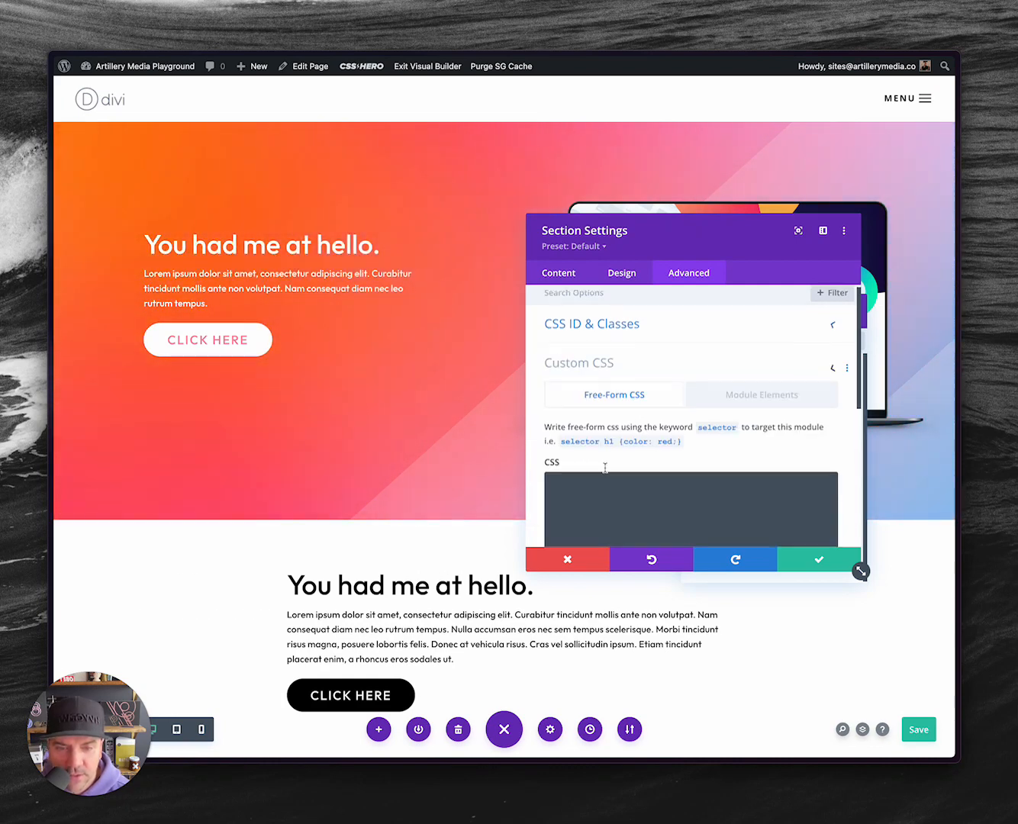
pyautogui.scroll(-1, 621, 470)
pyautogui.click(732, 336)
pyautogui.scroll(-5, 718, 382)
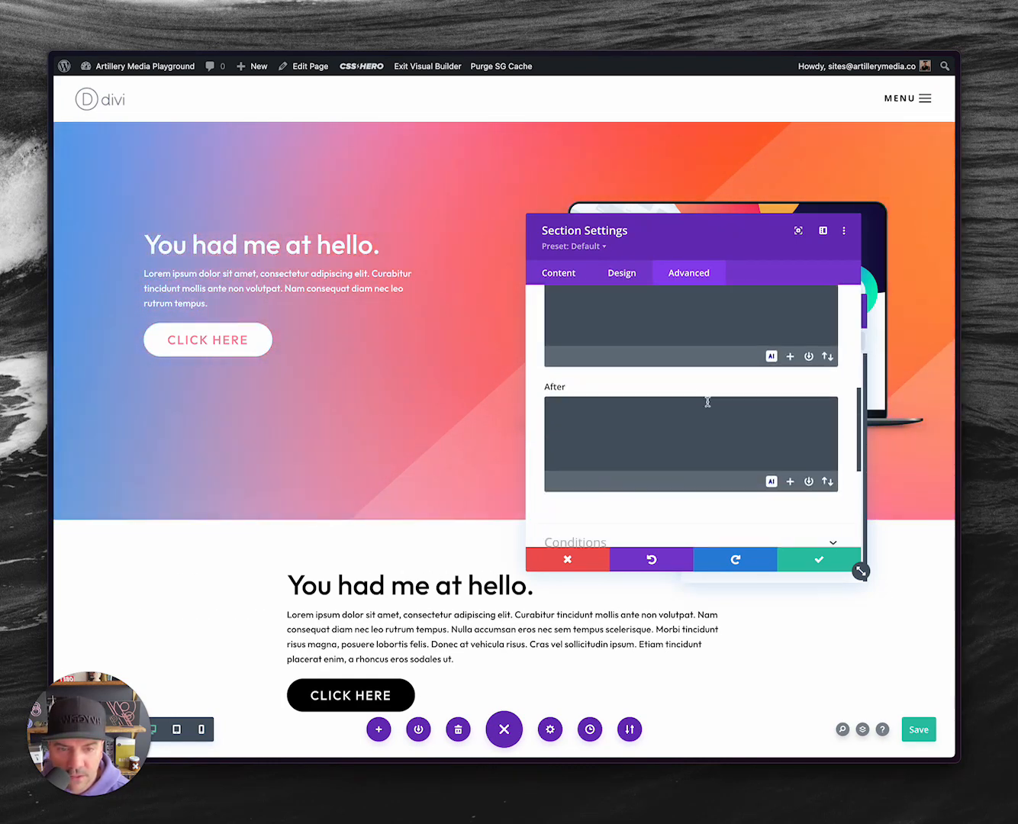
pyautogui.scroll(8, 707, 400)
pyautogui.click(560, 275)
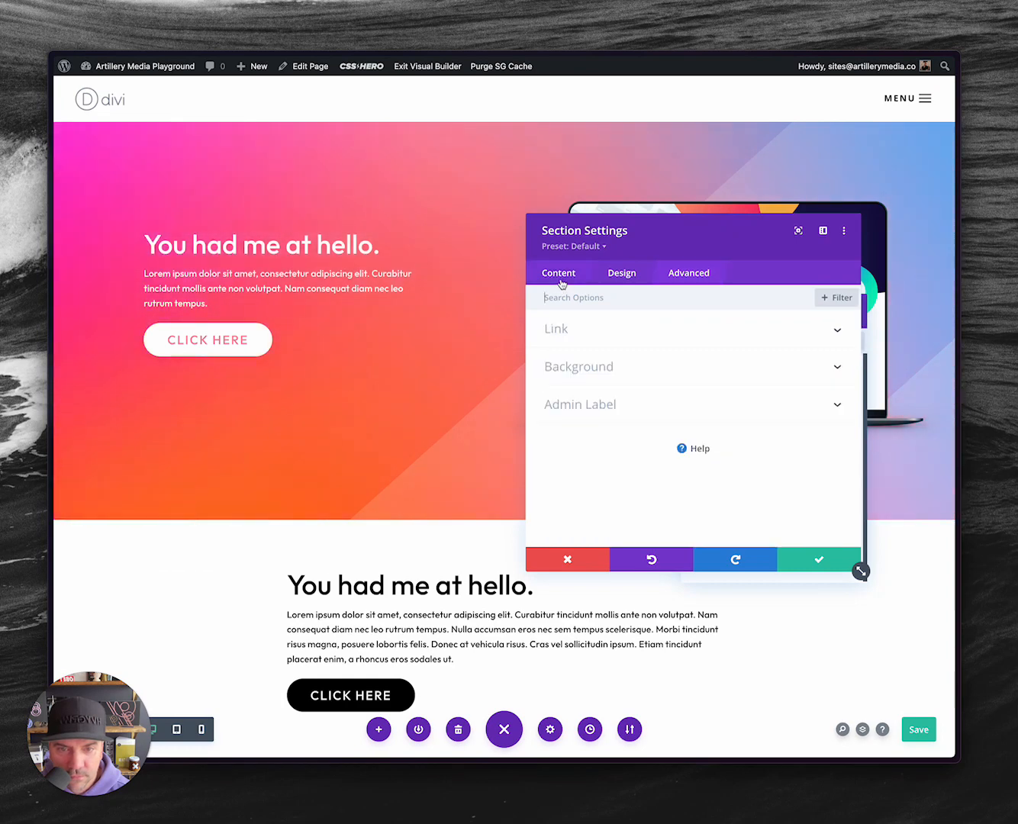
pyautogui.click(570, 443)
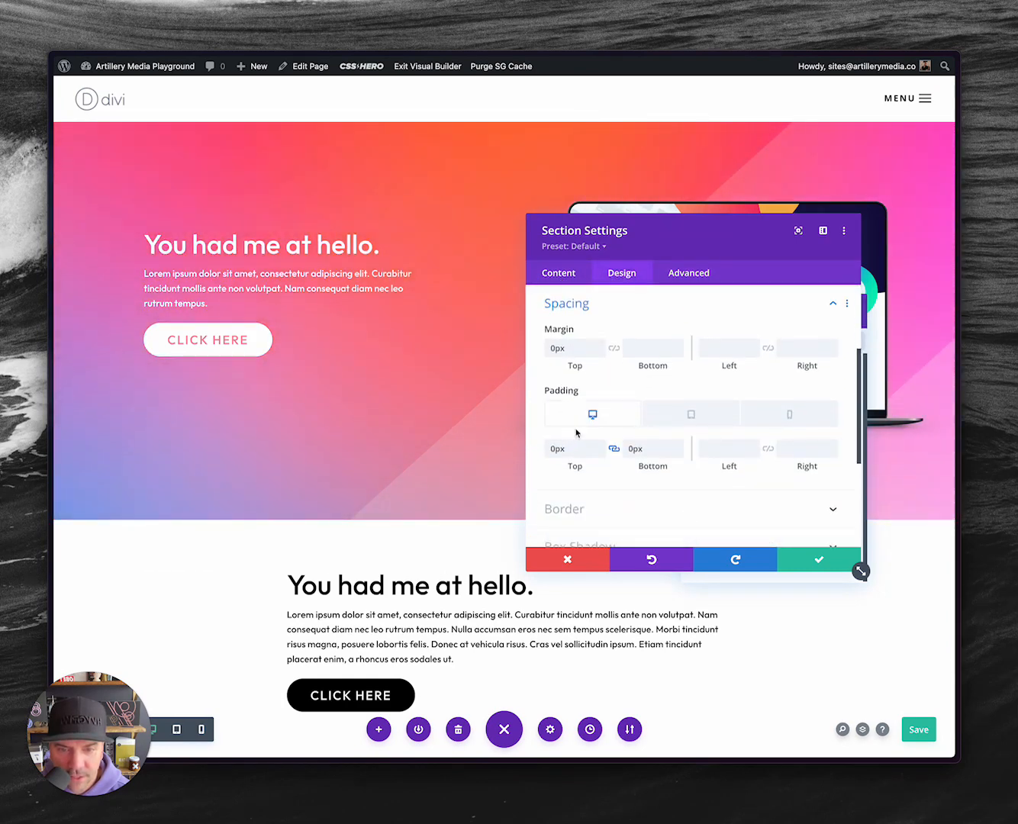
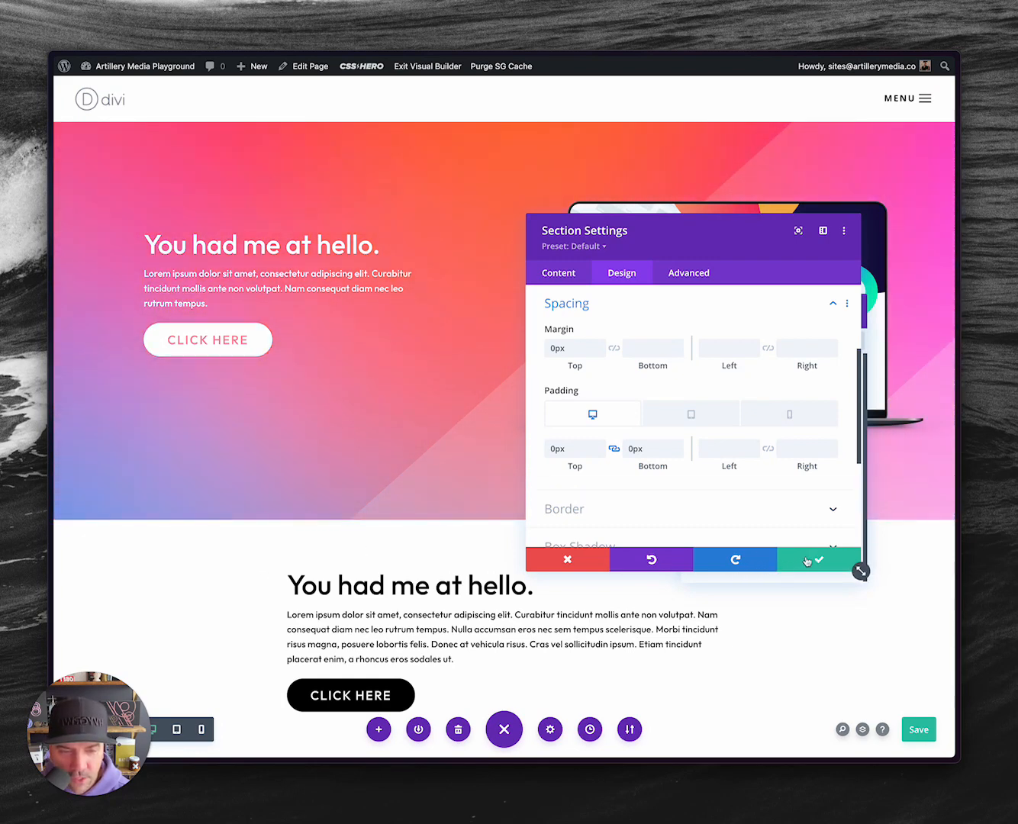
pyautogui.click(815, 562)
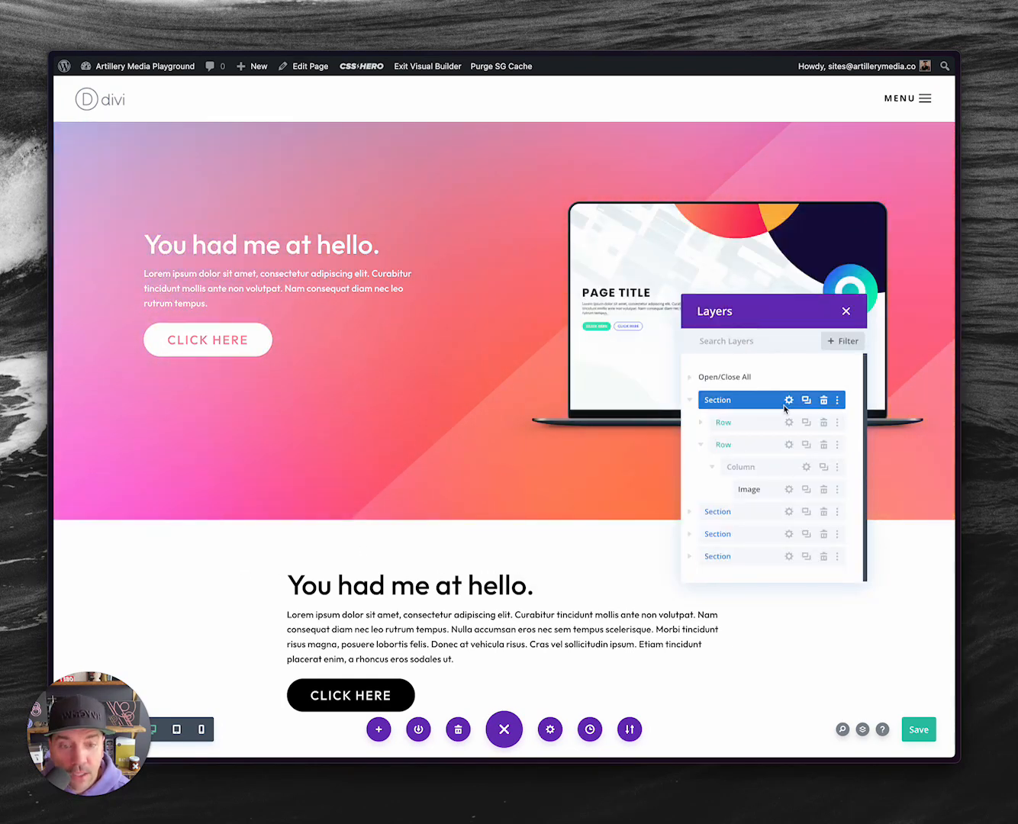
# Show the first hero row's background gradient settings, and move the settings and Layers windows clear of the laptop image.
pyautogui.click(790, 423)
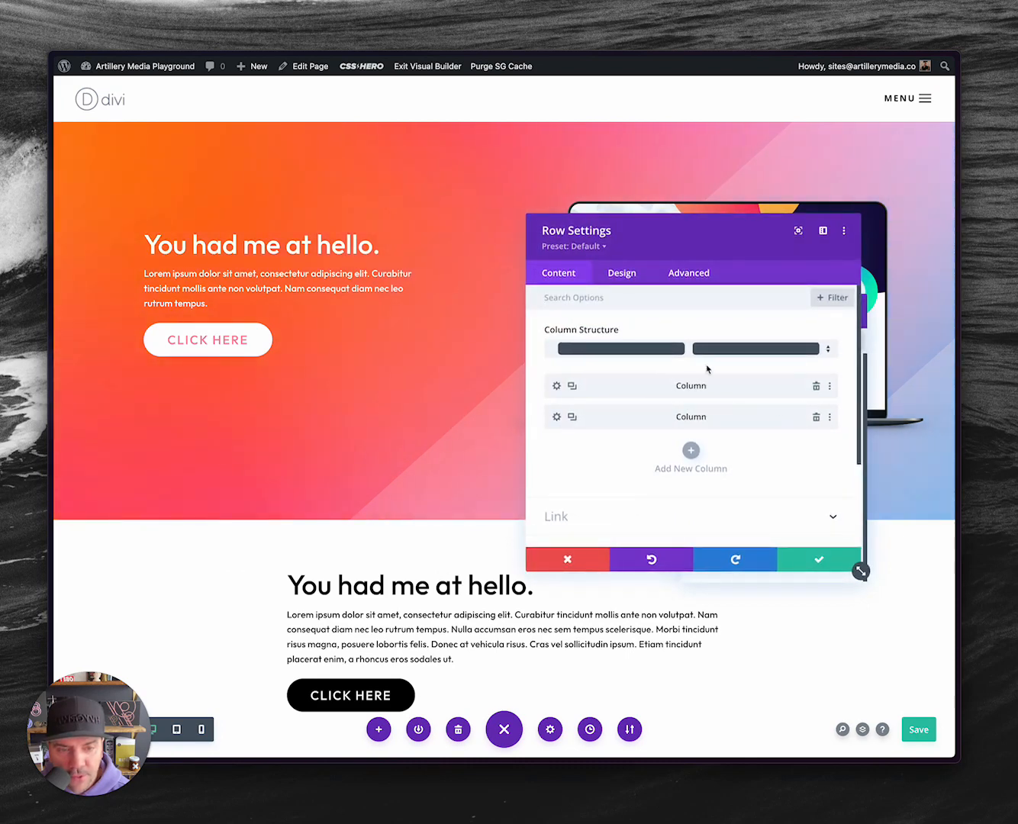
pyautogui.scroll(-3, 639, 457)
pyautogui.click(598, 439)
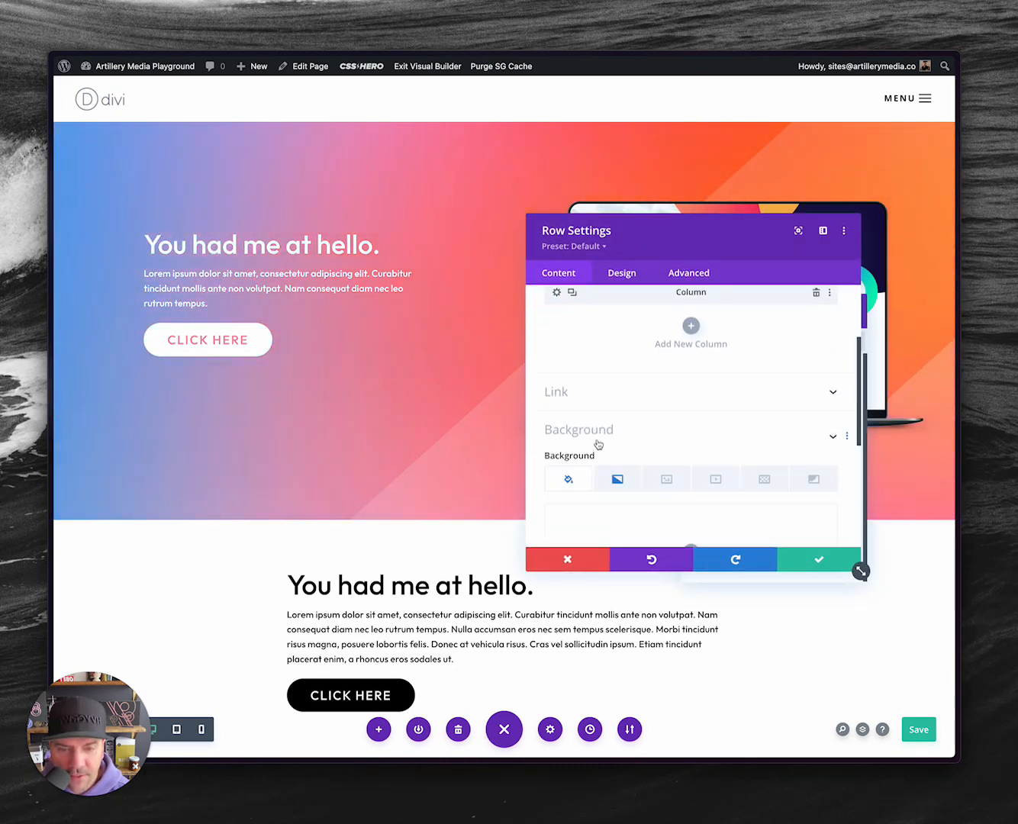
pyautogui.click(617, 379)
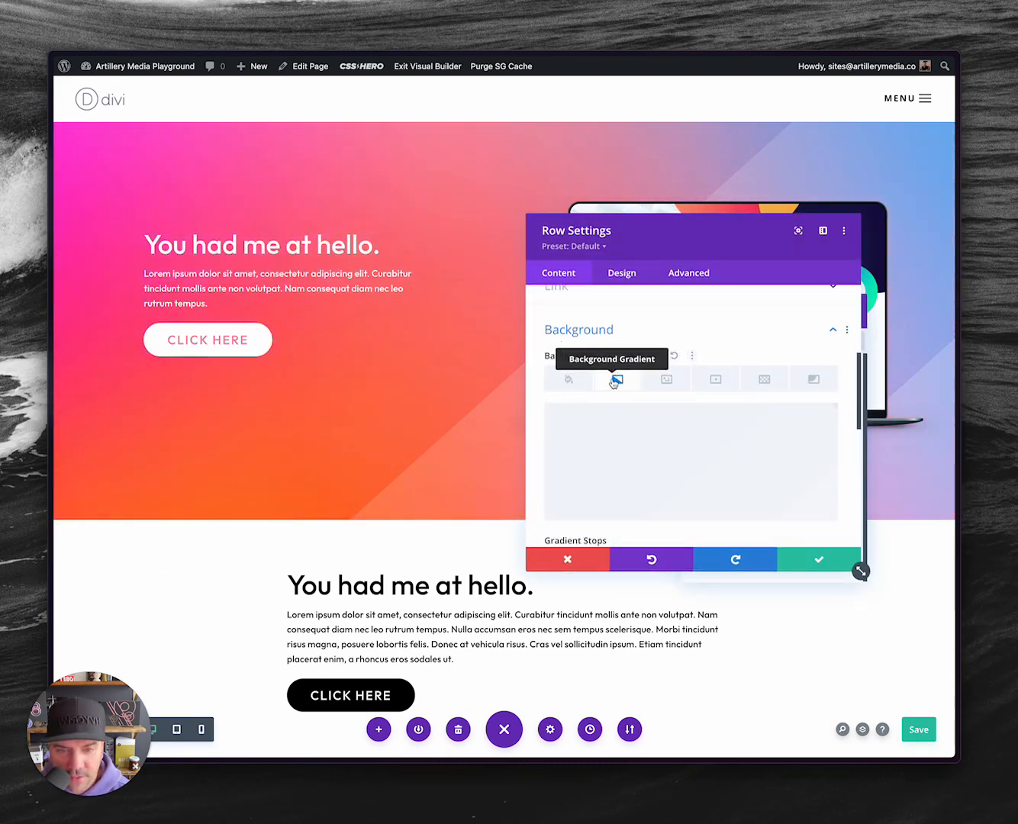
pyautogui.moveTo(672, 240); pyautogui.dragTo(316, 269)
pyautogui.scroll(-2, 318, 490)
pyautogui.scroll(-1, 318, 491)
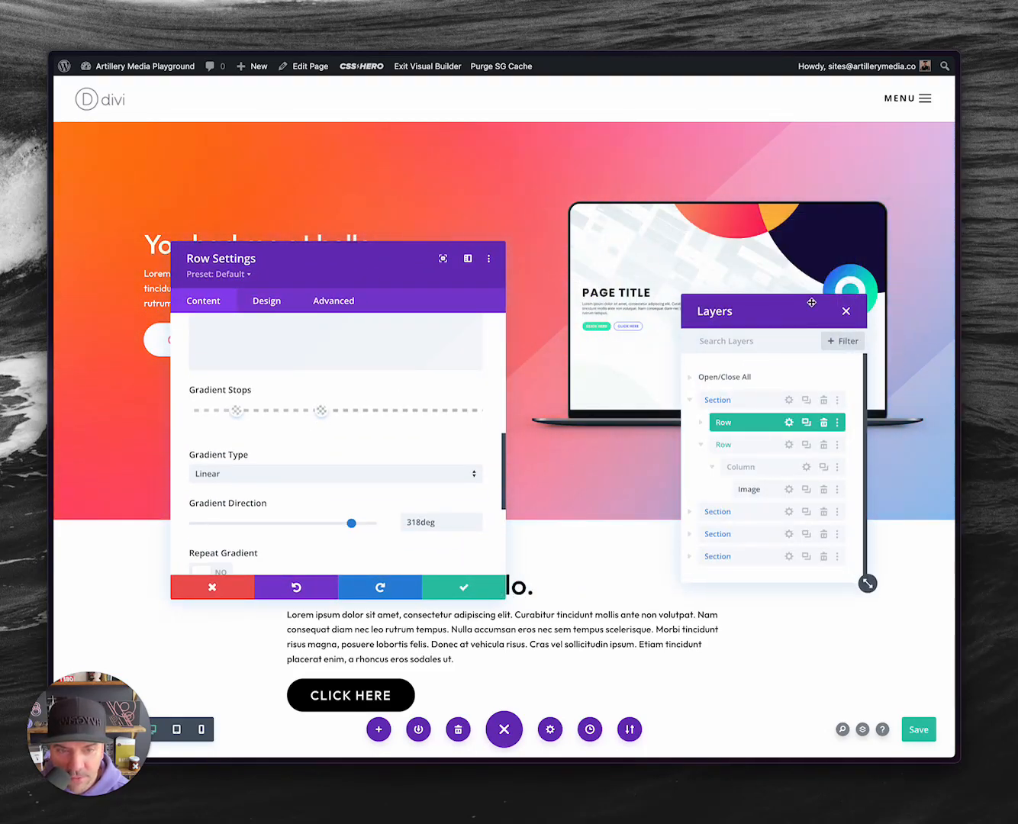
pyautogui.moveTo(812, 303); pyautogui.dragTo(724, 432)
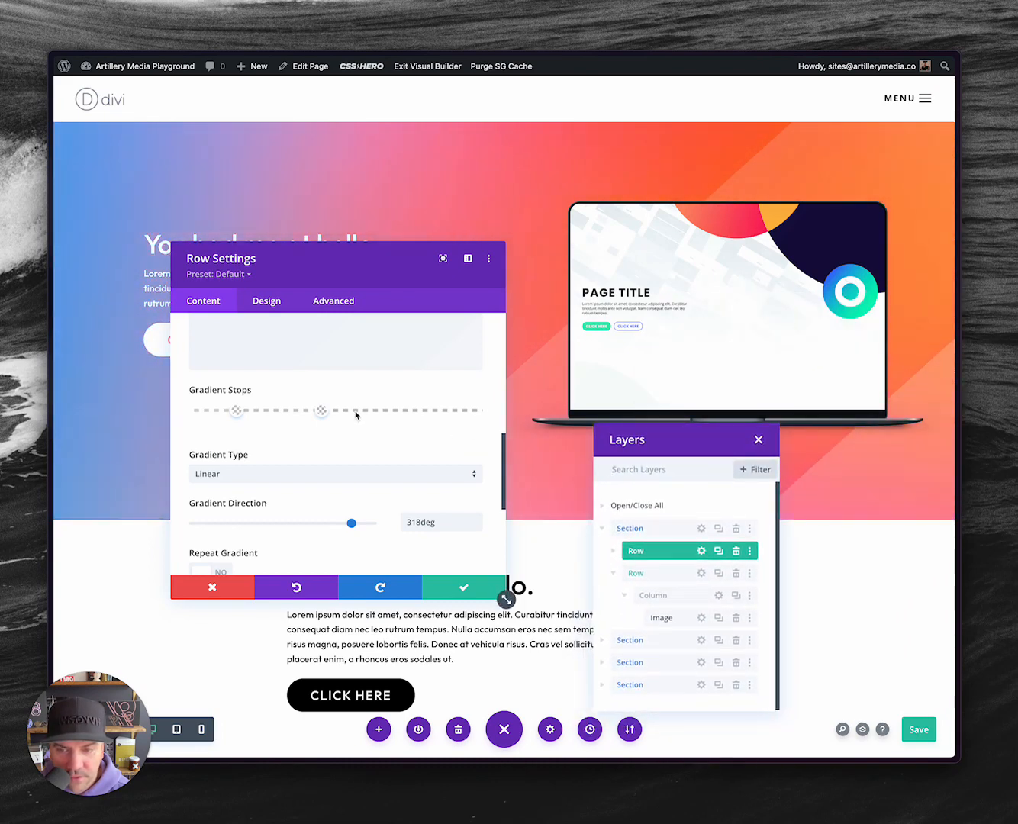
# Try a gradient stop at 53% in the first row's background, return it to the middle stop, and save the row settings.
pyautogui.click(355, 411)
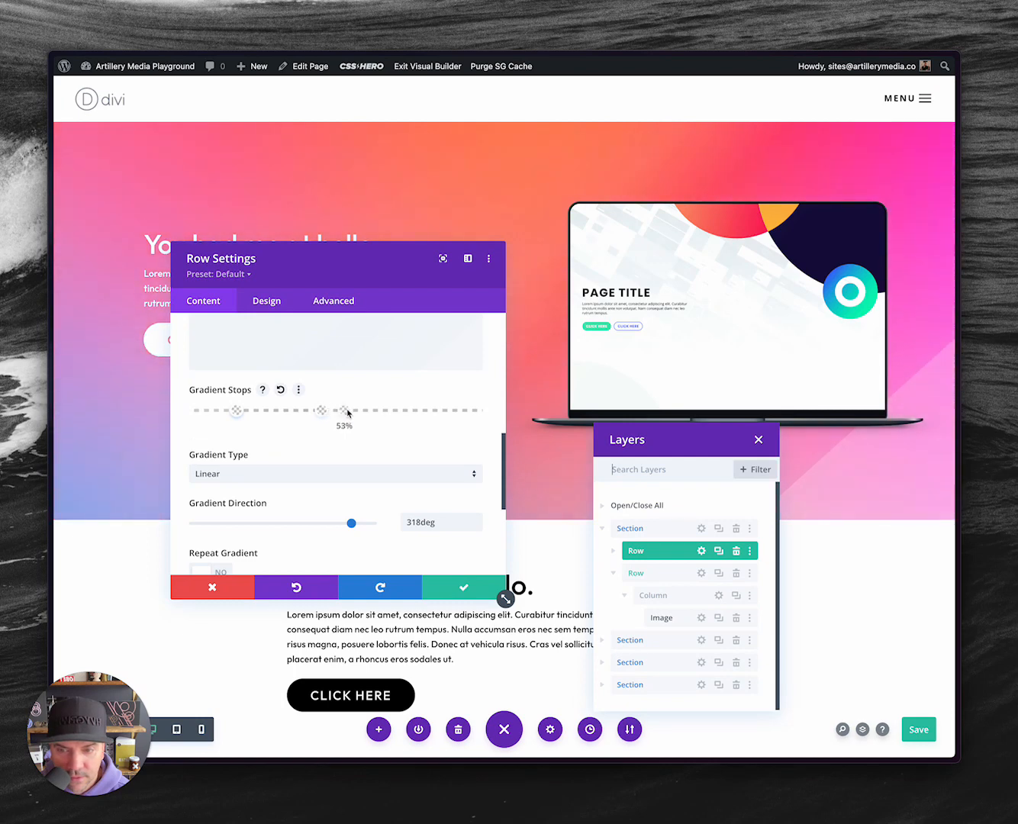
pyautogui.moveTo(348, 411); pyautogui.dragTo(323, 416)
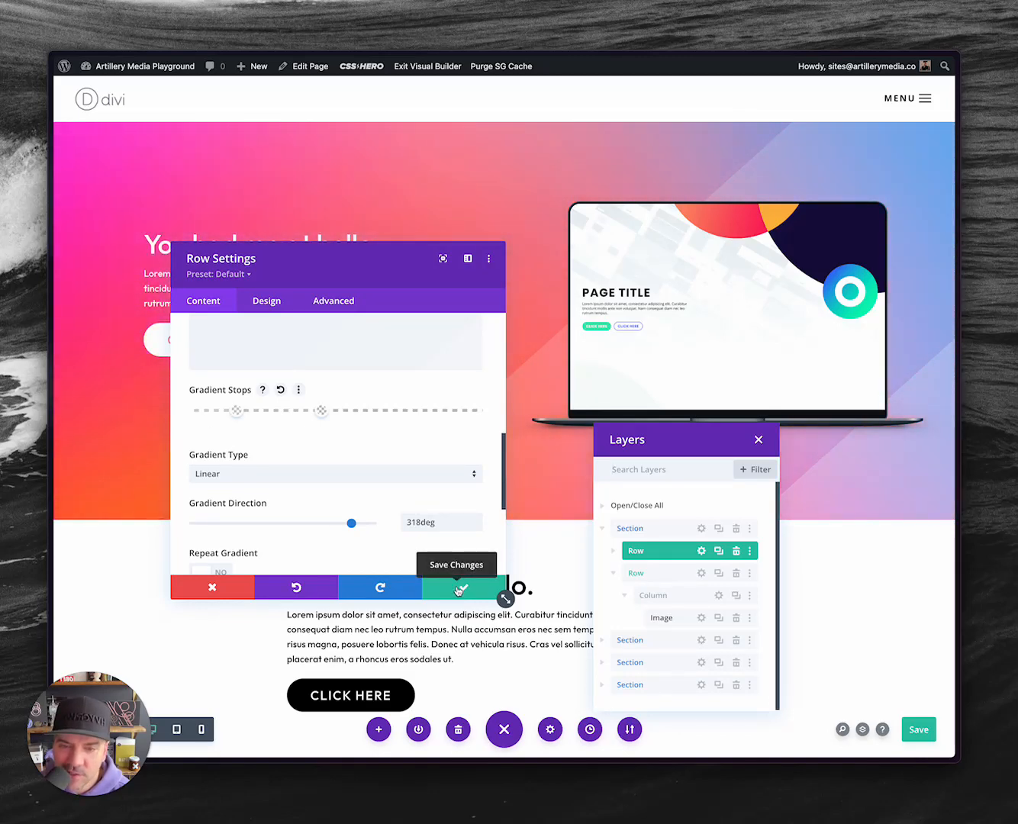
pyautogui.click(459, 590)
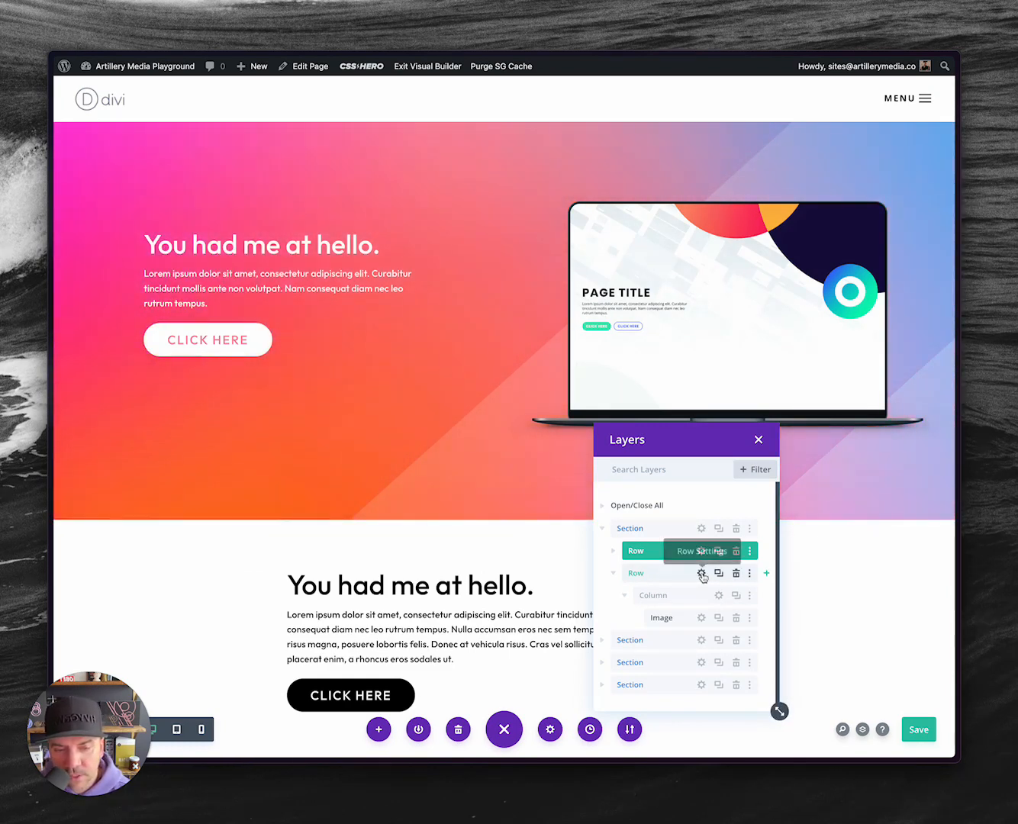
# Examine the position and Z index settings of the hero's second row, which holds the laptop image, and close its settings.
pyautogui.click(700, 575)
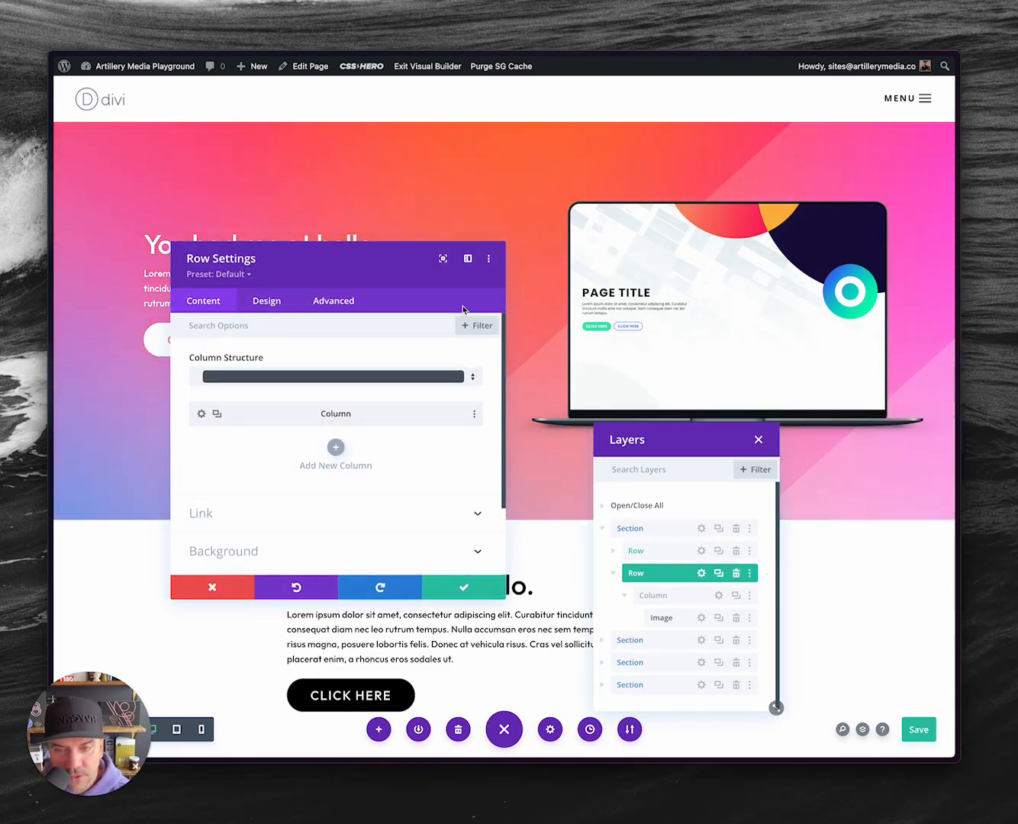
pyautogui.moveTo(382, 268); pyautogui.dragTo(761, 315)
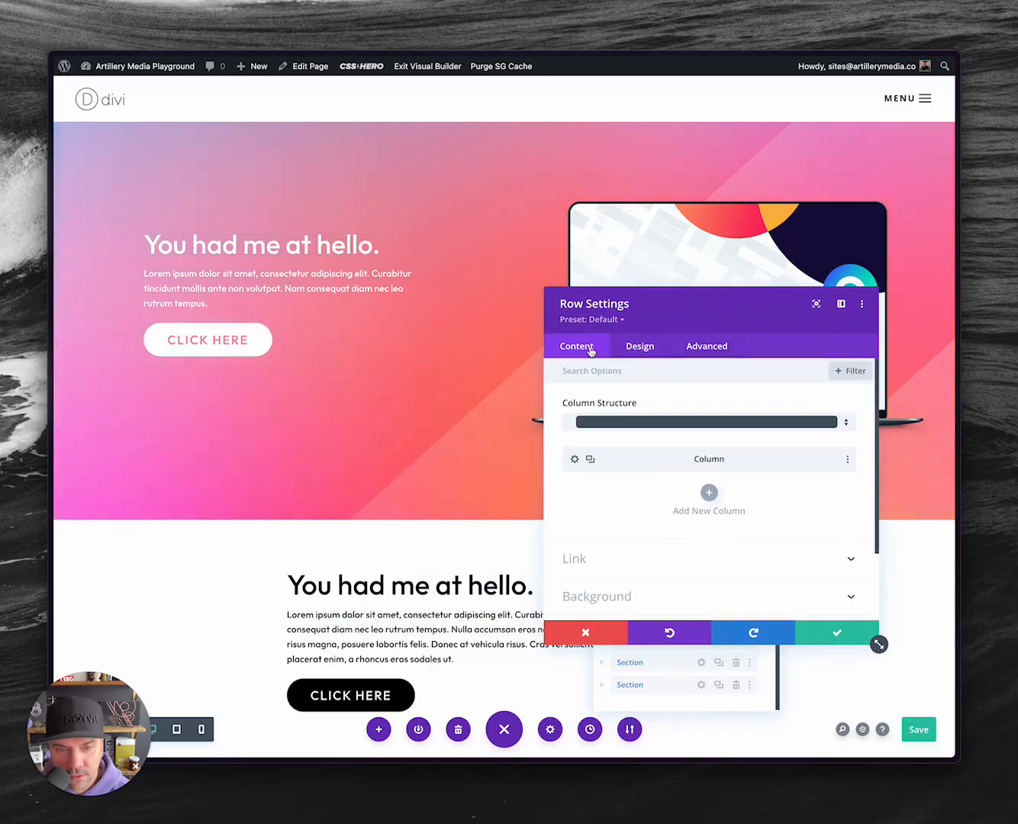
pyautogui.click(702, 348)
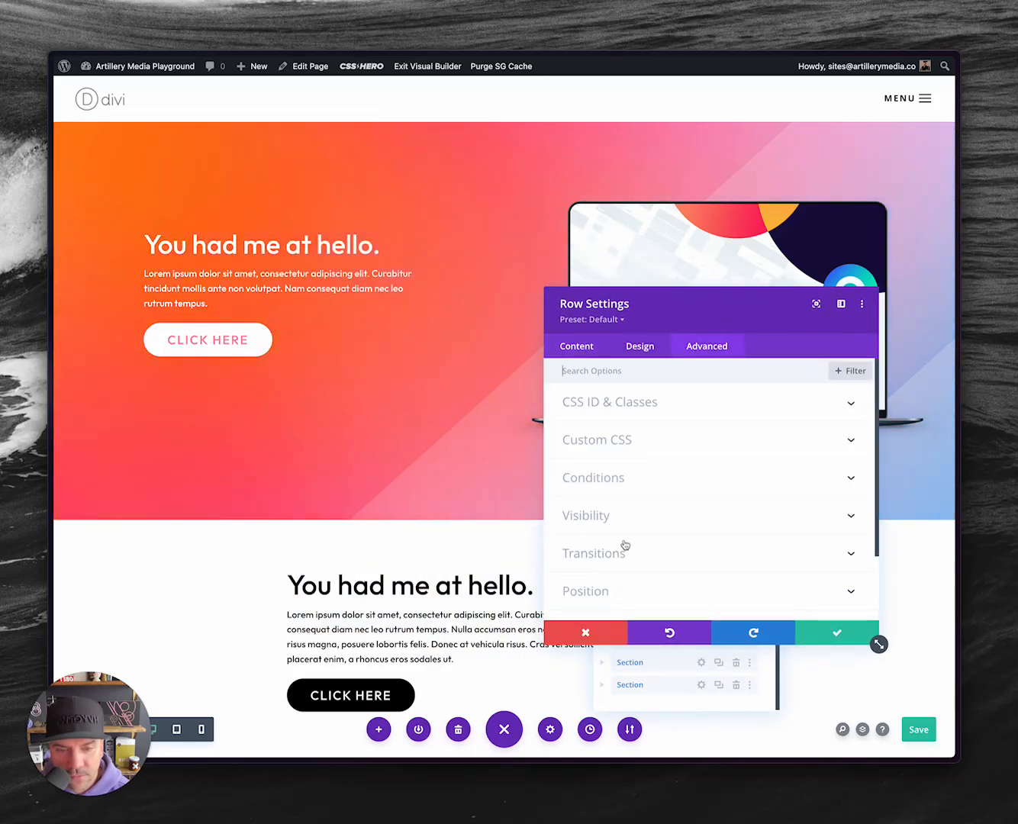
pyautogui.scroll(-1, 609, 554)
pyautogui.click(605, 529)
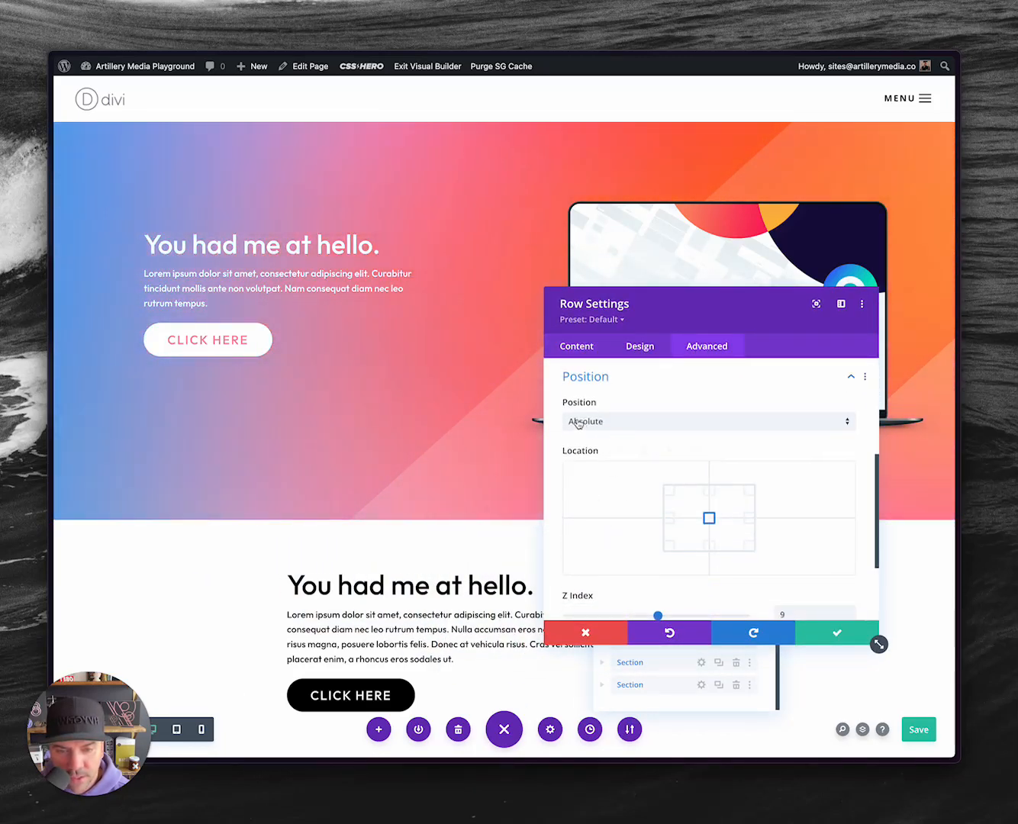
pyautogui.scroll(-3, 716, 520)
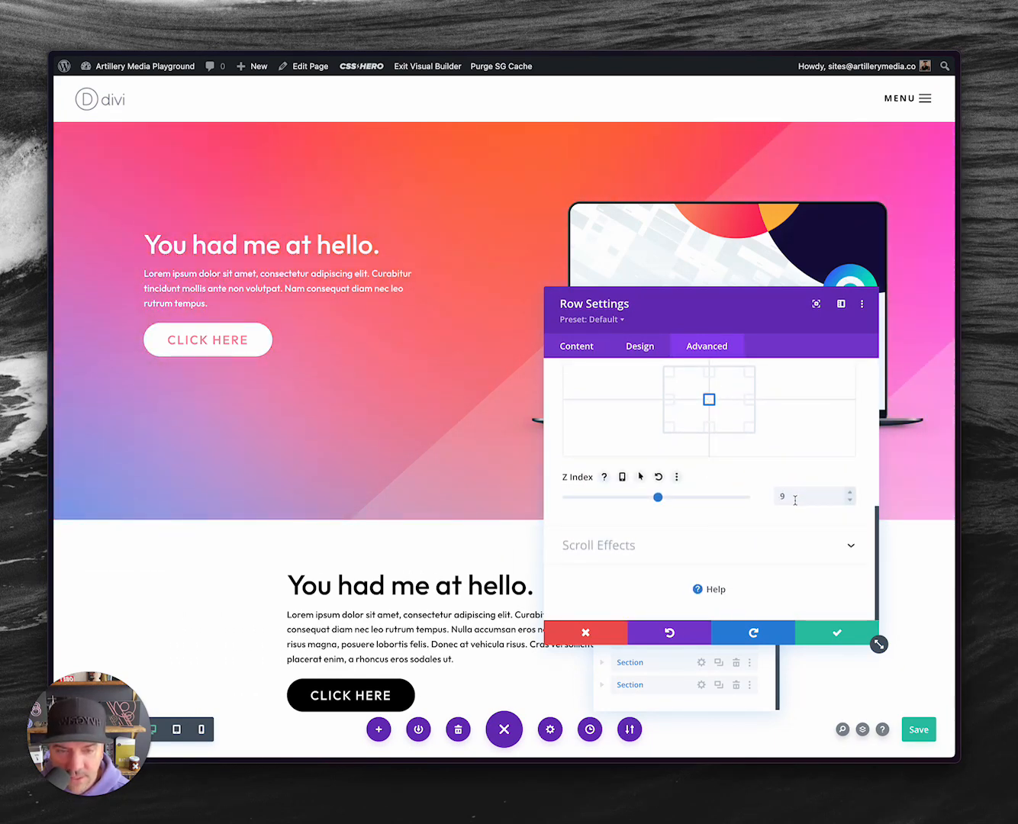
pyautogui.click(807, 642)
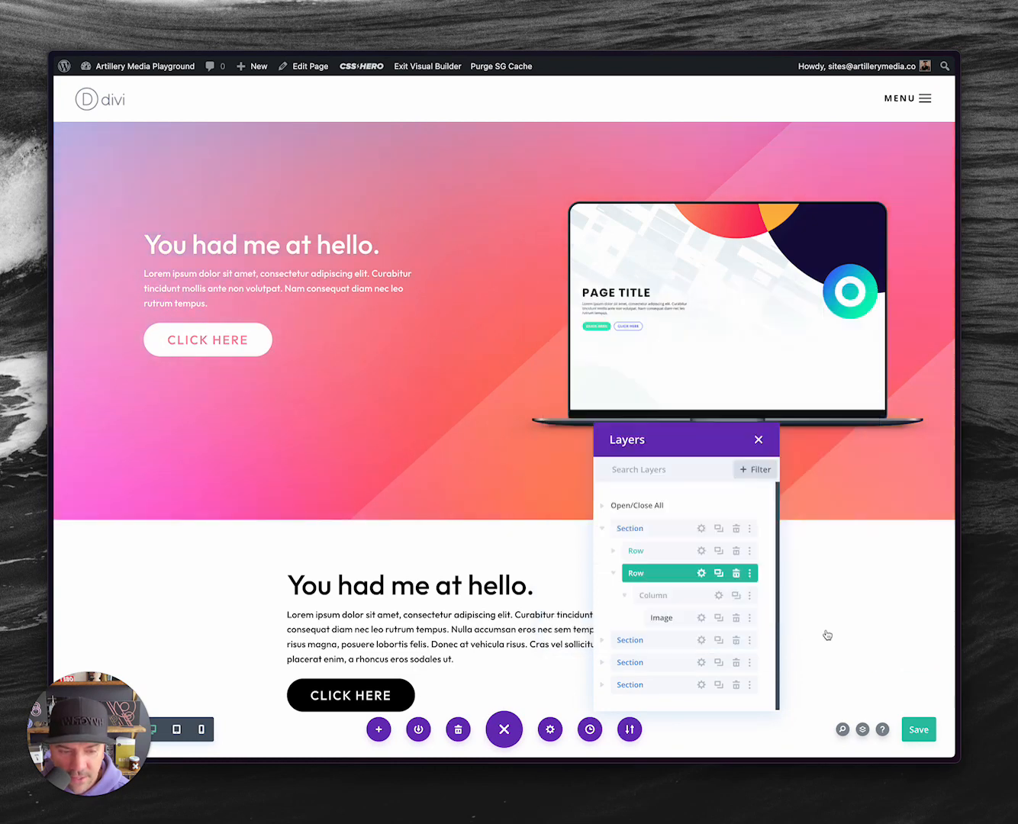
# Check the position offsets and Z index of the hero's first row, and save the row settings.
pyautogui.click(702, 553)
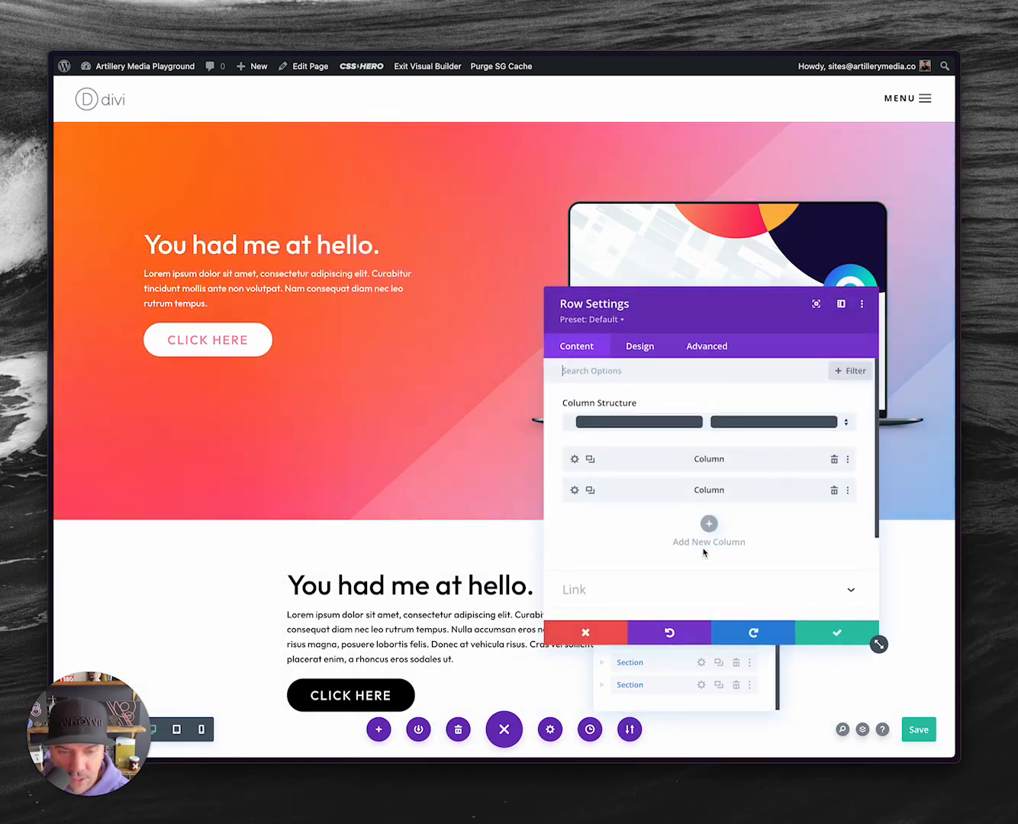
pyautogui.click(694, 351)
pyautogui.scroll(-1, 622, 519)
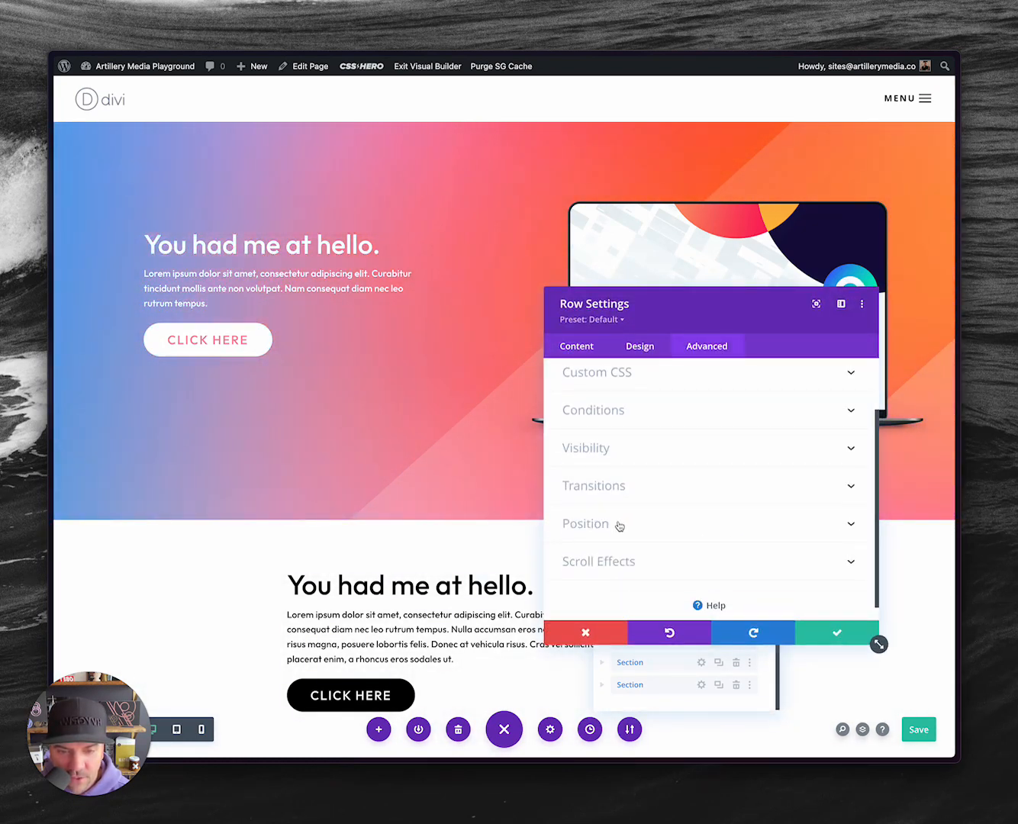
pyautogui.click(618, 525)
pyautogui.scroll(-5, 666, 490)
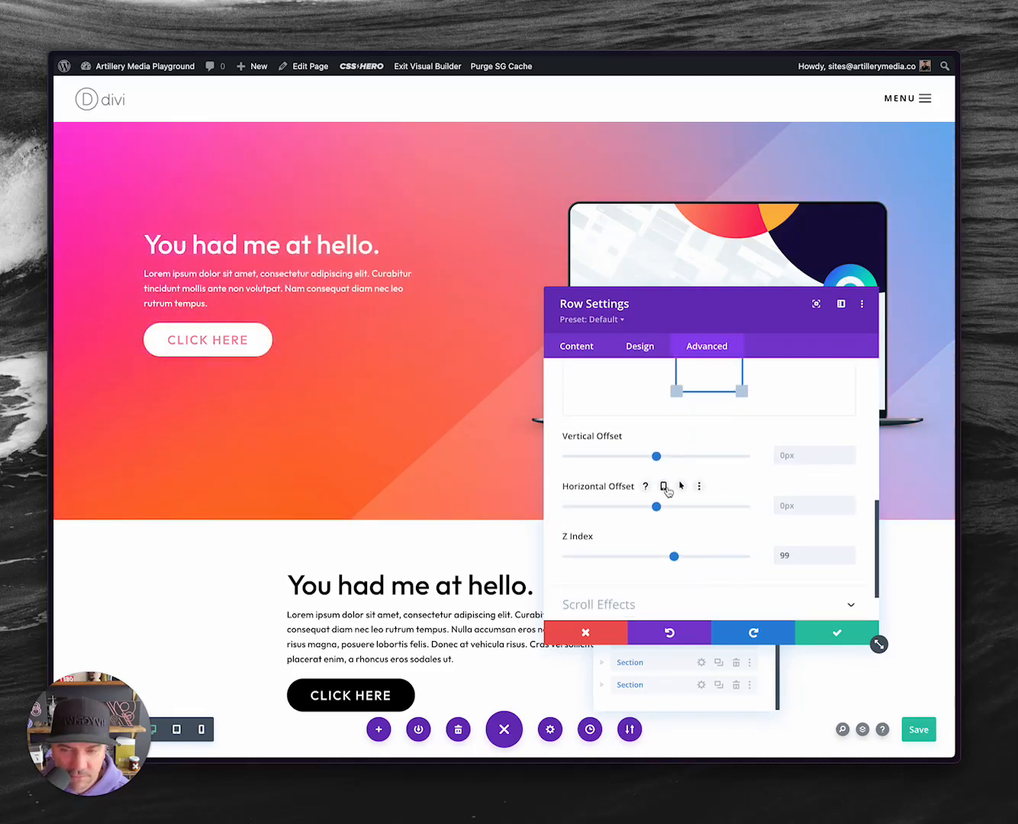
pyautogui.click(836, 632)
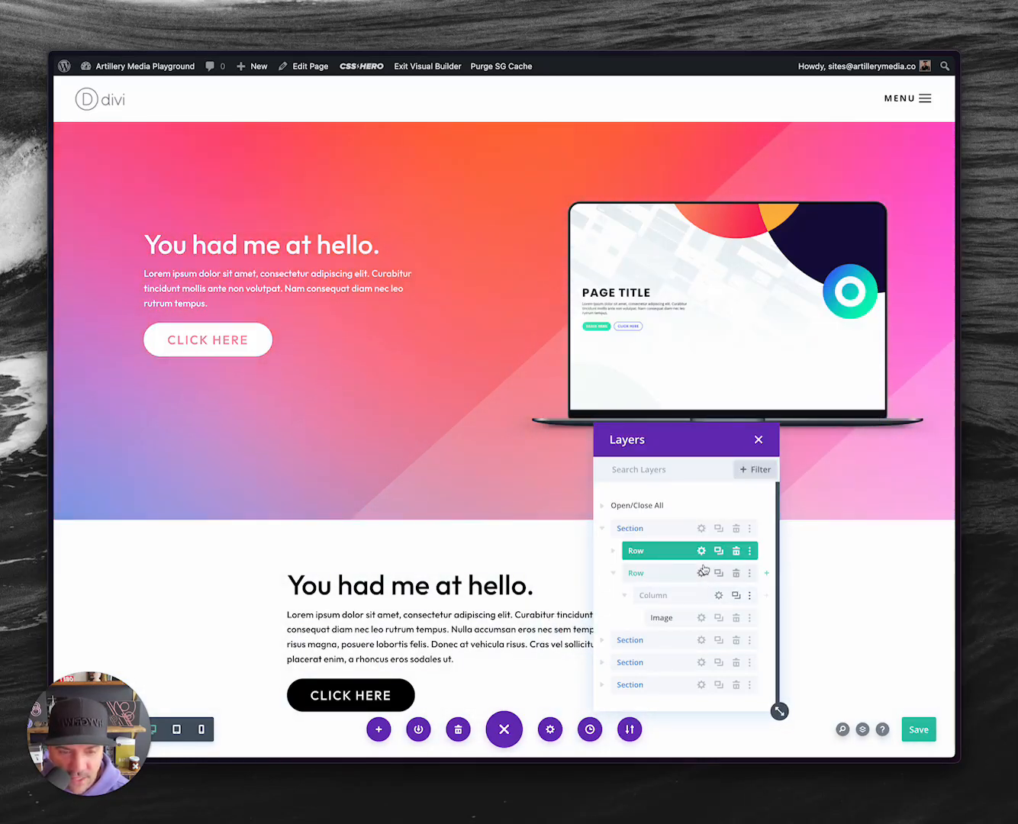
# Examine the rotation animation and its keyframes in the second hero row's free-form custom CSS, and save the row settings.
pyautogui.click(701, 574)
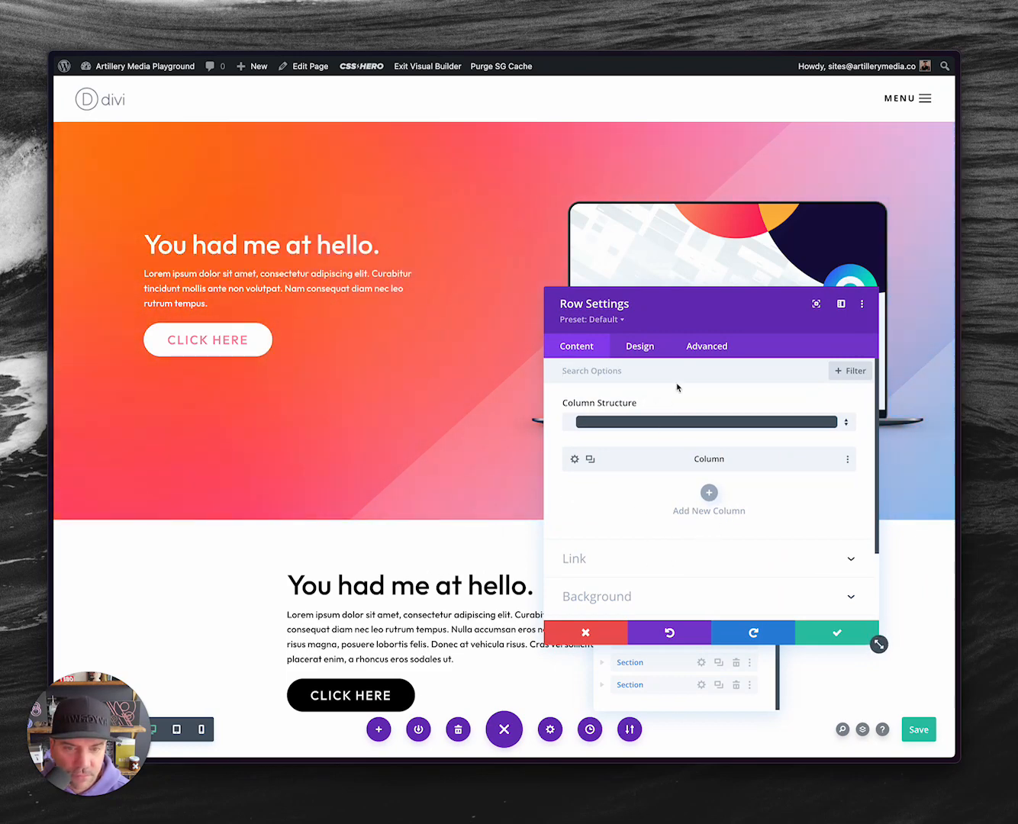
pyautogui.click(692, 347)
pyautogui.click(630, 405)
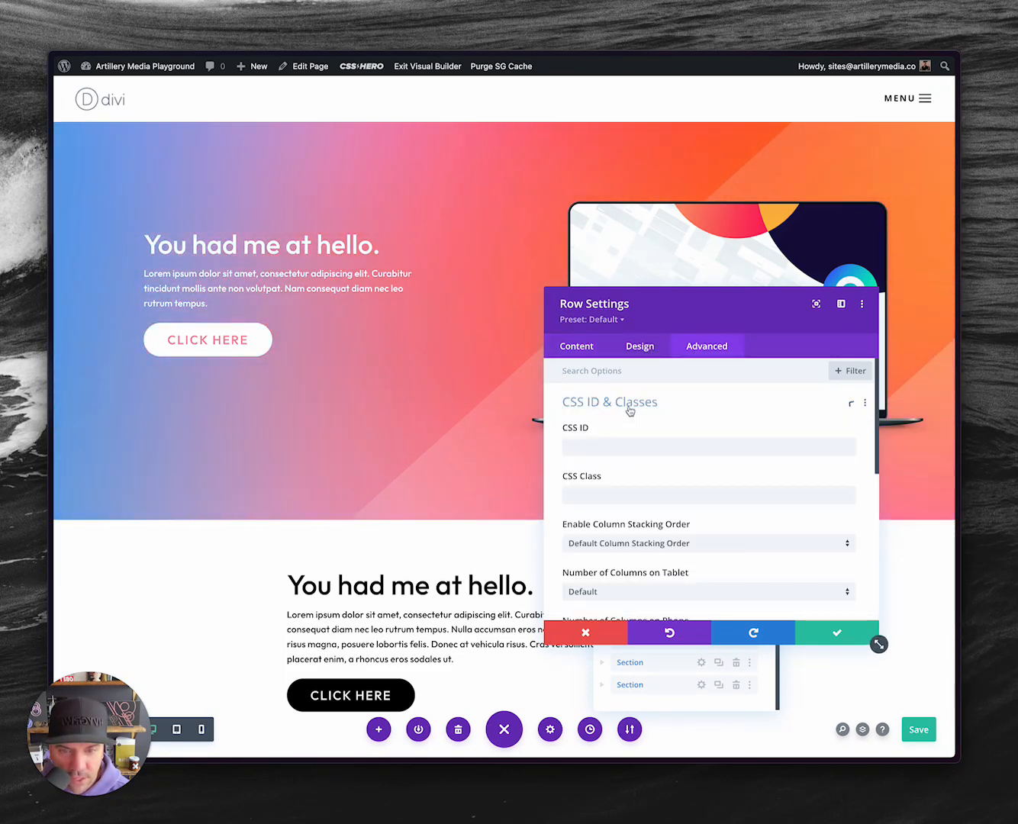
pyautogui.click(620, 402)
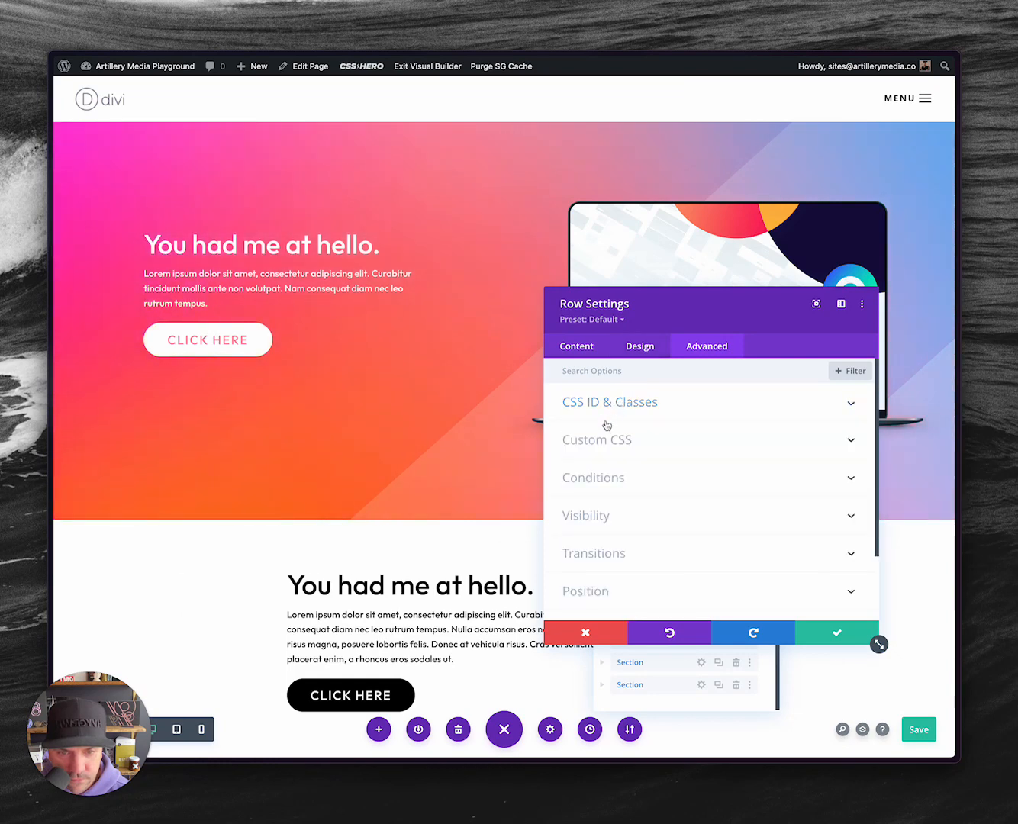
pyautogui.click(599, 442)
pyautogui.scroll(-4, 610, 459)
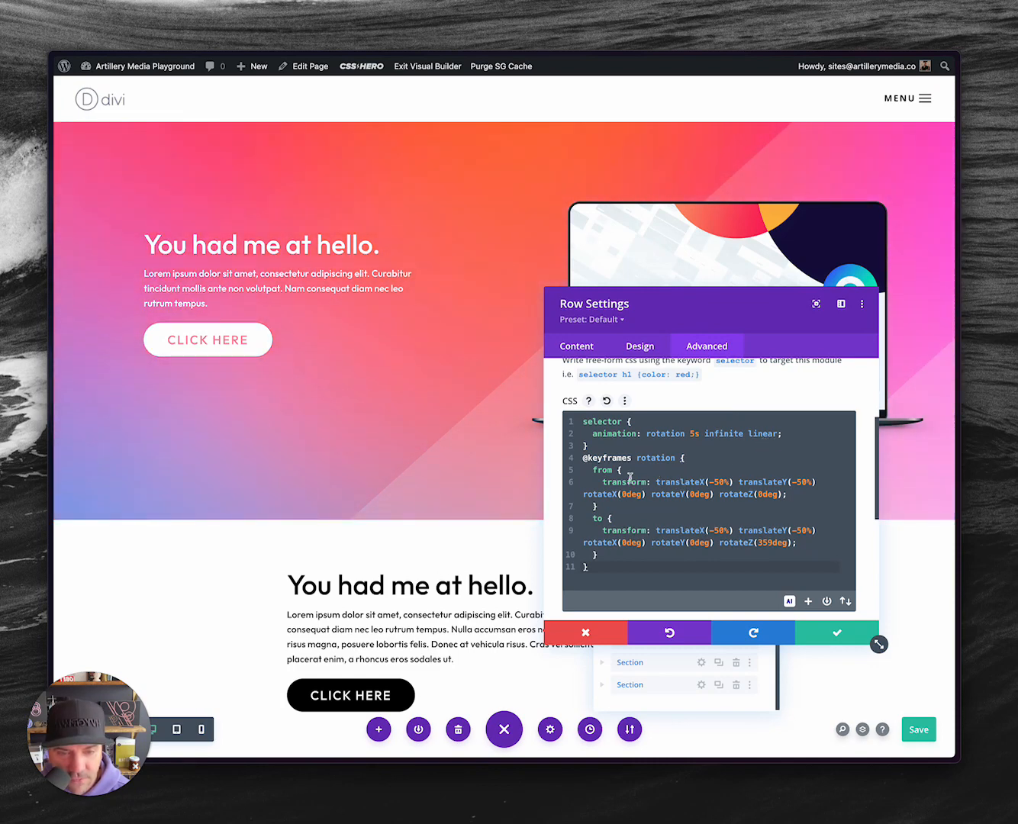
pyautogui.moveTo(583, 457); pyautogui.dragTo(612, 567)
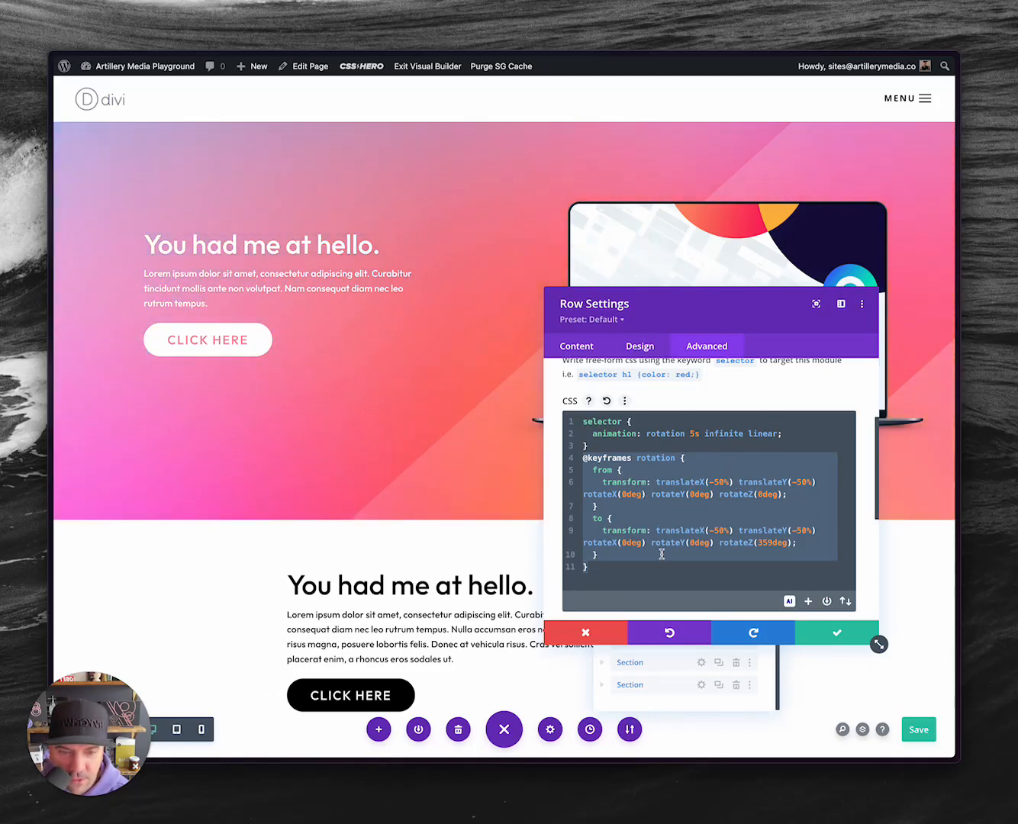
pyautogui.click(691, 434)
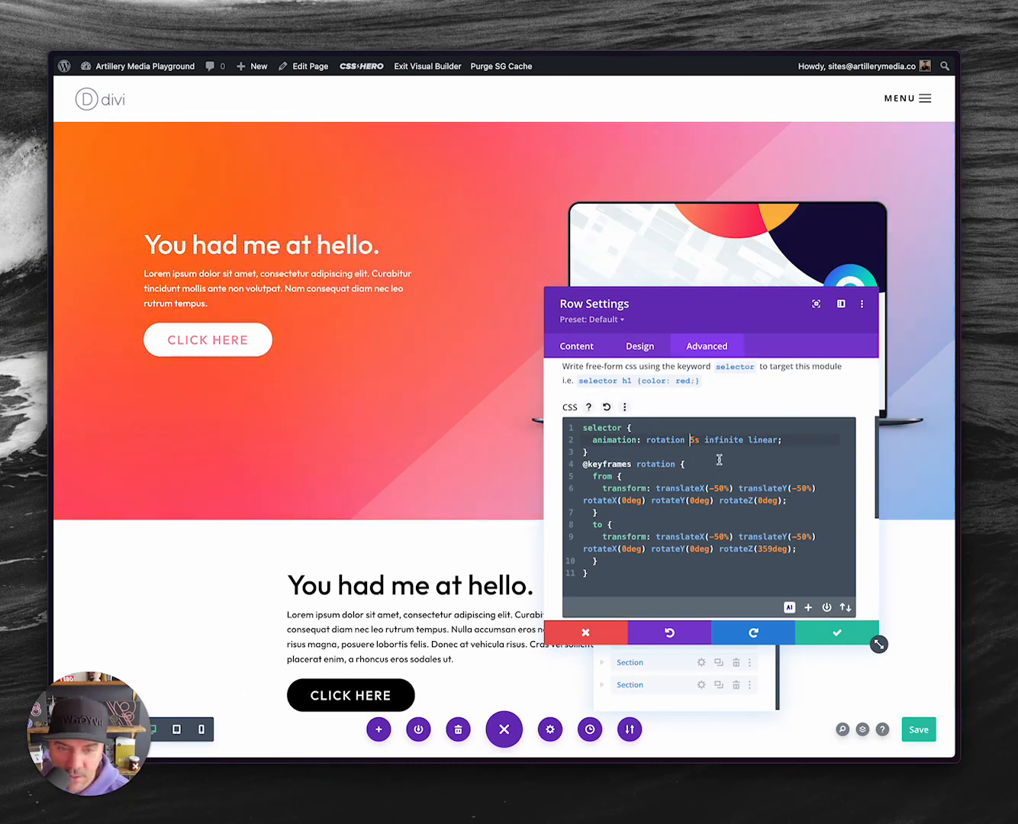
pyautogui.scroll(3, 718, 461)
pyautogui.click(836, 632)
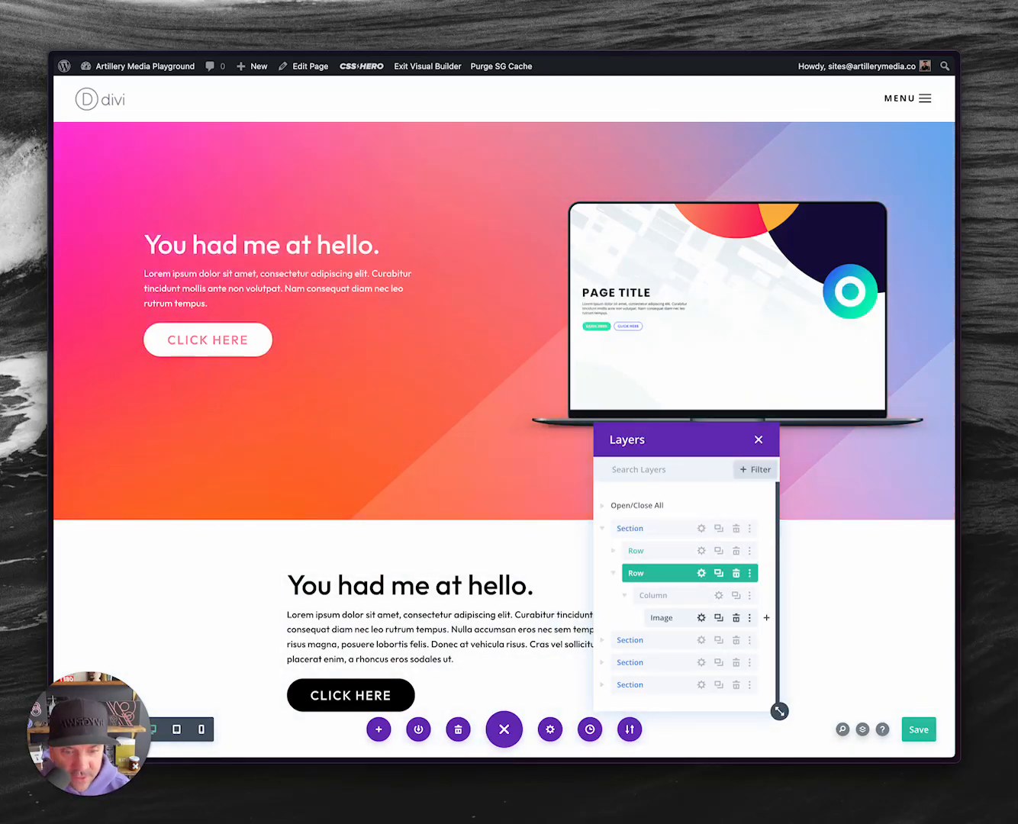
# Show the gradient image used in the second row's image module, moving the settings window aside to compare it with the hero.
pyautogui.click(701, 618)
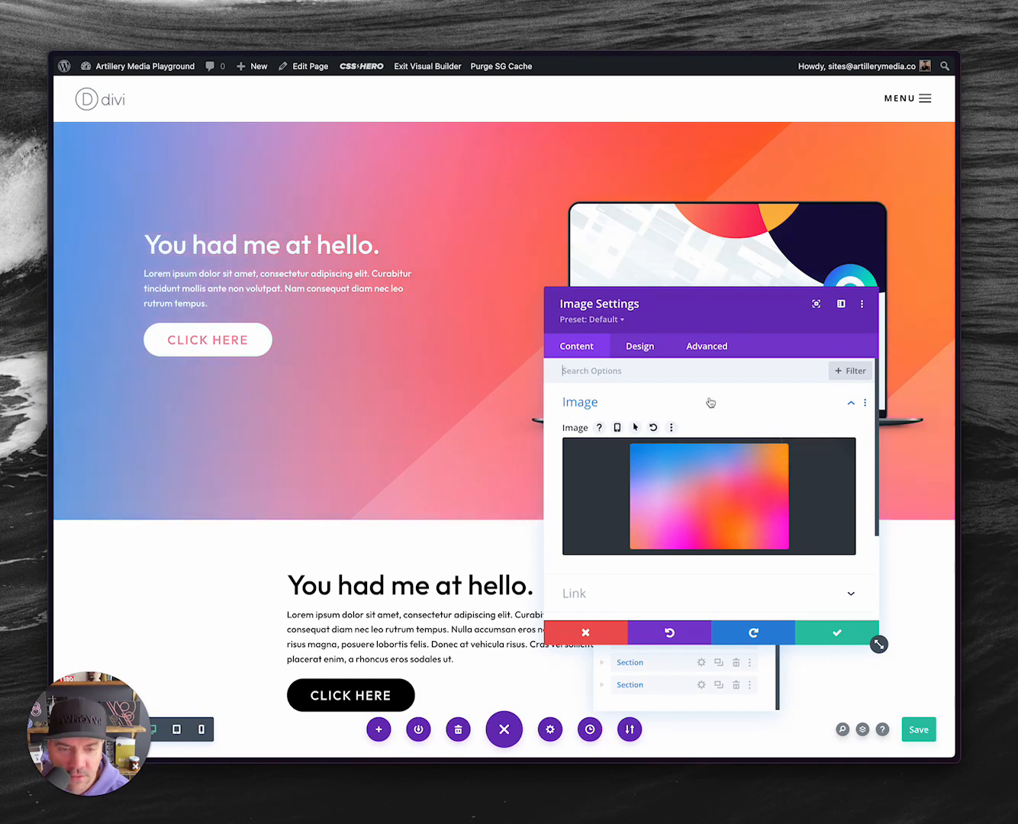
pyautogui.moveTo(747, 322); pyautogui.dragTo(392, 371)
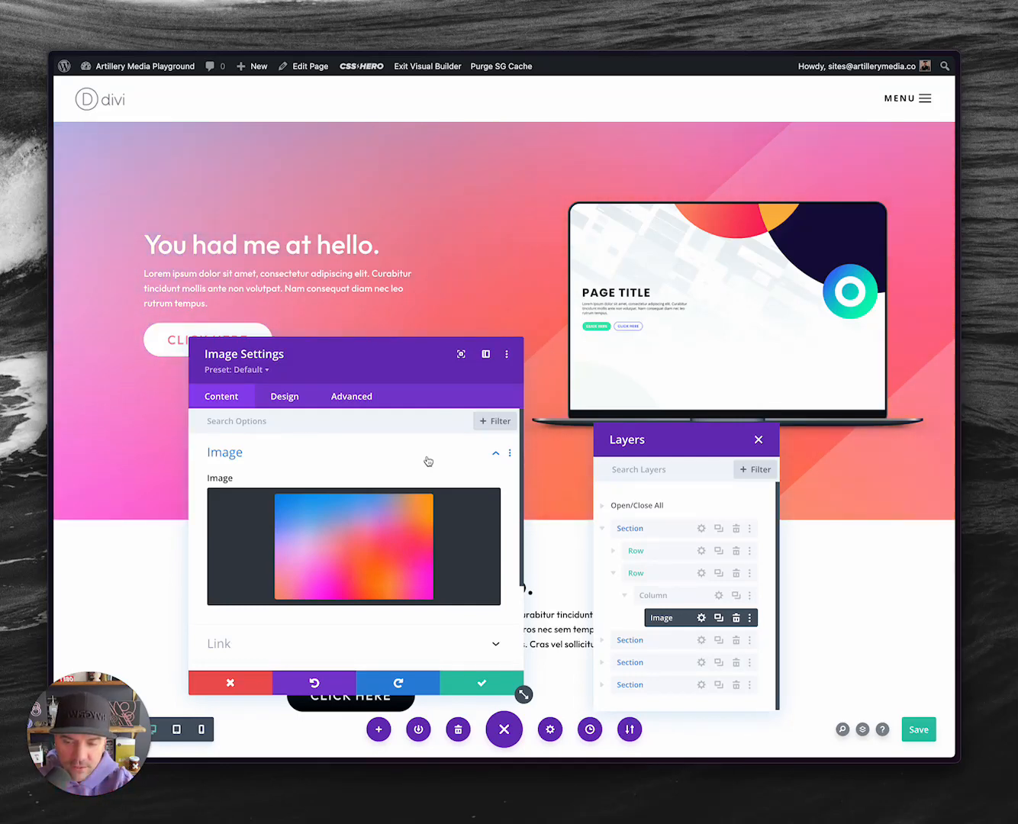
pyautogui.moveTo(365, 514)
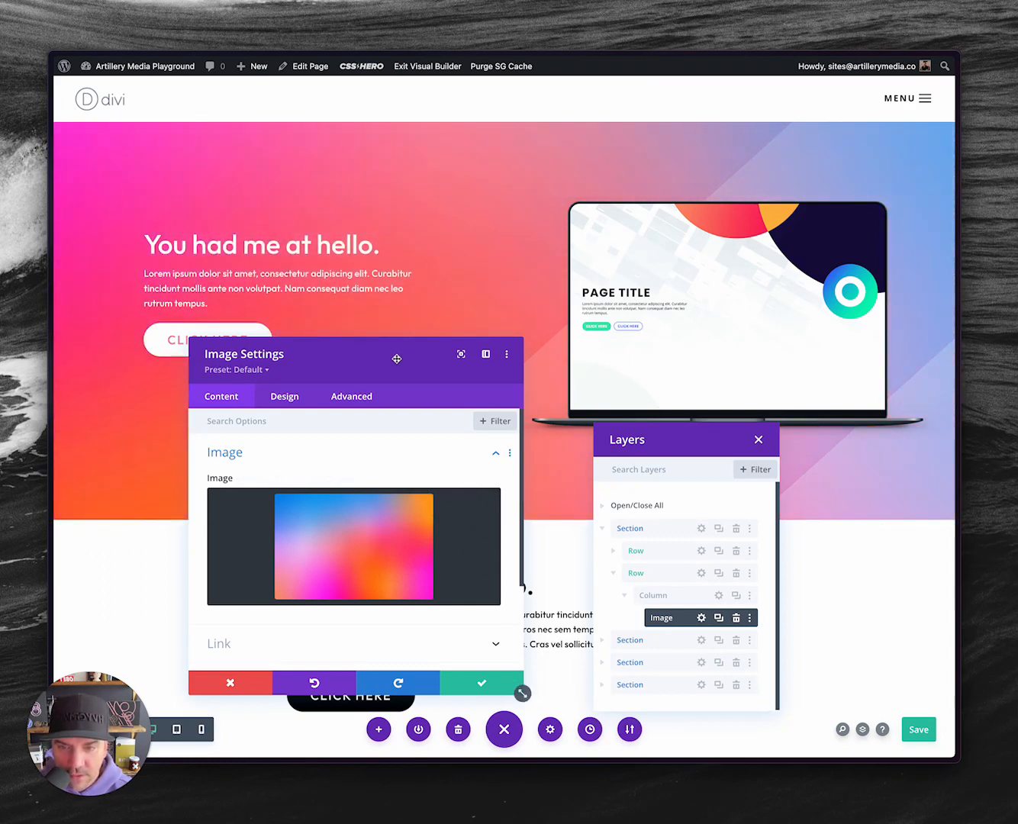
pyautogui.moveTo(390, 355); pyautogui.dragTo(705, 294)
pyautogui.moveTo(658, 424)
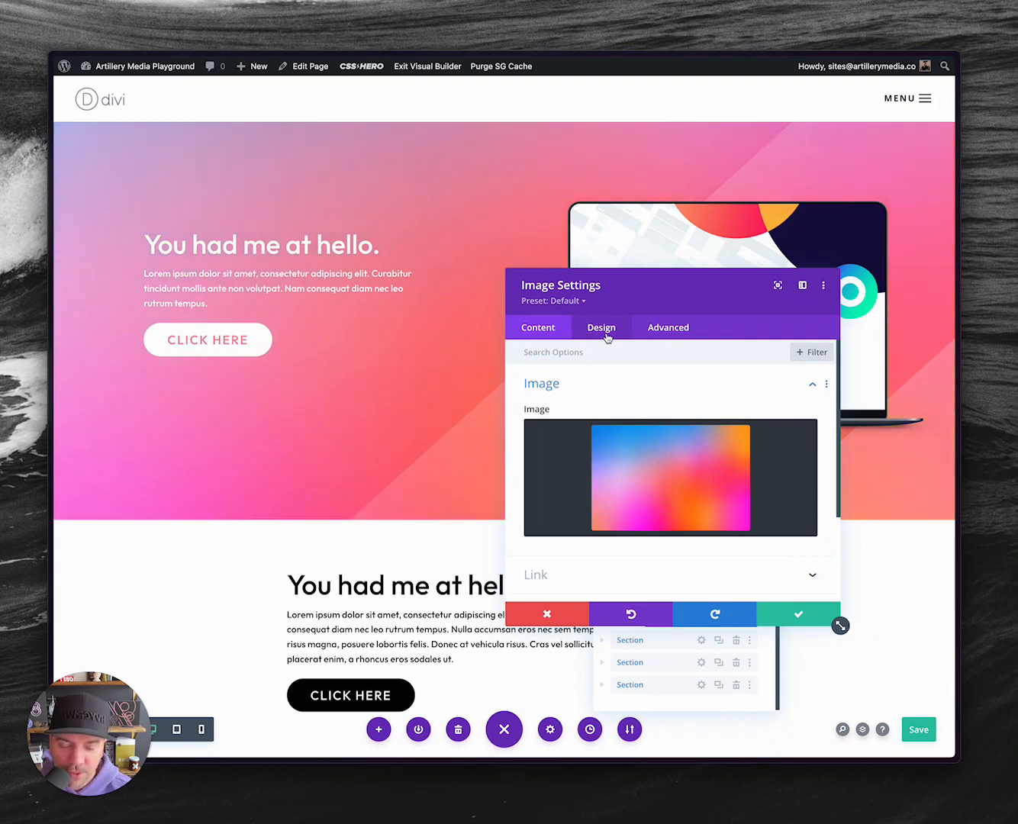
pyautogui.moveTo(752, 432)
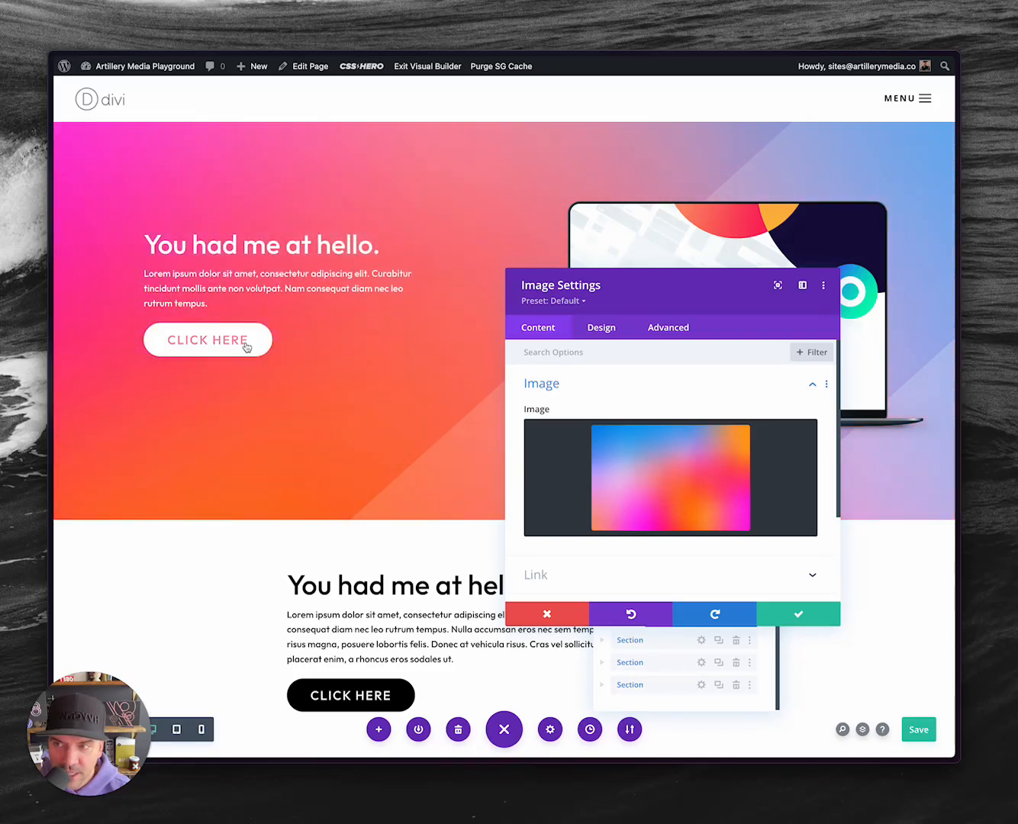
# Check the gradient image's Force Fullwidth and height options in its sizing settings.
pyautogui.click(596, 336)
pyautogui.click(575, 424)
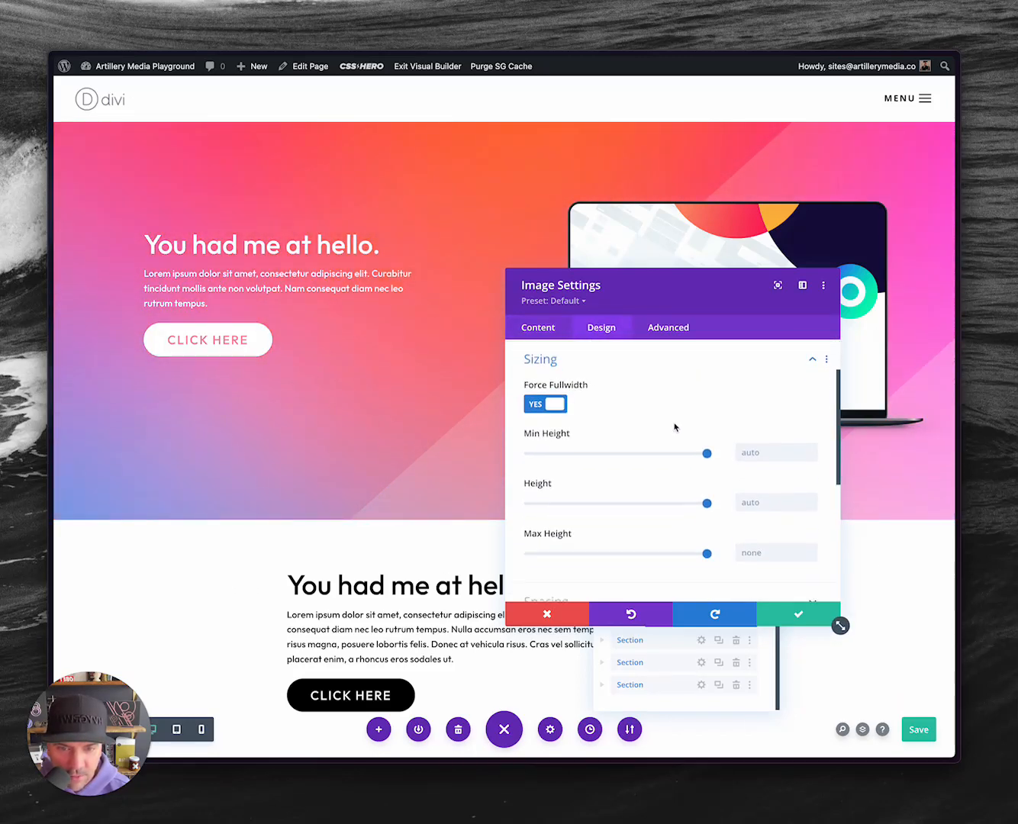
pyautogui.scroll(-1, 670, 450)
pyautogui.scroll(3, 664, 469)
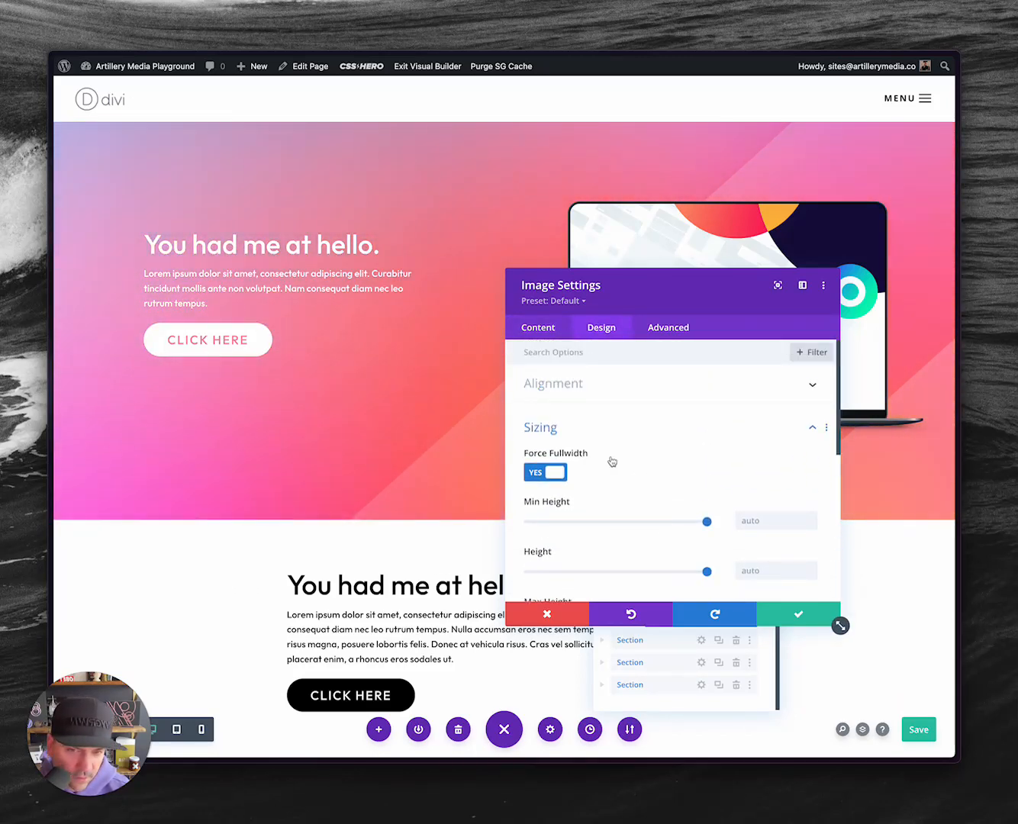
pyautogui.click(538, 424)
pyautogui.click(556, 429)
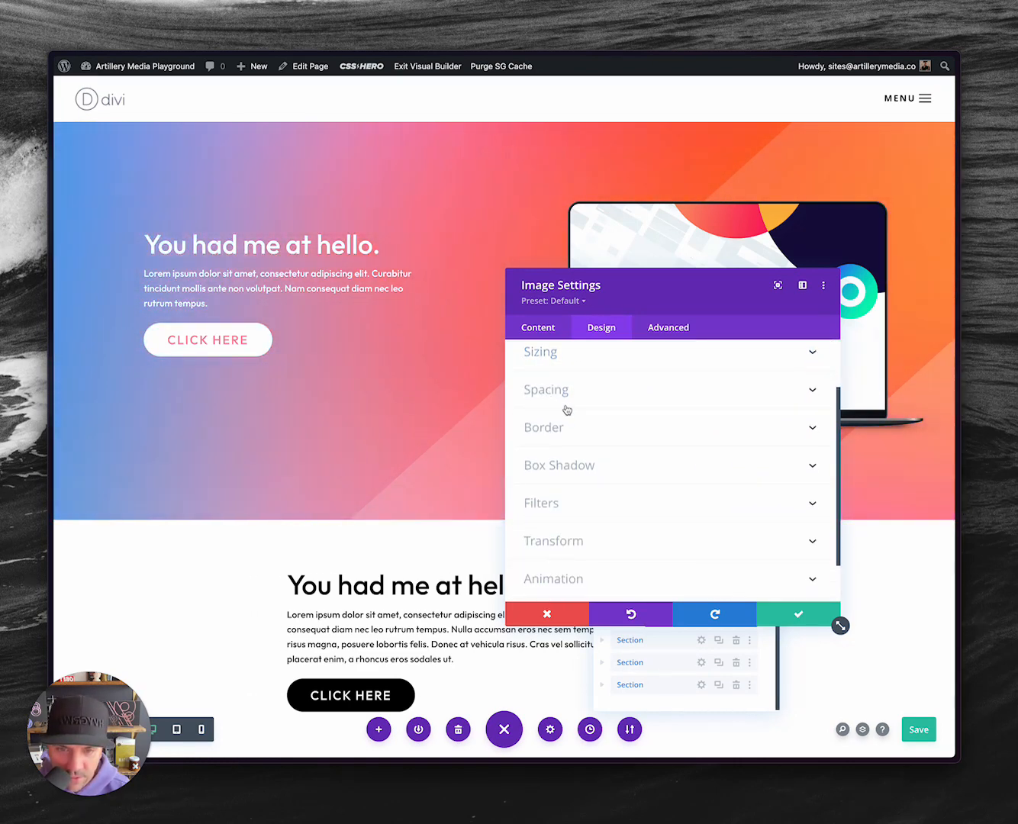
# Check the gradient image's custom CSS fields and save the image settings.
pyautogui.click(668, 328)
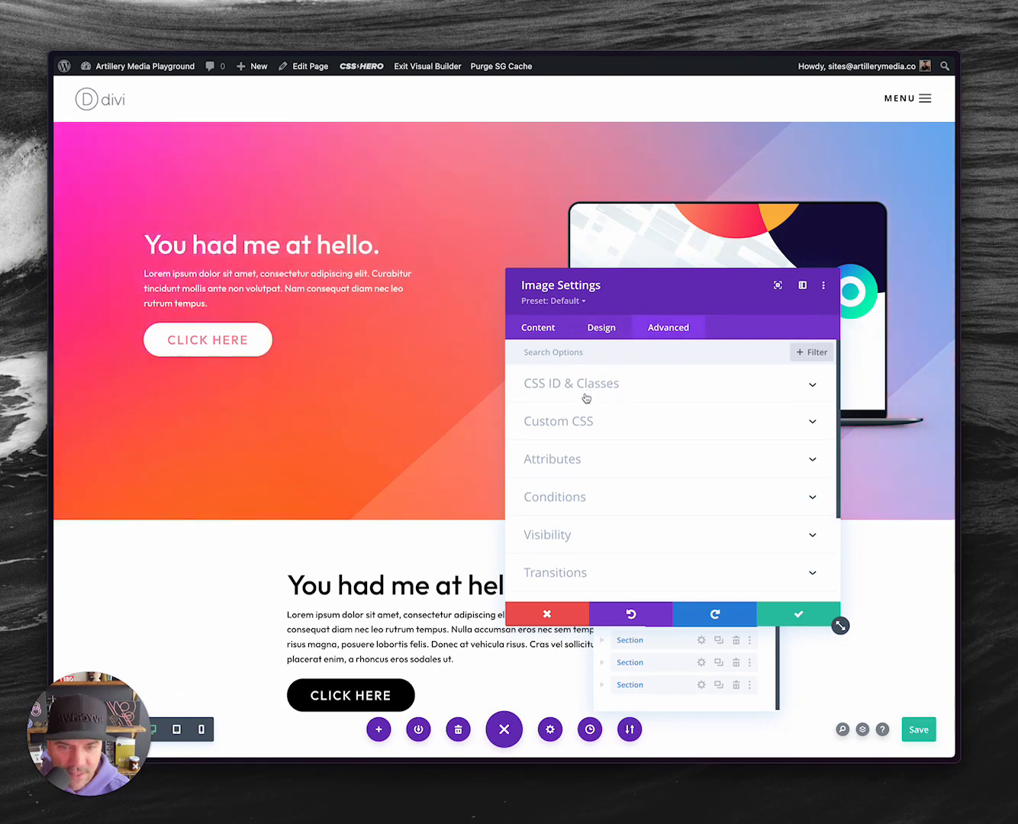
pyautogui.click(577, 425)
pyautogui.scroll(-2, 616, 497)
pyautogui.scroll(2, 618, 489)
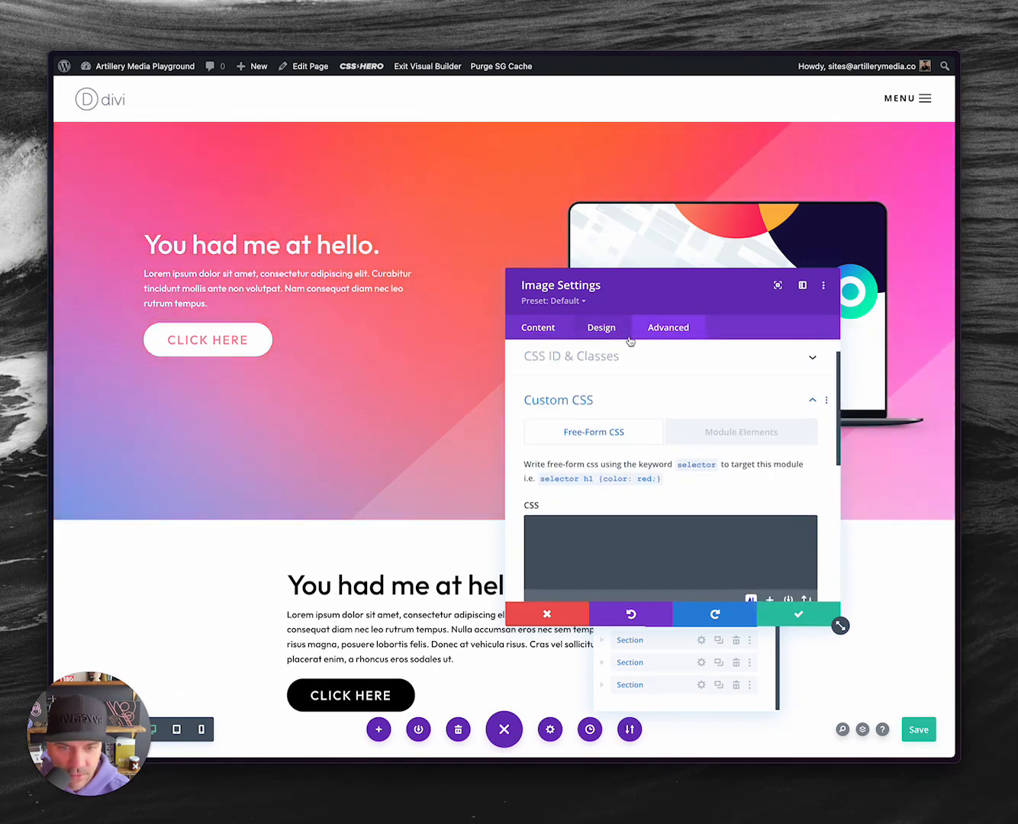
pyautogui.click(622, 356)
pyautogui.click(800, 615)
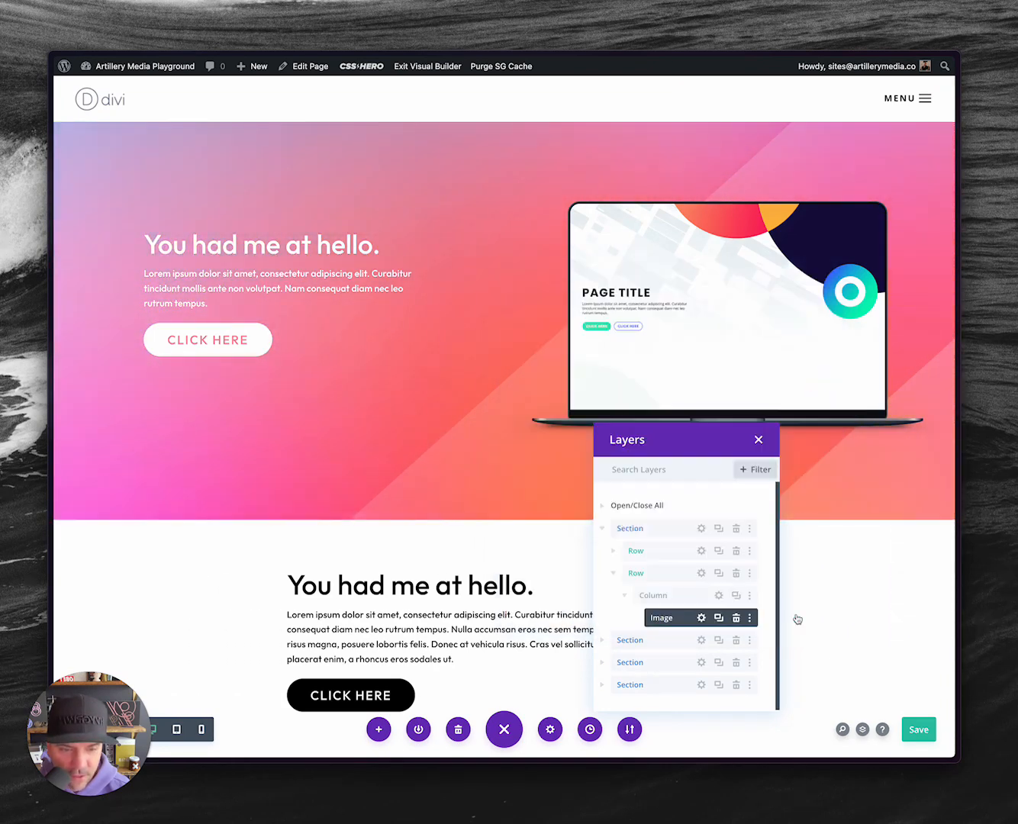
# Review the gutter, width and padding settings of the second hero row, which holds the rotating gradient image.
pyautogui.click(701, 573)
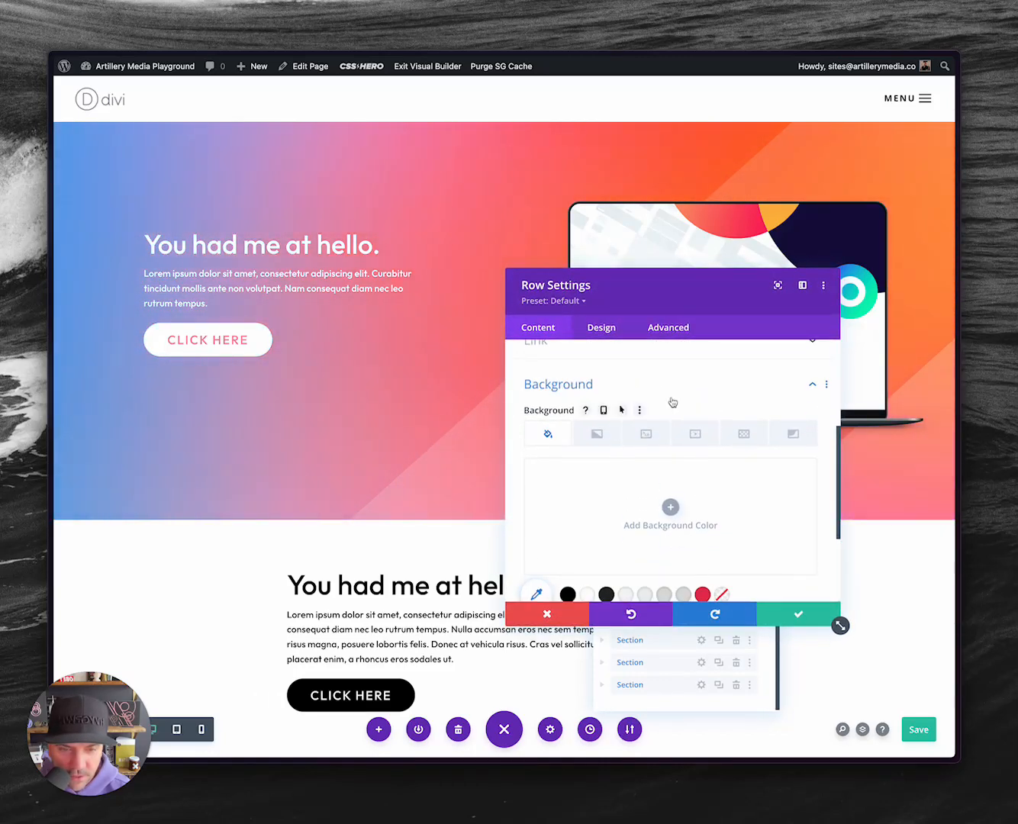
pyautogui.scroll(3, 672, 403)
pyautogui.click(601, 328)
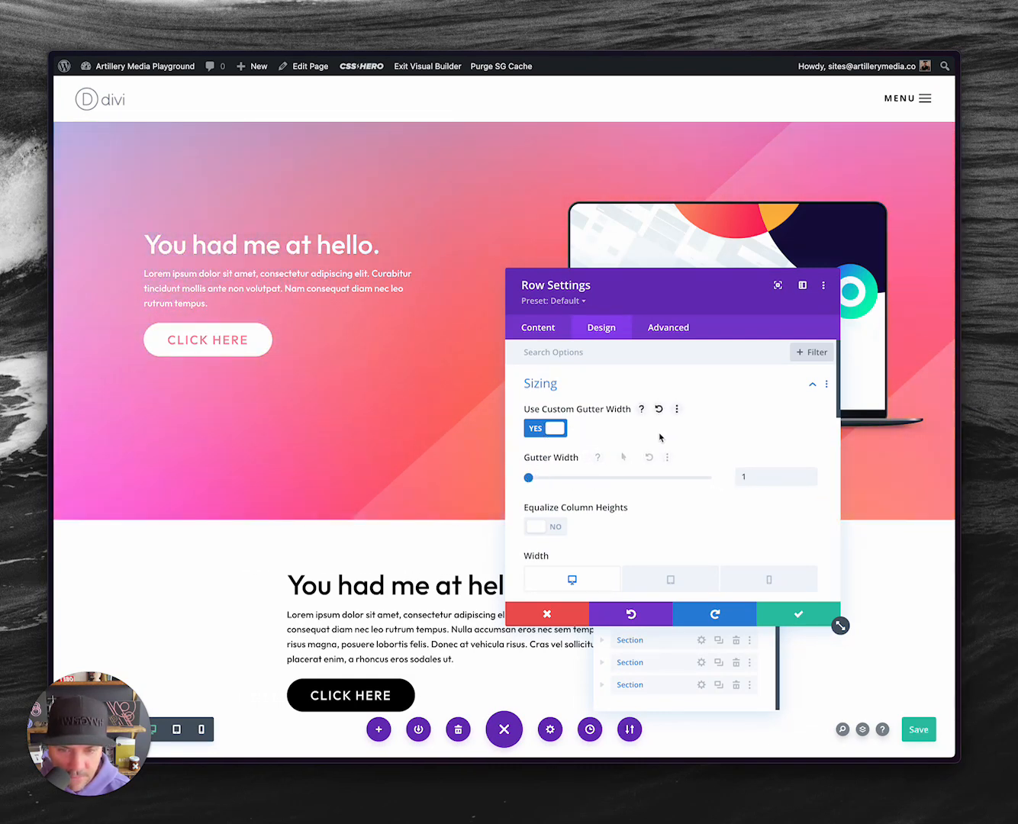
pyautogui.scroll(-5, 660, 437)
pyautogui.scroll(5, 660, 438)
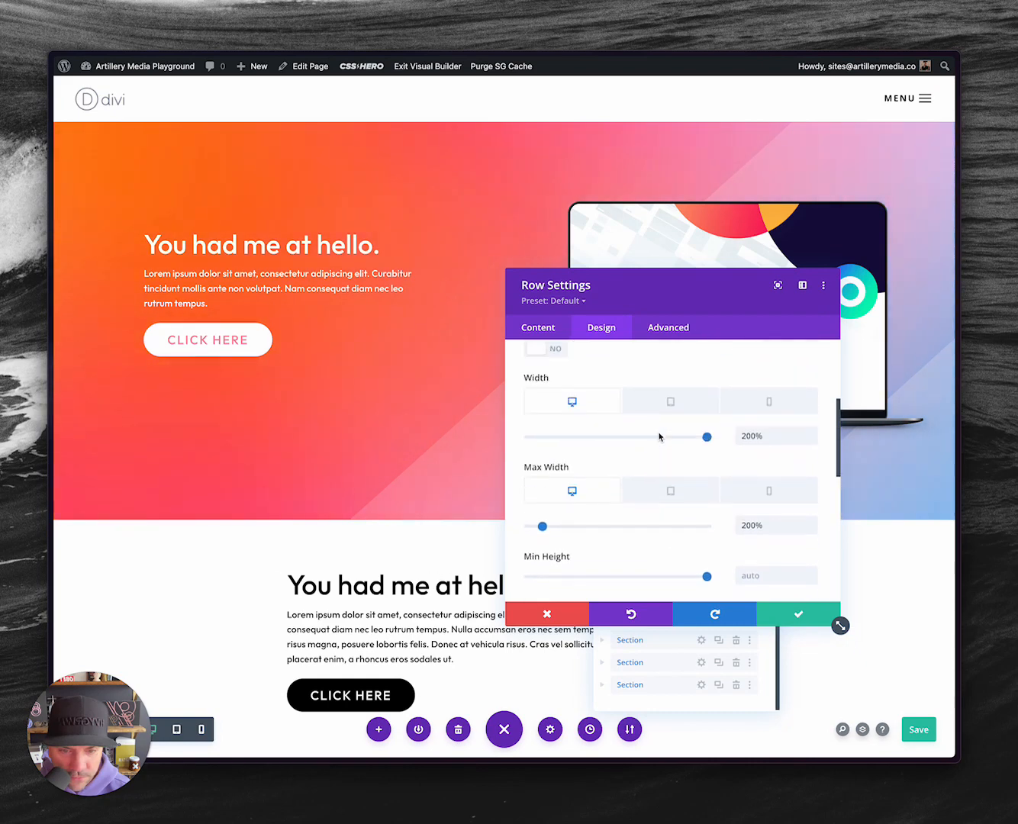
pyautogui.click(557, 387)
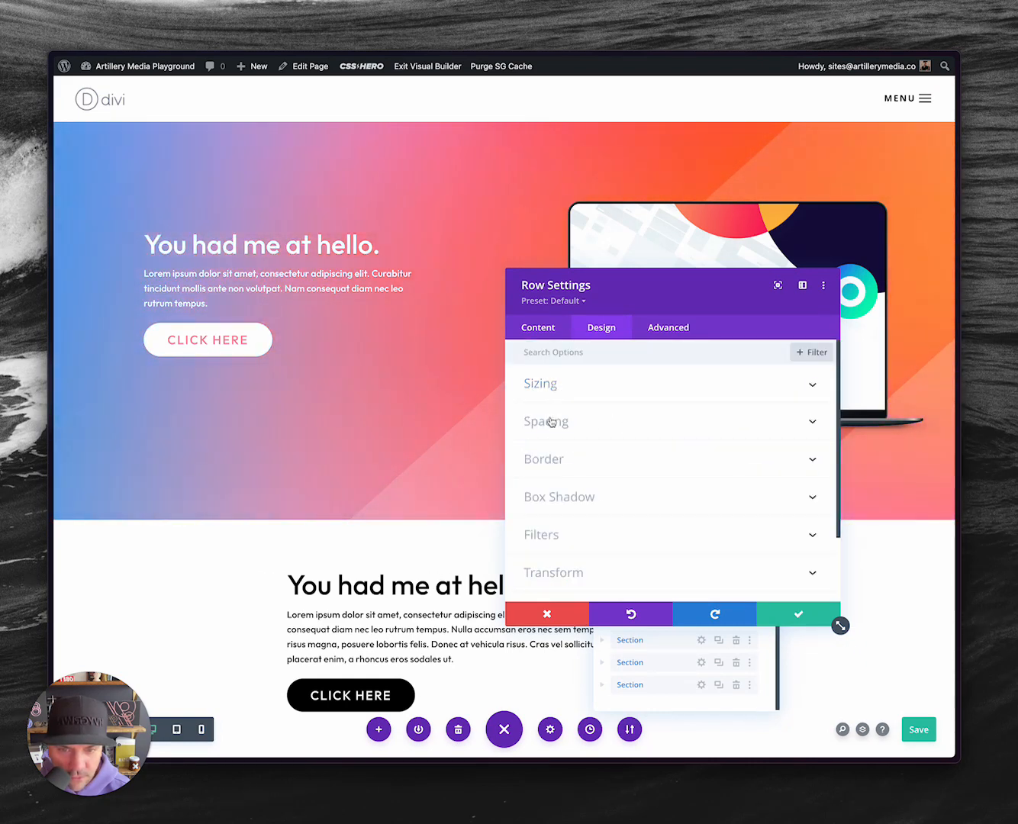
pyautogui.click(552, 422)
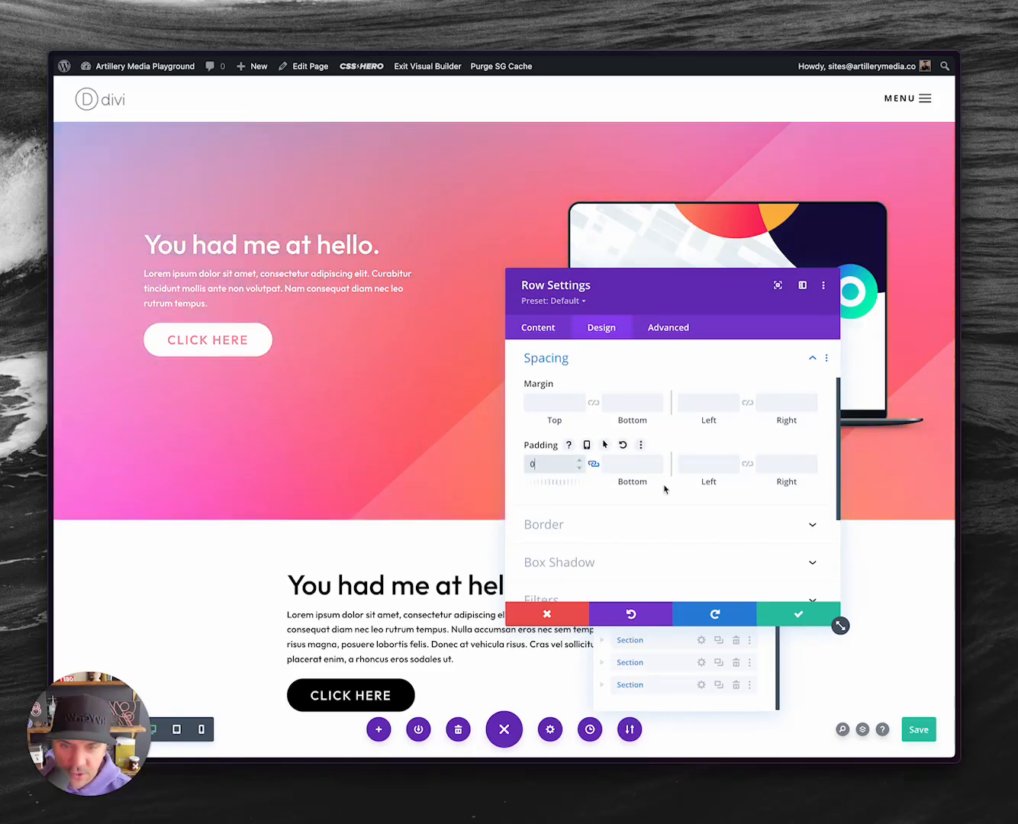
pyautogui.click(548, 362)
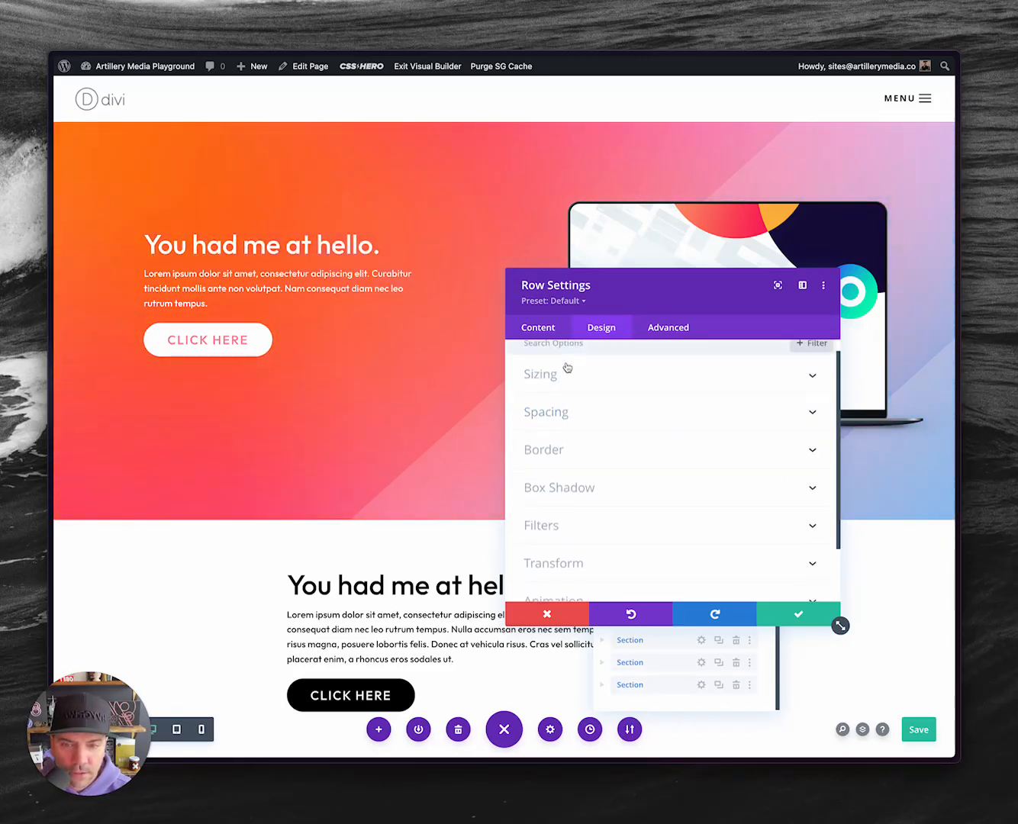
# Try desktop widths of 100% and 150% for the second row, and return the width to 200%.
pyautogui.scroll(1, 567, 367)
pyautogui.scroll(-4, 648, 462)
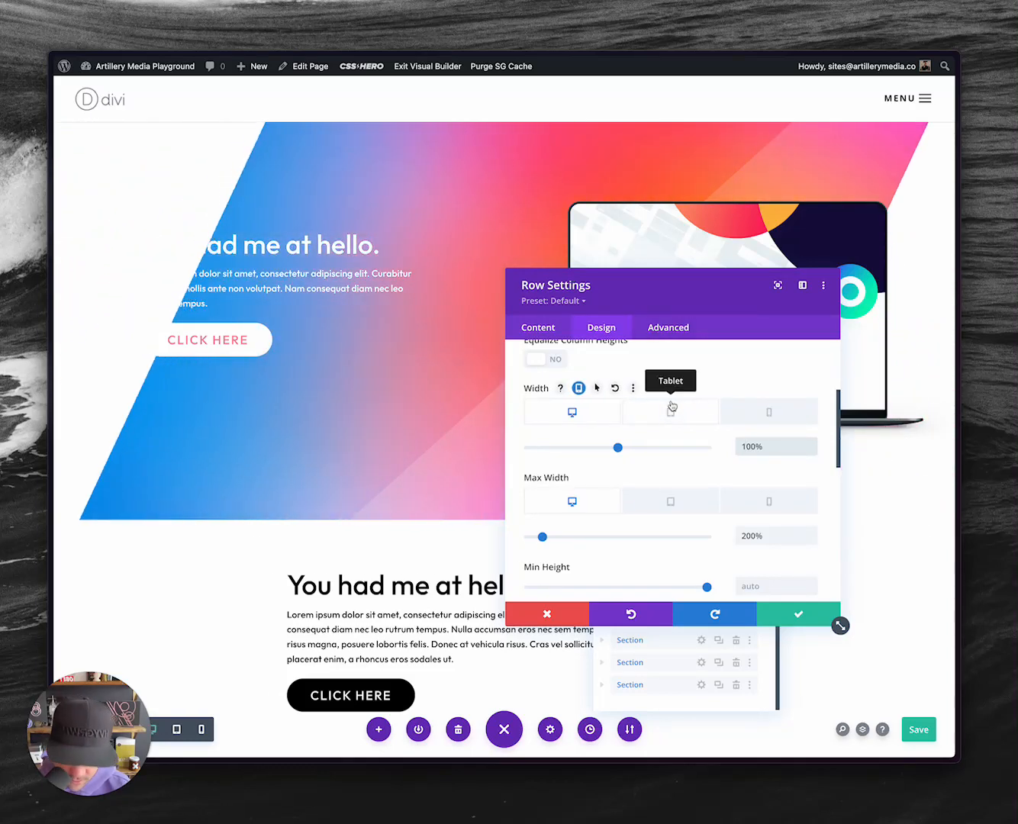
pyautogui.press('Right')
pyautogui.press('BackSpace')
pyautogui.write('5')
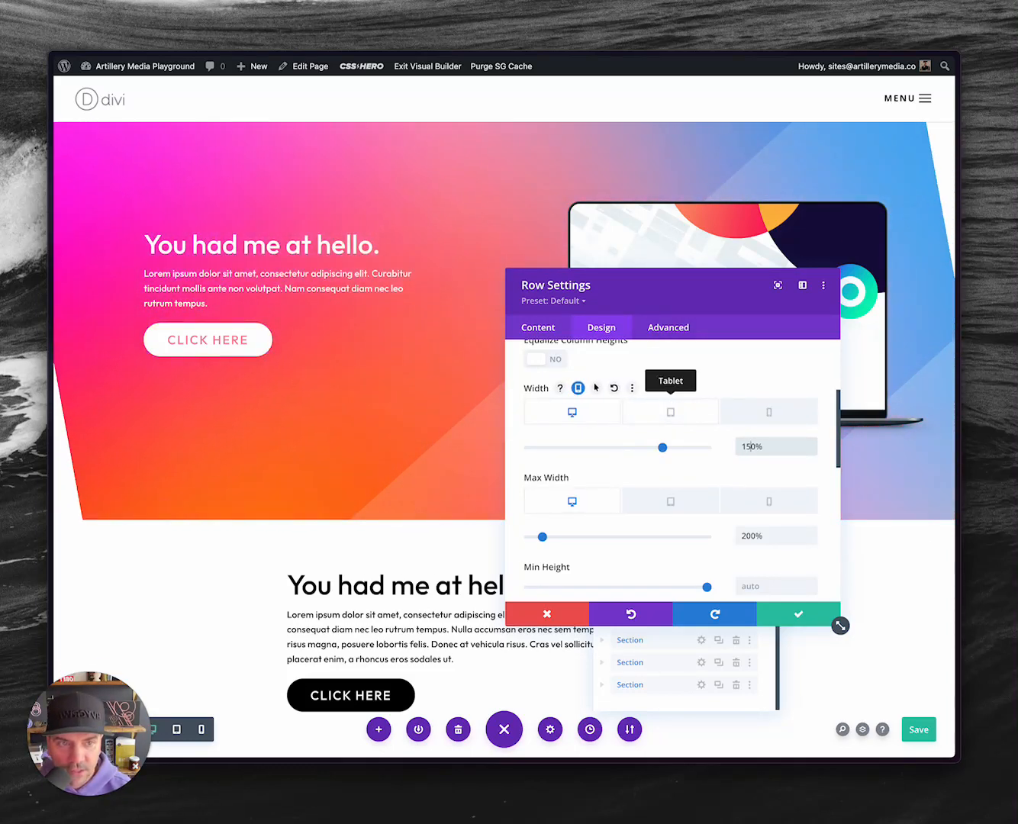
pyautogui.press('BackSpace')
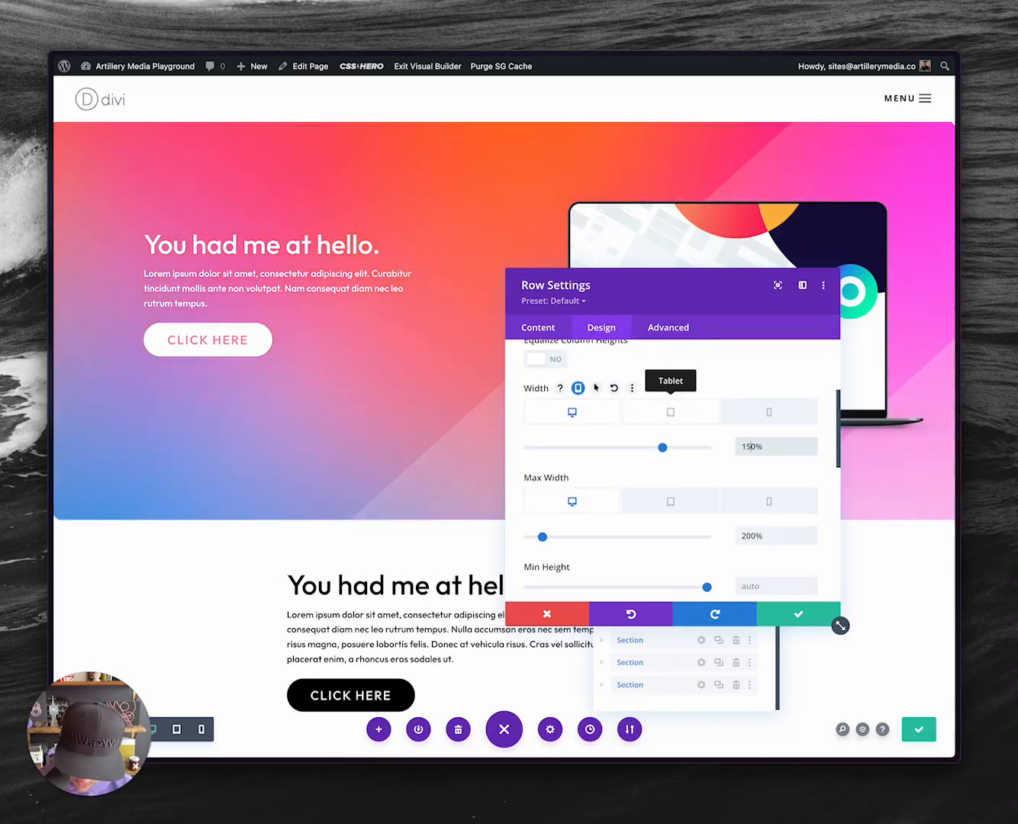
pyautogui.press('BackSpace')
pyautogui.write('20')
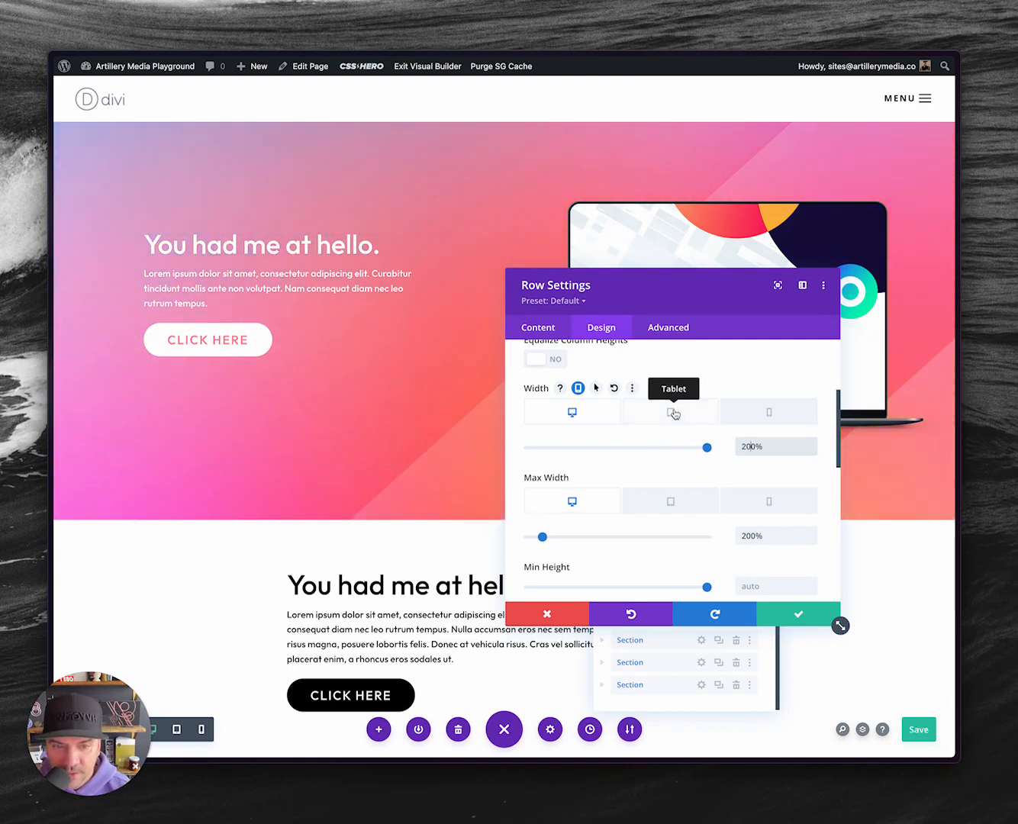
# Check the second row's width settings and the hero's appearance in tablet and phone views.
pyautogui.click(673, 412)
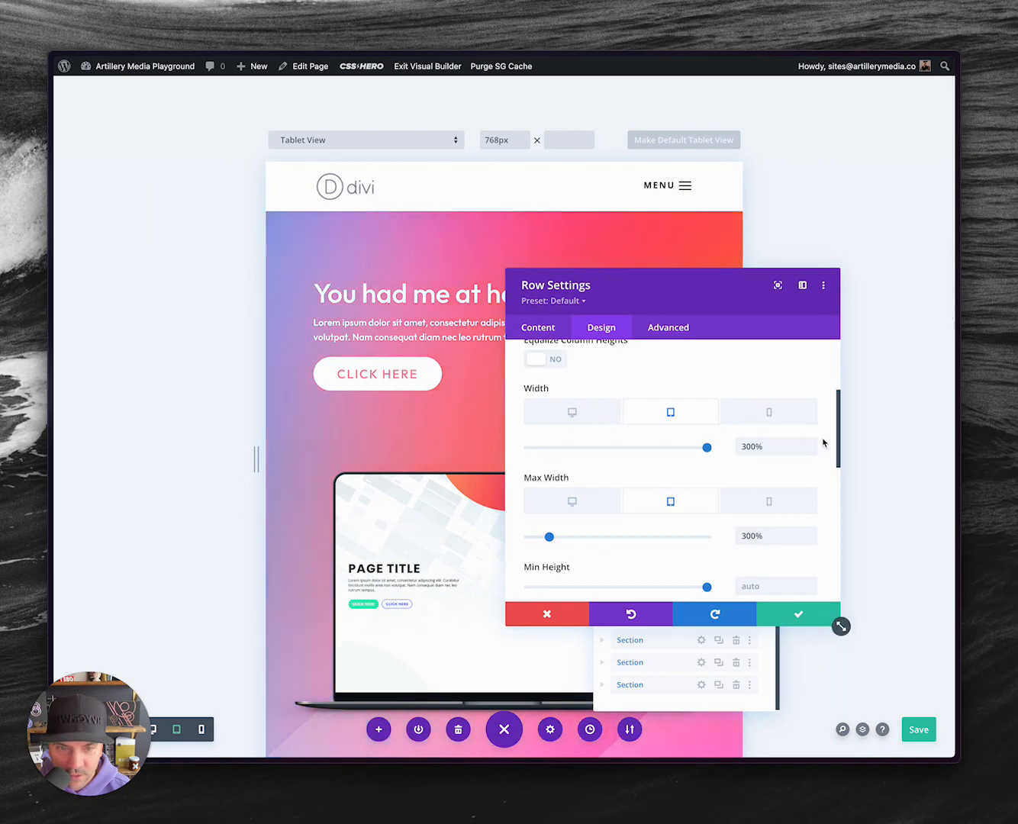
pyautogui.click(765, 414)
pyautogui.scroll(10, 465, 314)
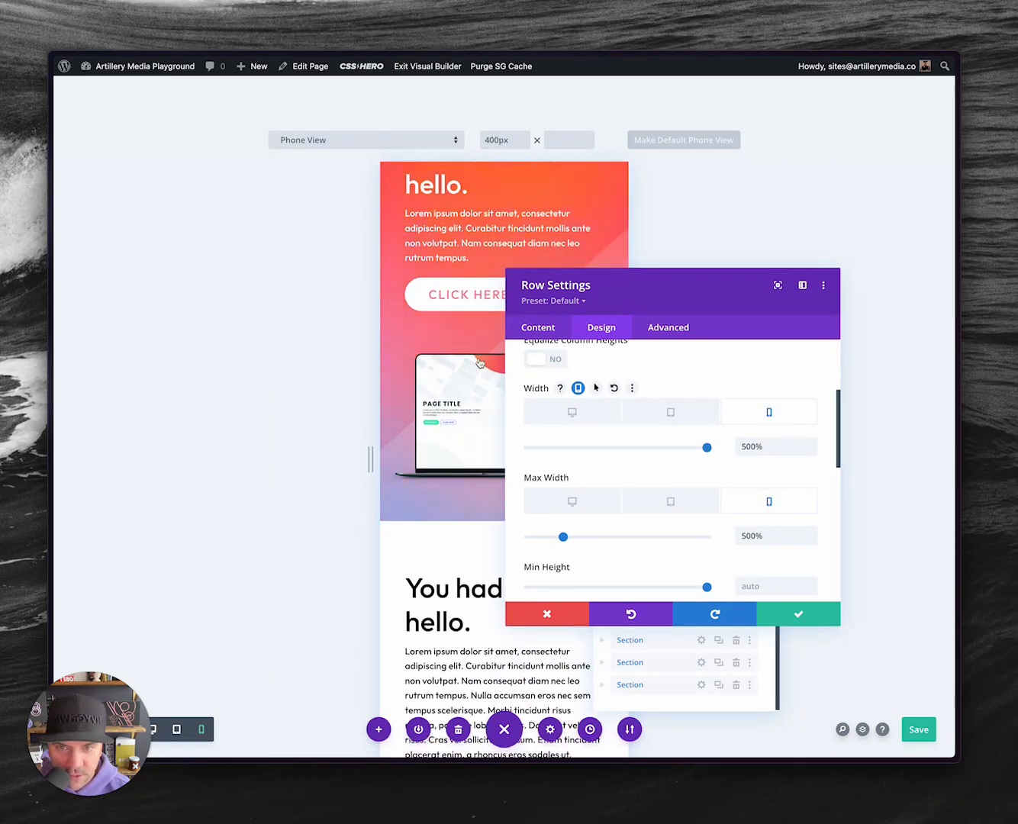
pyautogui.scroll(3, 462, 366)
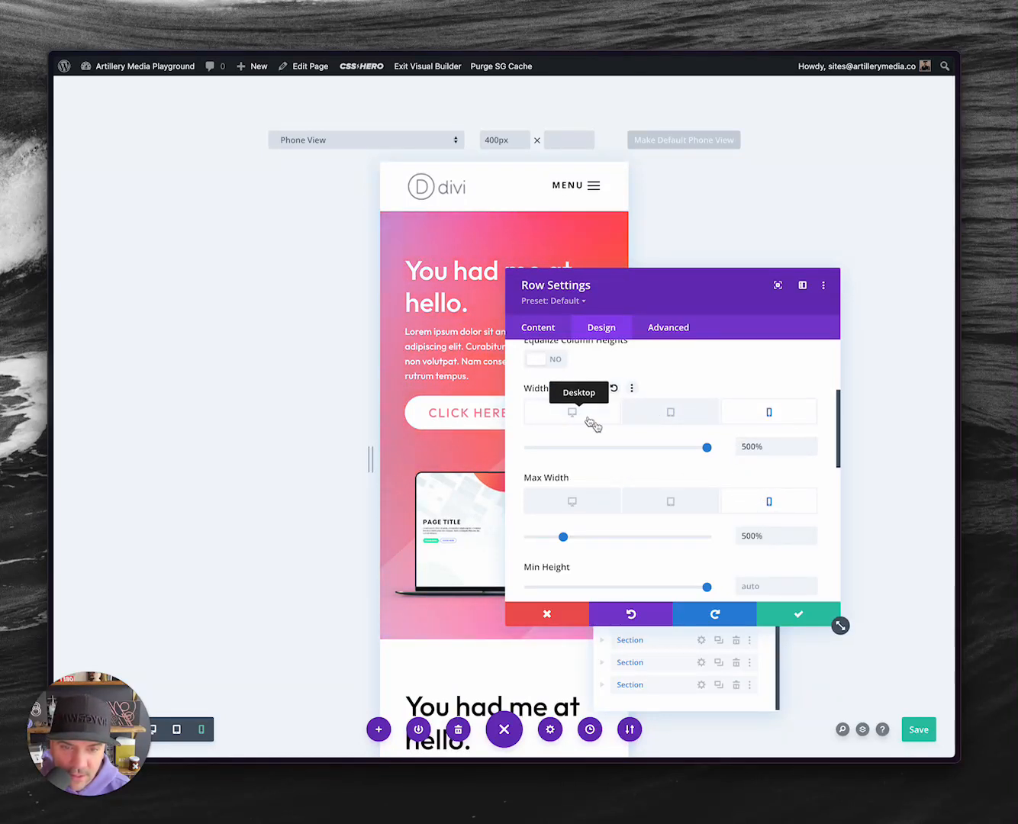
# Save the second row's settings and inspect the gradient picture in the image settings, marking out a screenshot region on it.
pyautogui.click(589, 419)
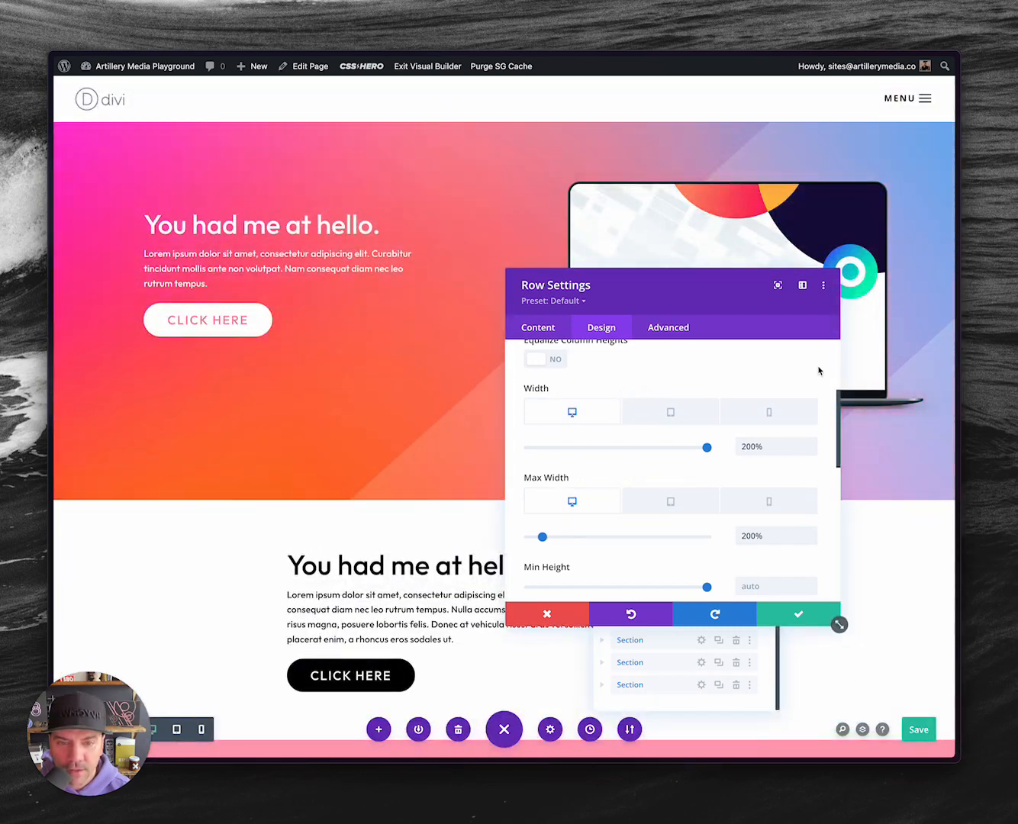
pyautogui.click(794, 614)
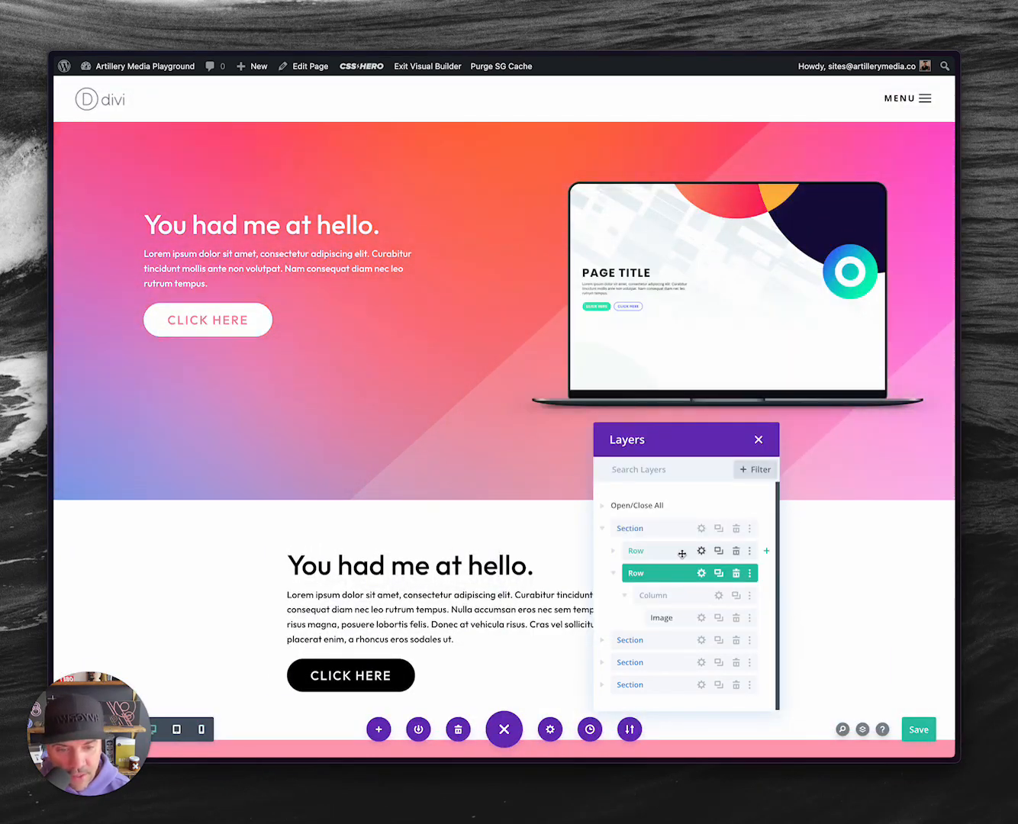
pyautogui.click(701, 618)
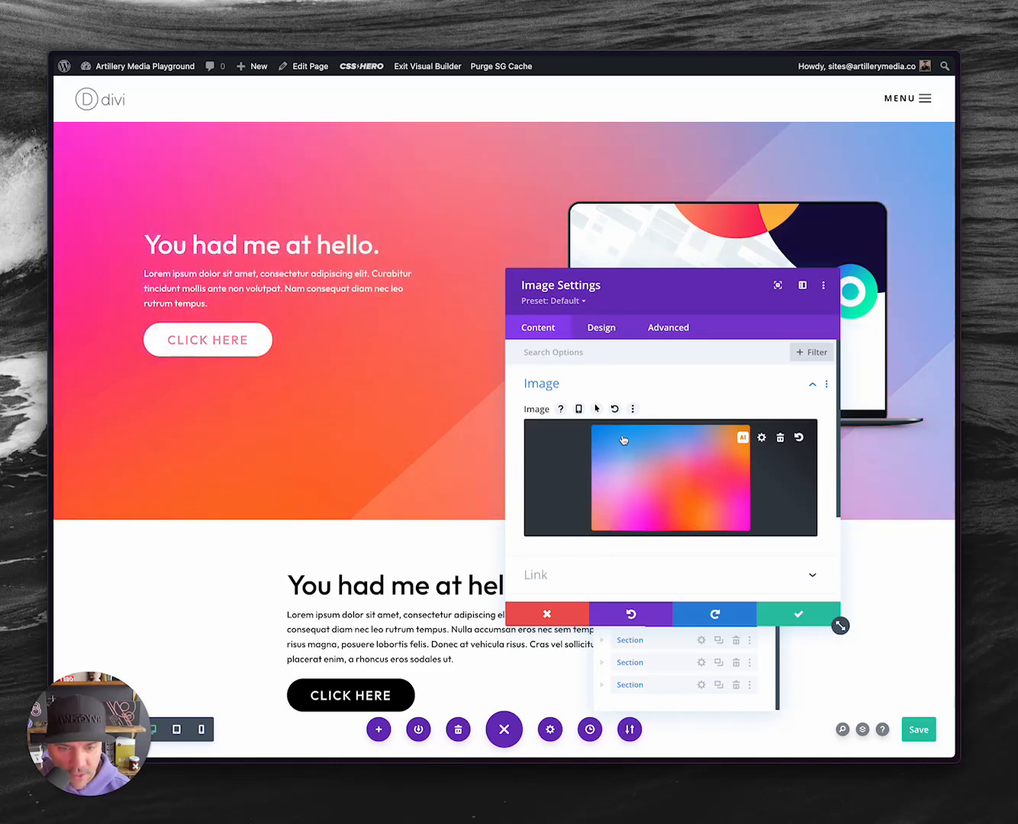
pyautogui.press('super+shift+4')
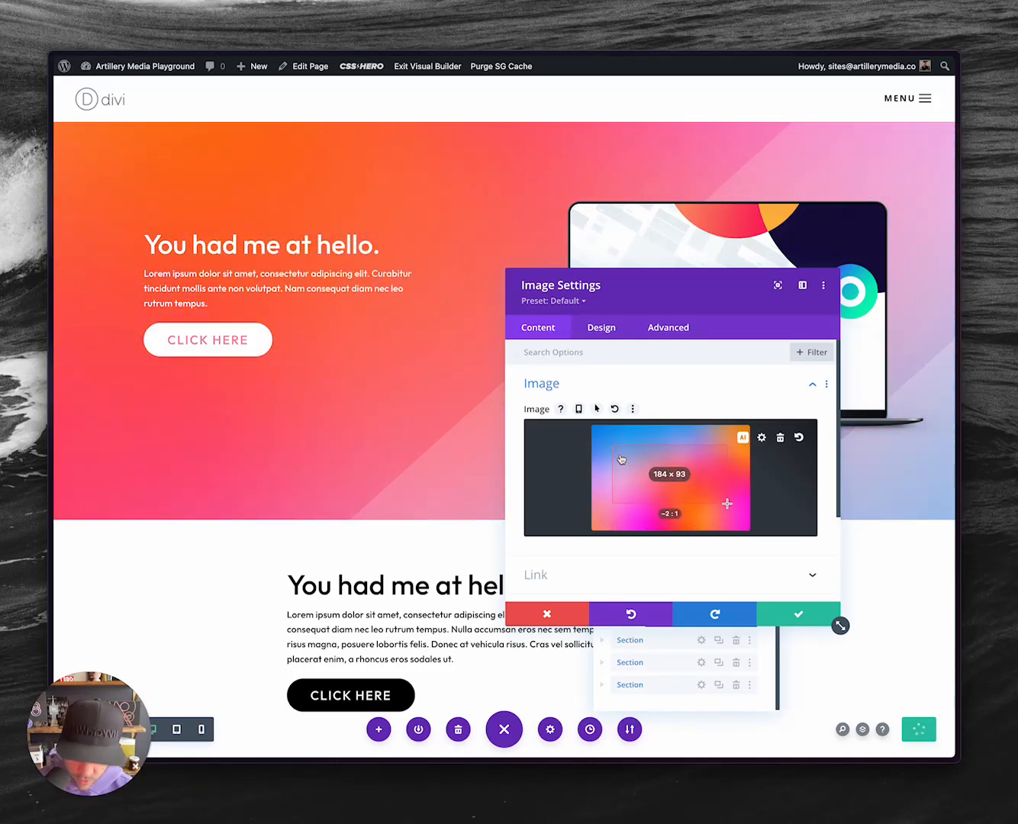
pyautogui.moveTo(726, 505); pyautogui.dragTo(728, 508)
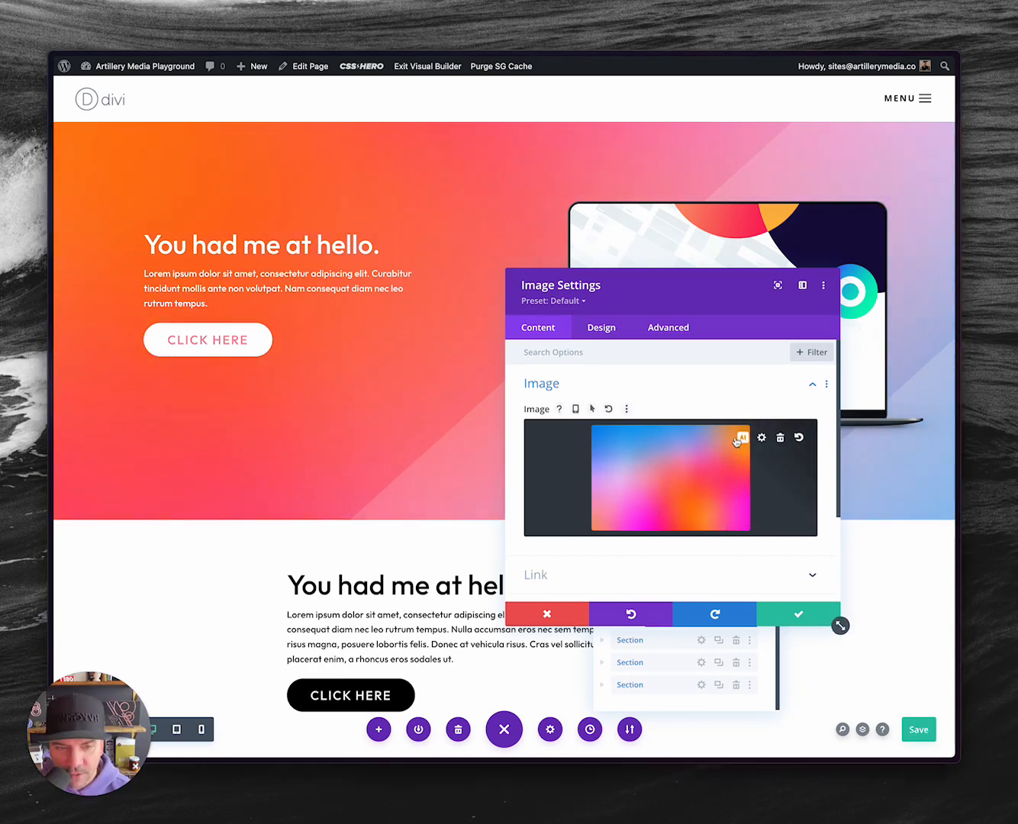
pyautogui.click(799, 613)
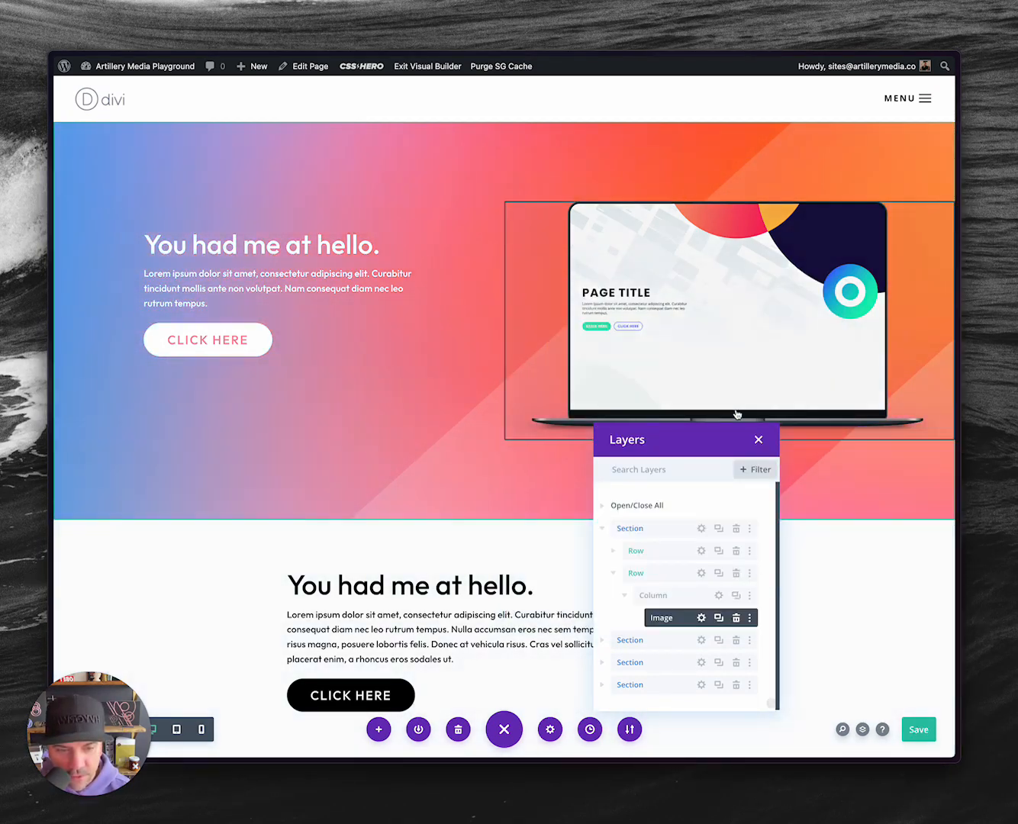
pyautogui.click(757, 440)
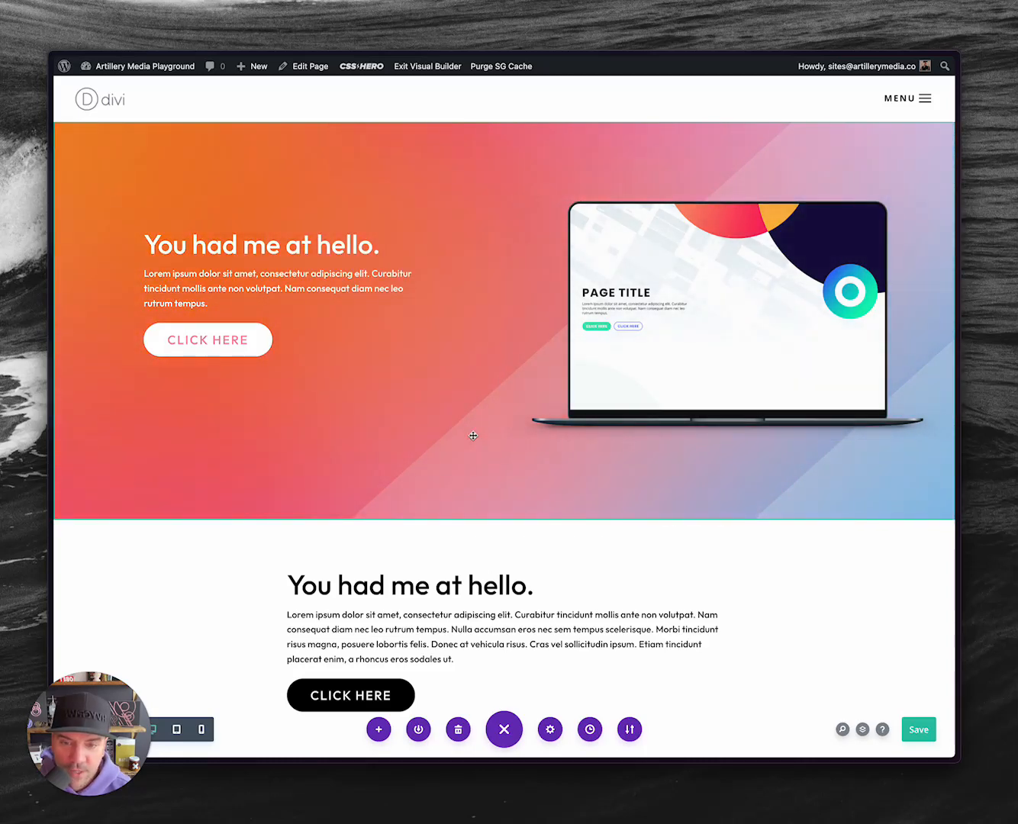
pyautogui.hotkey('ctrl', 'Tab')
pyautogui.hotkey('ctrl', 'Tab')
pyautogui.hotkey('ctrl', 'Tab')
pyautogui.hotkey('ctrl', 'Tab')
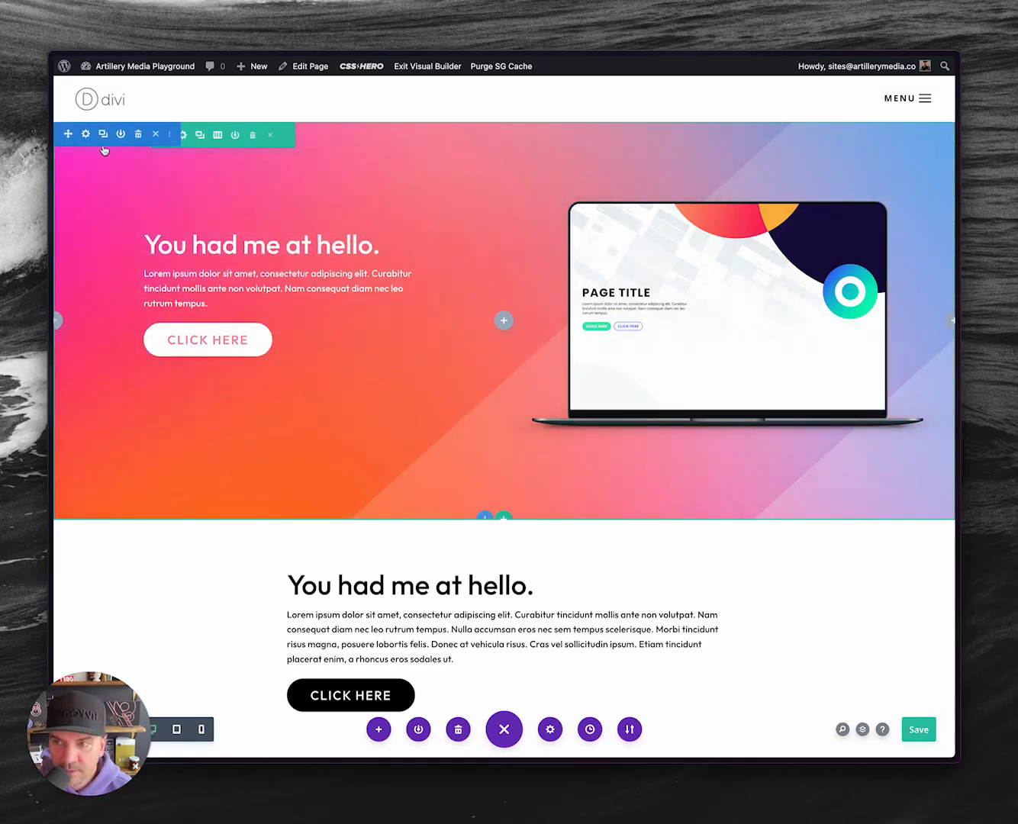
# Give the hero section a bottom divider in the two-layer slanted style.
pyautogui.click(86, 135)
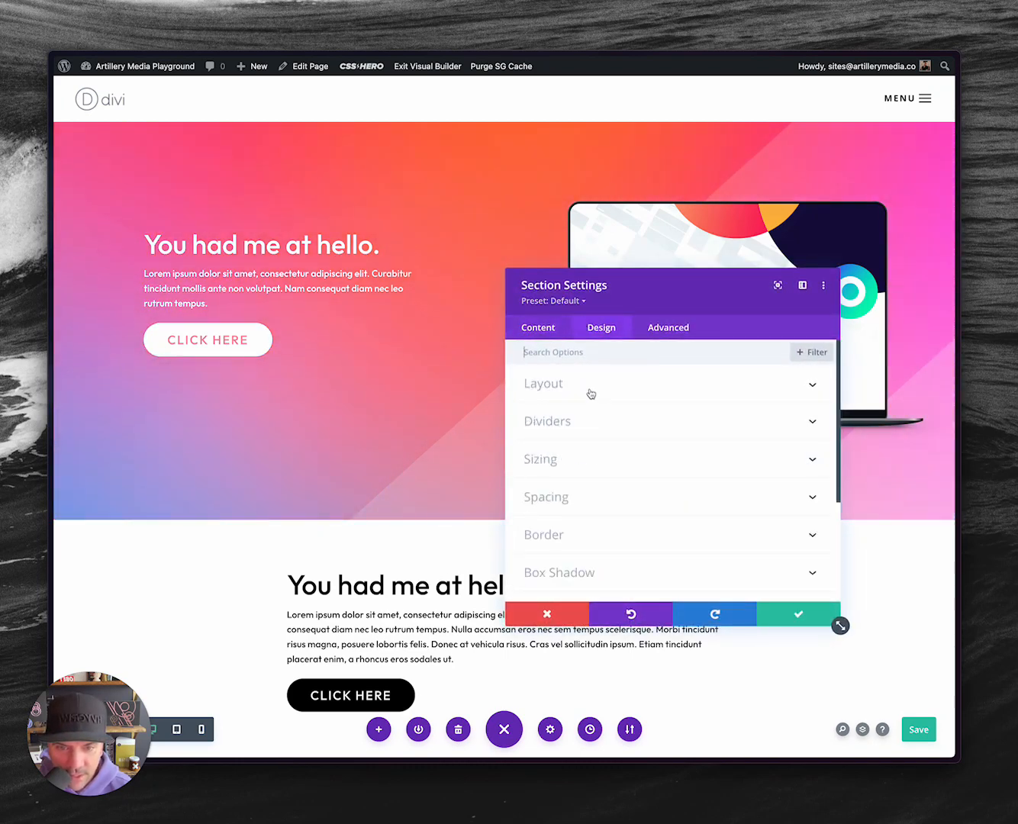
pyautogui.click(583, 420)
pyautogui.scroll(-5, 677, 478)
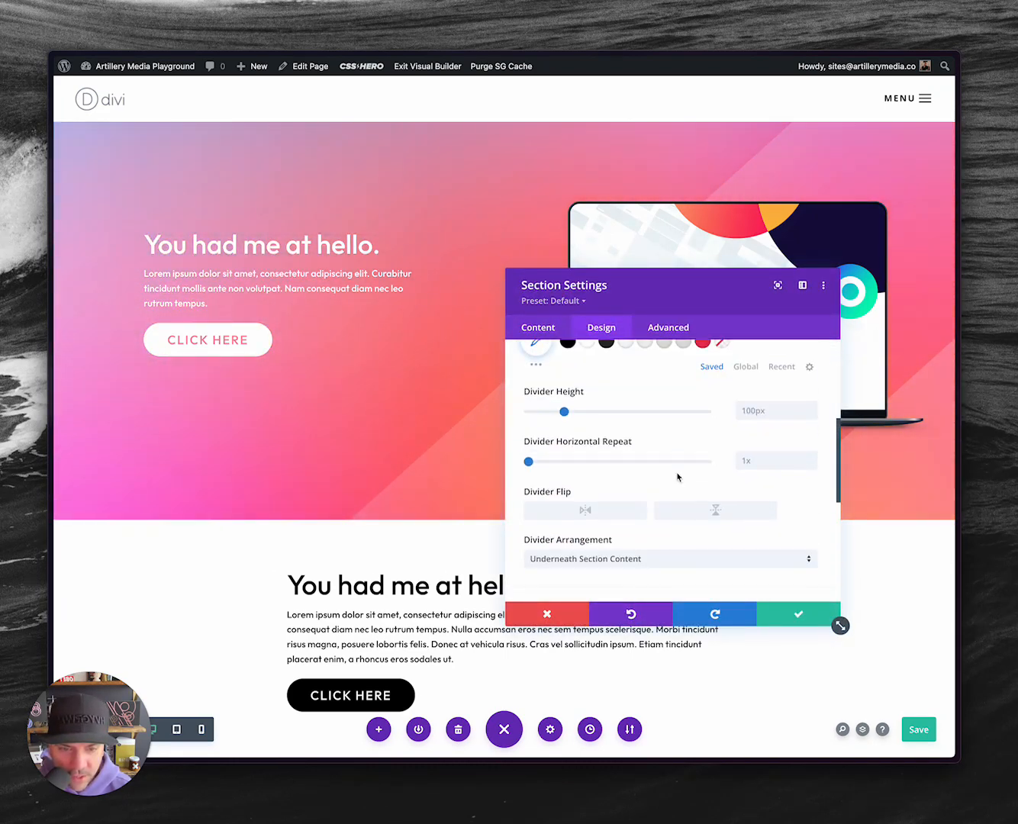
pyautogui.scroll(1, 678, 478)
pyautogui.scroll(3, 678, 478)
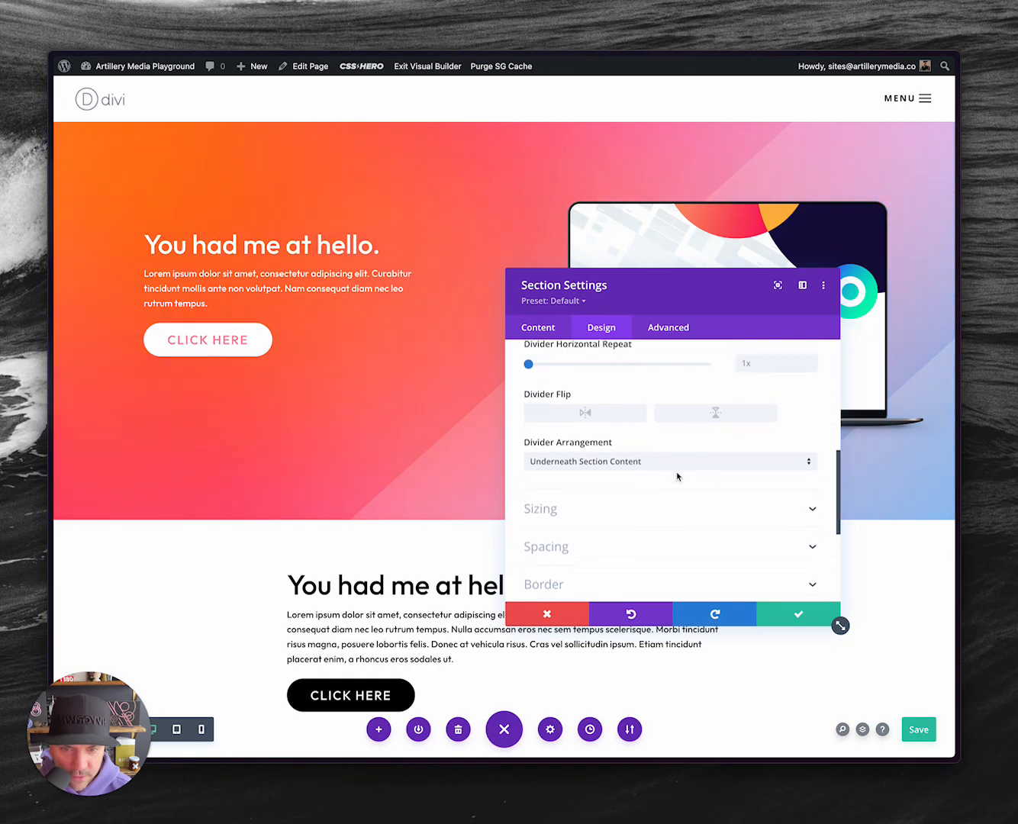
pyautogui.scroll(1, 590, 435)
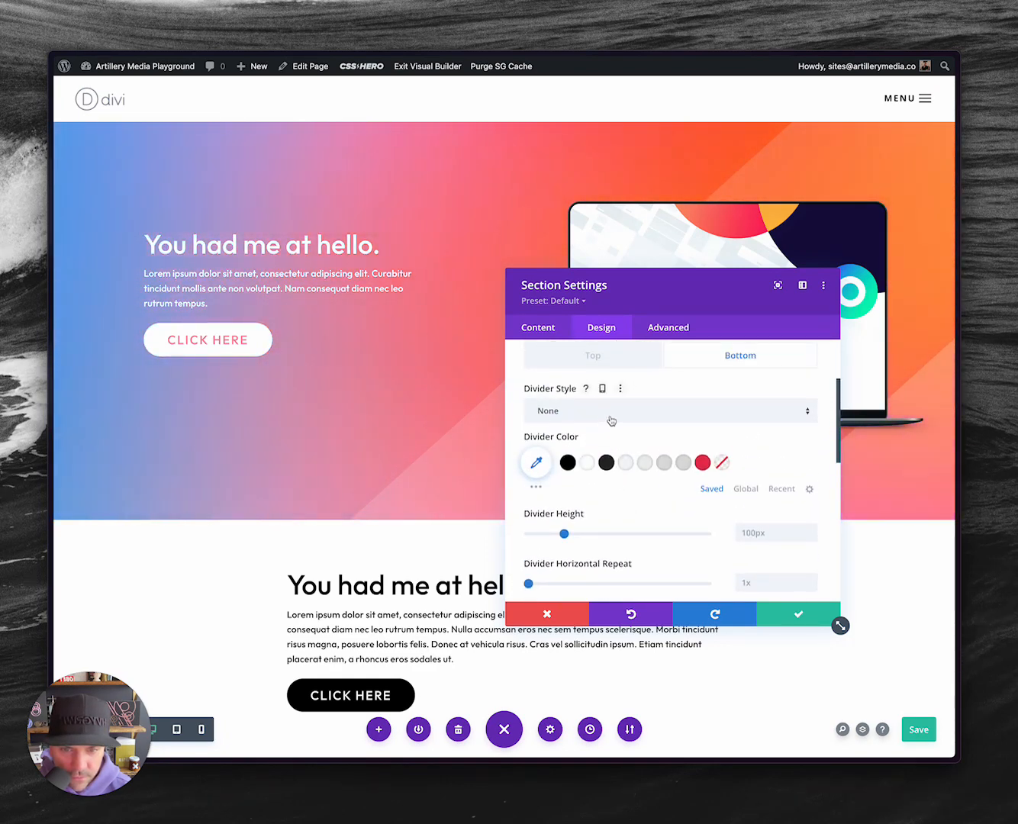
pyautogui.click(612, 421)
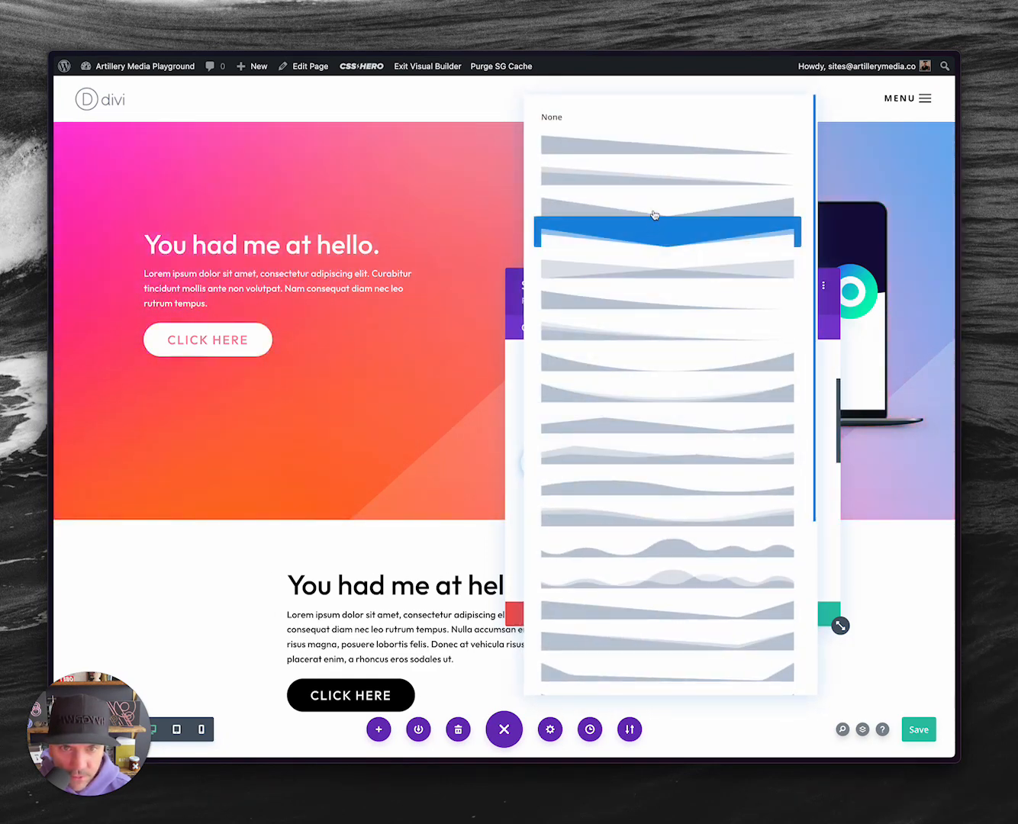
pyautogui.click(643, 186)
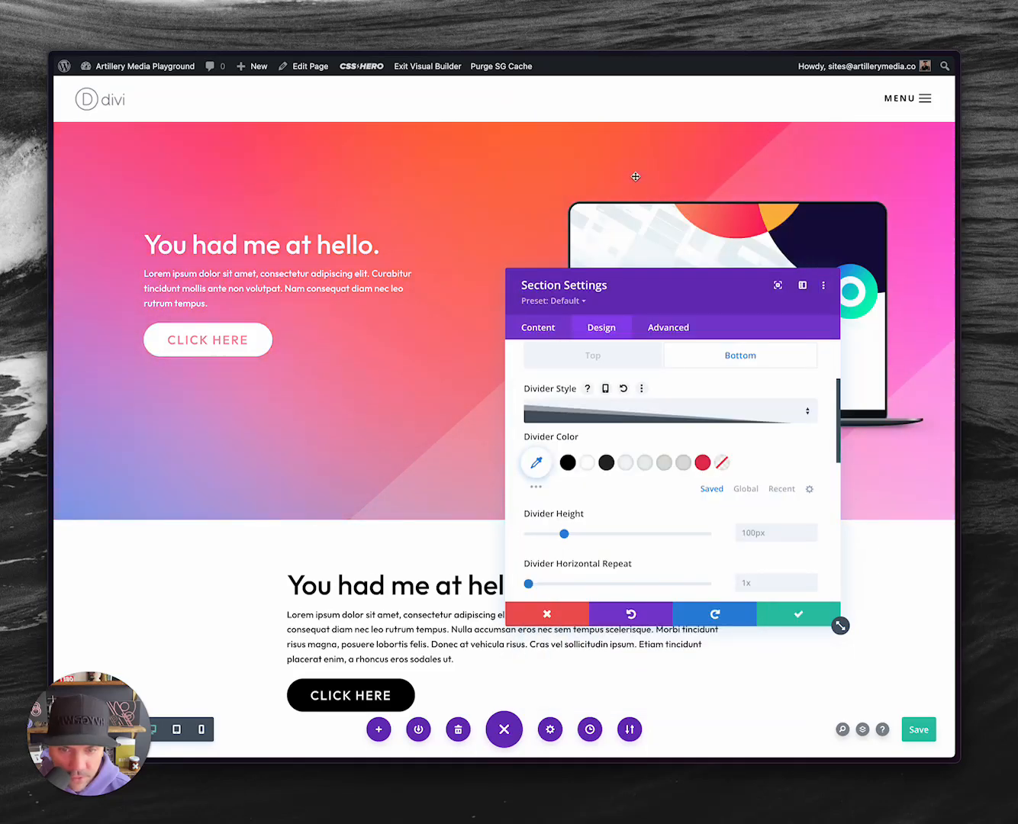
# Arrange the hero section's bottom divider on top of the section content.
pyautogui.scroll(3, 622, 446)
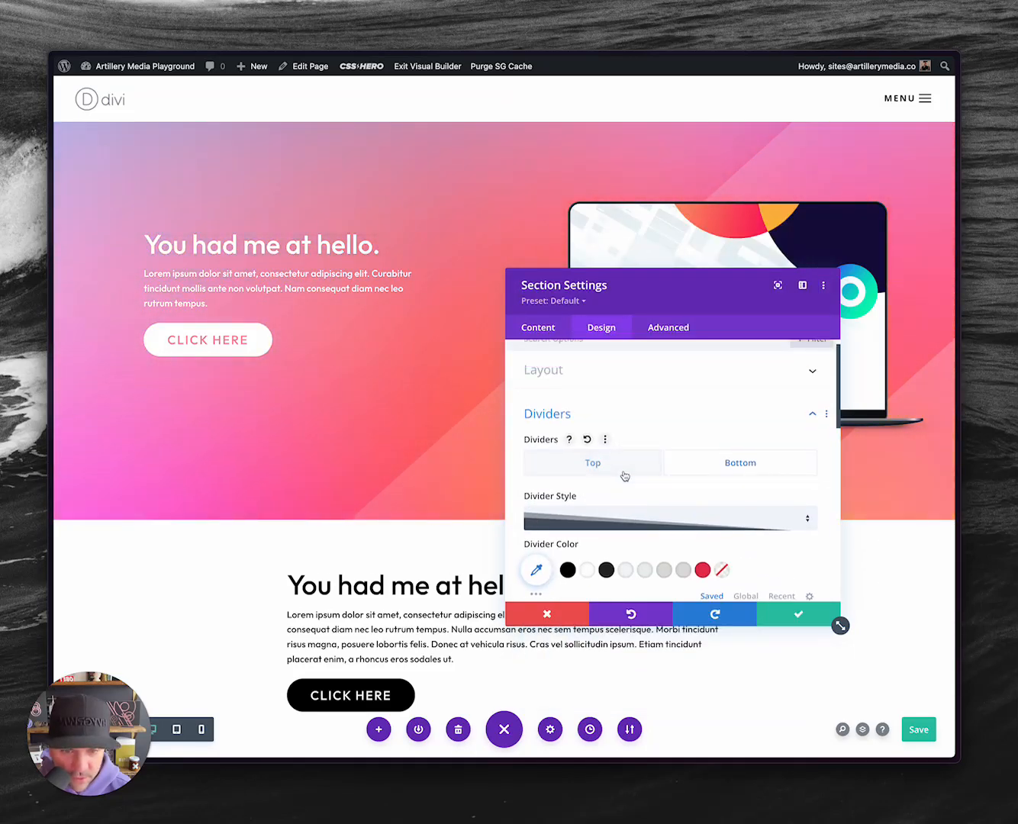
pyautogui.scroll(-5, 650, 513)
pyautogui.scroll(-2, 650, 513)
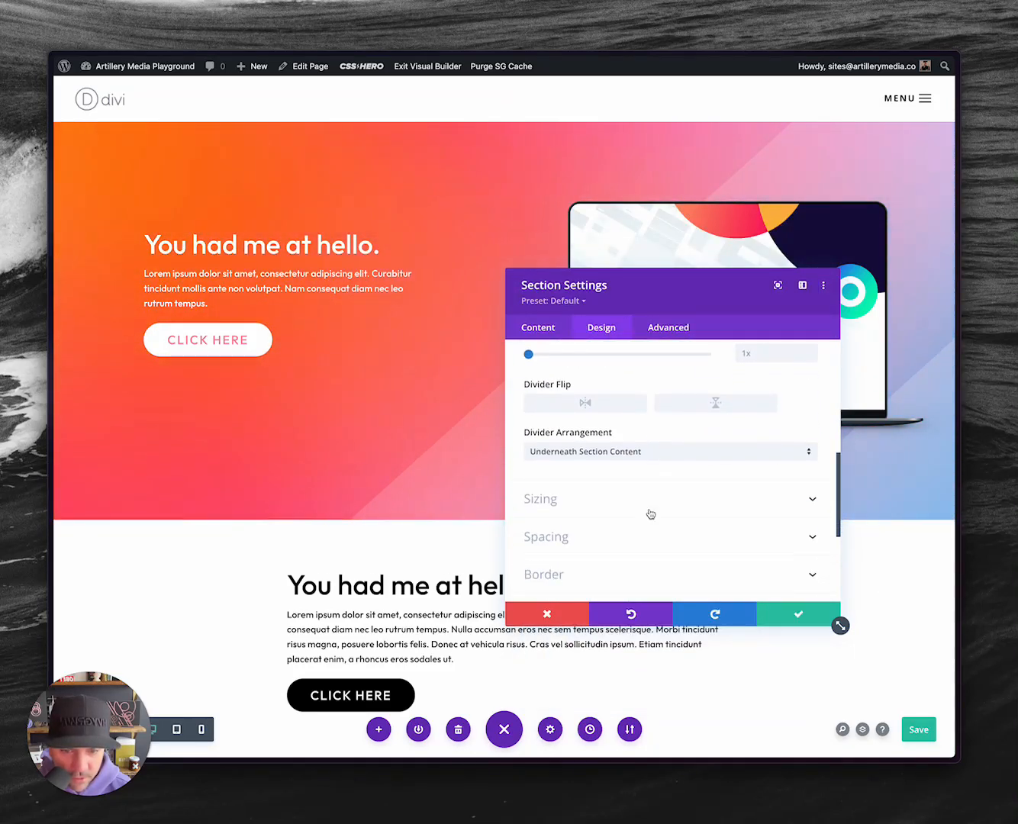
pyautogui.click(609, 462)
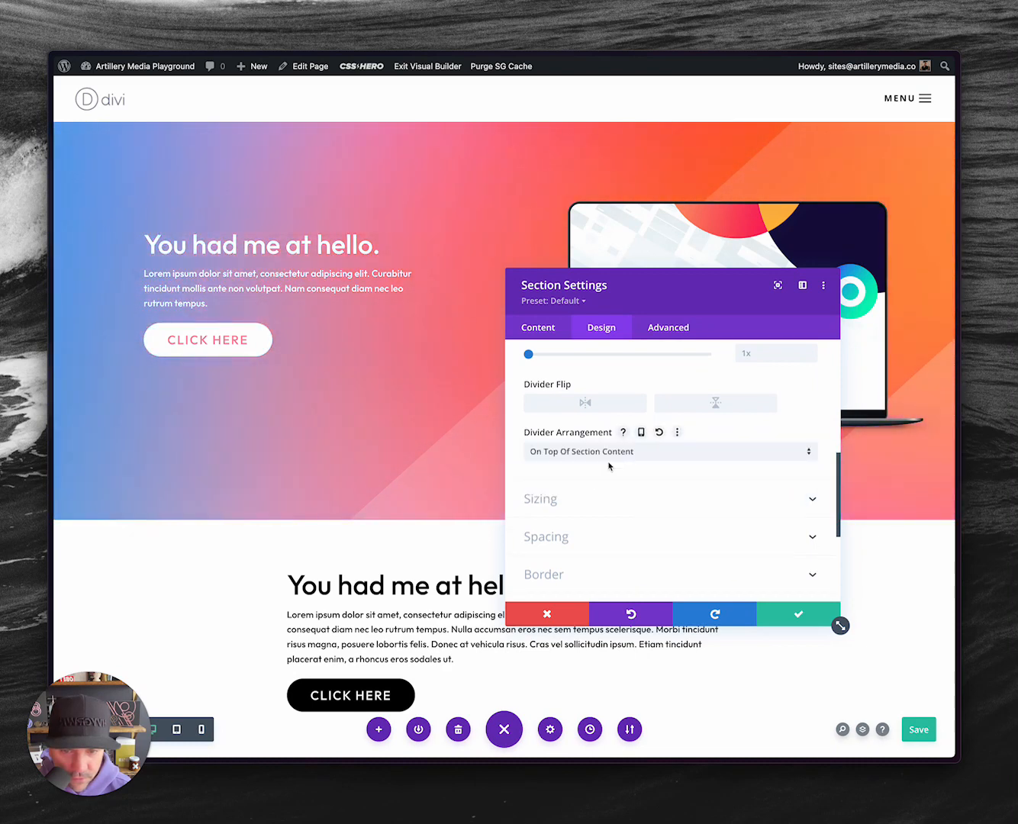
# Flip the bottom divider horizontally, colour it white (#ffffff) and save the section settings.
pyautogui.scroll(3, 654, 479)
pyautogui.scroll(2, 664, 499)
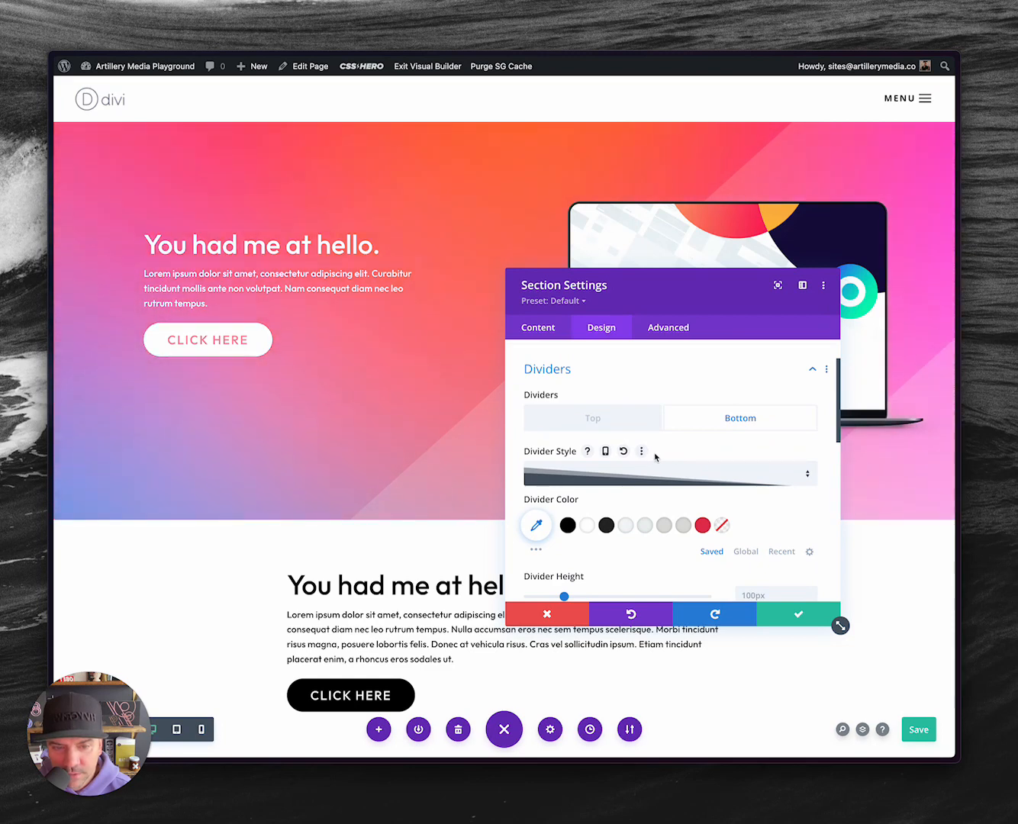
pyautogui.scroll(-3, 672, 470)
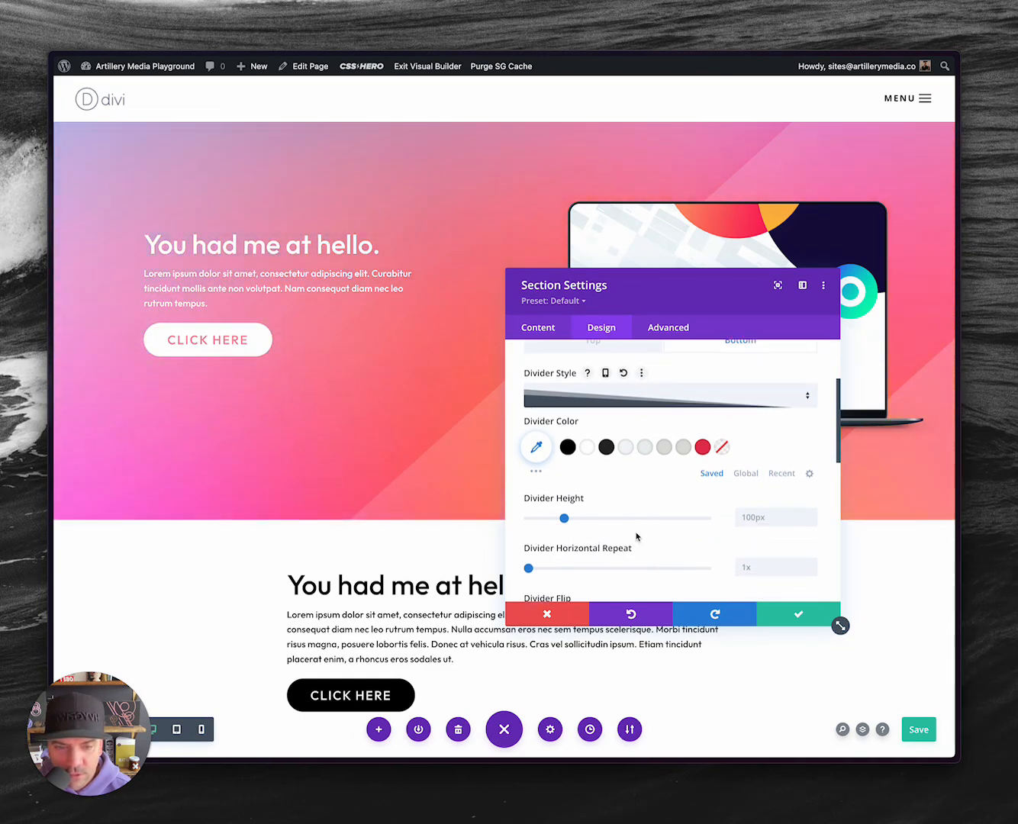
pyautogui.scroll(3, 641, 434)
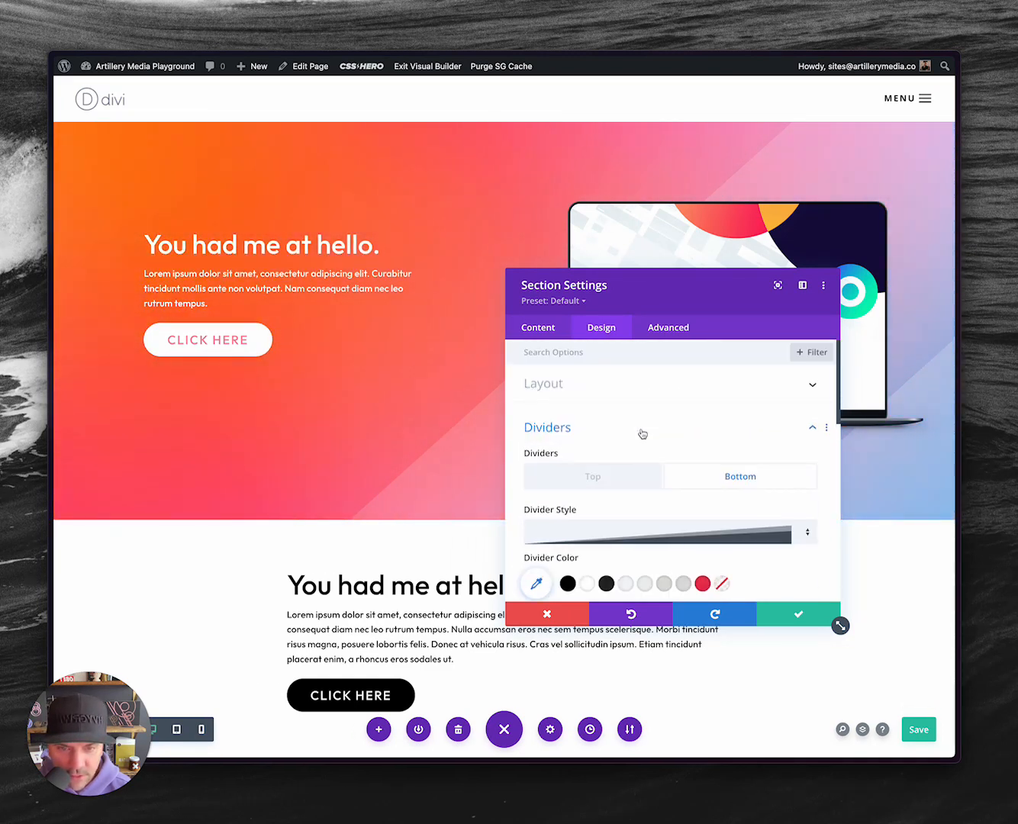
pyautogui.scroll(-2, 648, 466)
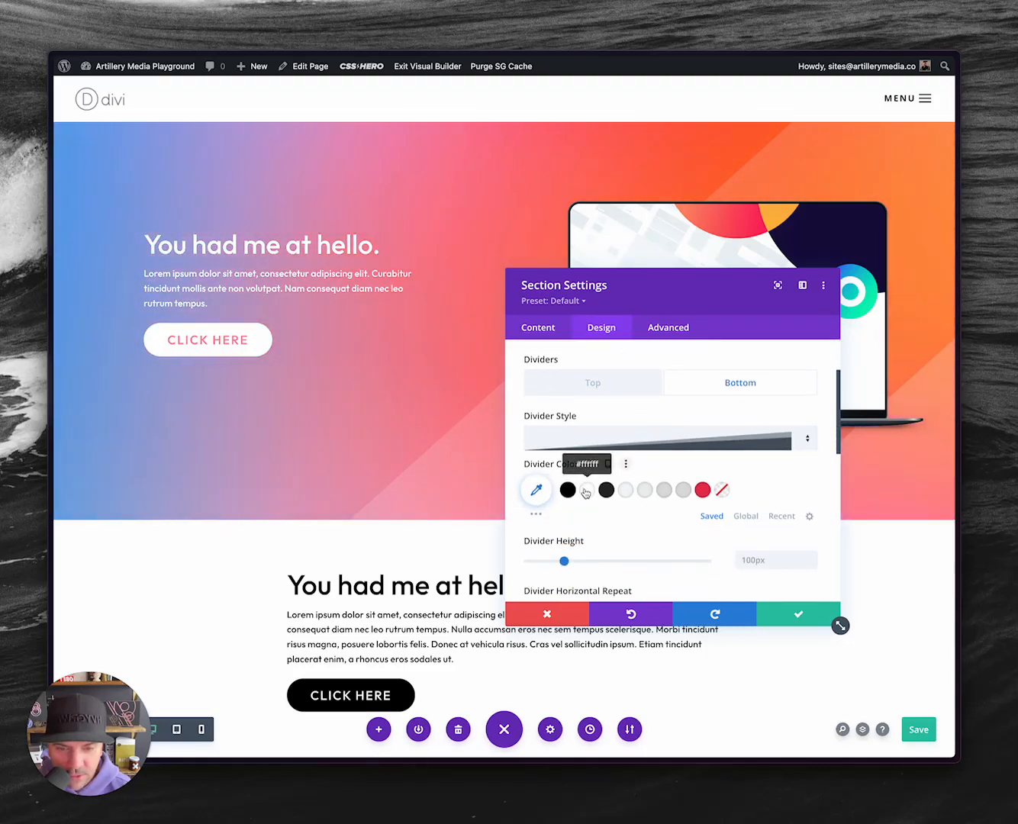
pyautogui.scroll(2, 625, 427)
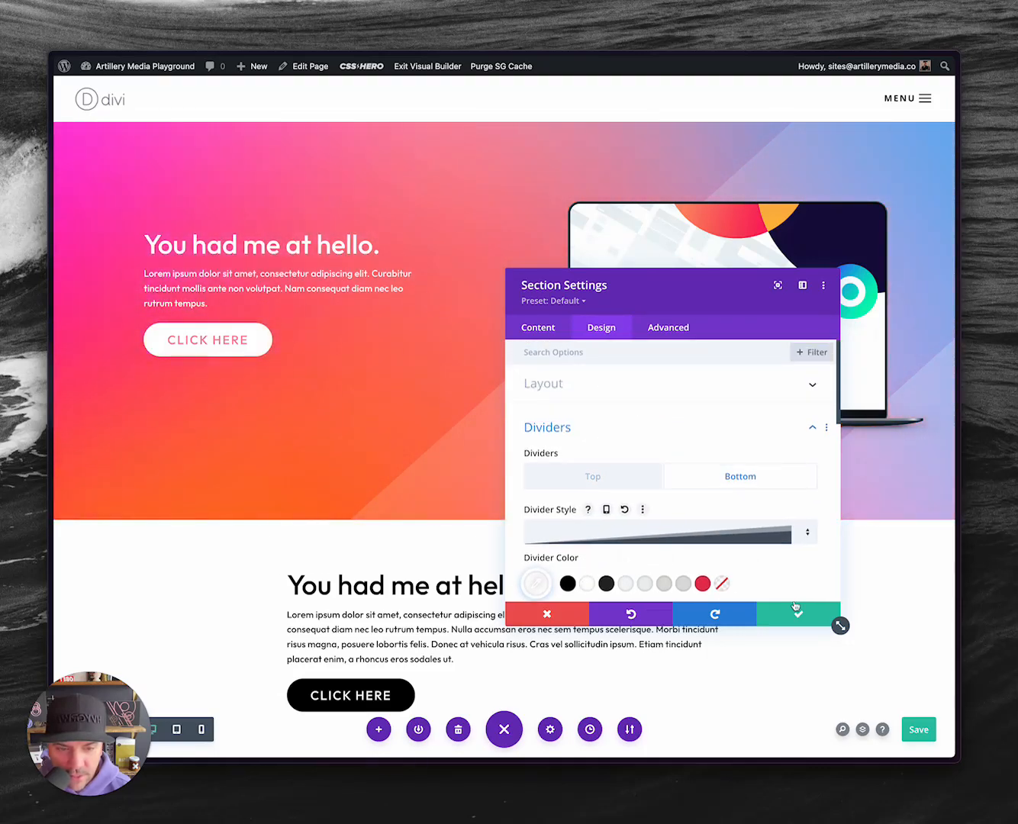
pyautogui.click(795, 609)
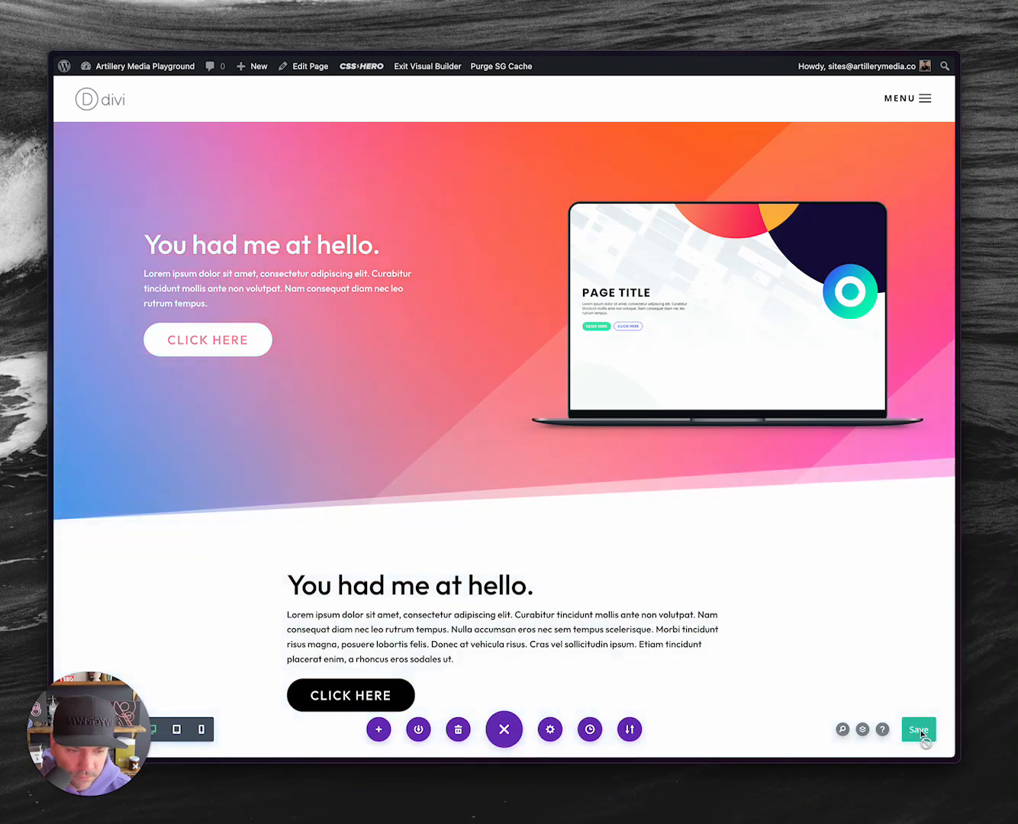
# Save the page and reload its live version to check the slanted divider over the rotating gradient.
pyautogui.click(917, 729)
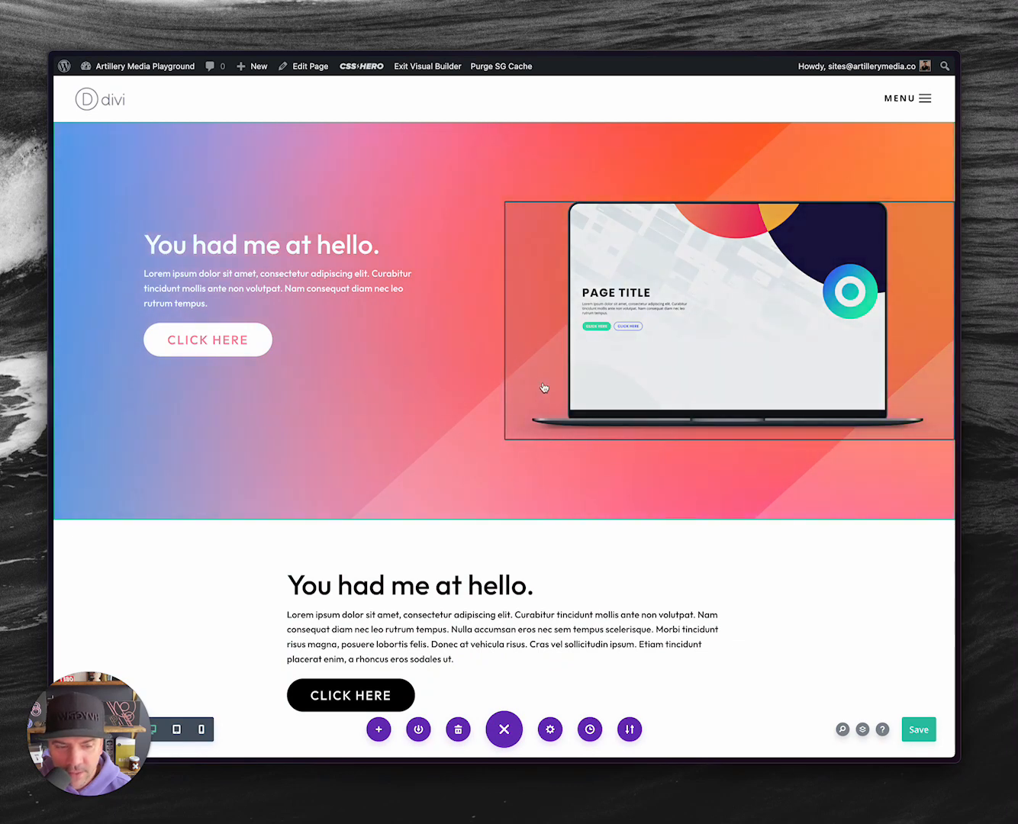
pyautogui.hotkey('ctrl', 'Tab')
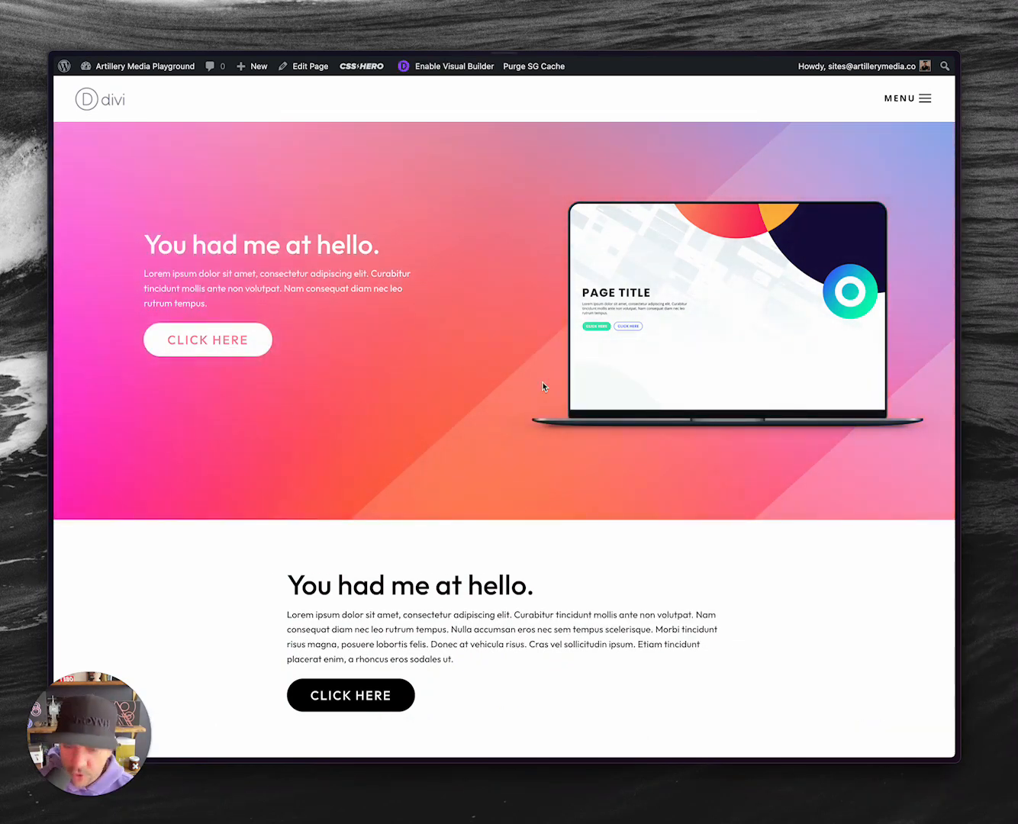
pyautogui.press('super+r')
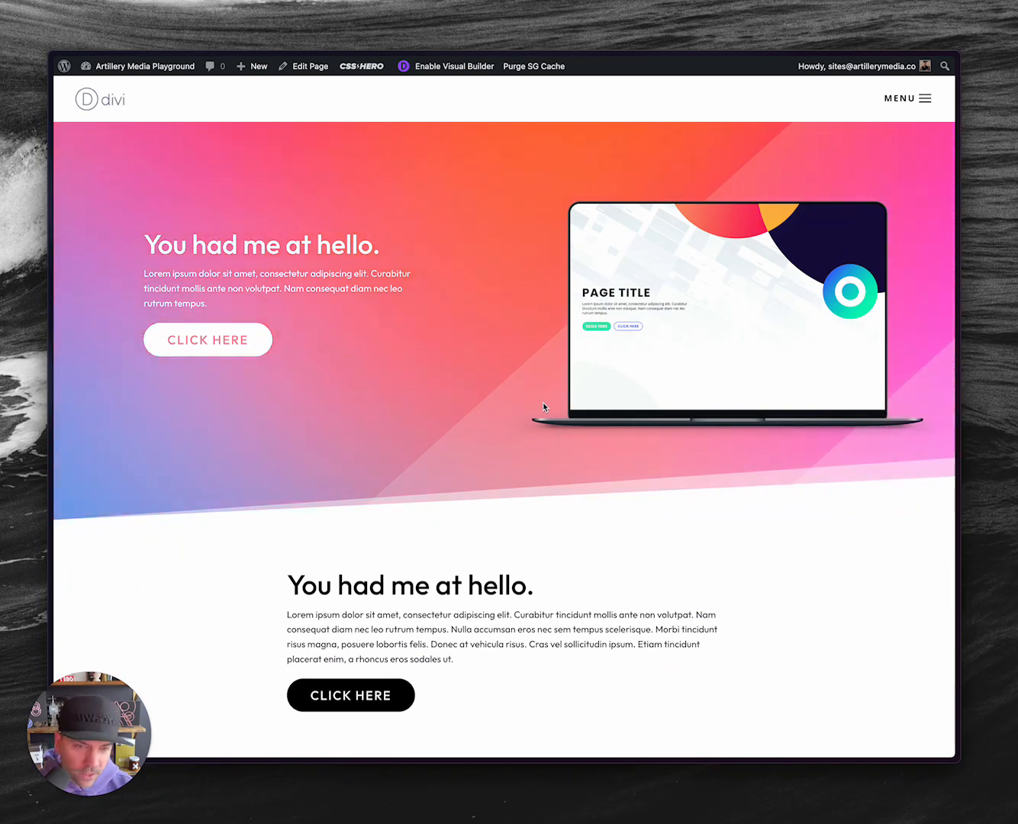
pyautogui.hotkey('ctrl', 'Tab')
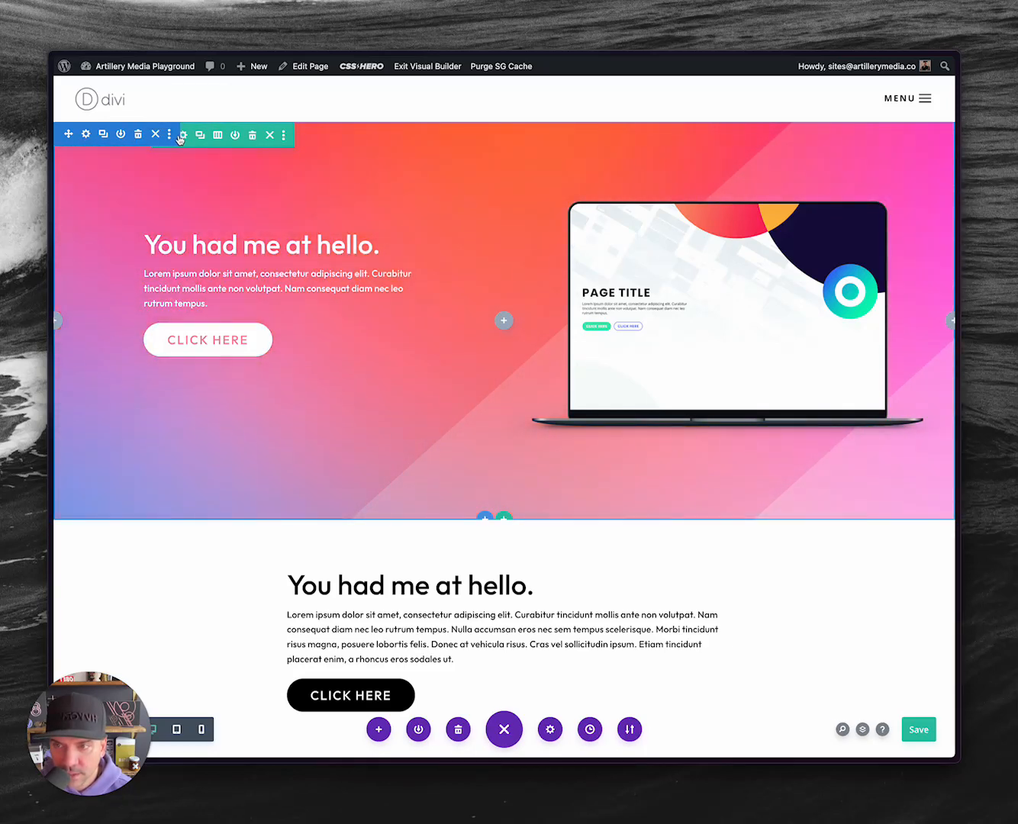
# Set the desktop width of the hero's second row, which holds the rotating gradient image, to 100%.
pyautogui.rightClick(184, 134)
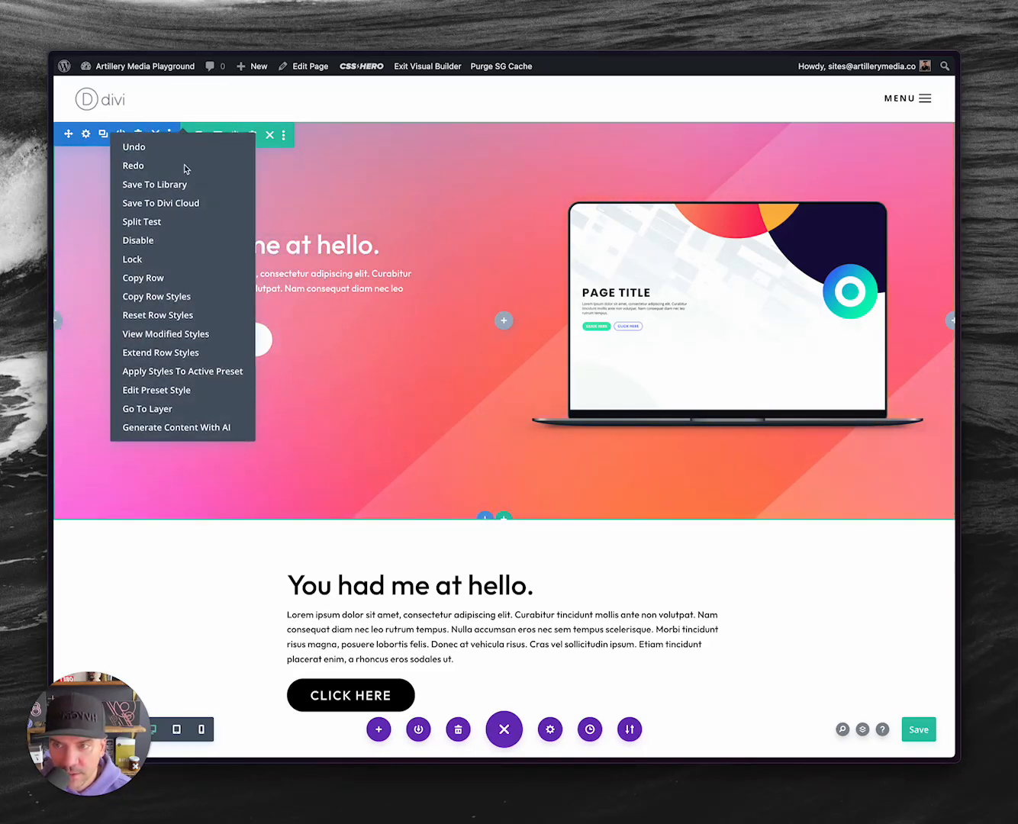
pyautogui.click(160, 409)
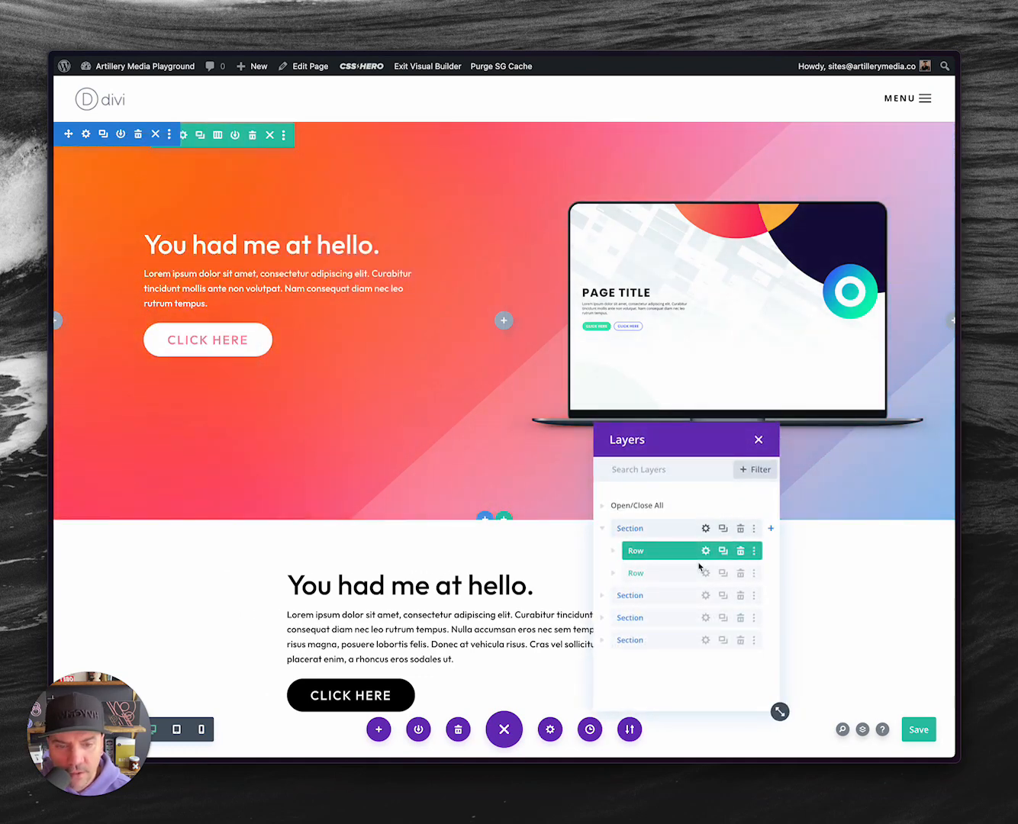
pyautogui.click(706, 573)
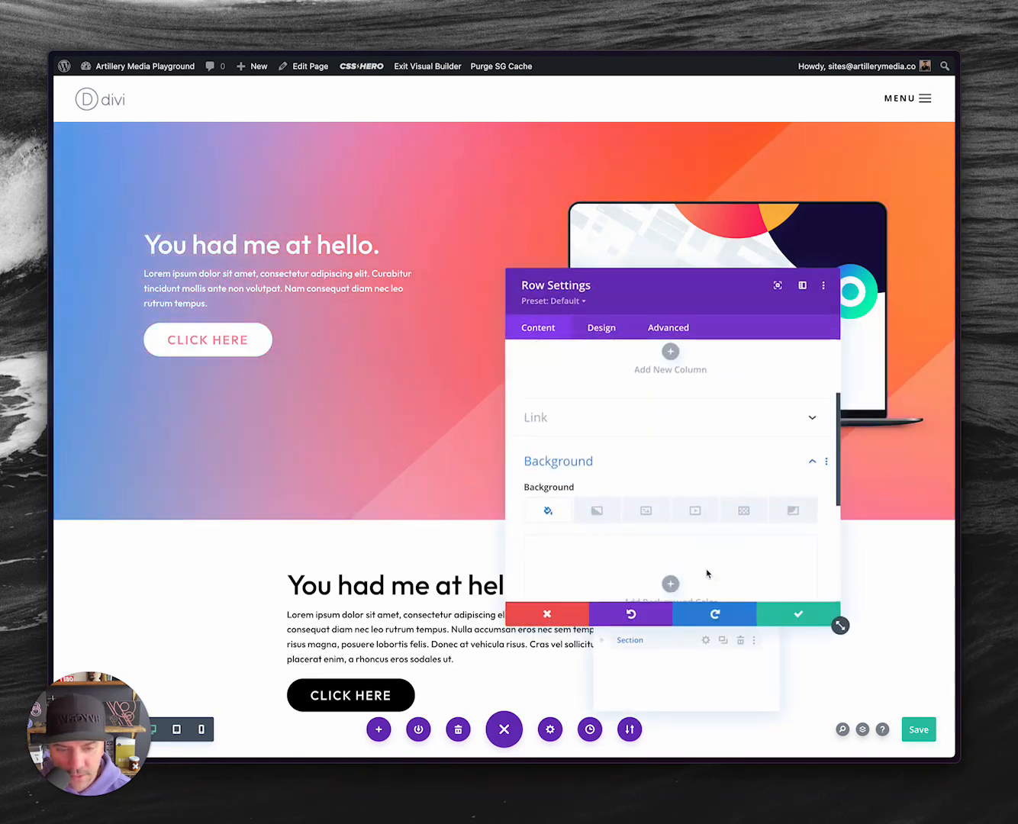
pyautogui.scroll(3, 660, 390)
pyautogui.click(600, 327)
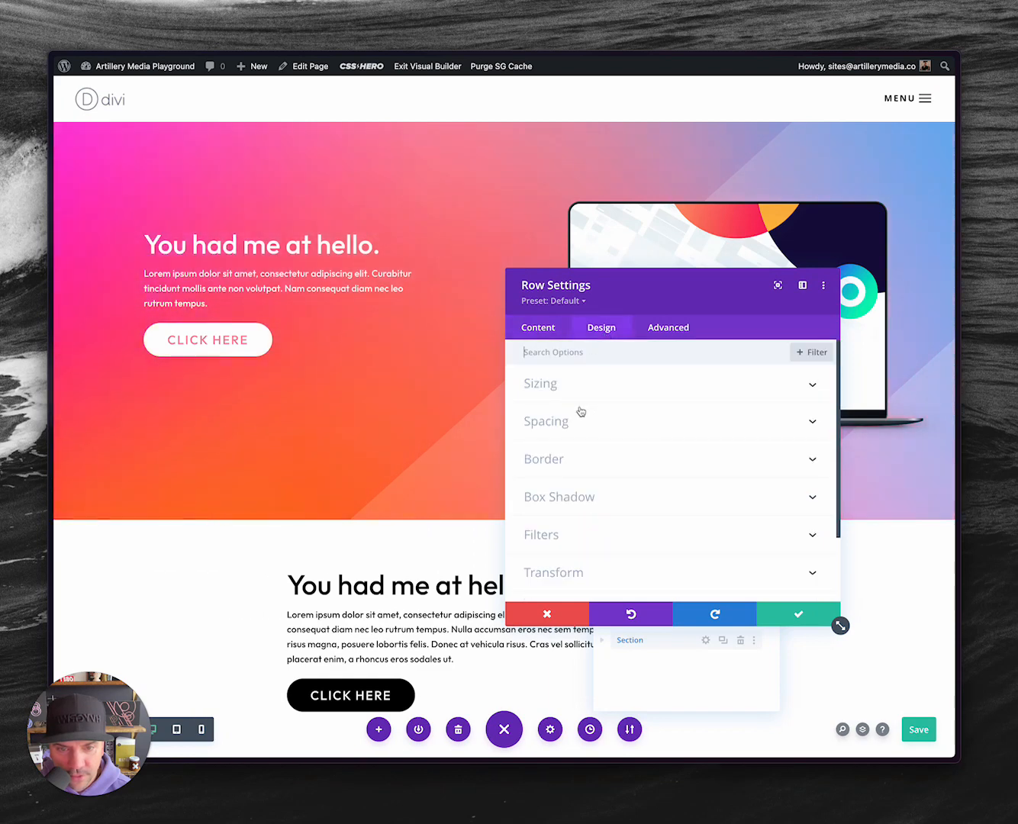
pyautogui.click(587, 391)
pyautogui.scroll(-5, 656, 420)
pyautogui.click(745, 442)
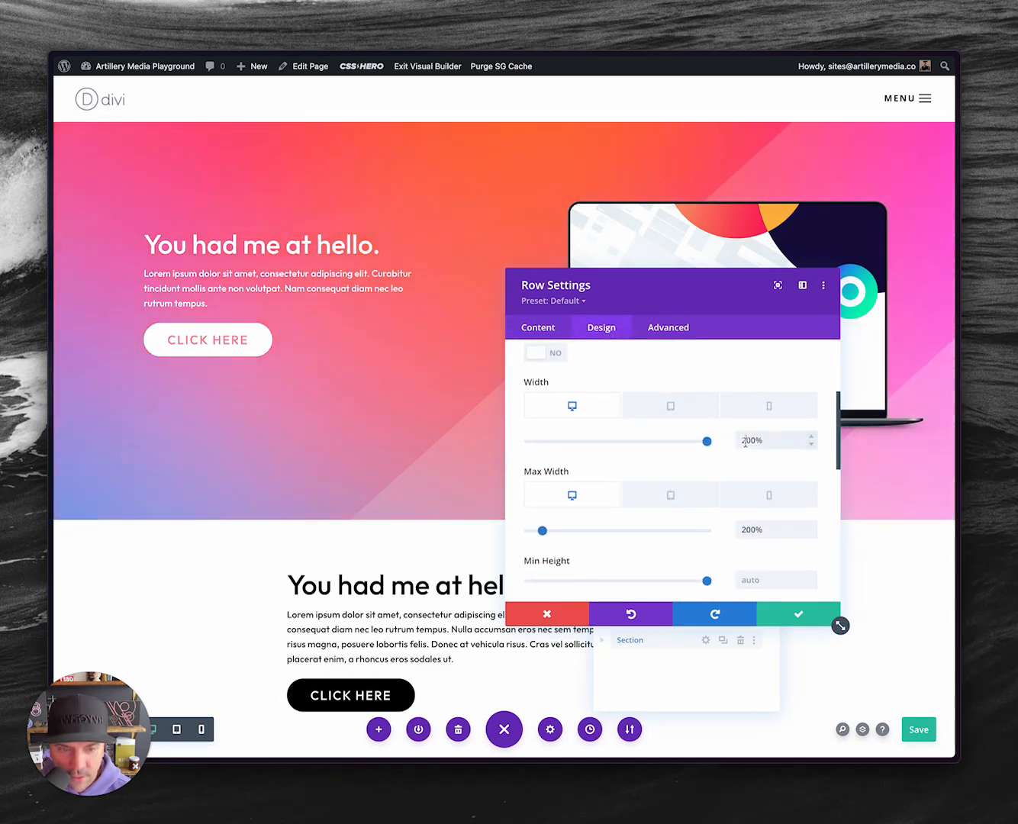
pyautogui.press('BackSpace')
pyautogui.write('1')
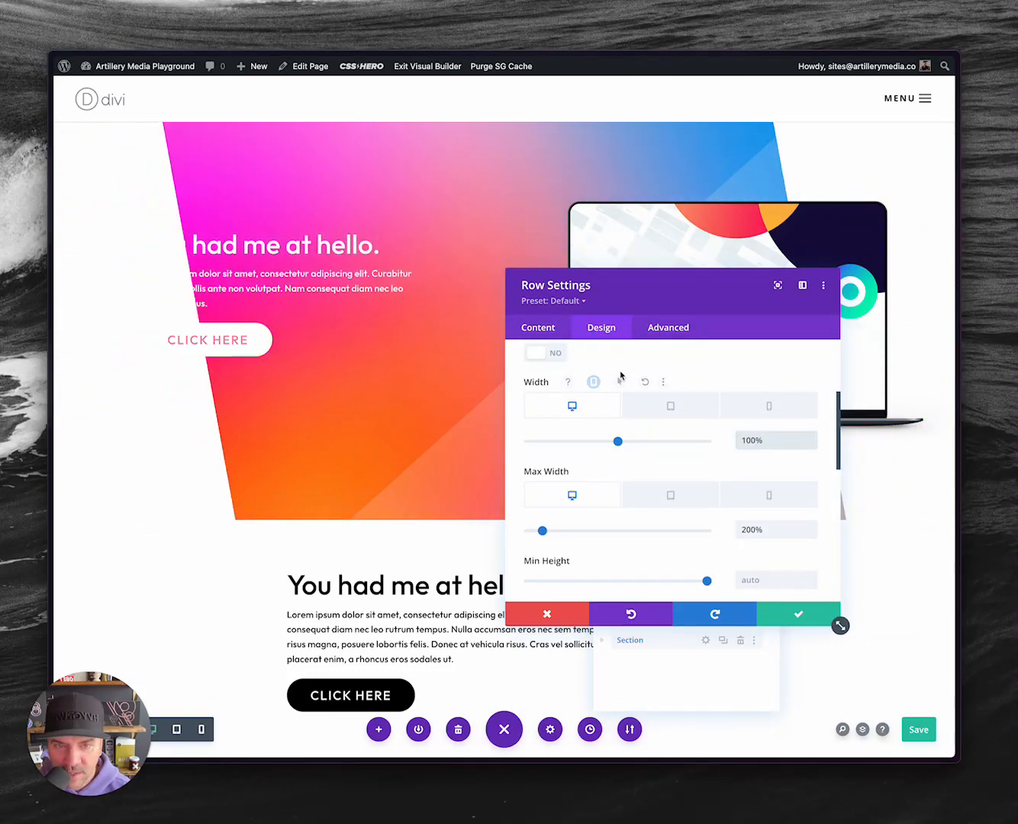
# Review the second row's position, location and Z index settings.
pyautogui.click(661, 328)
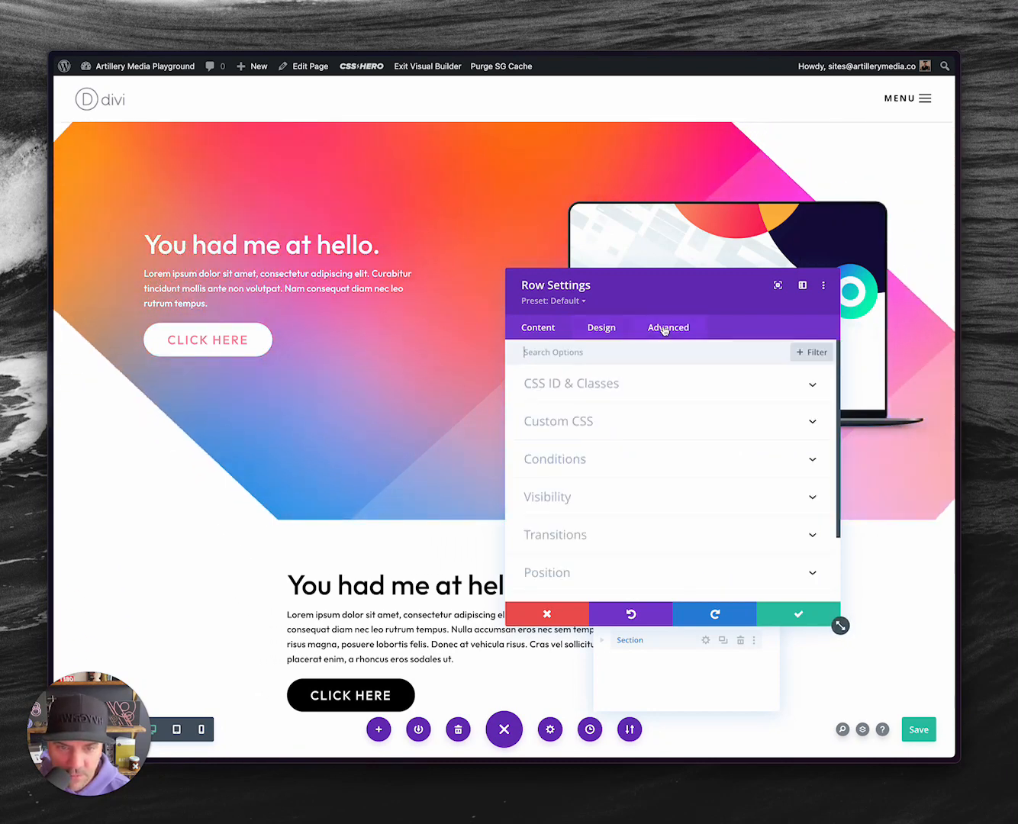
pyautogui.scroll(-2, 618, 470)
pyautogui.click(580, 526)
pyautogui.scroll(-1, 630, 493)
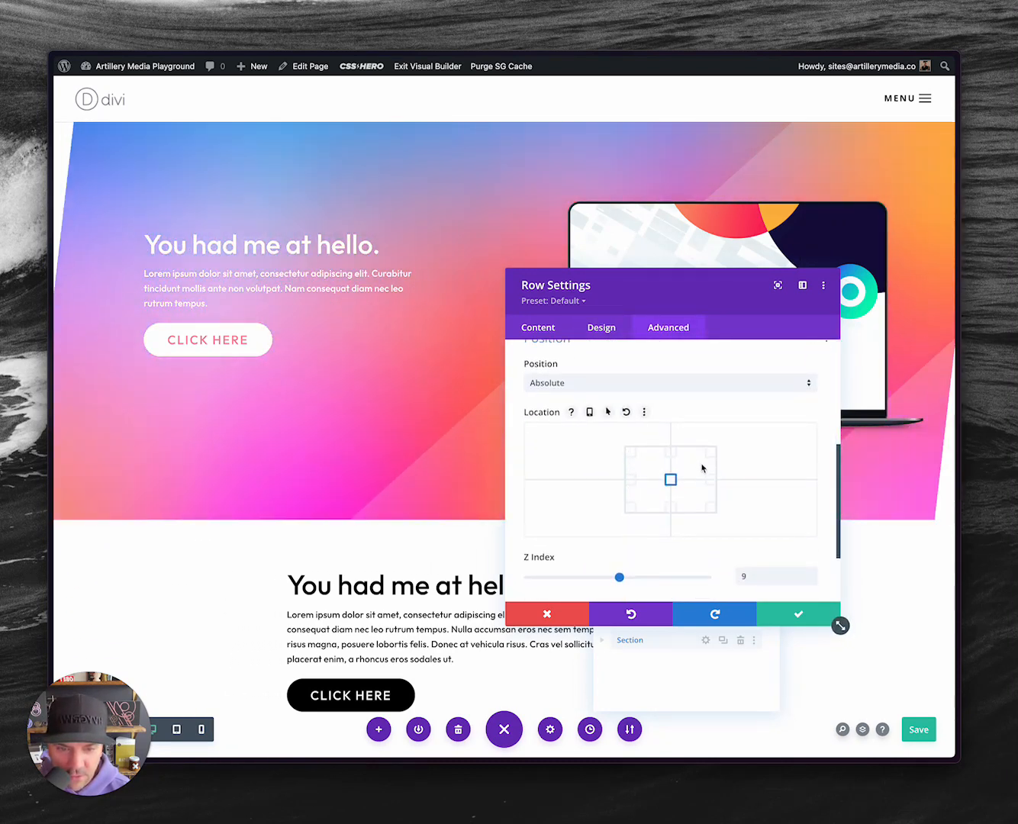
# Anchor the second row's absolute position at the centre-right location and save the row settings.
pyautogui.click(710, 480)
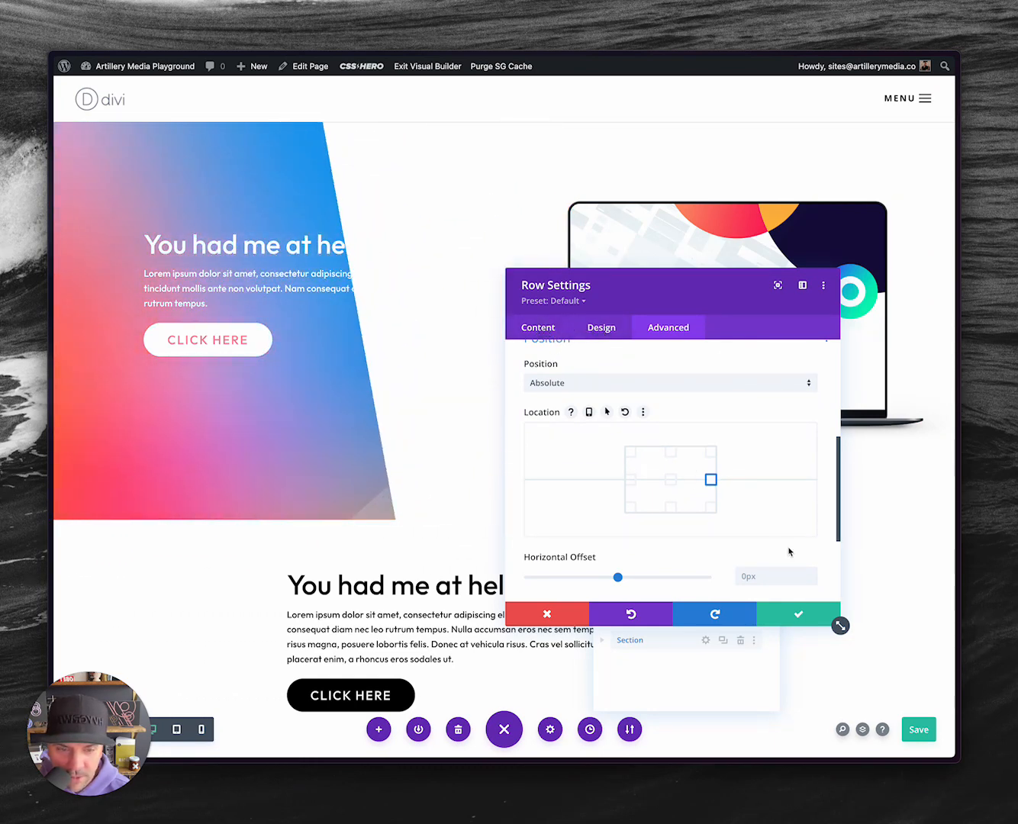
pyautogui.click(781, 625)
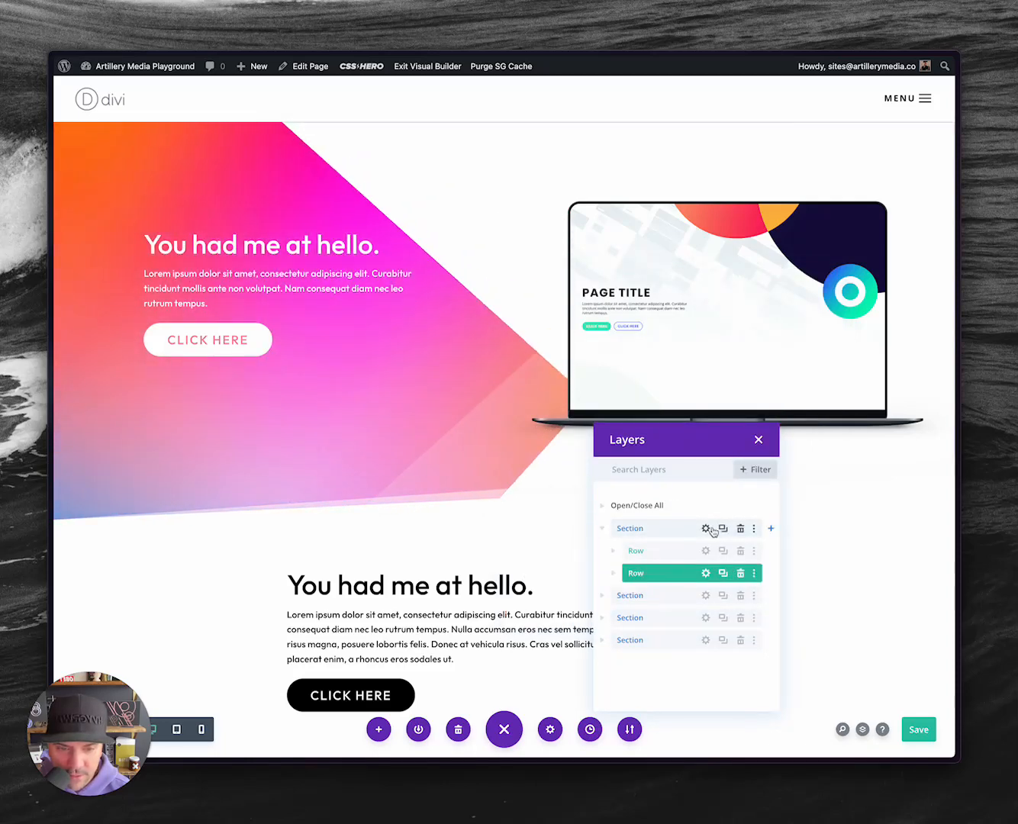
# Use the colourful mesh gradient picture from the media library as the hero section's background image and save the section settings.
pyautogui.click(709, 531)
pyautogui.click(588, 423)
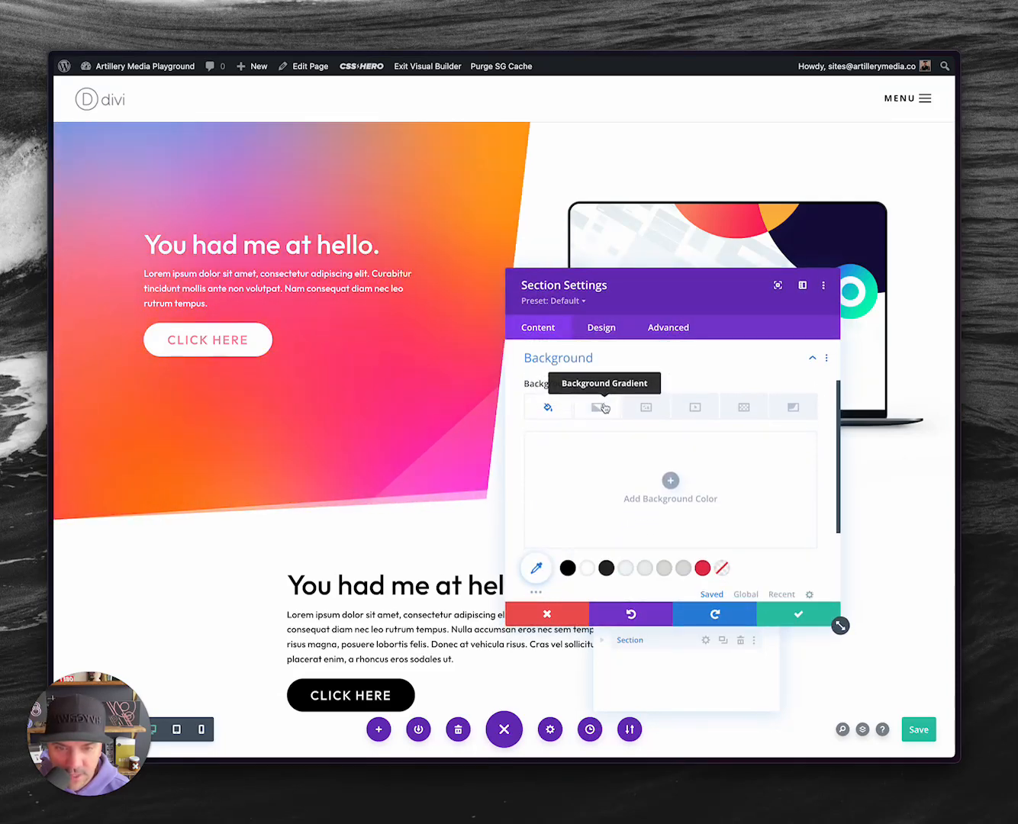
pyautogui.click(597, 406)
pyautogui.click(644, 409)
pyautogui.click(577, 469)
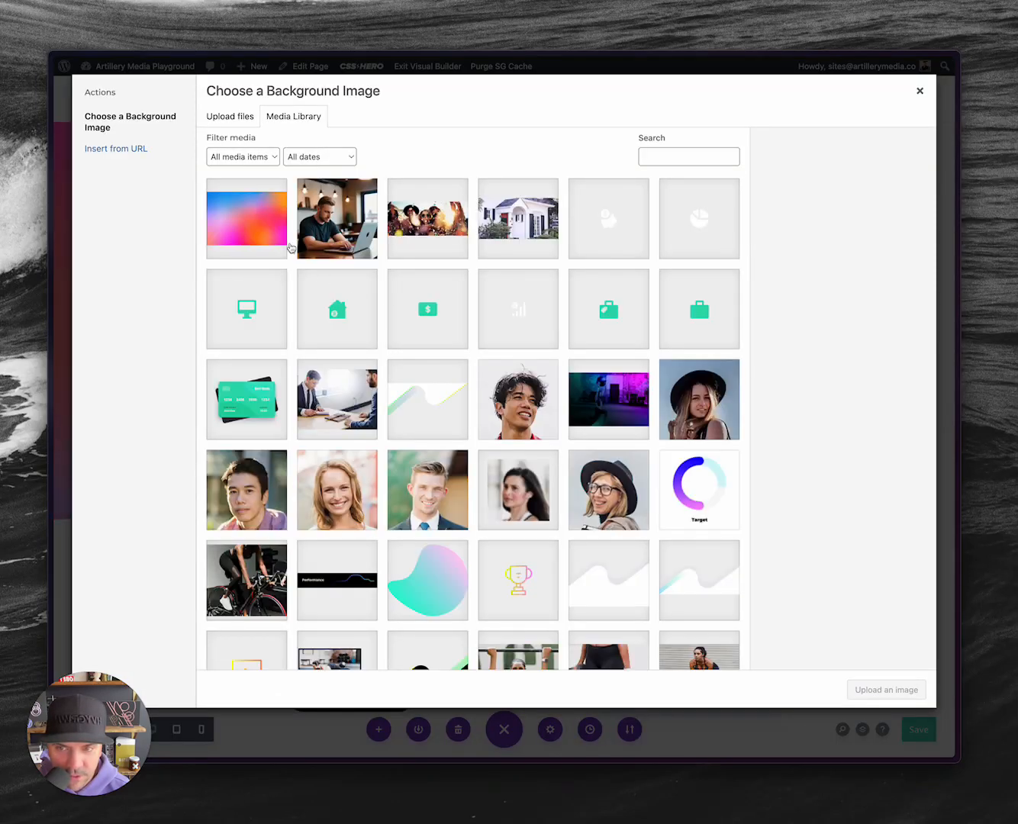
pyautogui.click(873, 690)
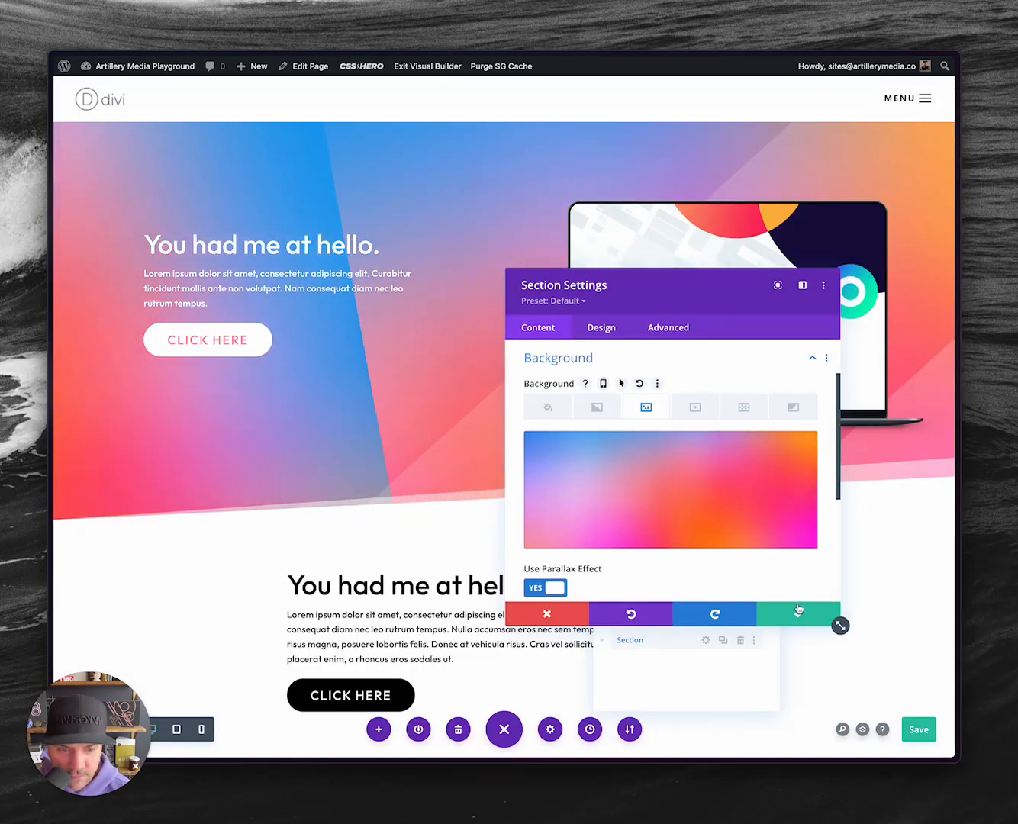
pyautogui.click(799, 613)
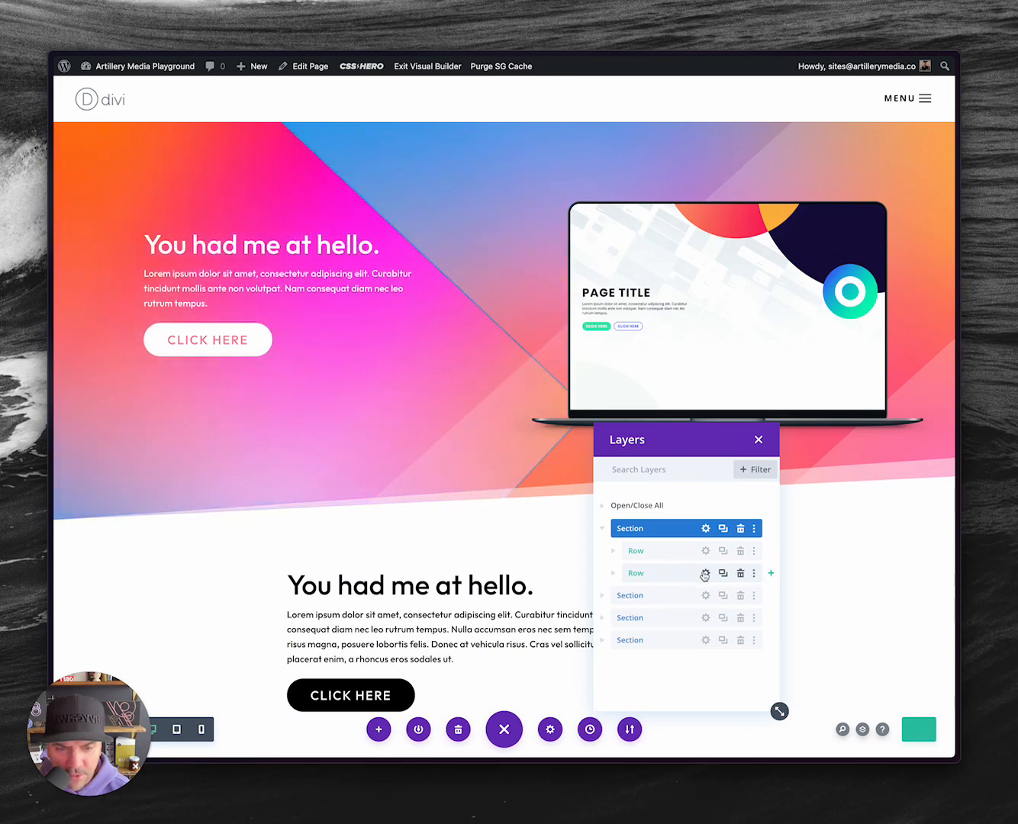
# Lower the second row's opacity filter to 13%, review its rotation animation CSS and save the row settings.
pyautogui.click(704, 574)
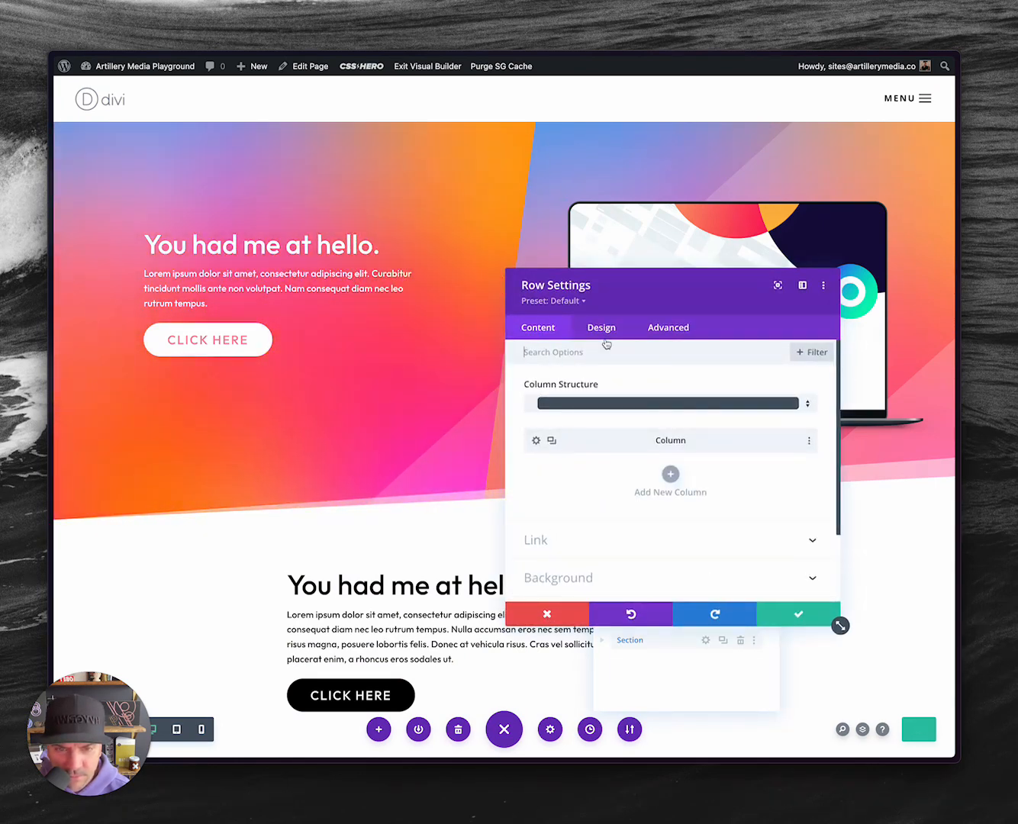
pyautogui.click(607, 329)
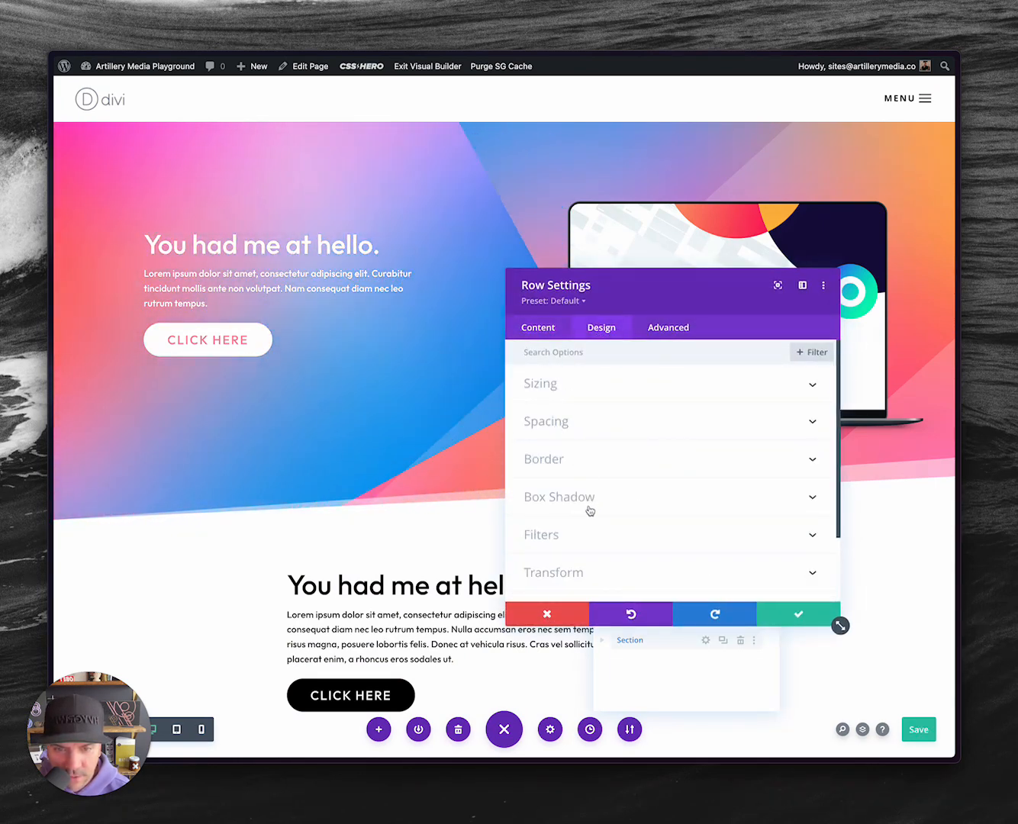
pyautogui.scroll(-1, 588, 515)
pyautogui.click(582, 521)
pyautogui.scroll(-3, 632, 537)
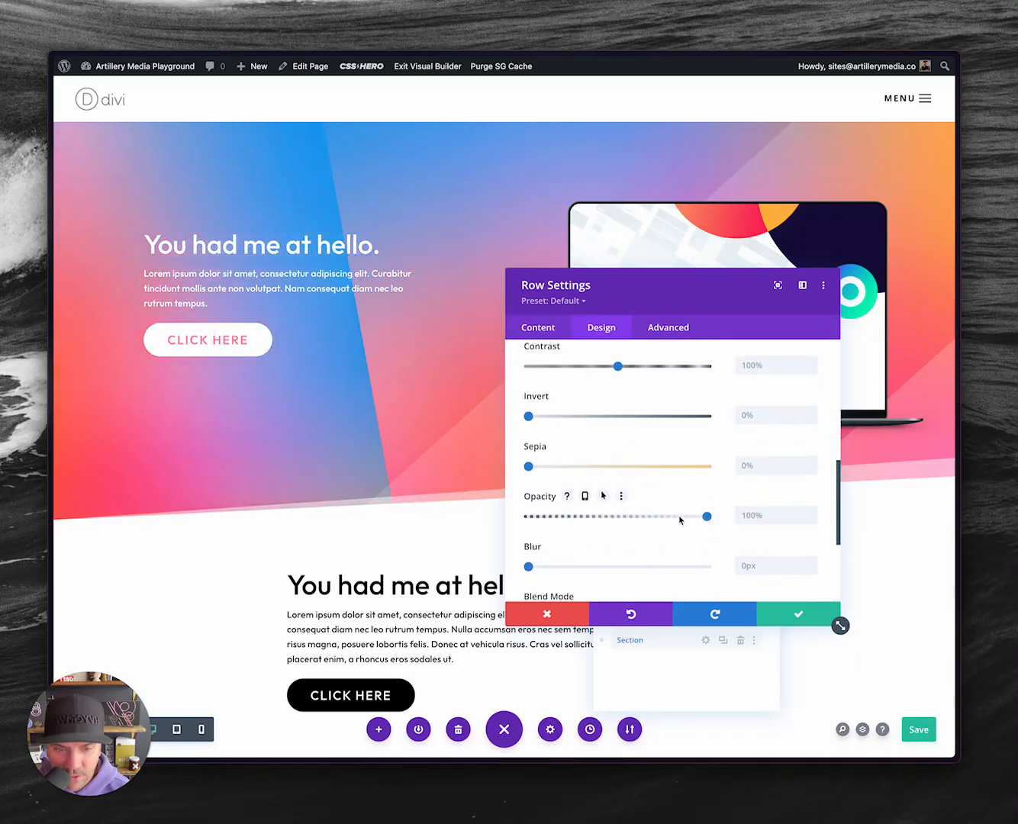
pyautogui.moveTo(707, 518); pyautogui.dragTo(556, 526)
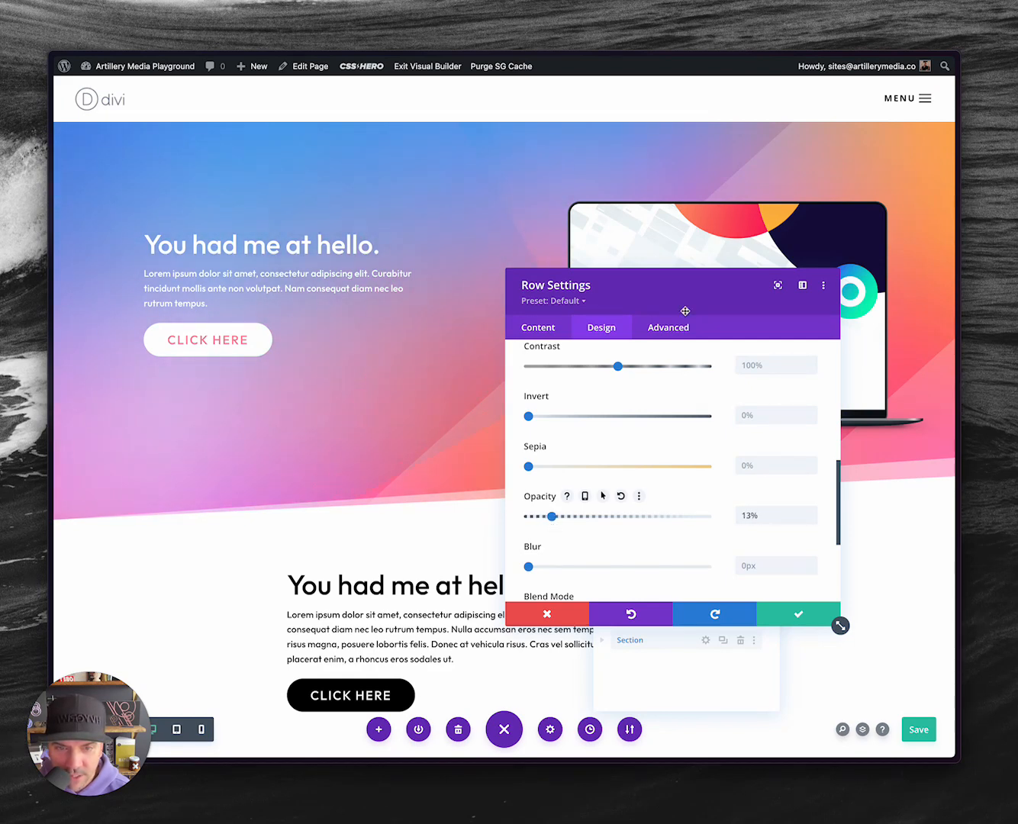
pyautogui.click(669, 329)
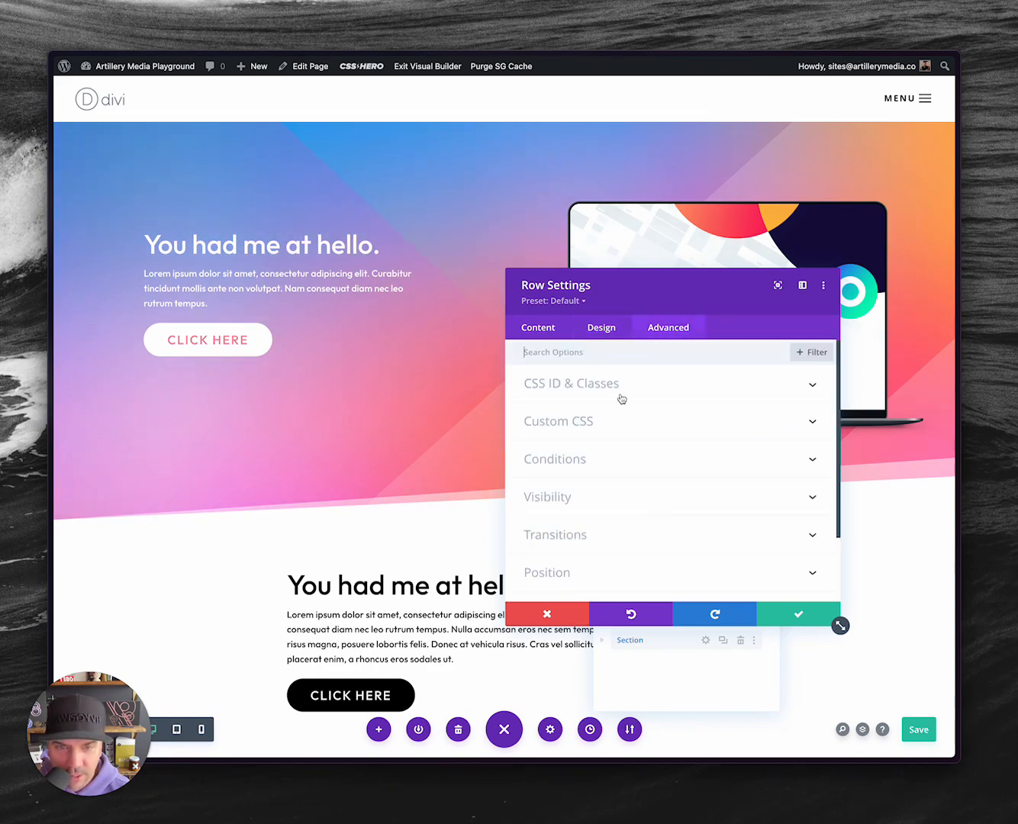
pyautogui.click(587, 425)
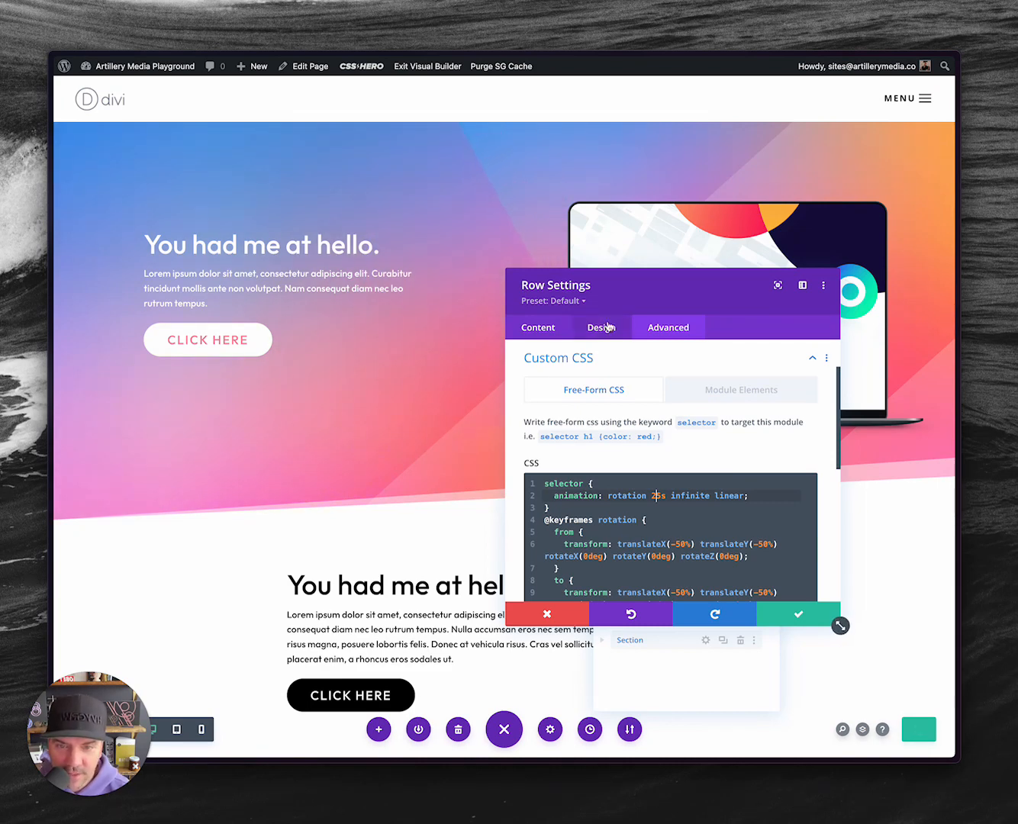
pyautogui.click(784, 614)
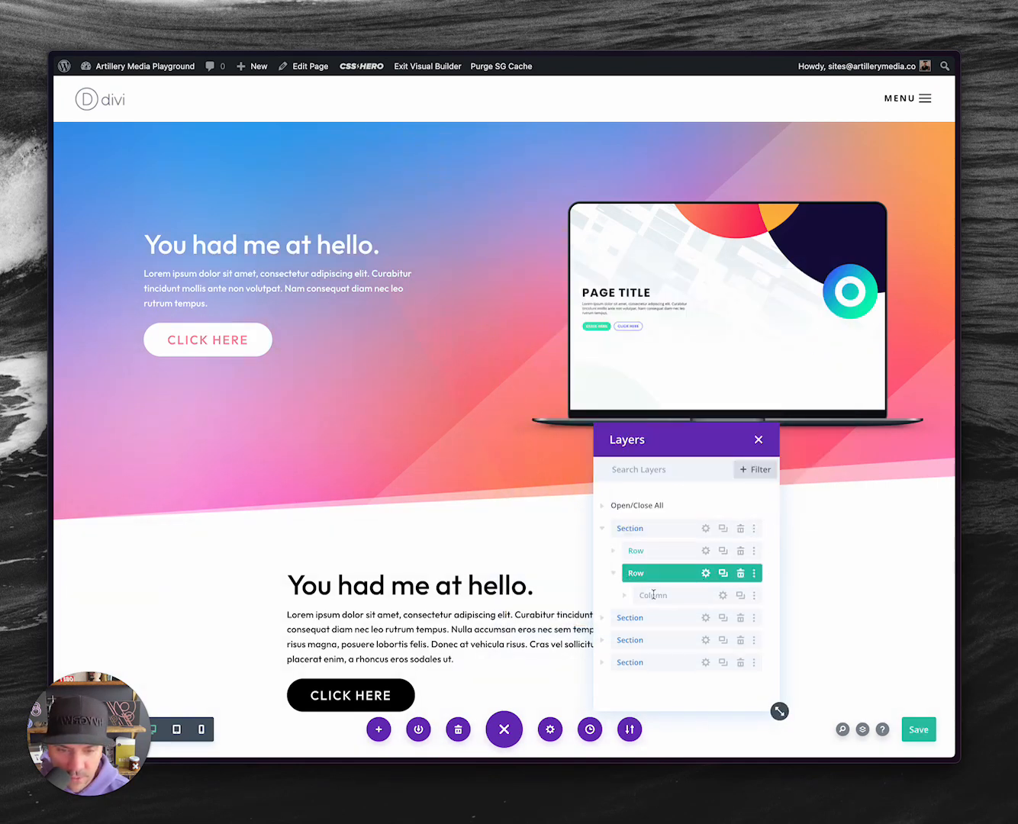
# Set the second row's image filters to 0% saturation, 149% brightness and 178% contrast, try inverting it, and save the image settings.
pyautogui.click(624, 595)
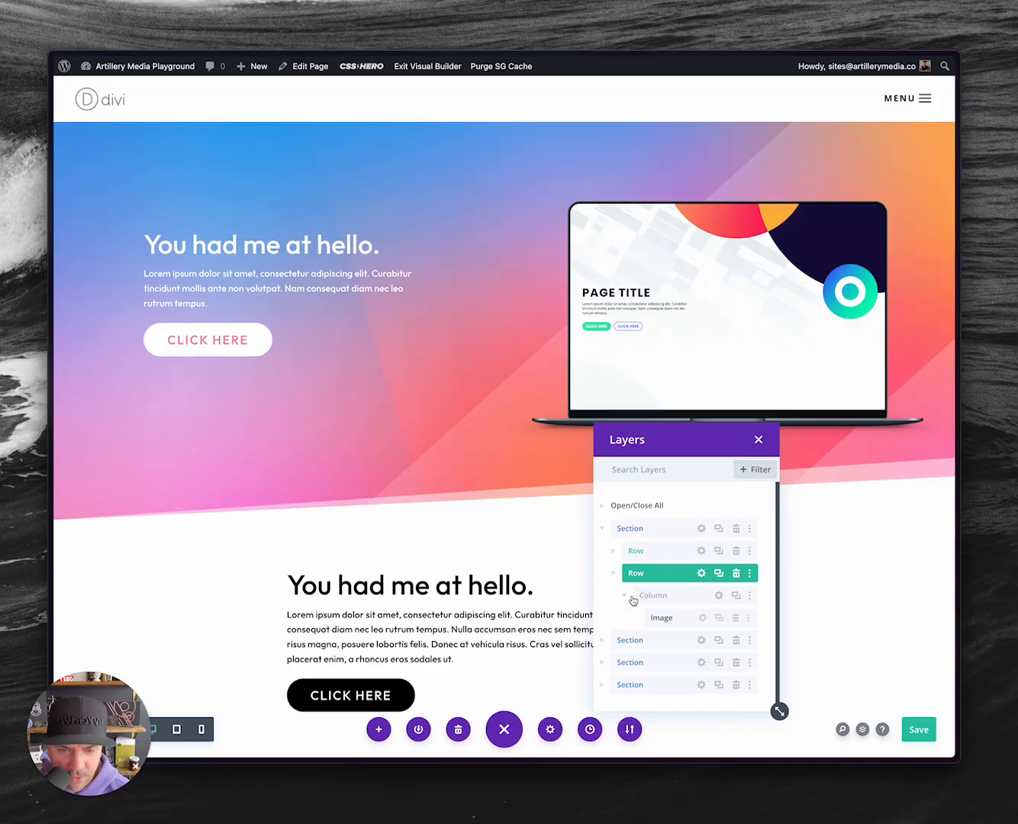
pyautogui.click(700, 617)
pyautogui.click(615, 334)
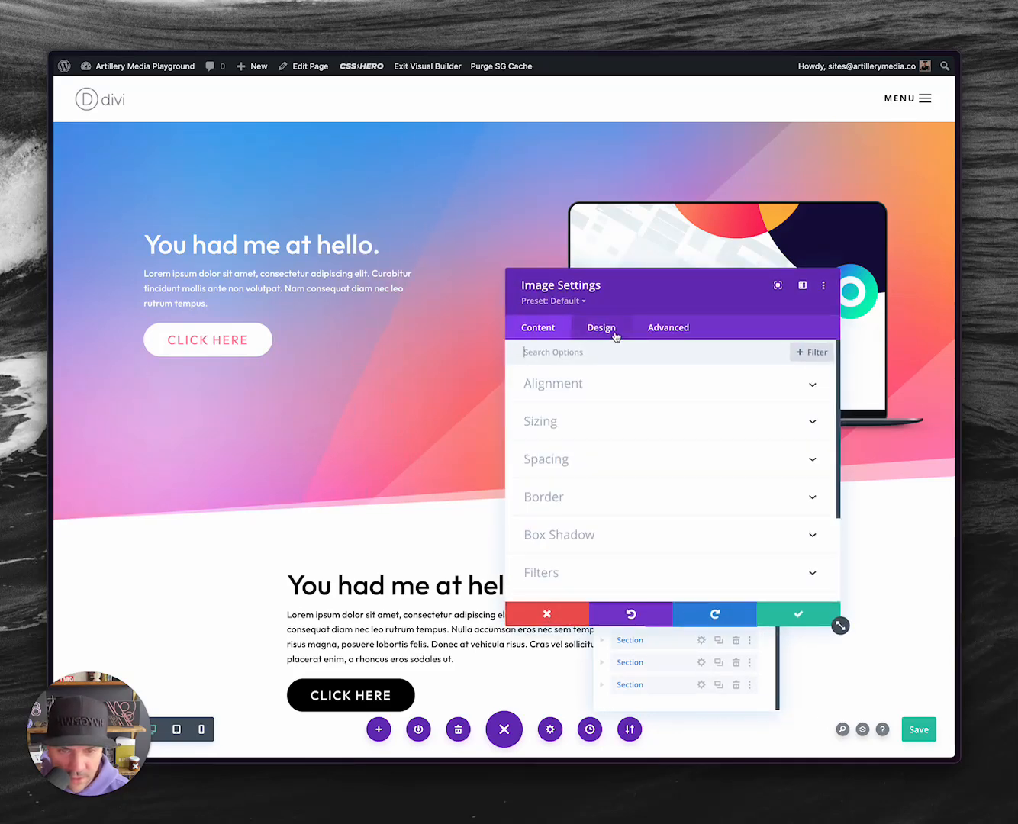
pyautogui.scroll(-1, 584, 497)
pyautogui.click(575, 493)
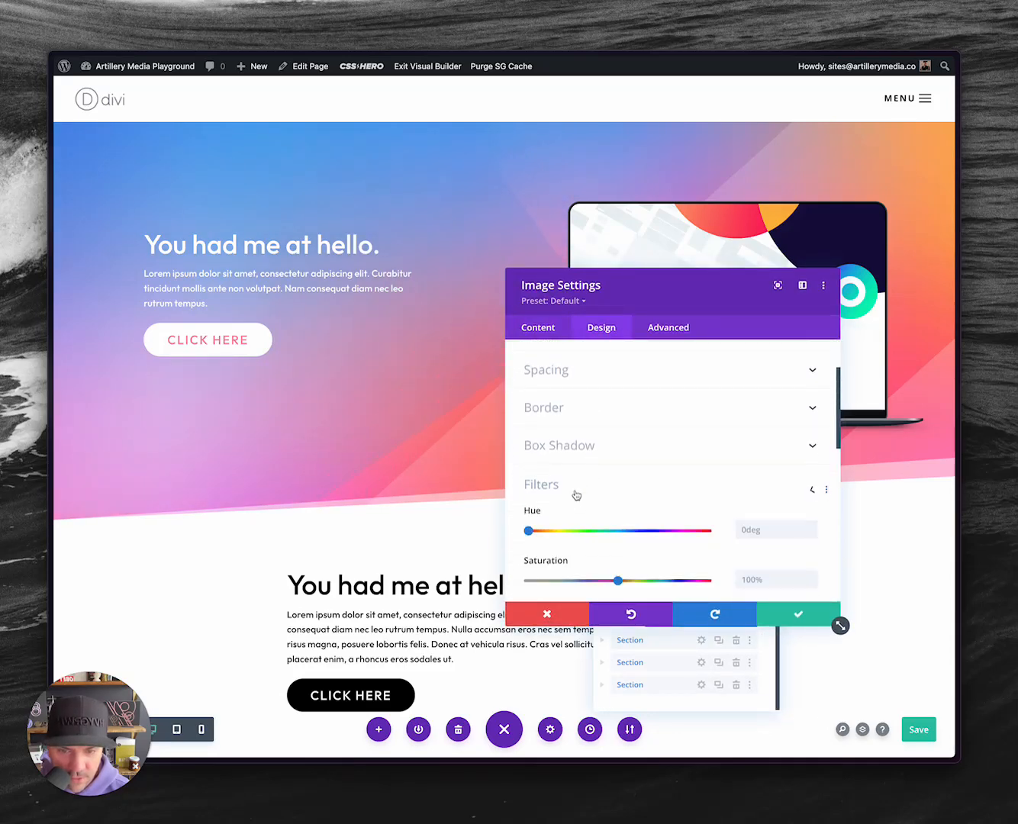
pyautogui.scroll(-4, 631, 499)
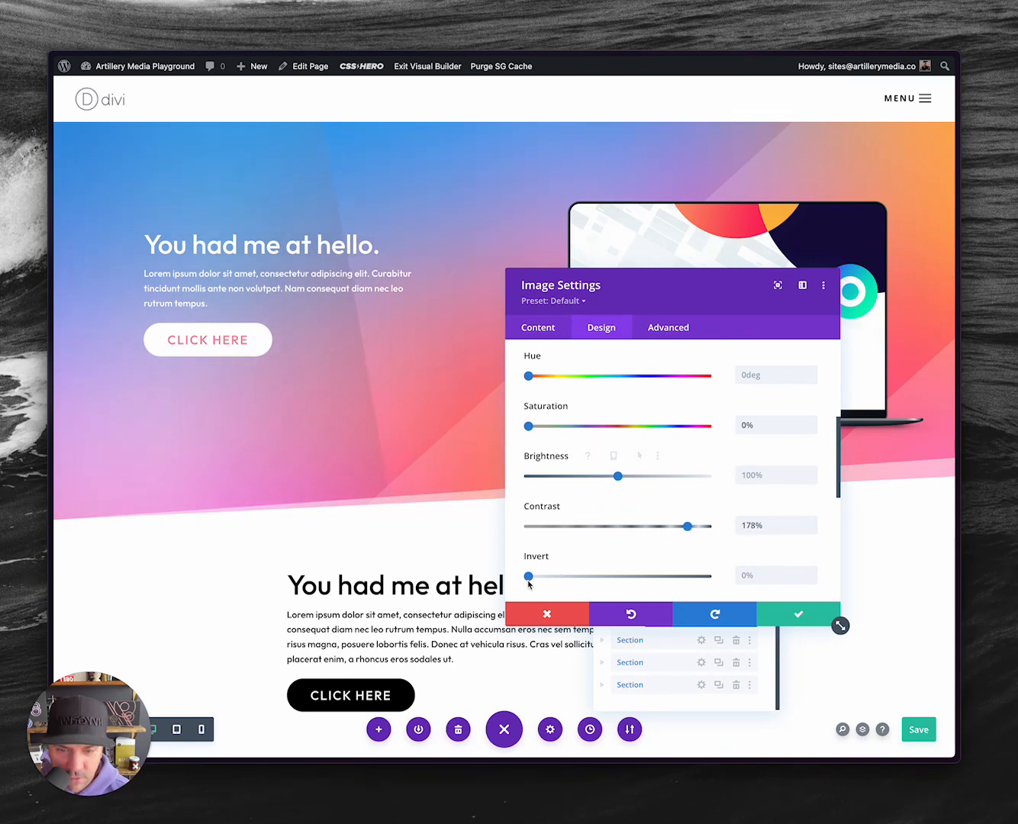
pyautogui.moveTo(528, 575); pyautogui.dragTo(708, 575)
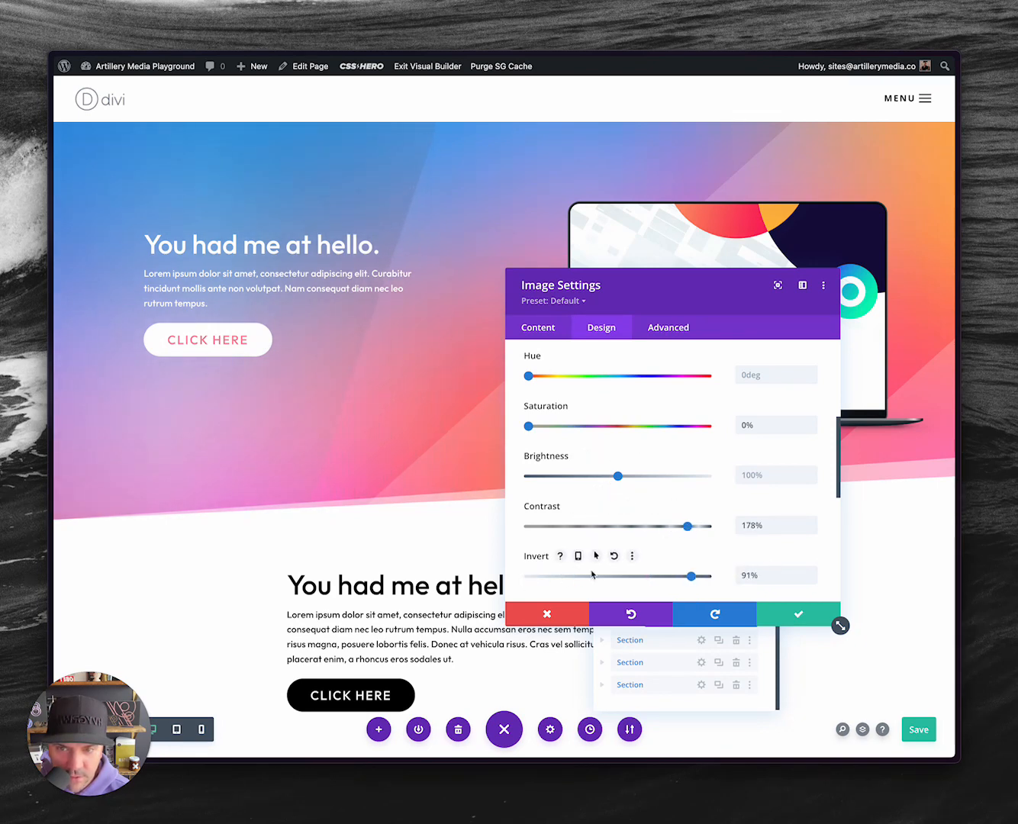
pyautogui.moveTo(592, 574); pyautogui.dragTo(412, 578)
pyautogui.moveTo(618, 476); pyautogui.dragTo(684, 477)
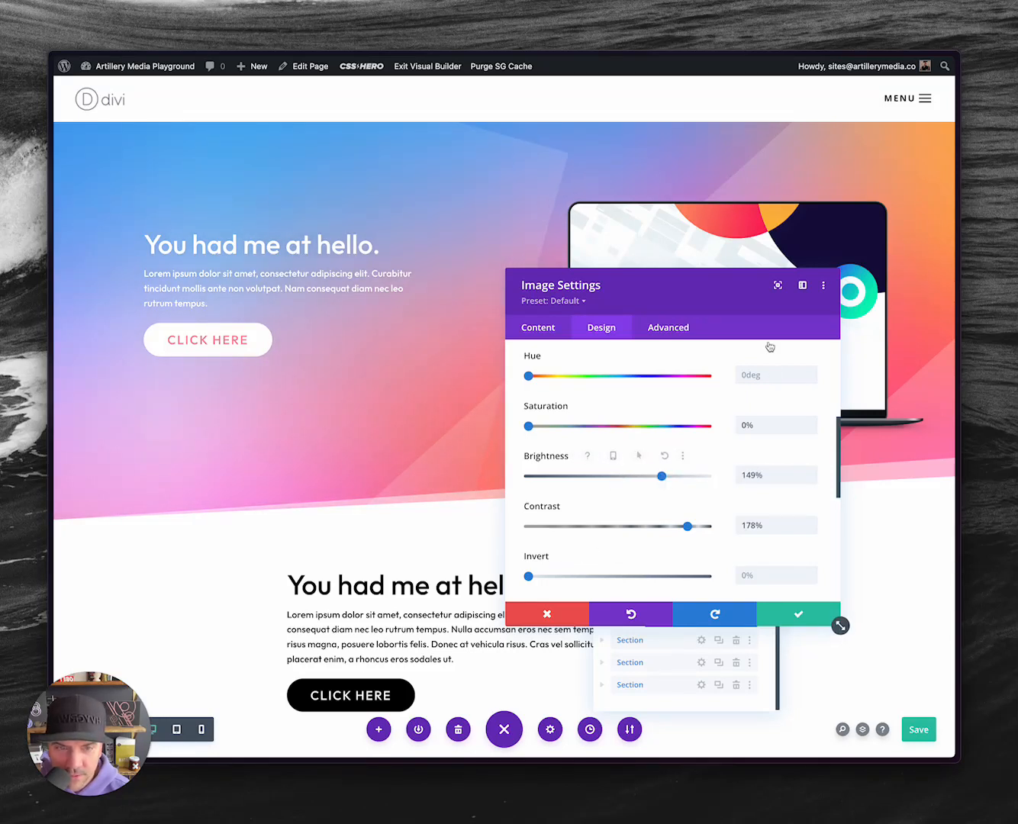
pyautogui.moveTo(691, 287)
pyautogui.mouseDown()
pyautogui.moveTo(809, 355)
pyautogui.moveTo(688, 309)
pyautogui.mouseUp()
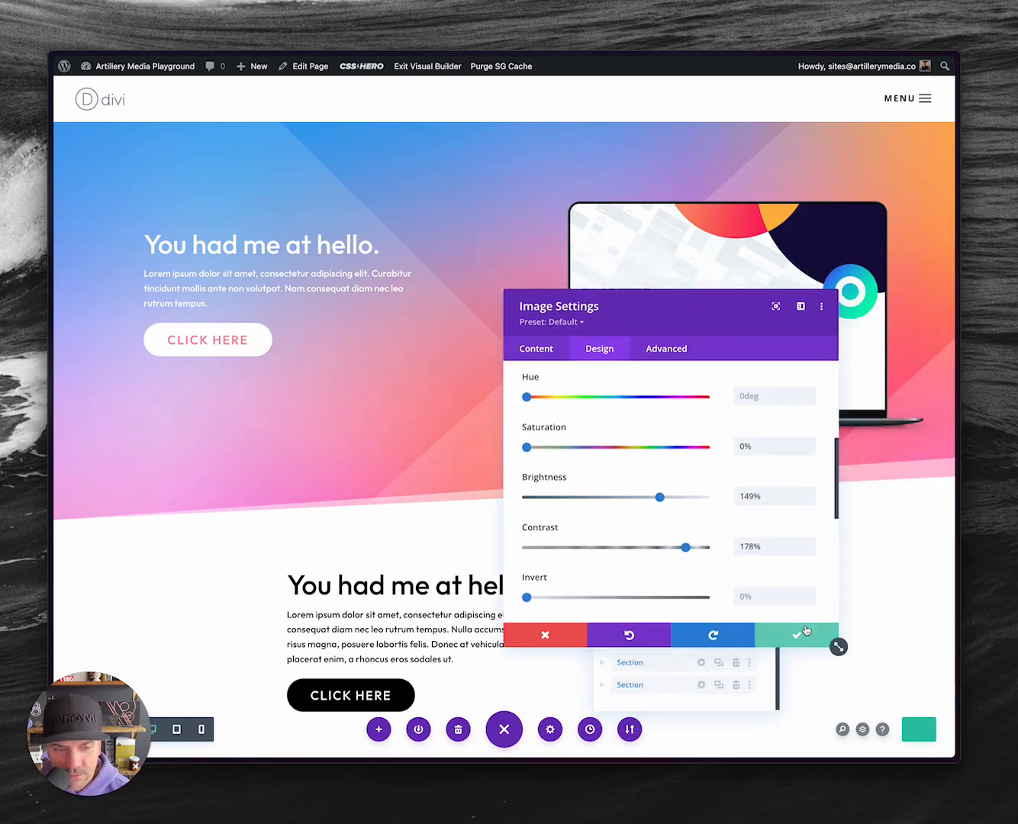
pyautogui.click(807, 631)
# Close the layers view and reload the builder page, accepting the loss of unsaved changes.
pyautogui.click(759, 439)
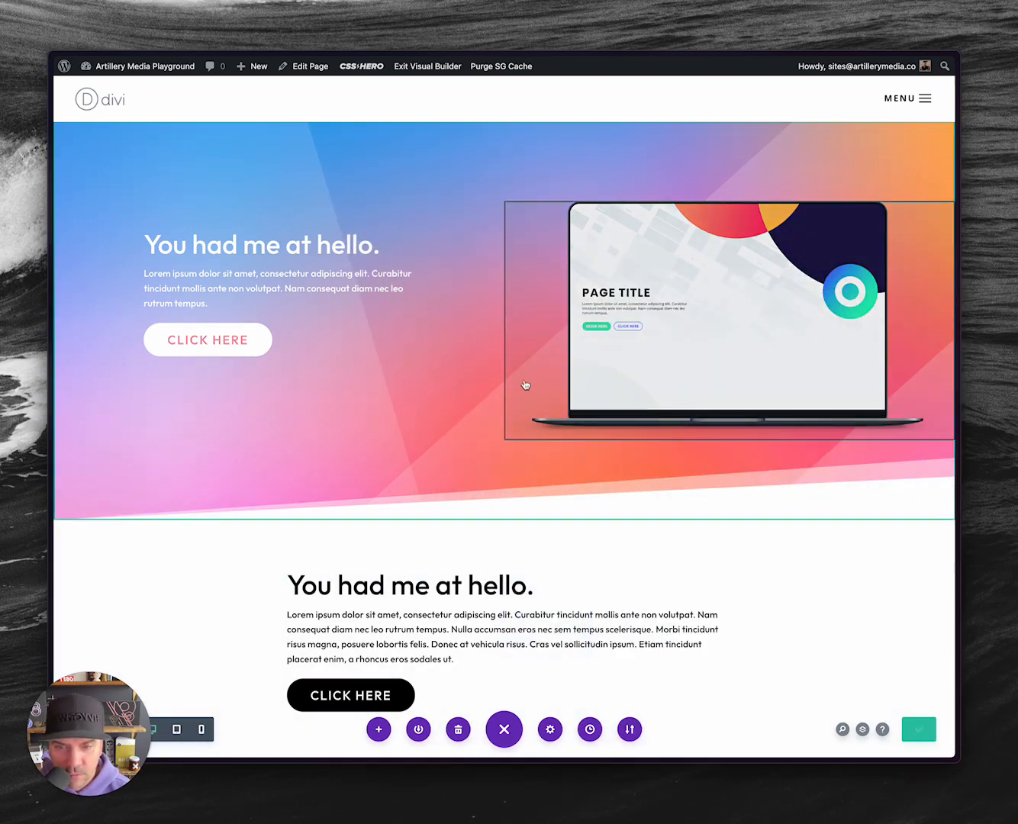
pyautogui.press('super+r')
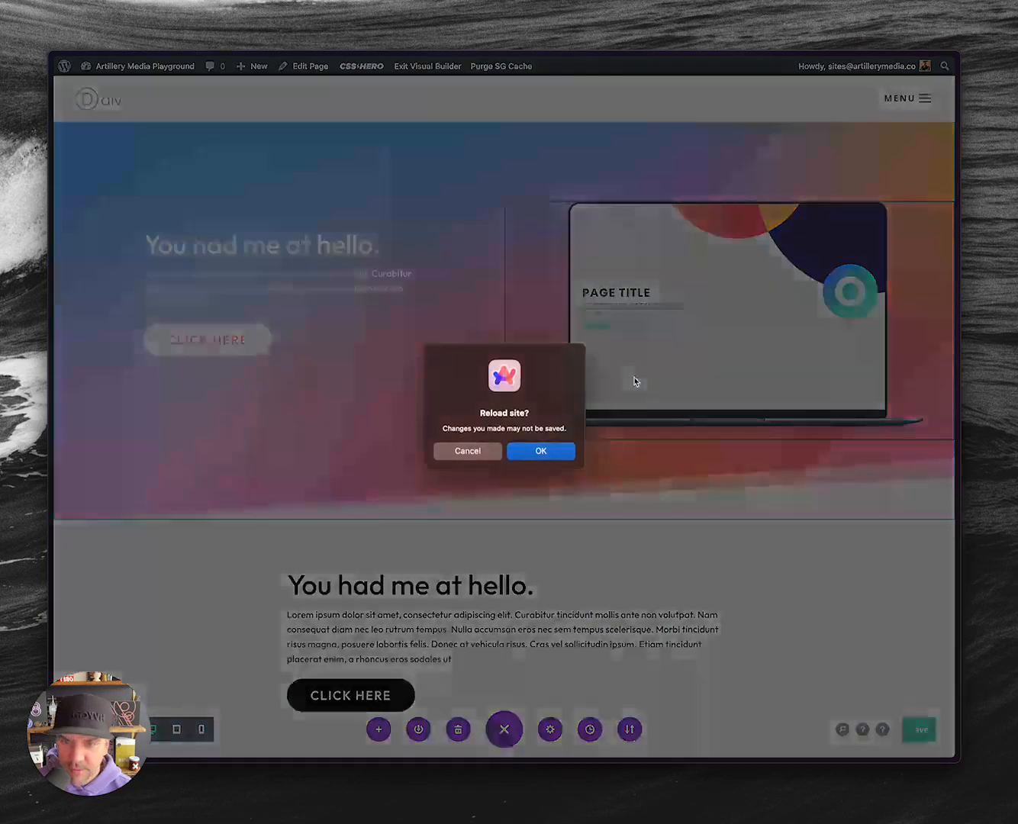
pyautogui.click(540, 452)
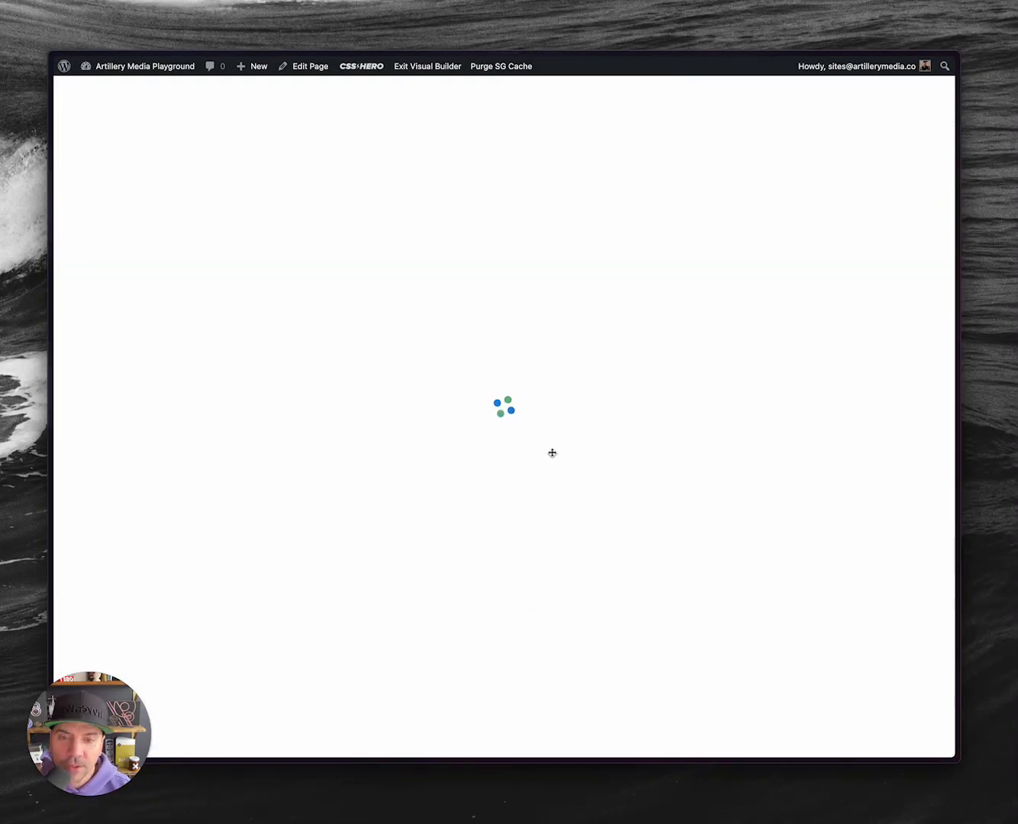
pyautogui.click(551, 484)
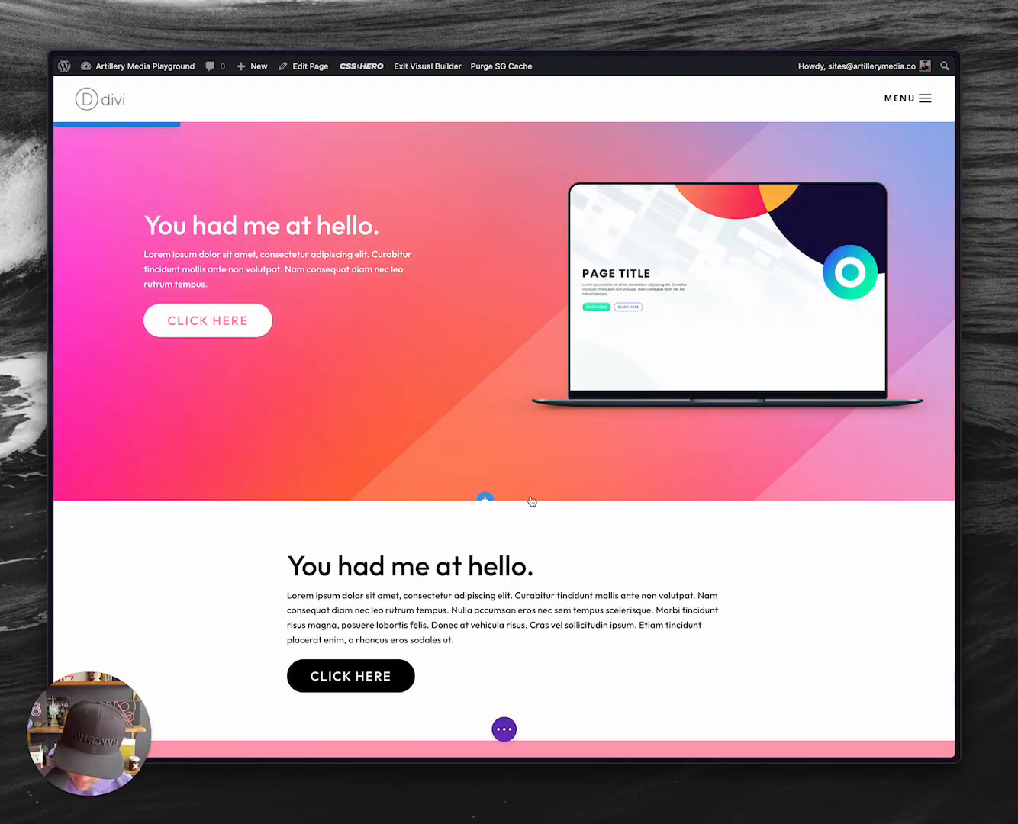
# Open besuperfly.com in a new browser tab.
pyautogui.hotkey('alt', 'Tab')
pyautogui.hotkey('alt', 'Tab')
pyautogui.hotkey('ctrl', 'shift', 'Tab')
pyautogui.hotkey('ctrl', 'shift', 'Tab')
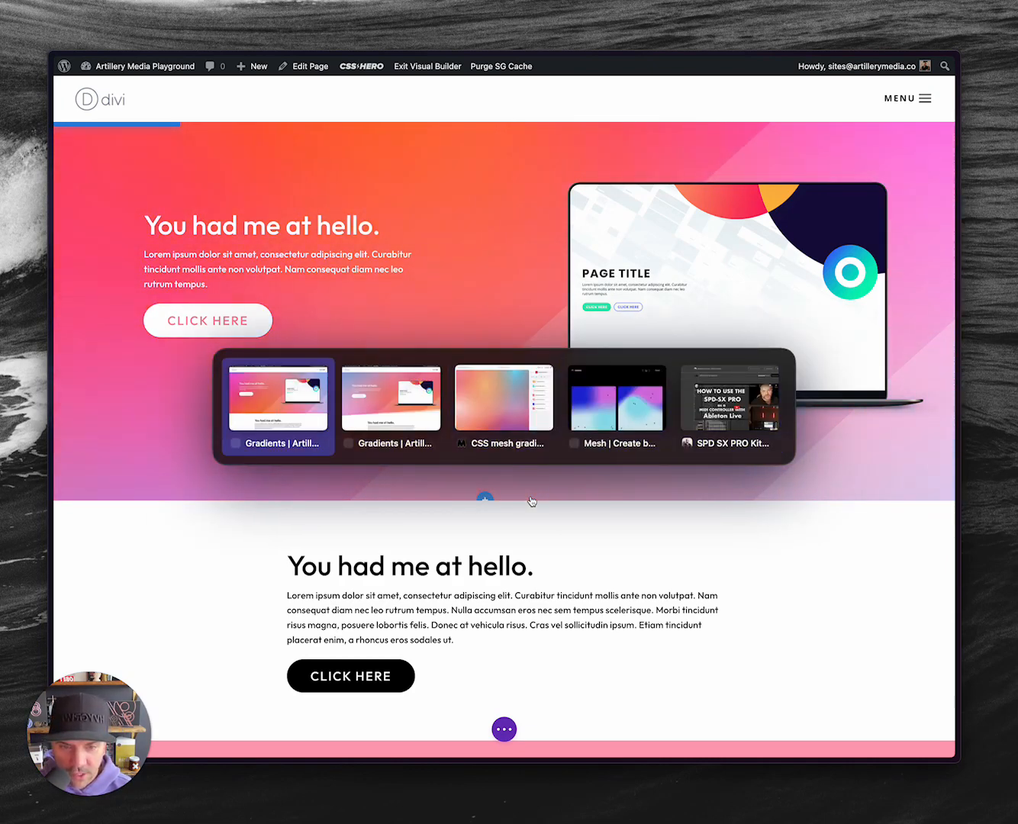
pyautogui.press('super+t')
pyautogui.write('besuperfly.com')
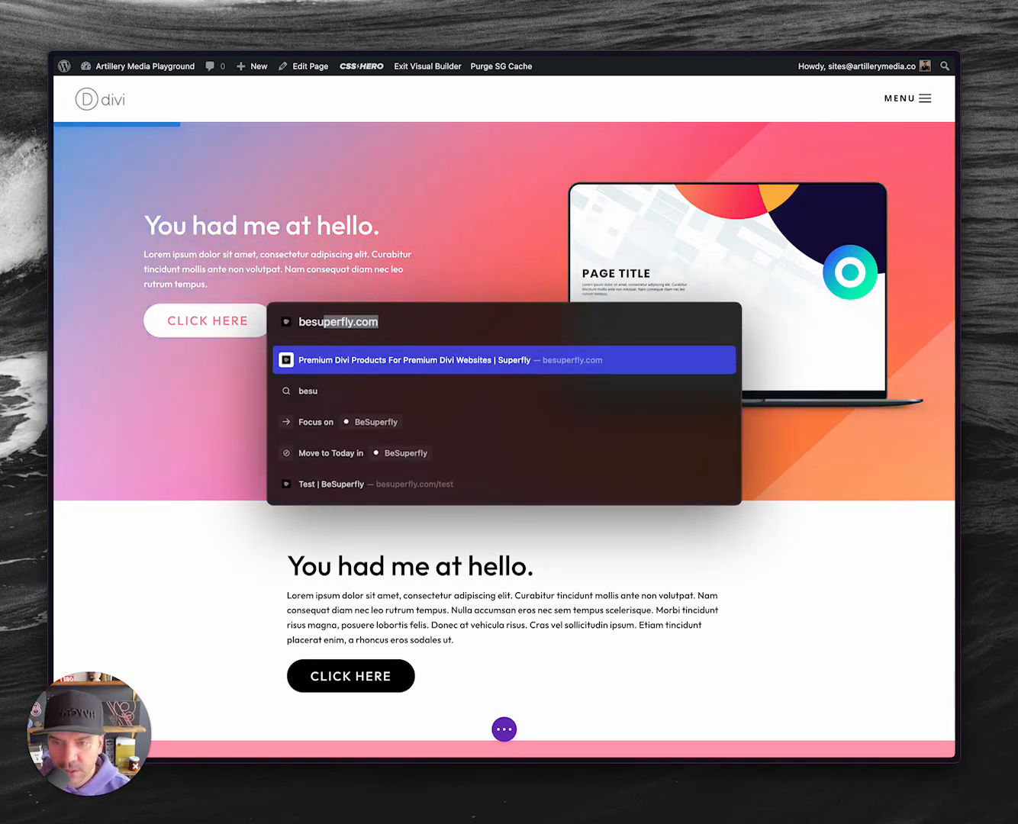
pyautogui.press('Return')
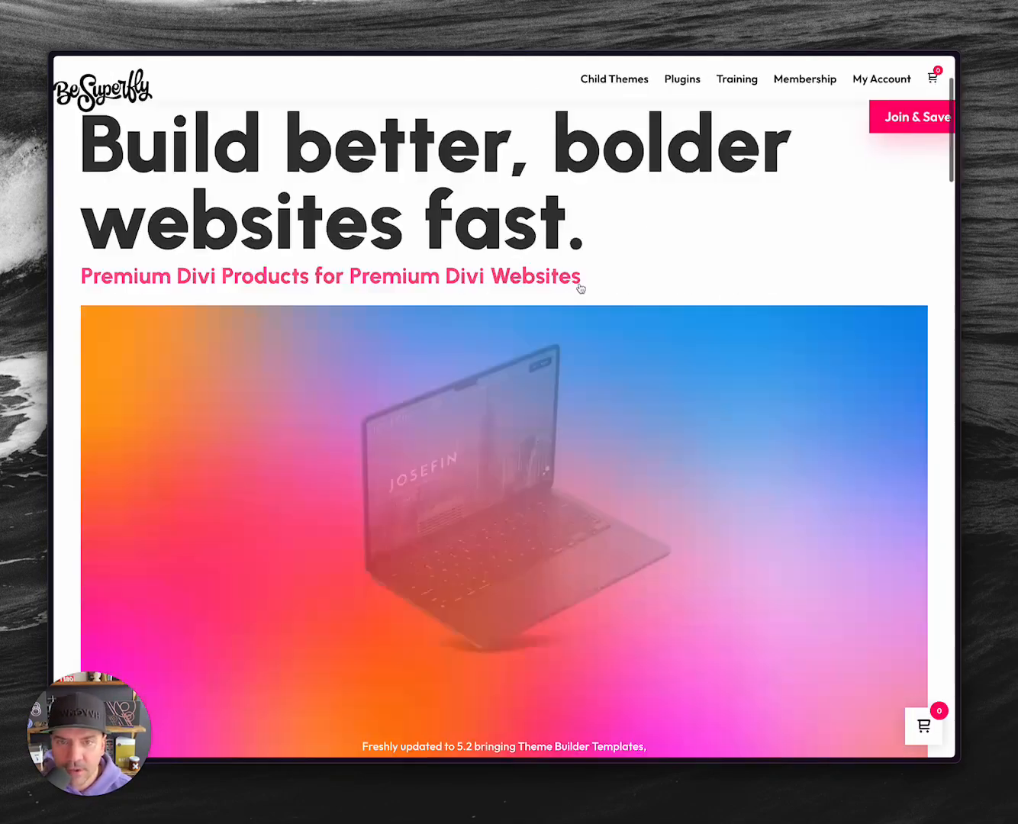
# Examine how the BeSuperfly homepage uses animated gradients, from the hero down to the Join & Save banner and footer.
pyautogui.scroll(-5, 579, 287)
pyautogui.scroll(-15, 579, 288)
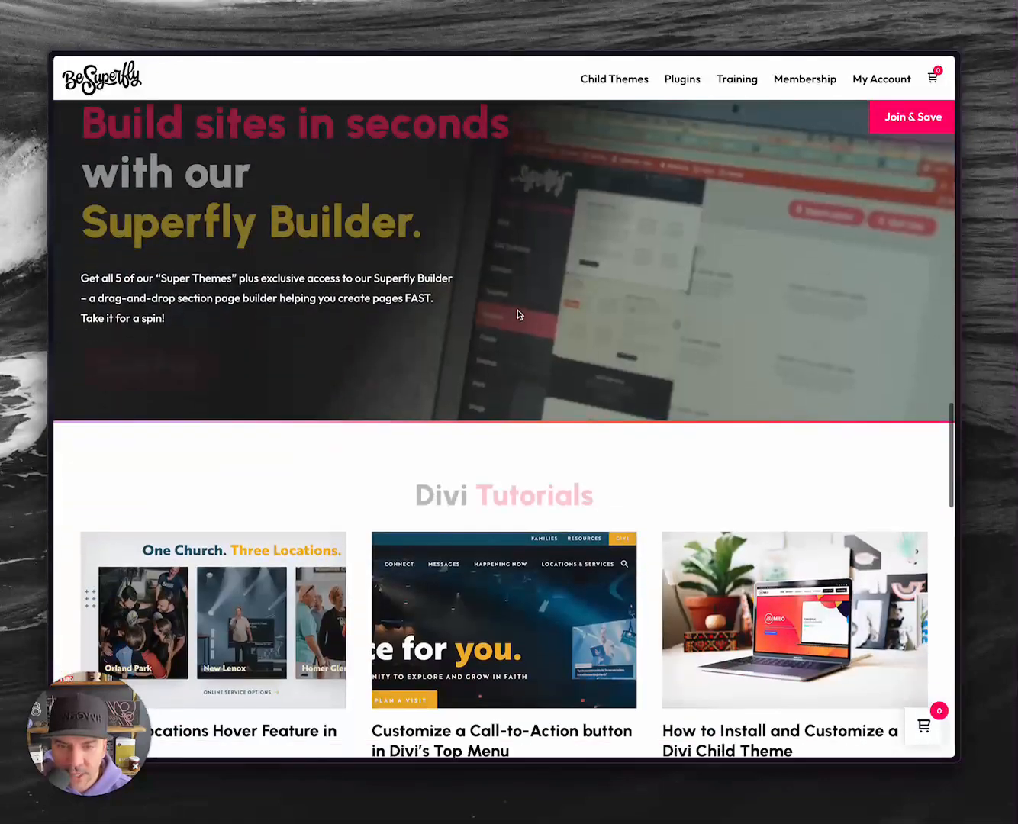
pyautogui.scroll(-8, 579, 292)
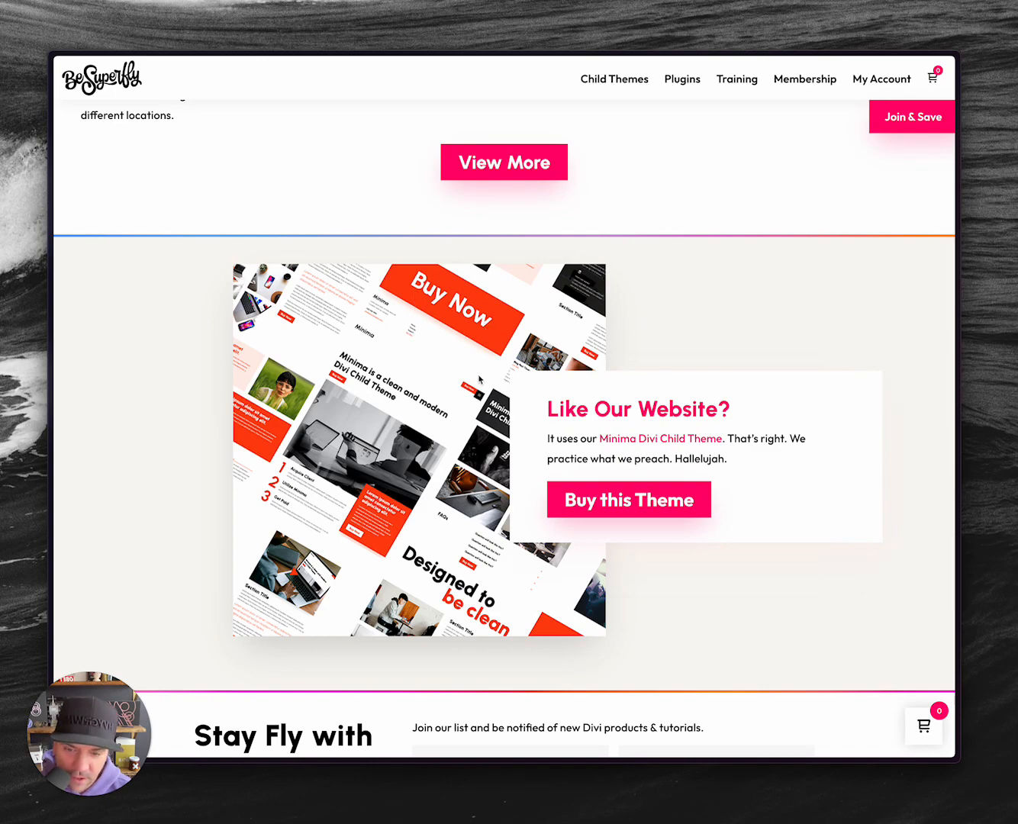
pyautogui.scroll(-12, 480, 379)
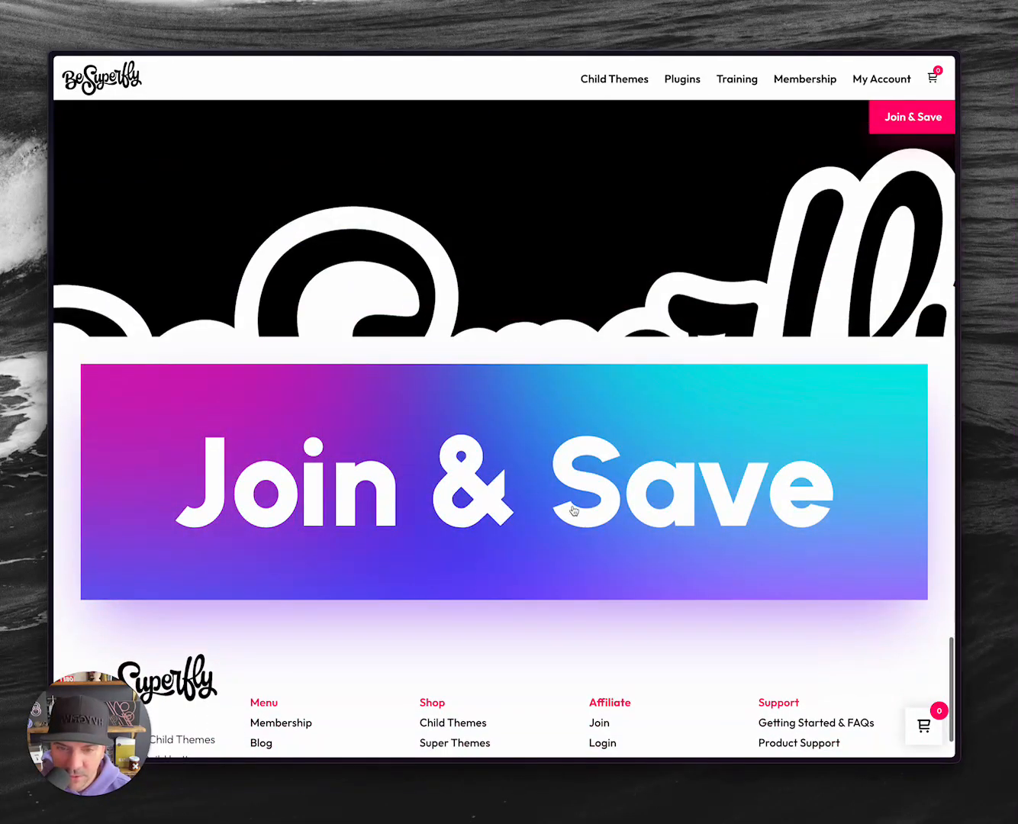
pyautogui.scroll(-1, 522, 538)
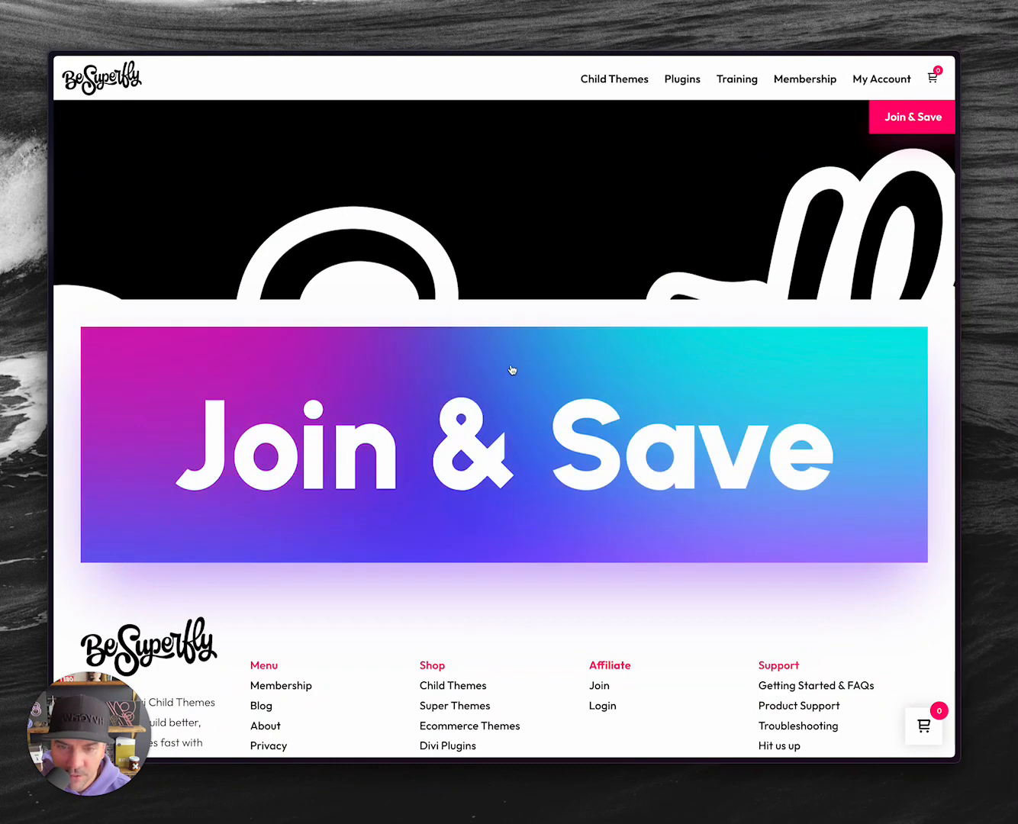
pyautogui.moveTo(51, 282)
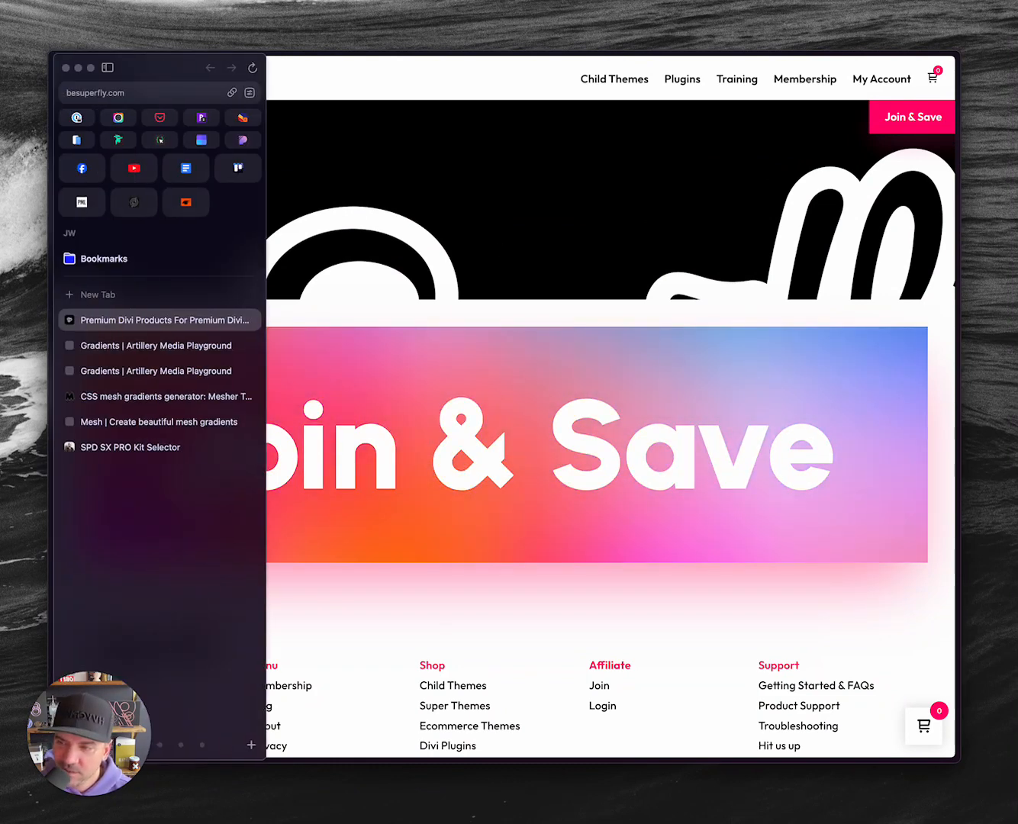